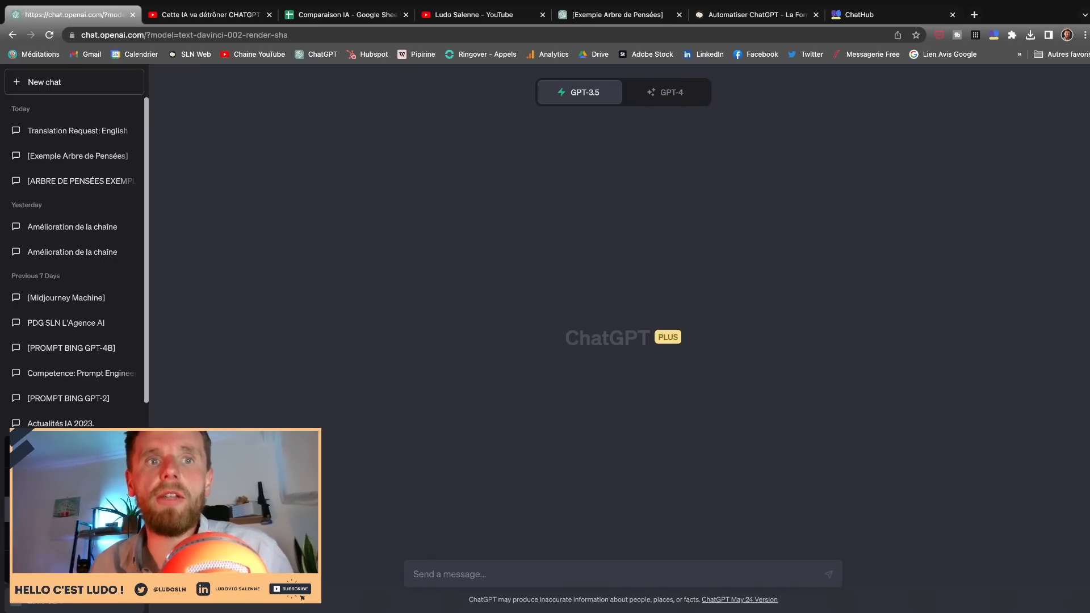
- Review the details of the current ChatGPT Plus plan and close them
{"action": "left_click", "coordinate": [74, 509]}
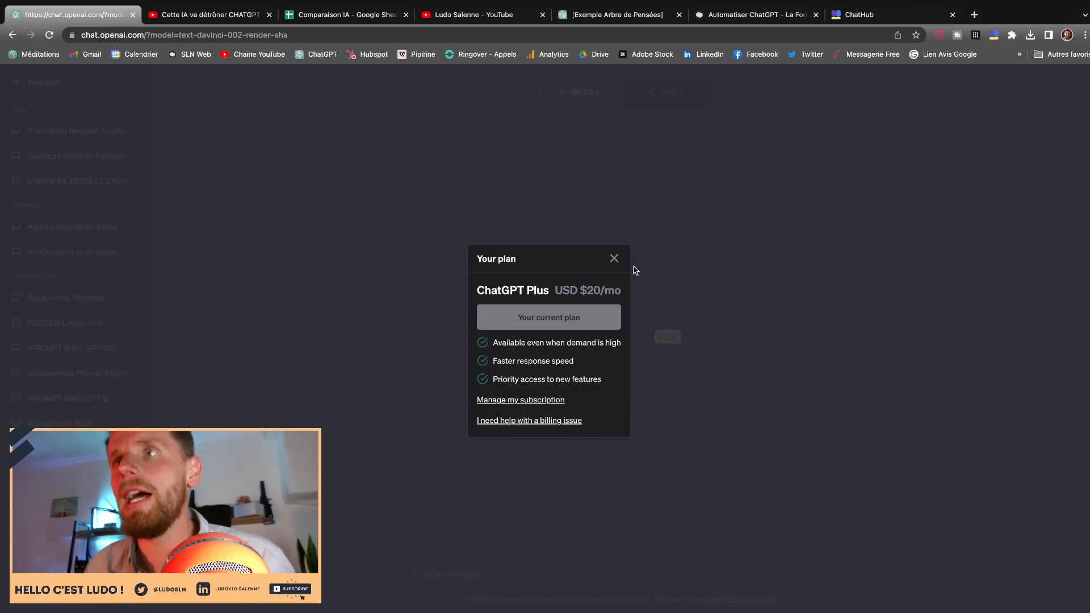
{"action": "left_click", "coordinate": [614, 258]}
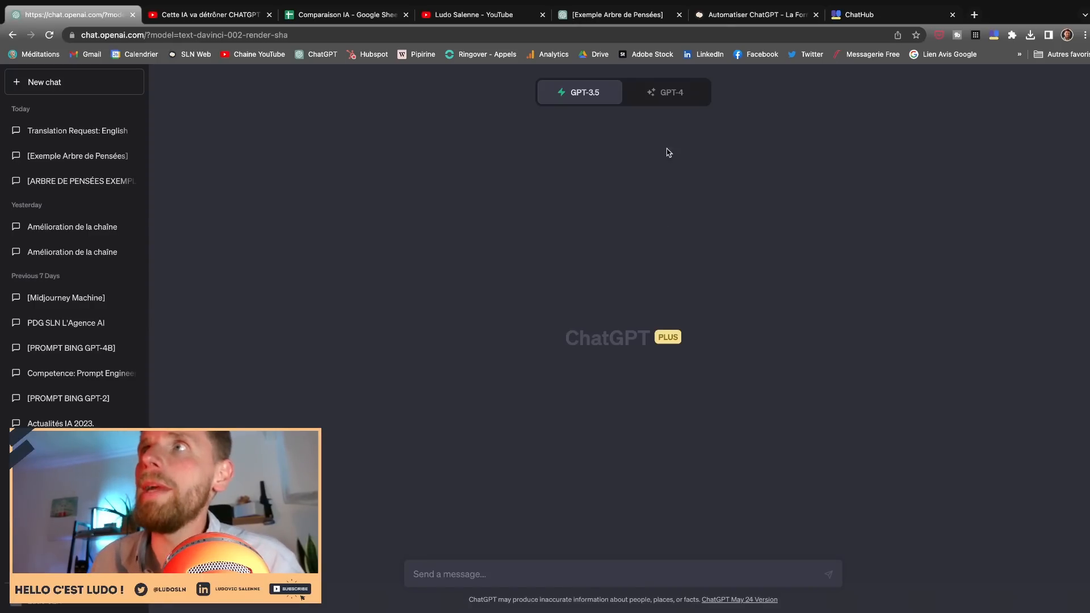
- Explore the GPT-4 model options, including the Plugins mode and its plugin list, and return to GPT-3.5
{"action": "left_click", "coordinate": [654, 97]}
{"action": "left_click", "coordinate": [579, 93]}
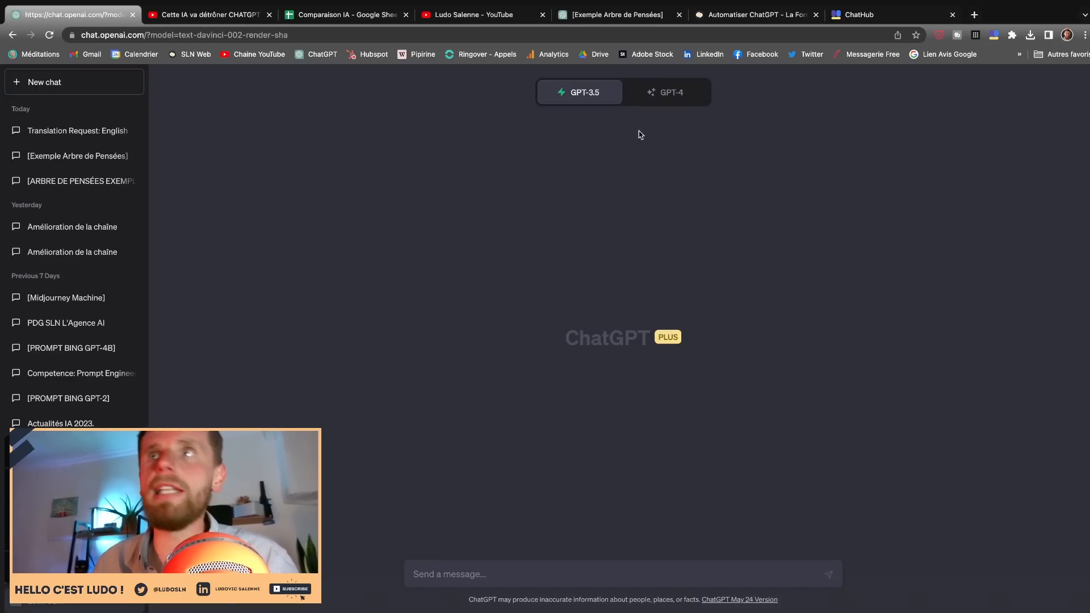
{"action": "left_click", "coordinate": [657, 97]}
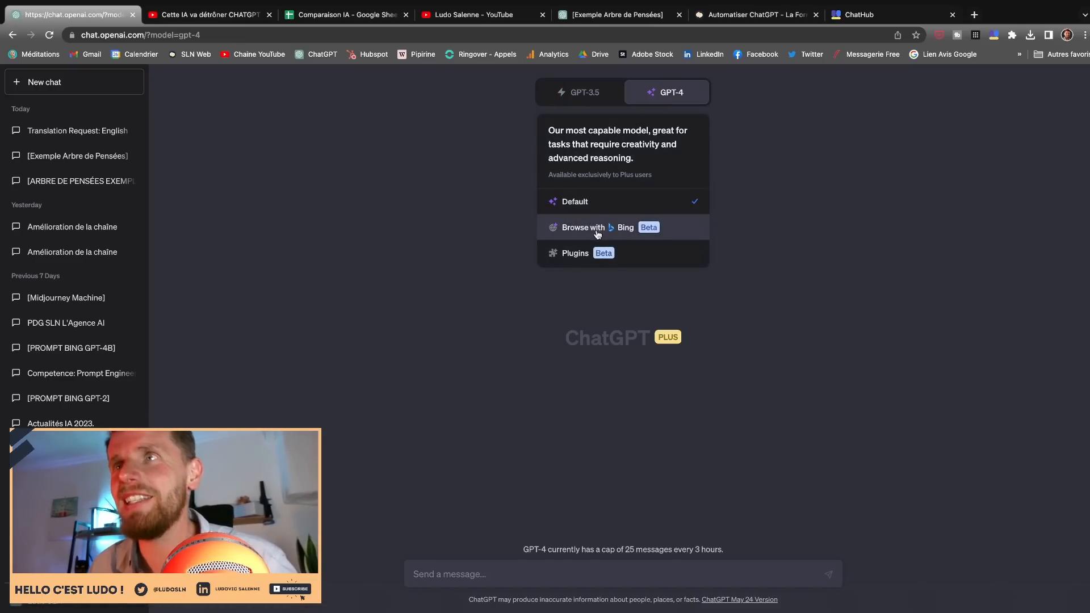
{"action": "left_click", "coordinate": [585, 254]}
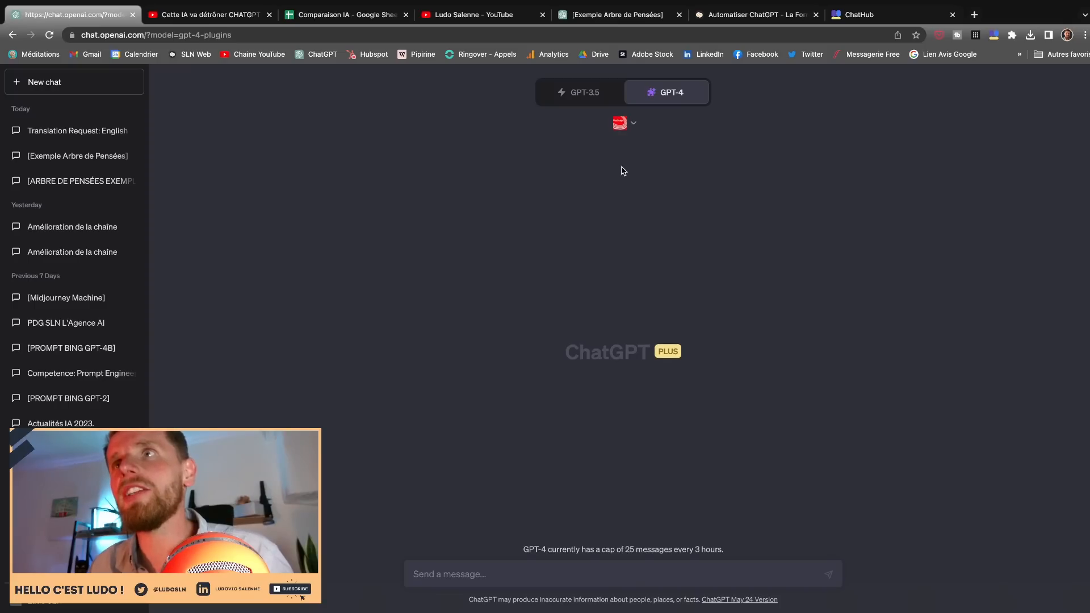
{"action": "left_click", "coordinate": [625, 124]}
{"action": "left_click", "coordinate": [750, 140]}
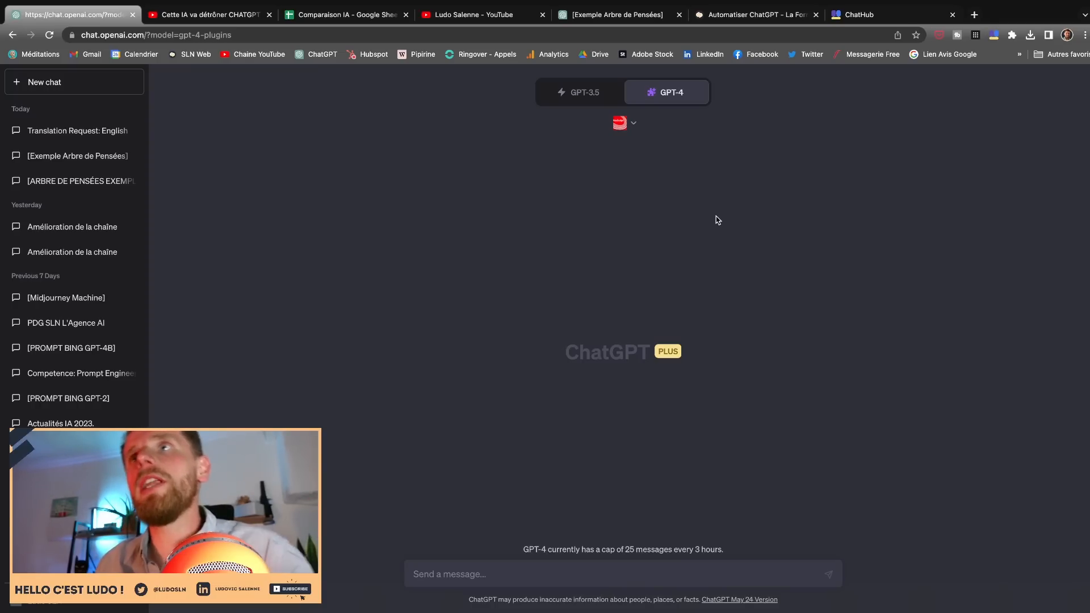
{"action": "left_click", "coordinate": [580, 92]}
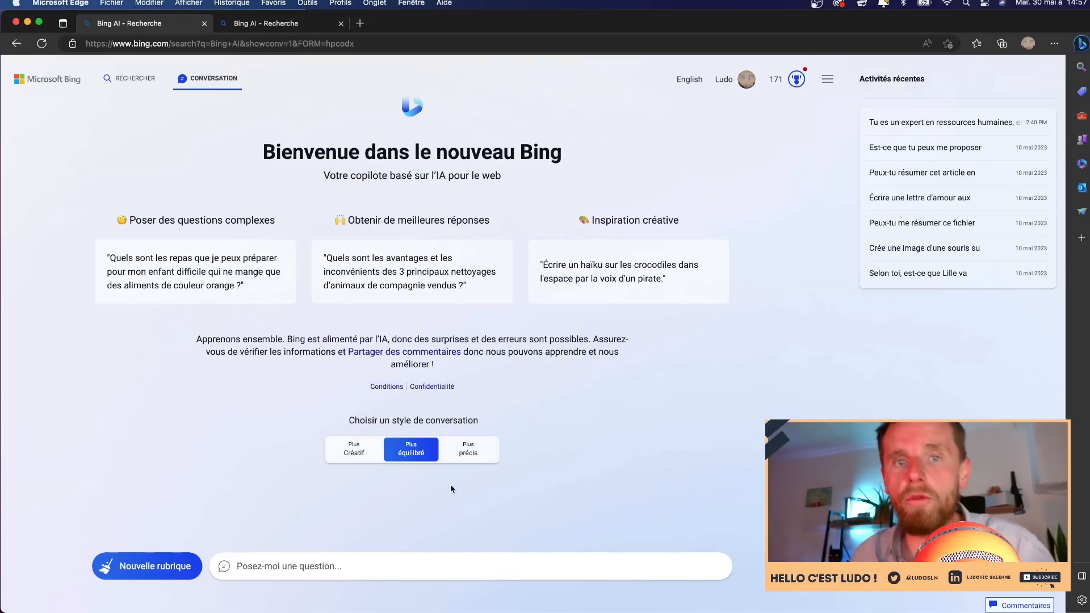
- Try Bing's Plus Créatif and Plus précis conversation styles in Microsoft Edge and return to Plus équilibré
{"action": "left_click", "coordinate": [354, 453]}
{"action": "left_click", "coordinate": [405, 459]}
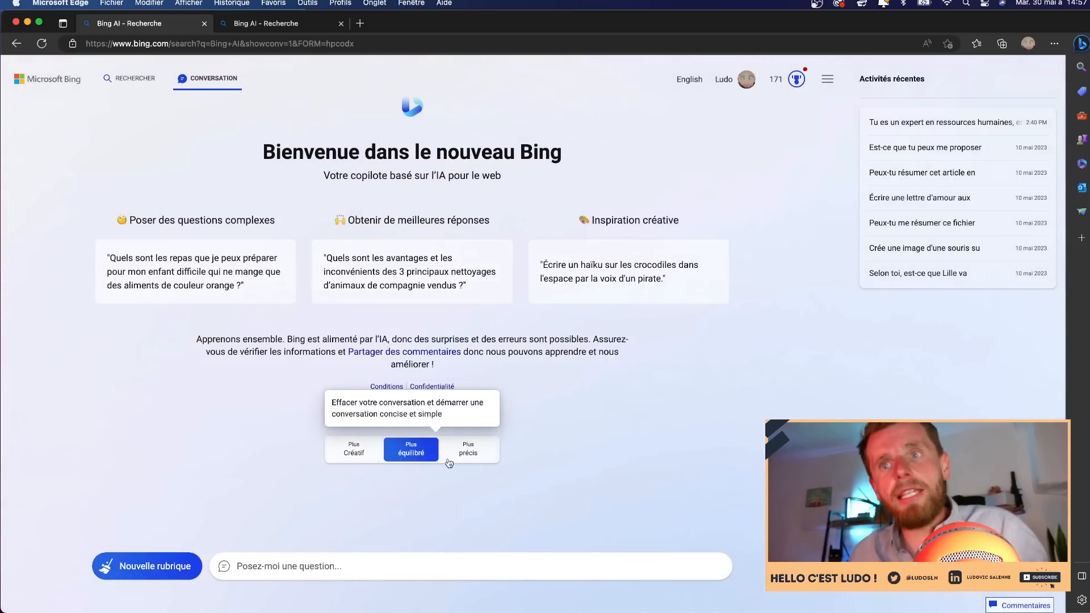
{"action": "left_click", "coordinate": [472, 458]}
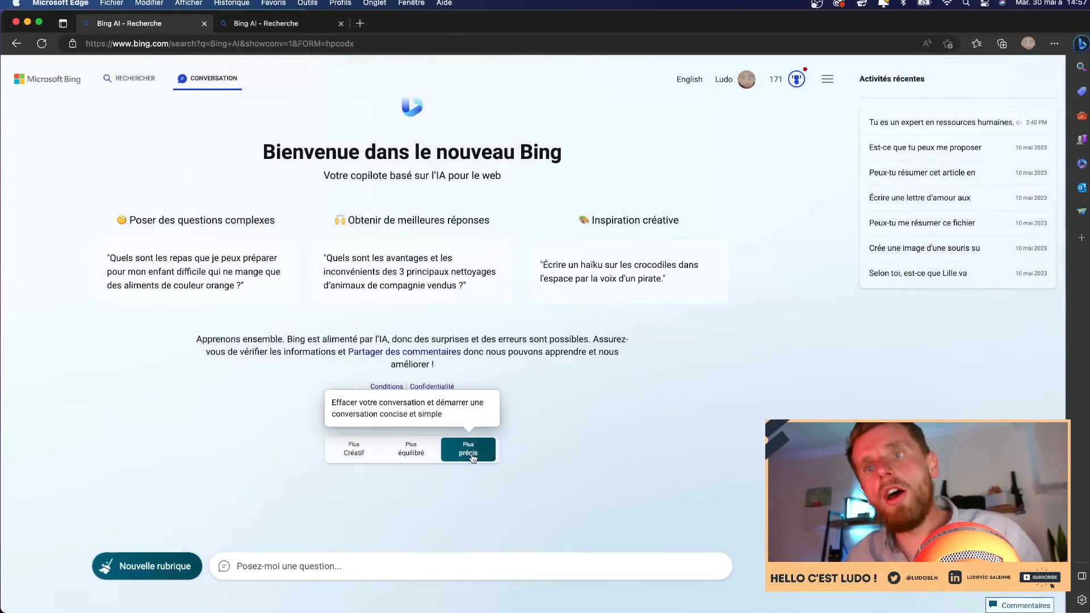
{"action": "left_click", "coordinate": [426, 458]}
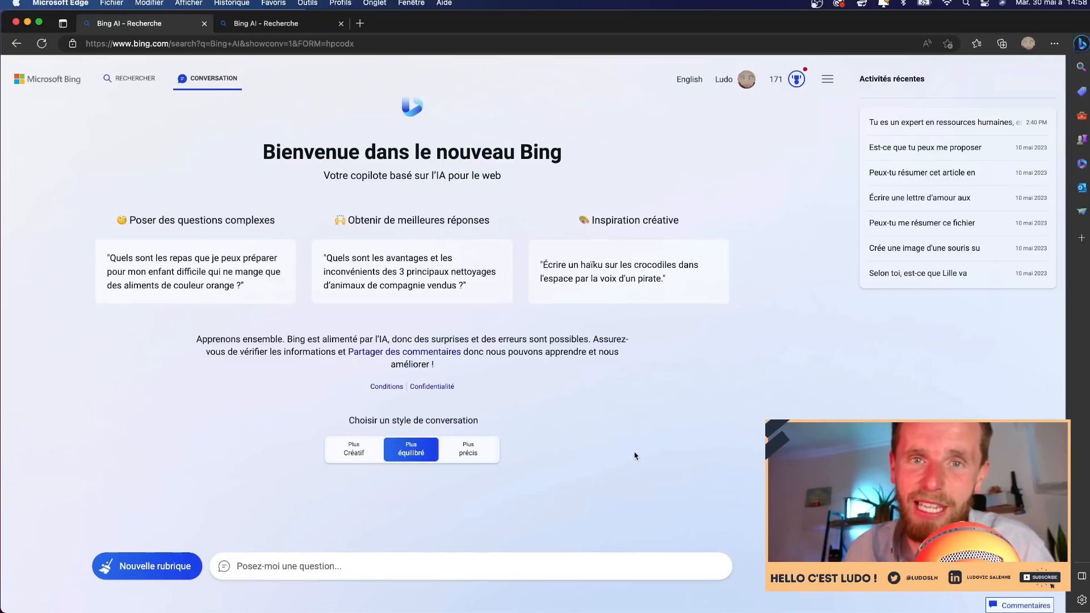
- Switch to Bard in the Brave browser and translate the page into French
{"action": "key", "text": "super+Tab"}
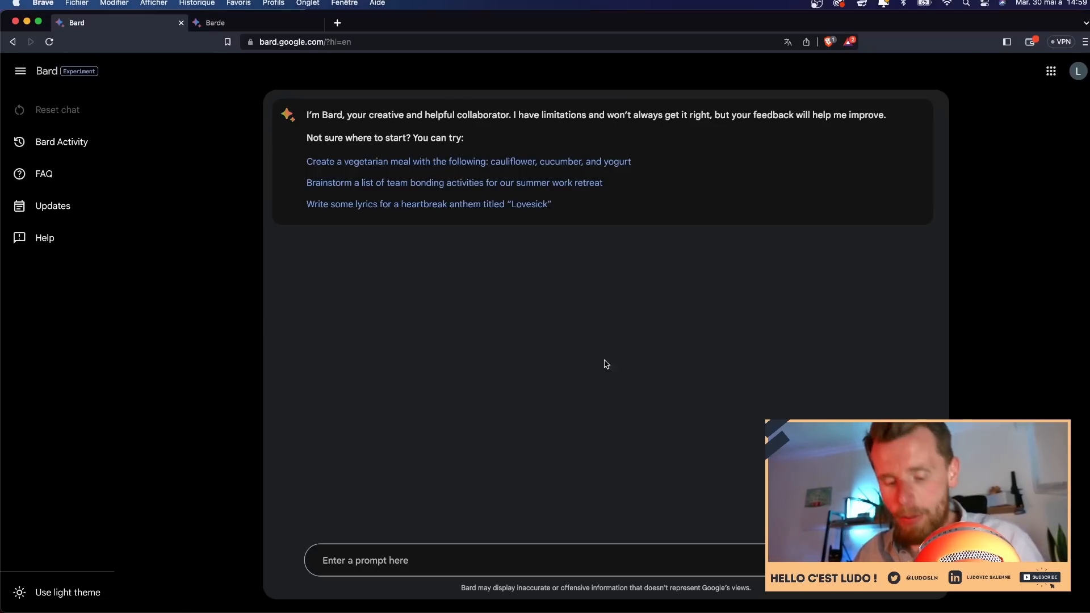
{"action": "right_click", "coordinate": [651, 357]}
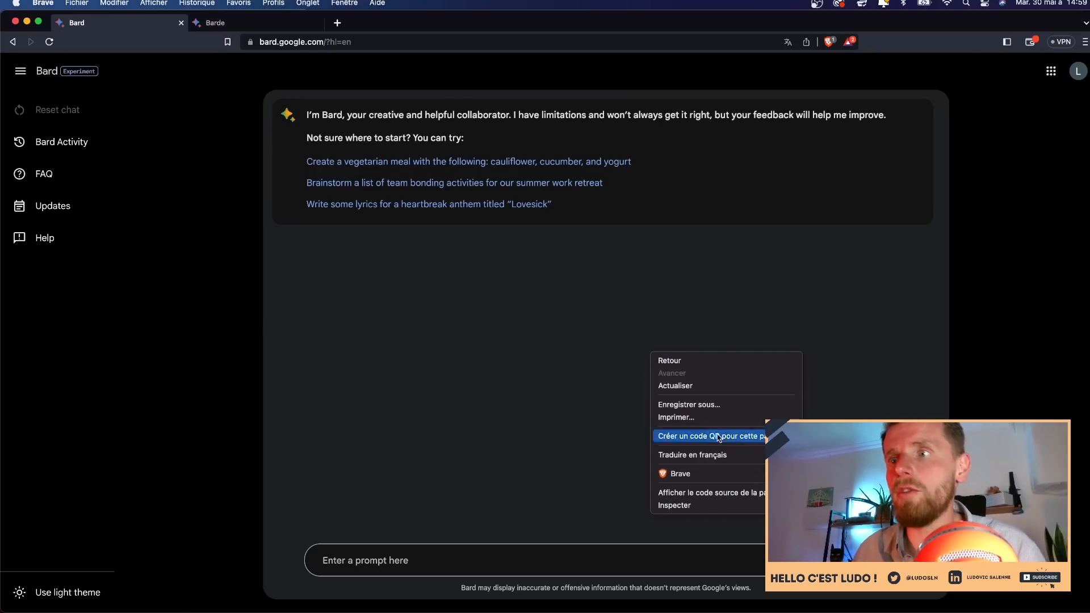
{"action": "left_click", "coordinate": [729, 458]}
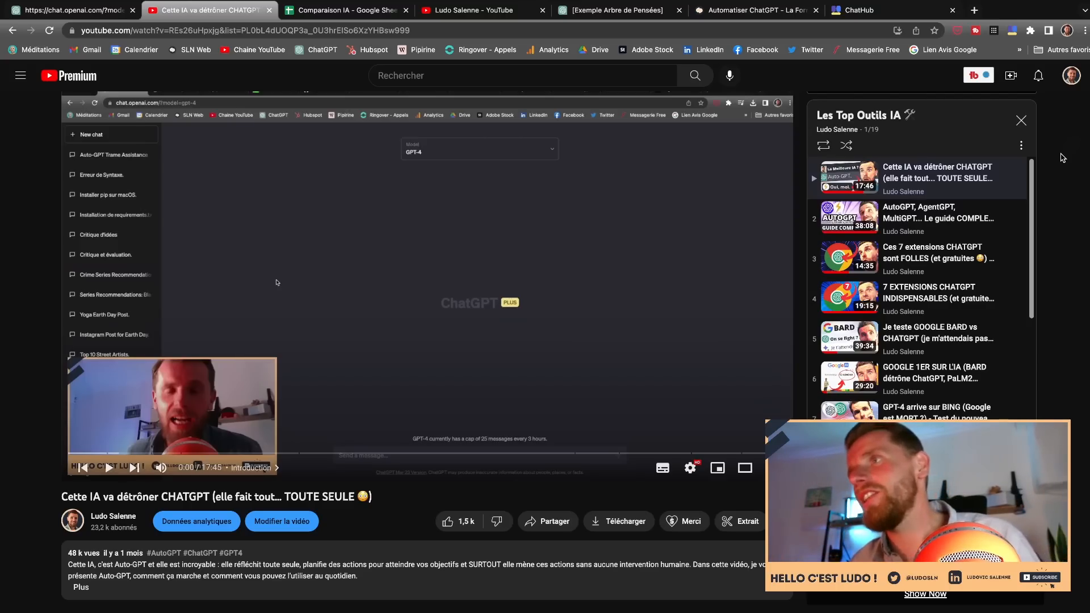
- Look through the videos of the "Les Top Outils IA" YouTube playlist and open the Comparaison IA spreadsheet
{"action": "scroll", "coordinate": [1037, 251], "scroll_direction": "down", "scroll_amount": 2}
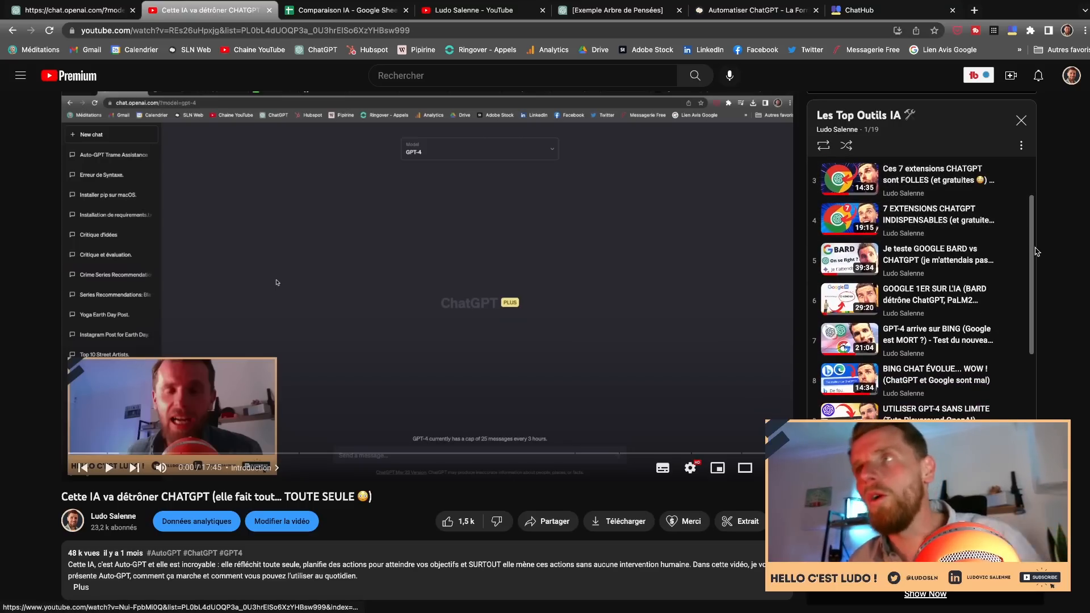
{"action": "scroll", "coordinate": [935, 239], "scroll_direction": "down", "scroll_amount": 4}
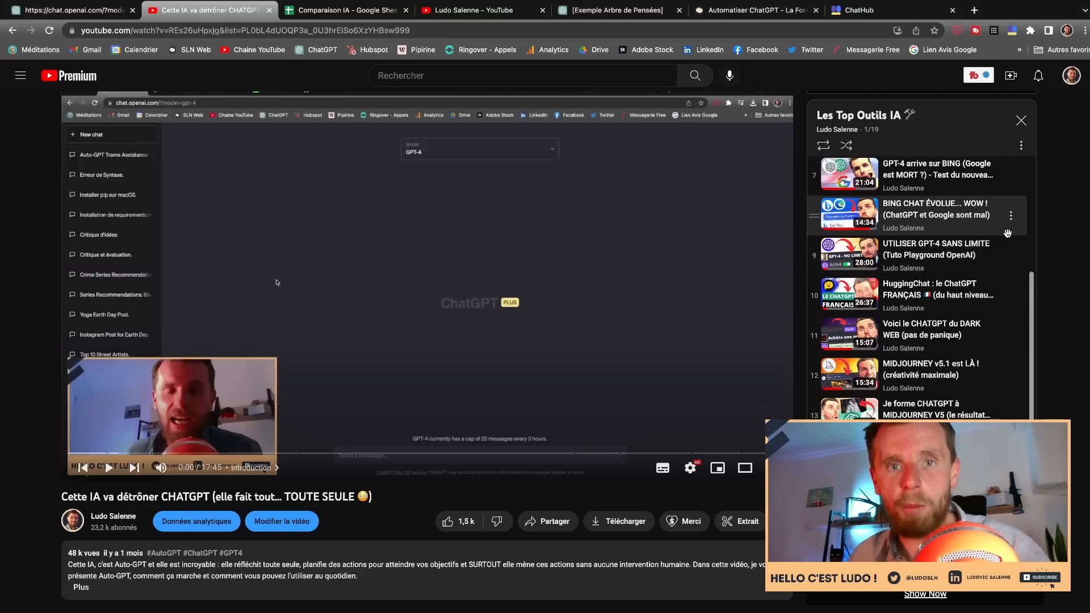
{"action": "scroll", "coordinate": [1007, 234], "scroll_direction": "down", "scroll_amount": 3}
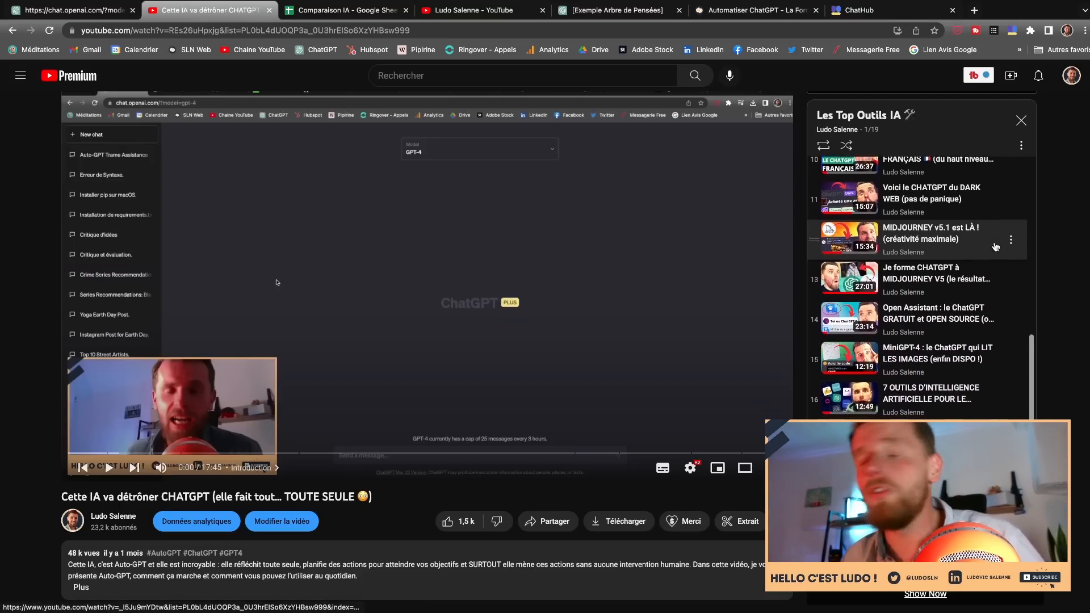
{"action": "scroll", "coordinate": [997, 246], "scroll_direction": "up", "scroll_amount": 8}
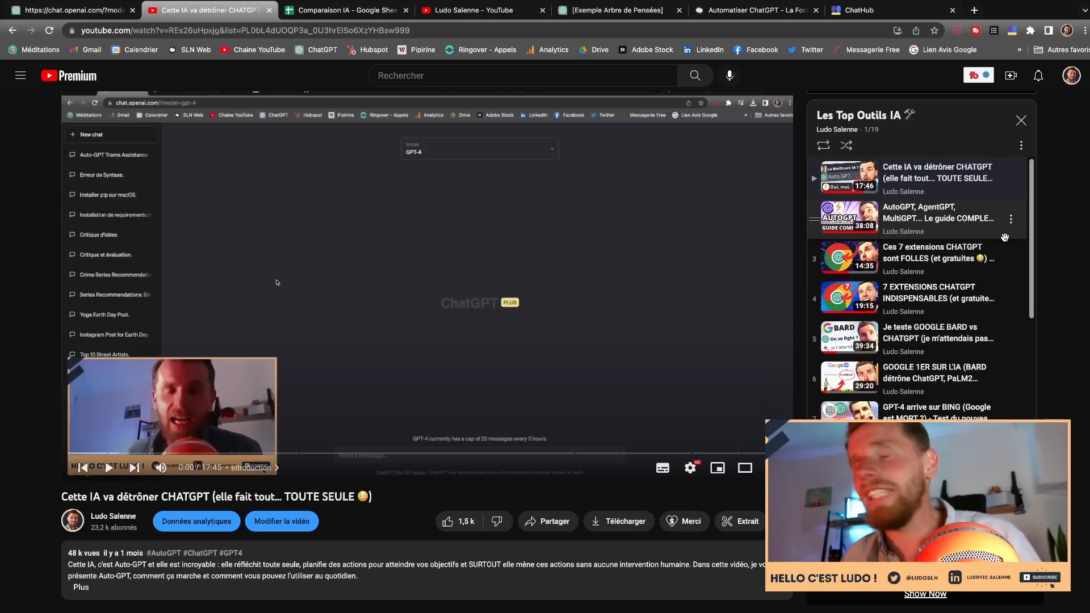
{"action": "left_click", "coordinate": [348, 11]}
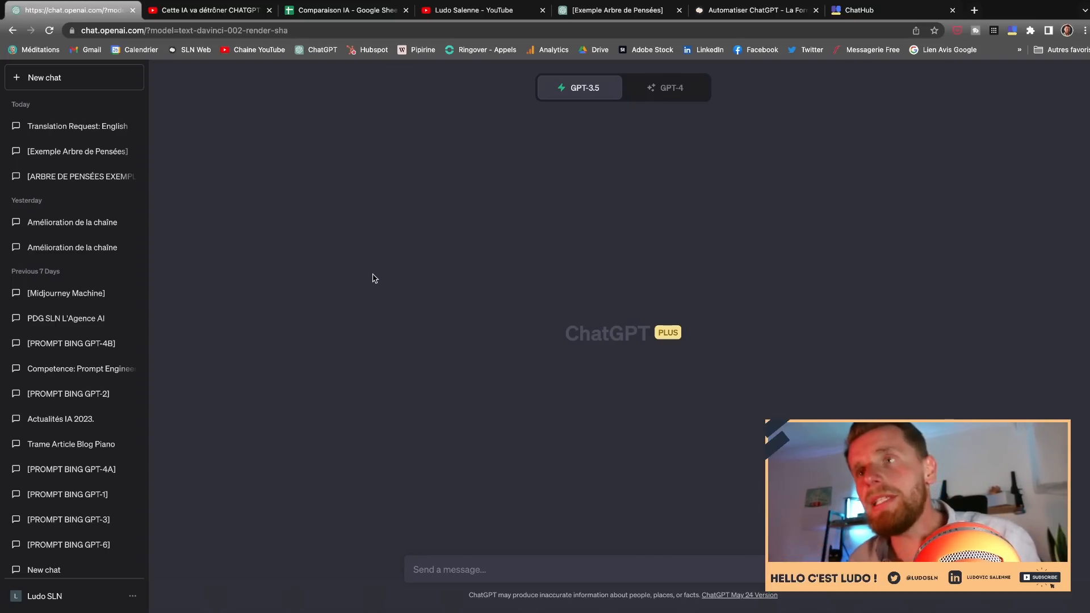
- Ask GPT-3.5 "Qui a remporté les derniers championnats du Monde d'échecs et sur quel score ?"
{"action": "left_click", "coordinate": [493, 570]}
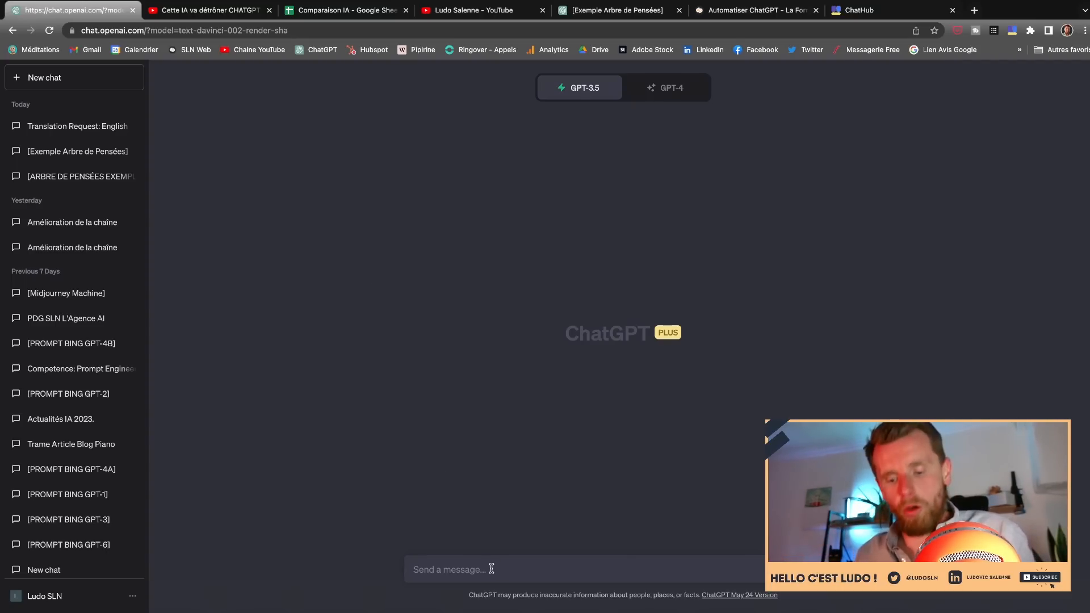
{"action": "type", "text": "Qui a remporté les derniers championnats du Monde d'échecs et sur quel score ?"}
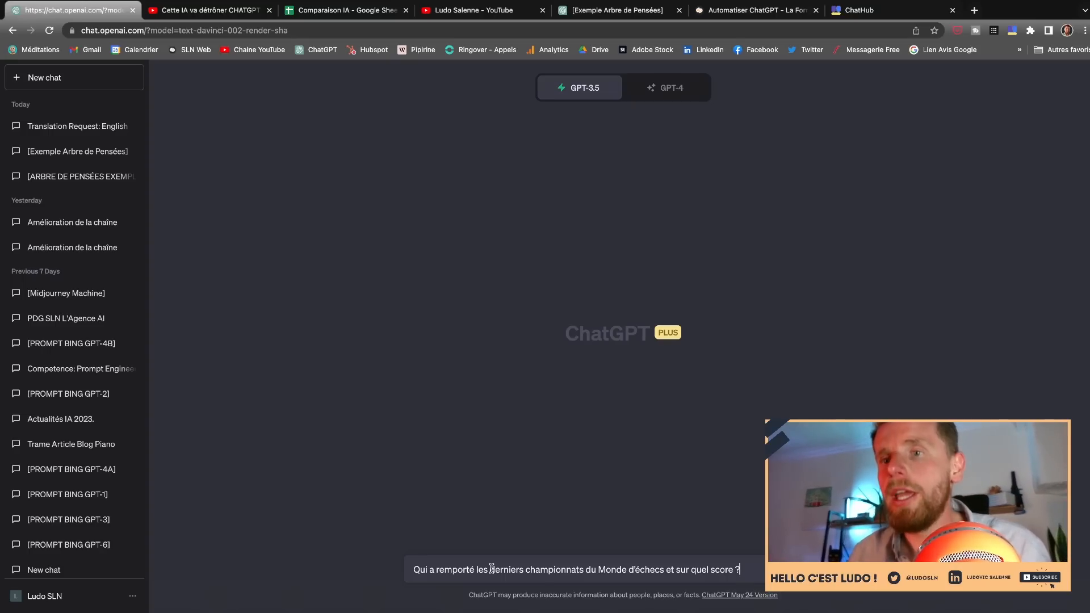
{"action": "key", "text": "Return"}
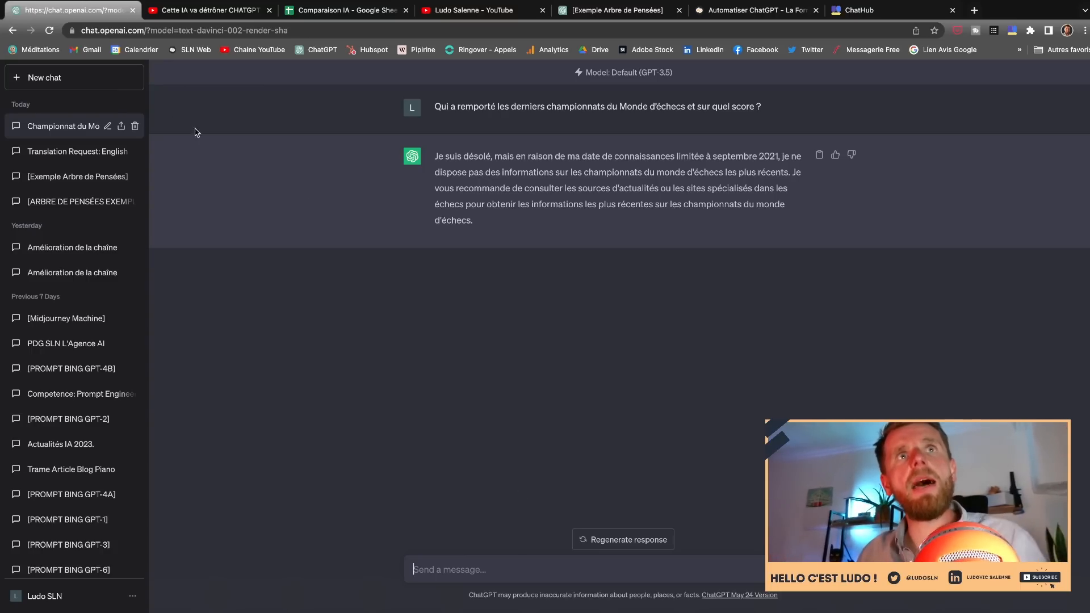
- Start a new GPT-4 chat with Browse with Bing and ask "Qui a remporté les derniers championnats du Monde d'échecs et sur quel score ?"
{"action": "left_click", "coordinate": [73, 79]}
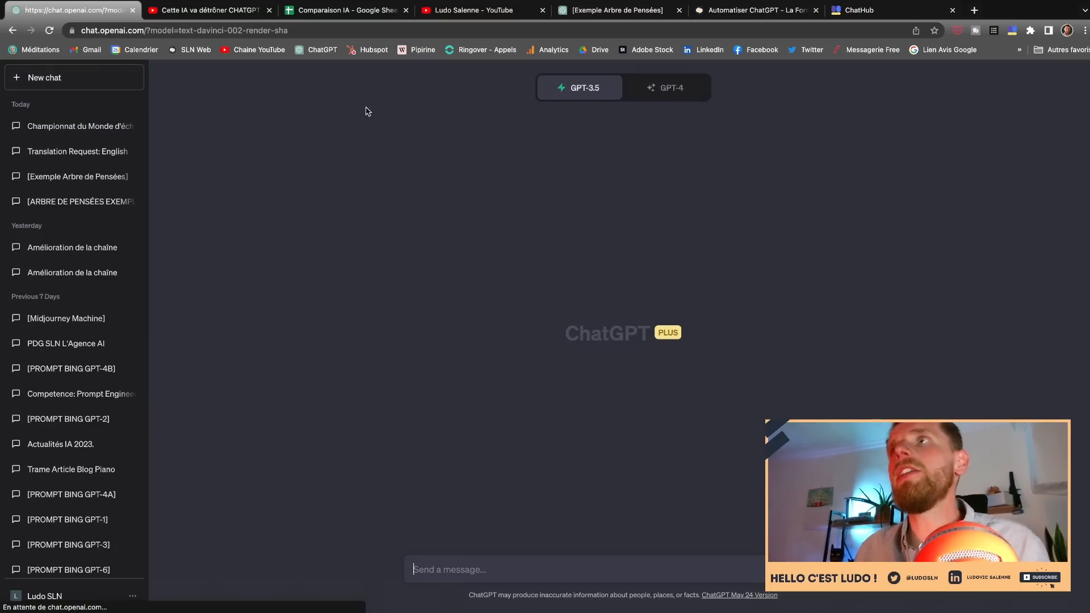
{"action": "left_click", "coordinate": [659, 88]}
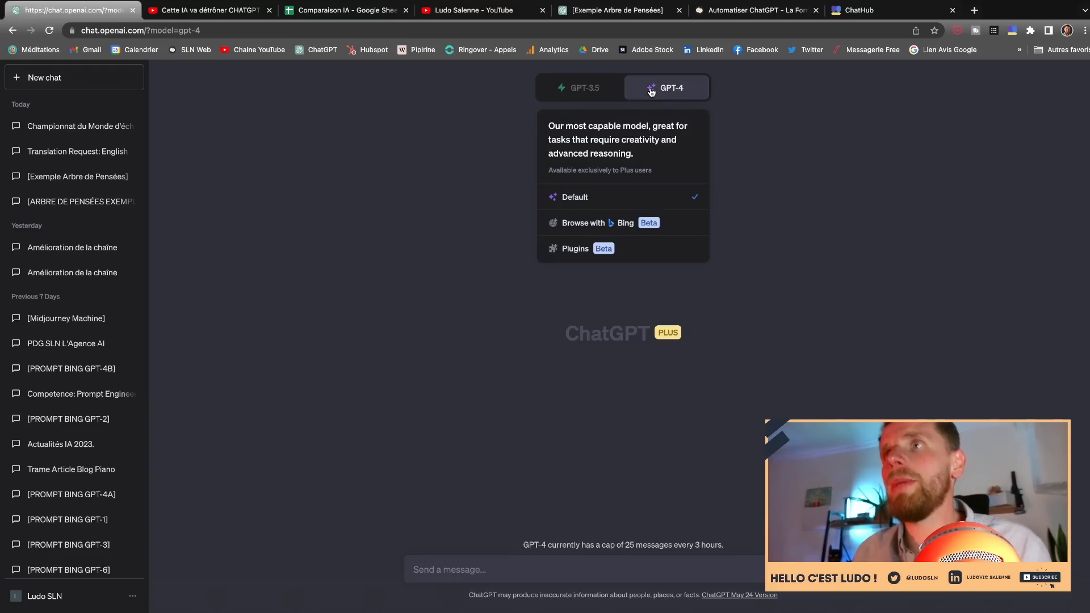
{"action": "left_click", "coordinate": [586, 229]}
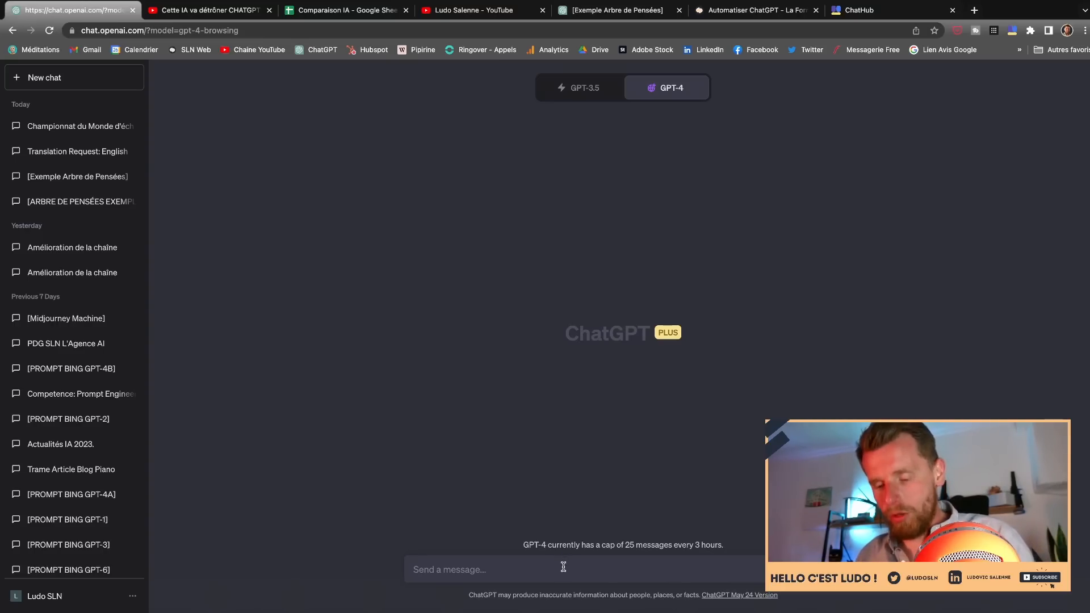
{"action": "type", "text": "Qui a remporté les derniers championnats du Monde d'échecs et sur quel score ?"}
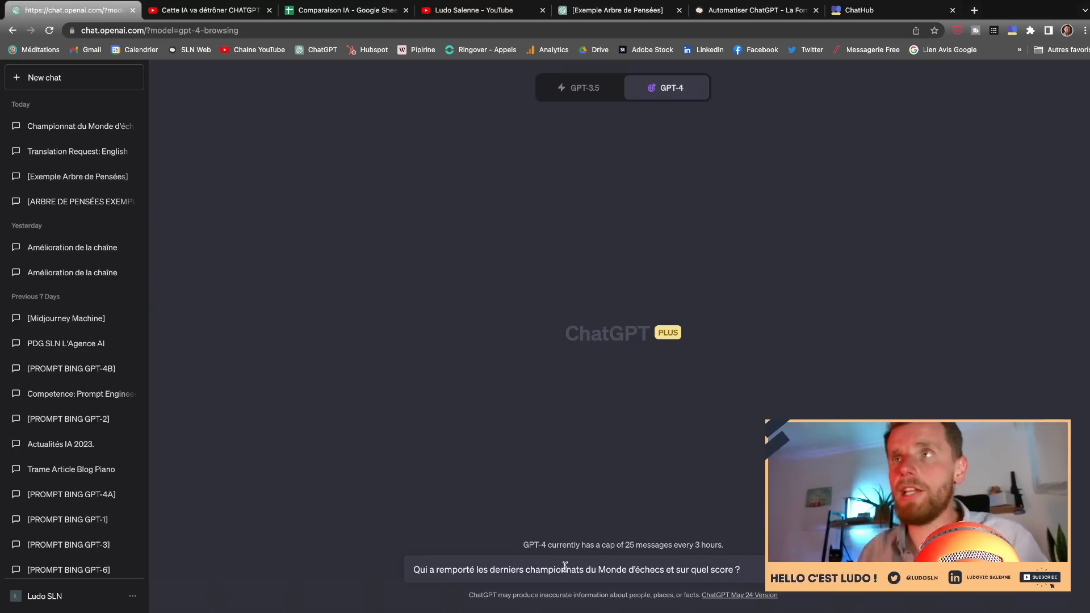
{"action": "key", "text": "Return"}
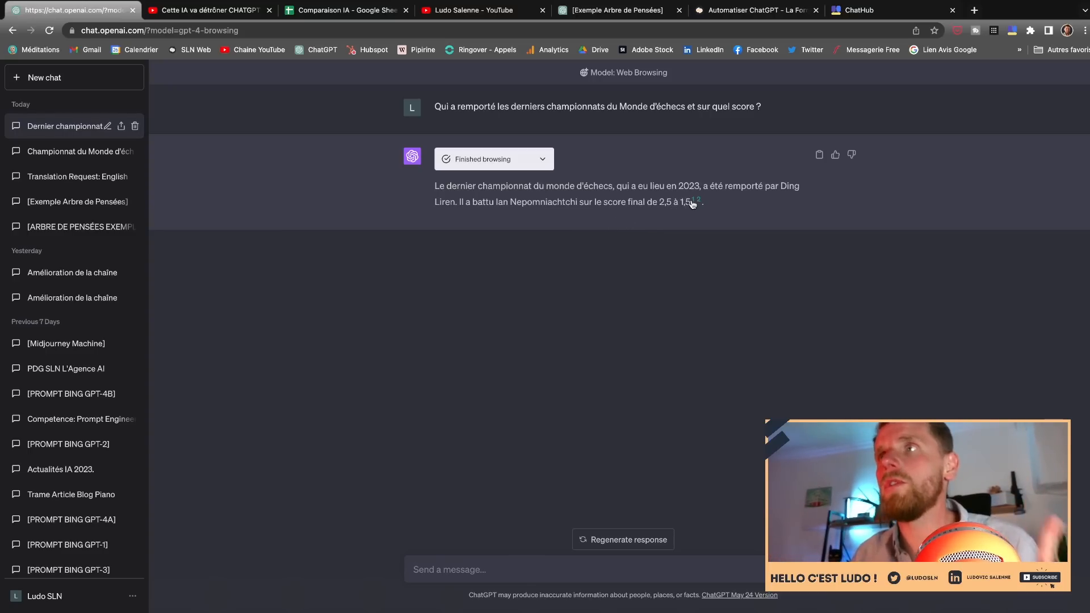
- Open the answer's first cited source, check the championship dates in the Wikipedia introduction, and return to the chat
{"action": "mouse_move", "coordinate": [694, 203]}
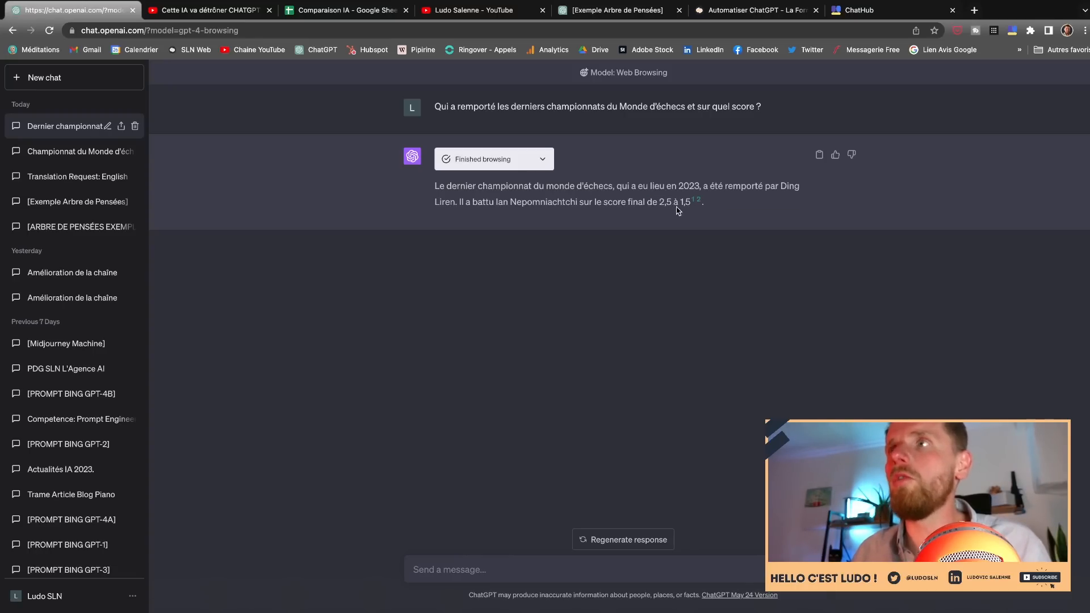
{"action": "left_click", "coordinate": [693, 202]}
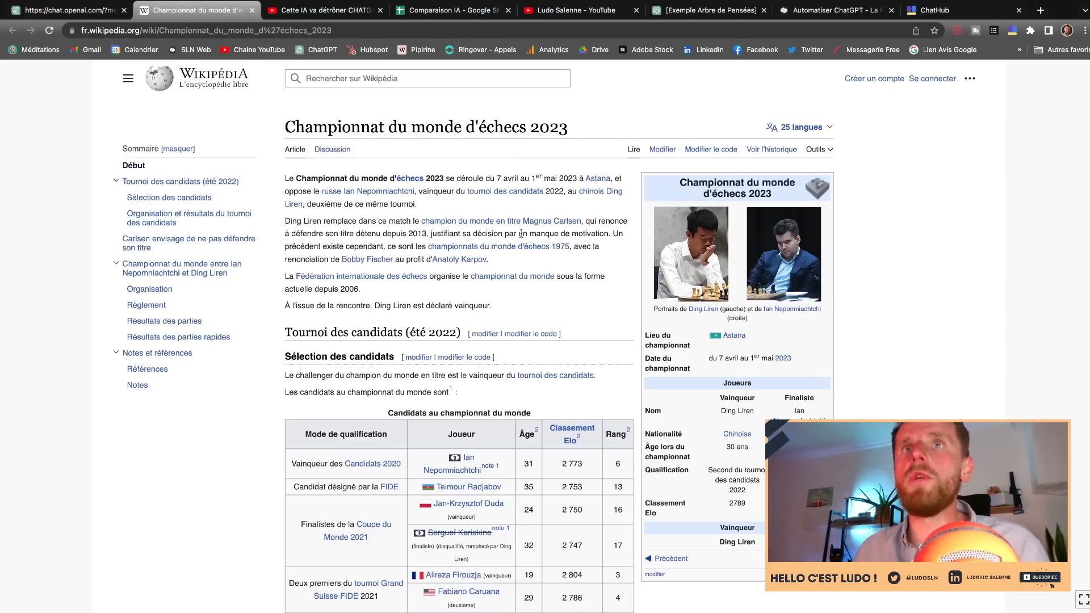
{"action": "left_click_drag", "start_coordinate": [285, 178], "coordinate": [580, 175]}
{"action": "scroll", "coordinate": [515, 257], "scroll_direction": "down", "scroll_amount": 3}
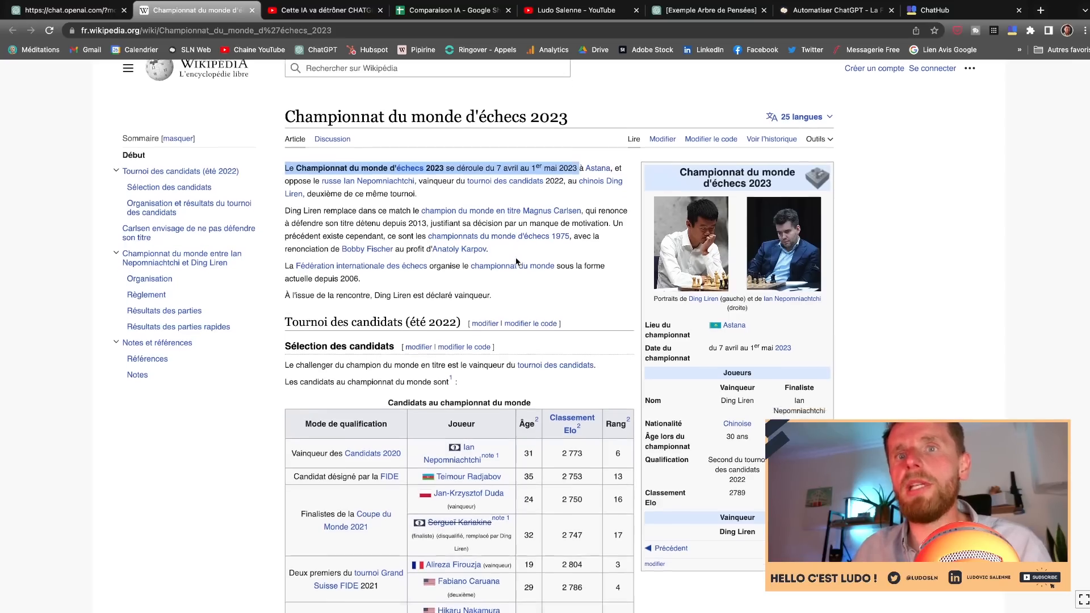
{"action": "left_click", "coordinate": [79, 13]}
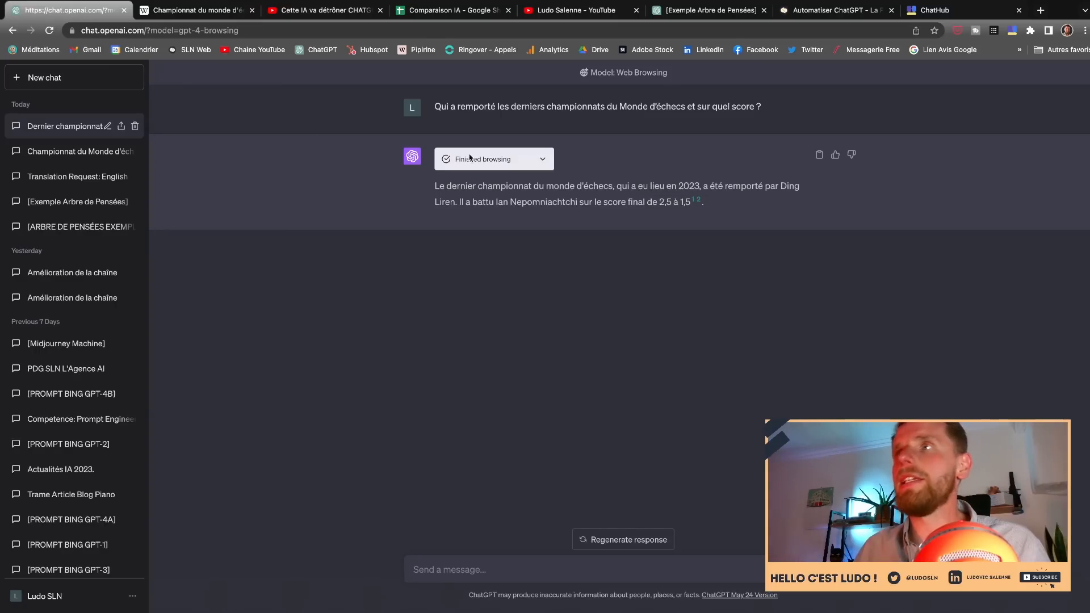
- Open the second cited source, accept all cookies, highlight the final score in the Europe Échecs article, and return to the chat
{"action": "left_click", "coordinate": [700, 205]}
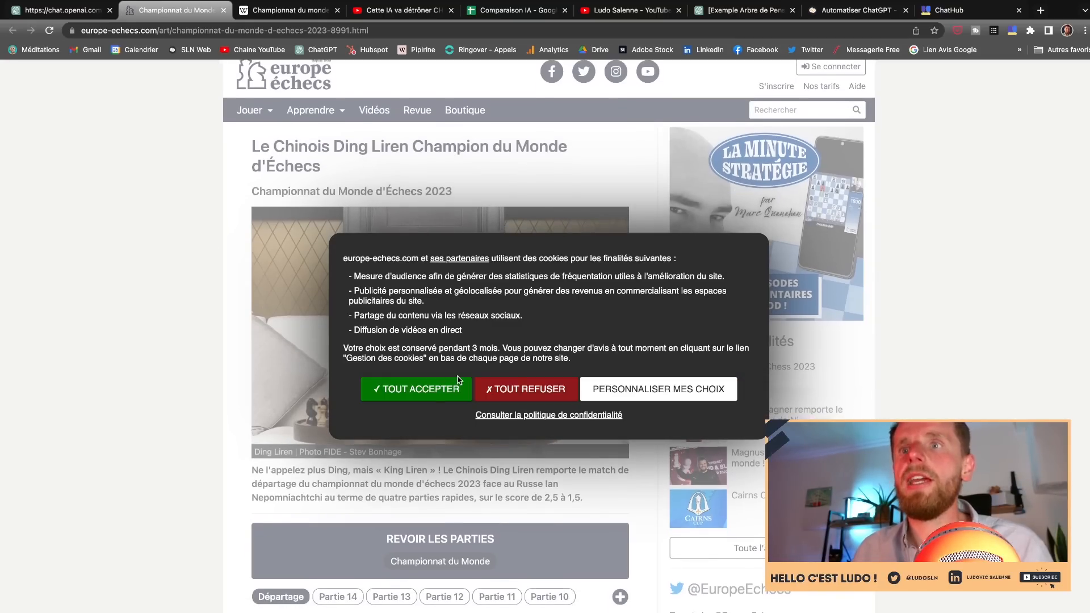
{"action": "left_click", "coordinate": [444, 395]}
{"action": "scroll", "coordinate": [271, 302], "scroll_direction": "down", "scroll_amount": 4}
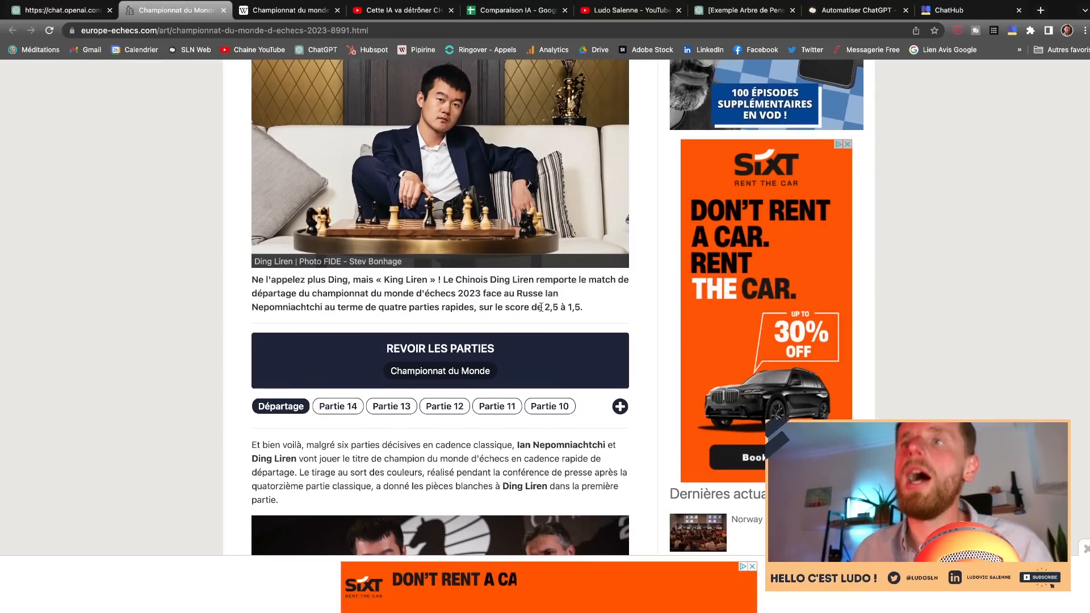
{"action": "left_click_drag", "start_coordinate": [540, 307], "coordinate": [587, 310]}
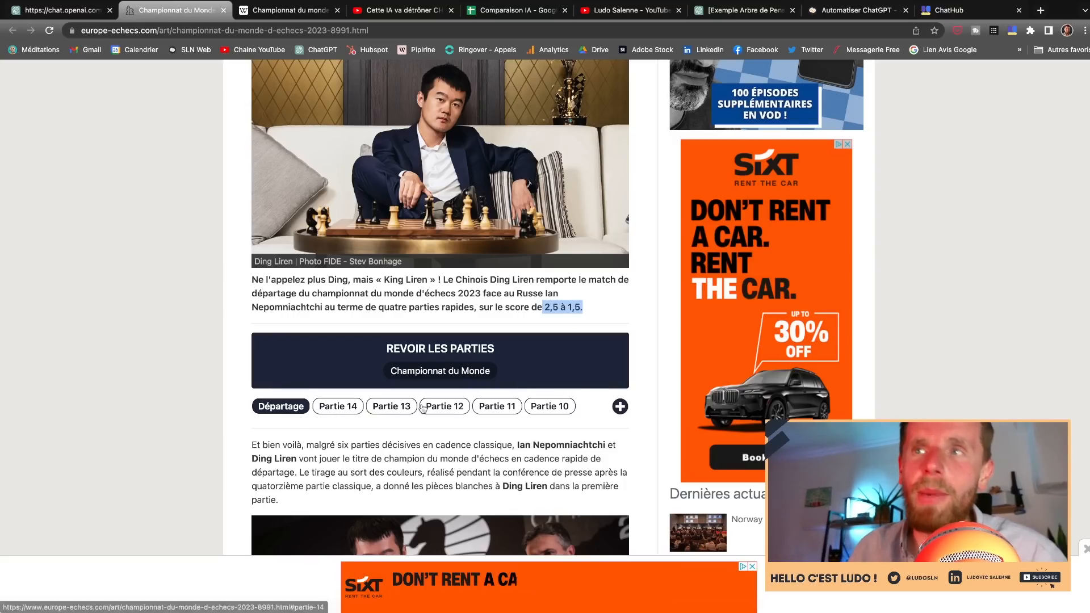
{"action": "left_click_drag", "start_coordinate": [584, 307], "coordinate": [542, 307]}
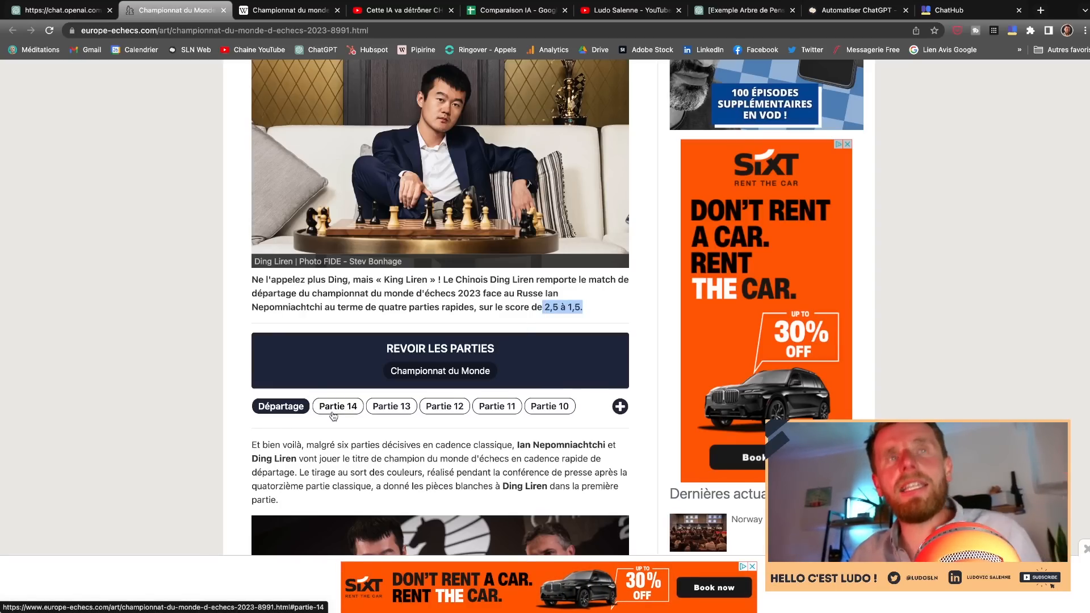
{"action": "left_click", "coordinate": [41, 17]}
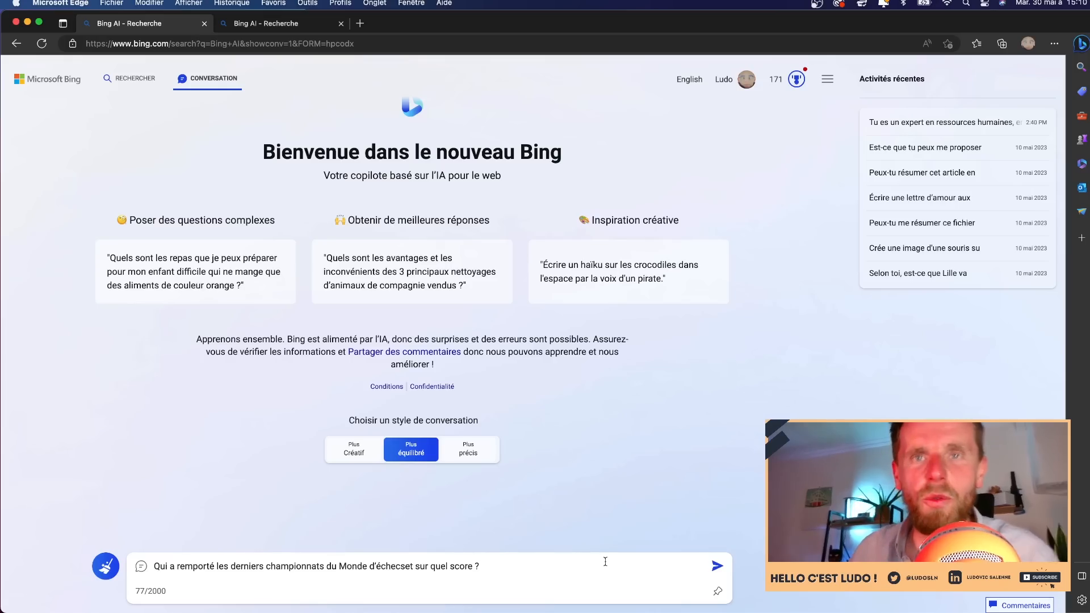
- Submit the chess question to Bing, then switch to Bard and ask "Who won the latest World Chess Championships and what was the score?"
{"action": "key", "text": "Return"}
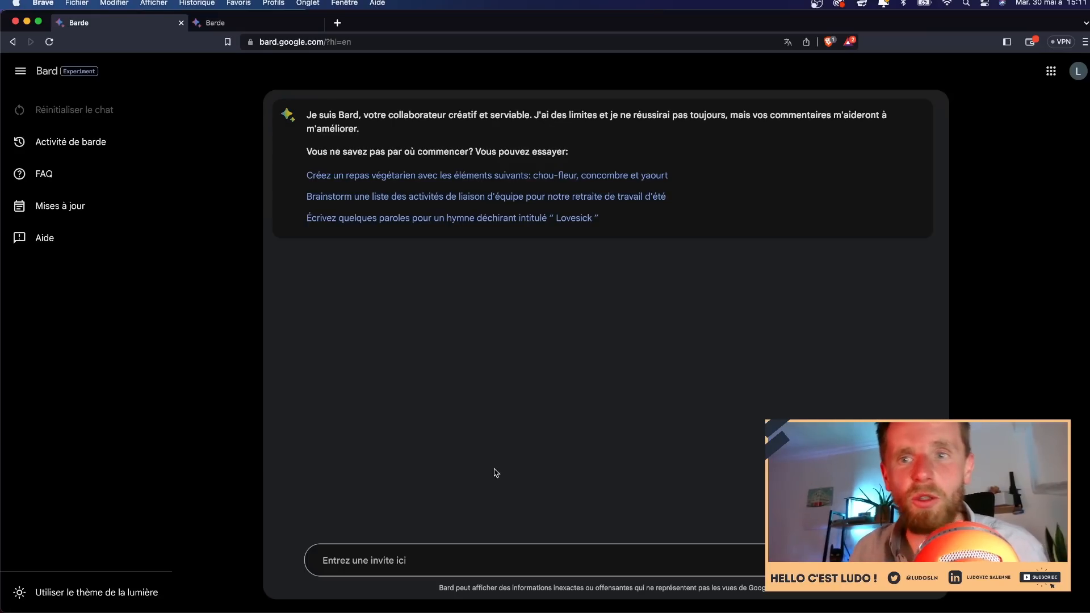
{"action": "left_click", "coordinate": [454, 553]}
{"action": "type", "text": "Who won the latest World Chess Championships and what was the score?"}
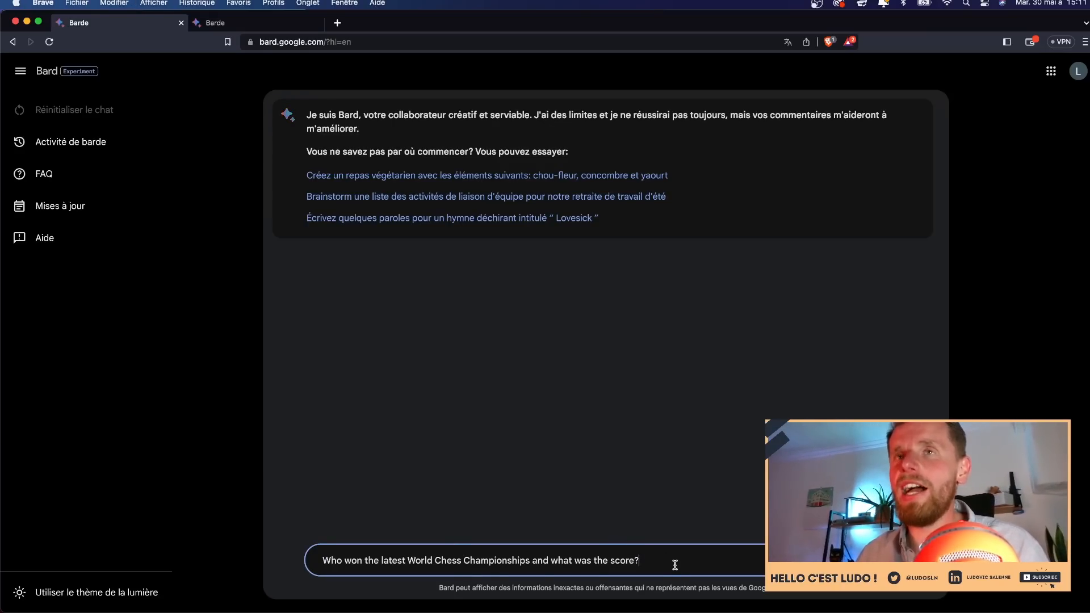
{"action": "key", "text": "Return"}
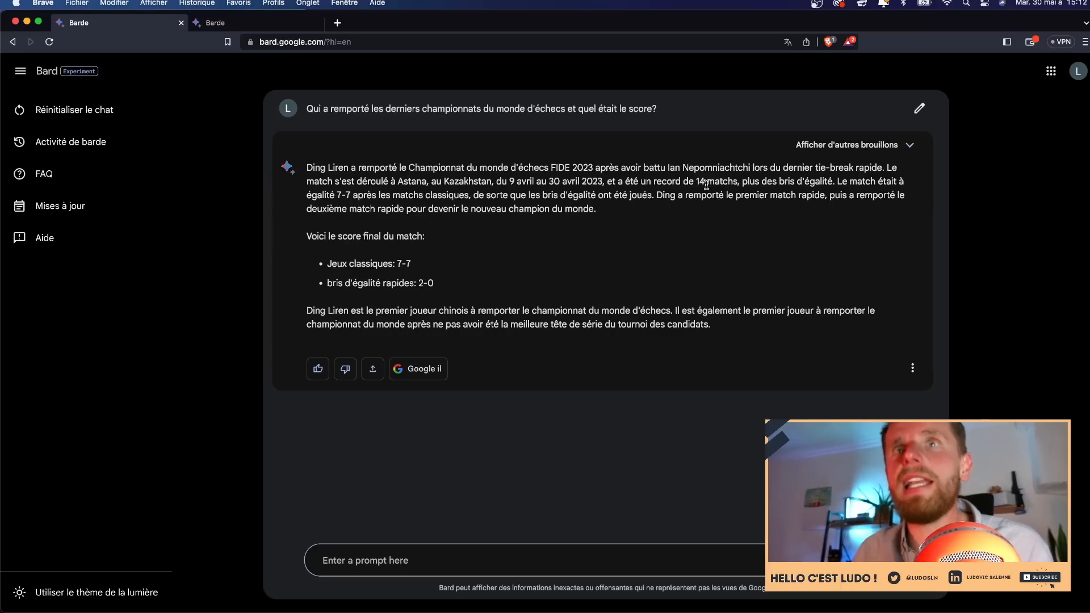
- Highlight the classical-games score, the sentence about the rapid matches and the rapid tie-break score in Bard's answer
{"action": "left_click_drag", "start_coordinate": [335, 194], "coordinate": [355, 193]}
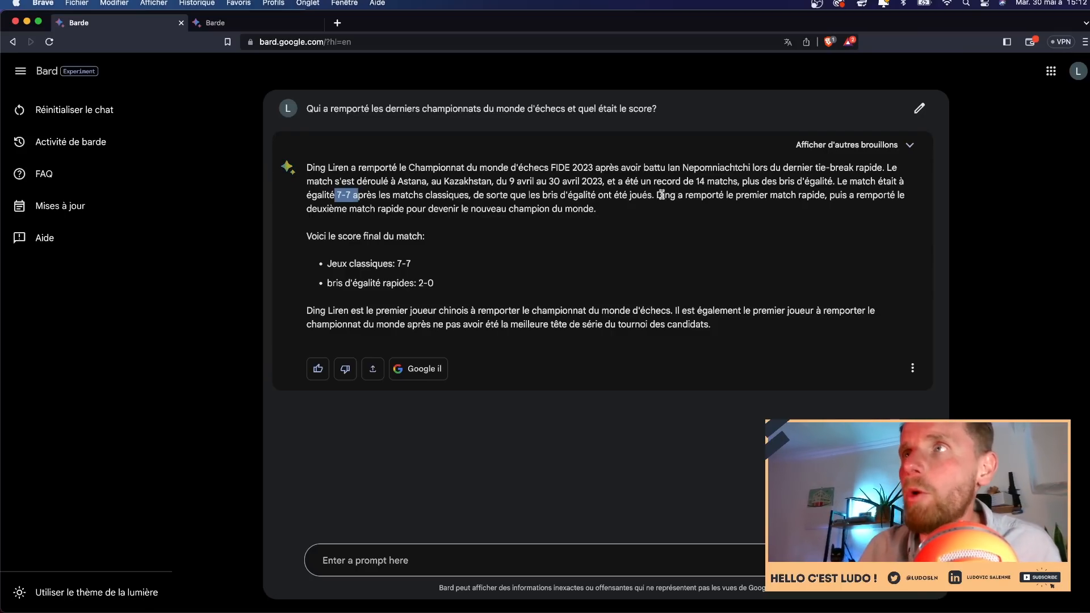
{"action": "left_click_drag", "start_coordinate": [661, 195], "coordinate": [690, 214]}
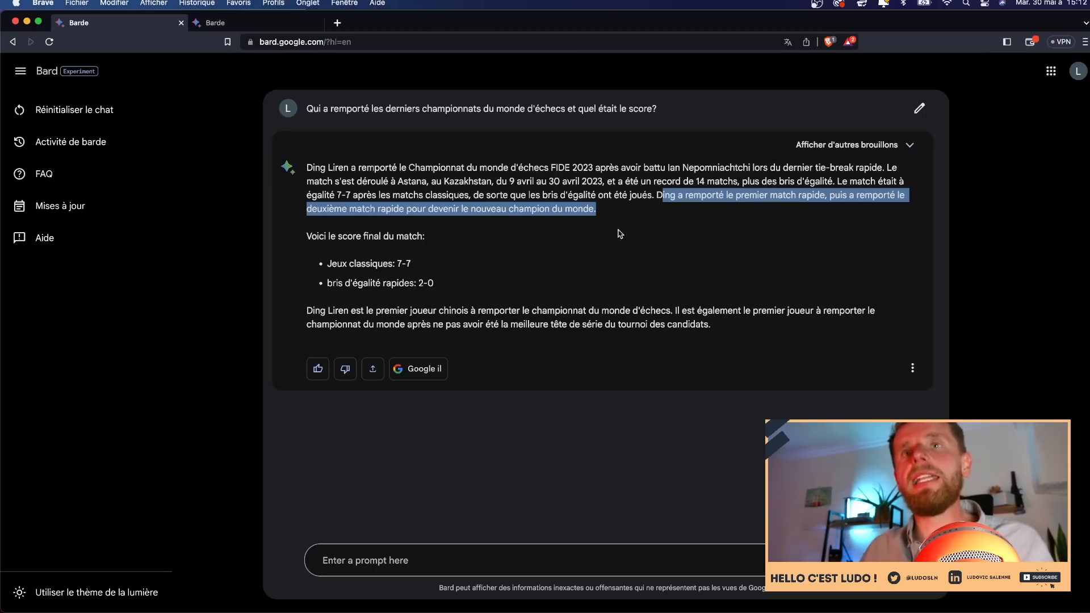
{"action": "left_click_drag", "start_coordinate": [434, 284], "coordinate": [416, 287]}
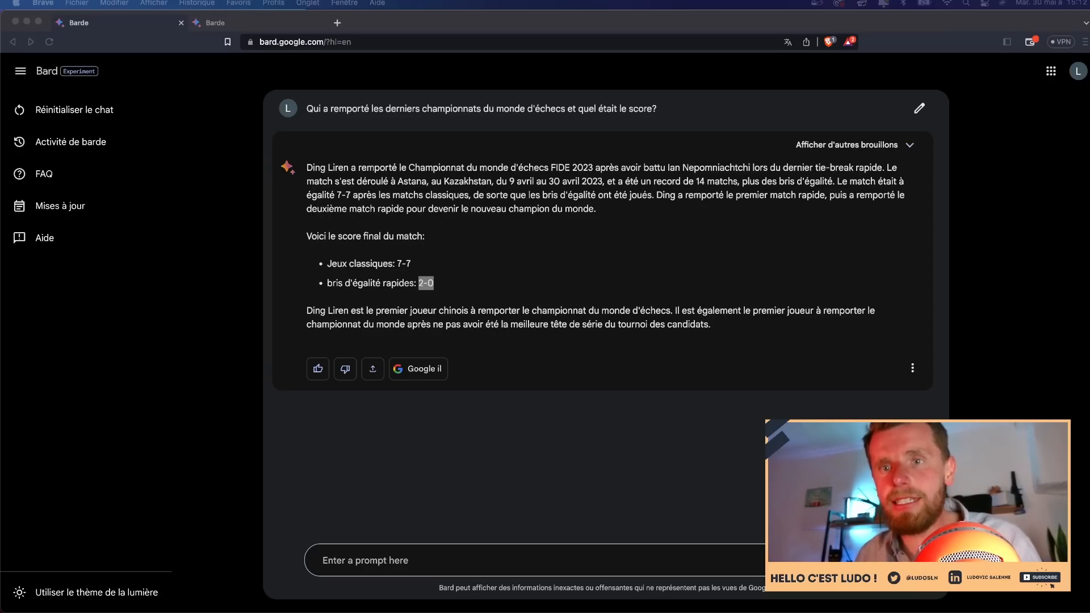
- Ask Bard in English which two teams are most likely to be promoted to Ligue 1 at the end of the French Ligue 2 championship
{"action": "left_click", "coordinate": [452, 567]}
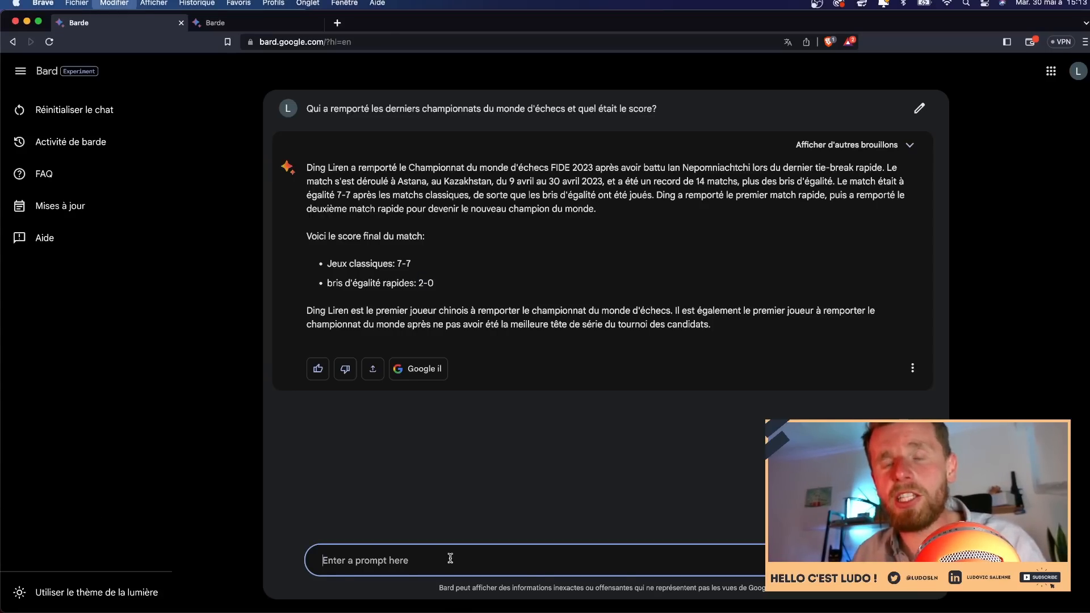
{"action": "key", "text": "super+v"}
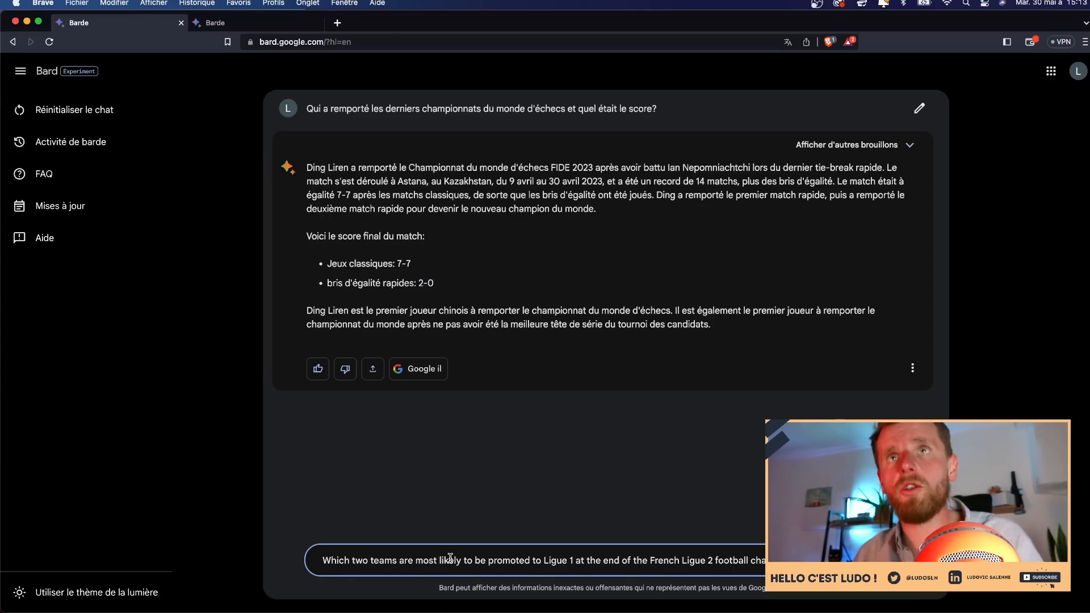
{"action": "key", "text": "Return"}
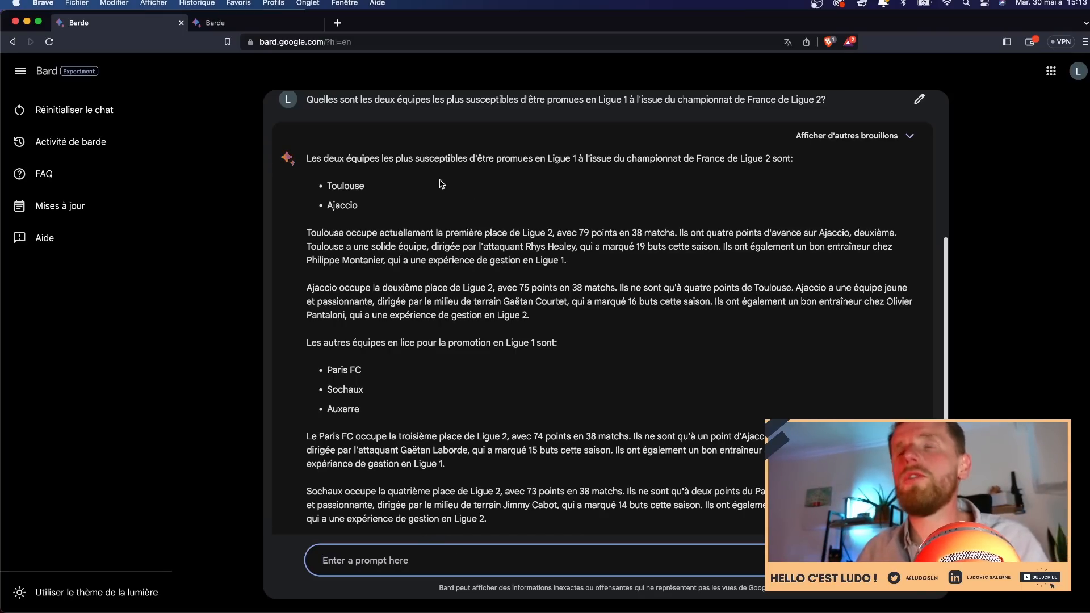
- Show Bard's other drafts and review the first draft, highlighting its two promotion picks and the contenders Sochaux and Auxerre
{"action": "left_click", "coordinate": [911, 137]}
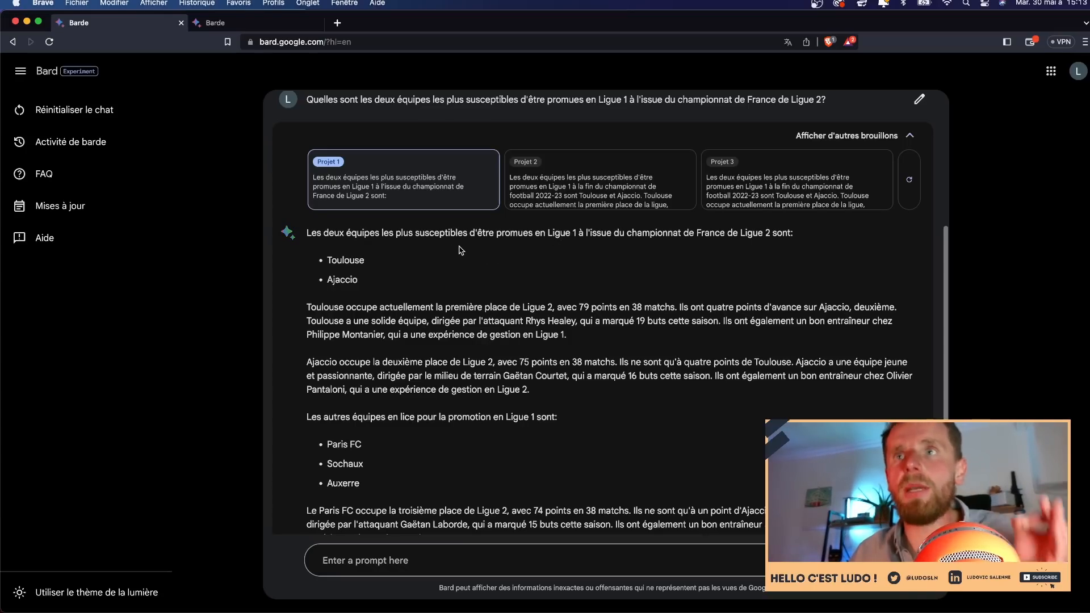
{"action": "left_click_drag", "start_coordinate": [657, 233], "coordinate": [803, 236]}
{"action": "left_click_drag", "start_coordinate": [369, 261], "coordinate": [313, 282]}
{"action": "left_click", "coordinate": [368, 279]}
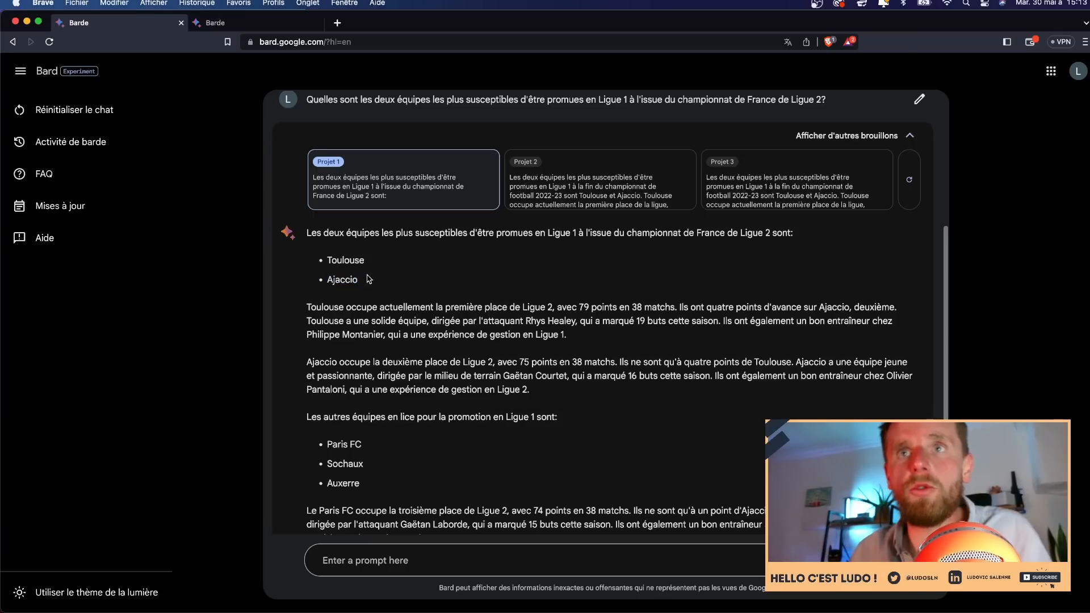
{"action": "scroll", "coordinate": [530, 291], "scroll_direction": "down", "scroll_amount": 3}
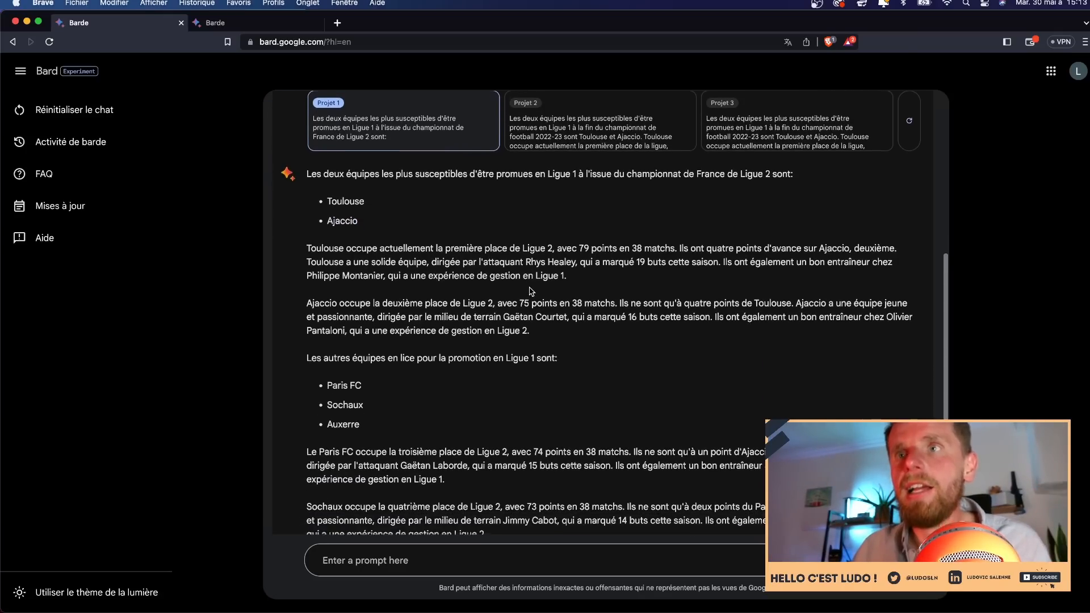
{"action": "scroll", "coordinate": [530, 290], "scroll_direction": "down", "scroll_amount": 2}
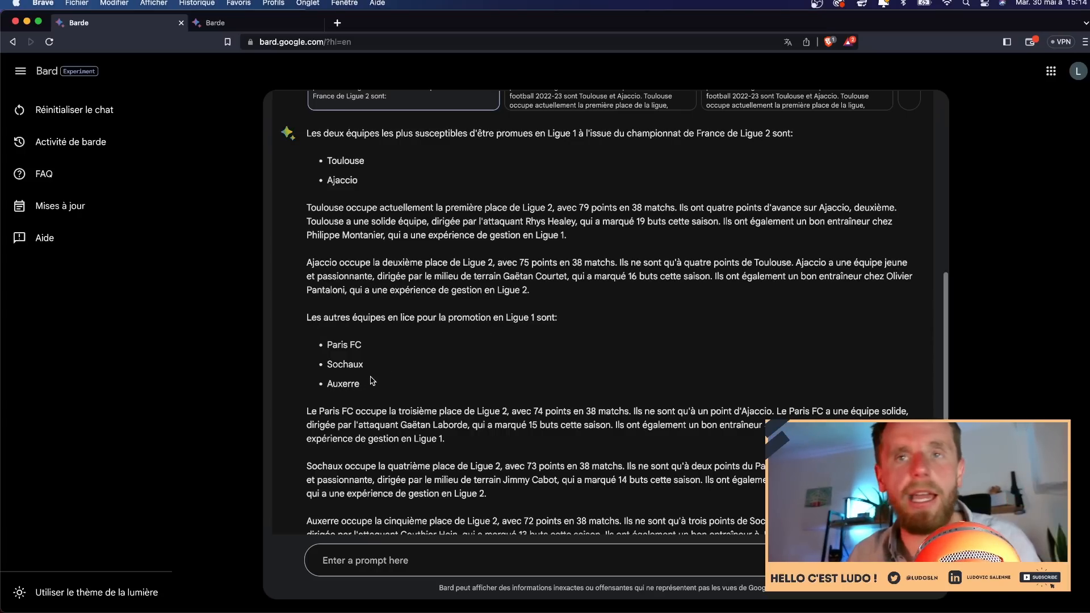
{"action": "left_click_drag", "start_coordinate": [373, 370], "coordinate": [311, 365]}
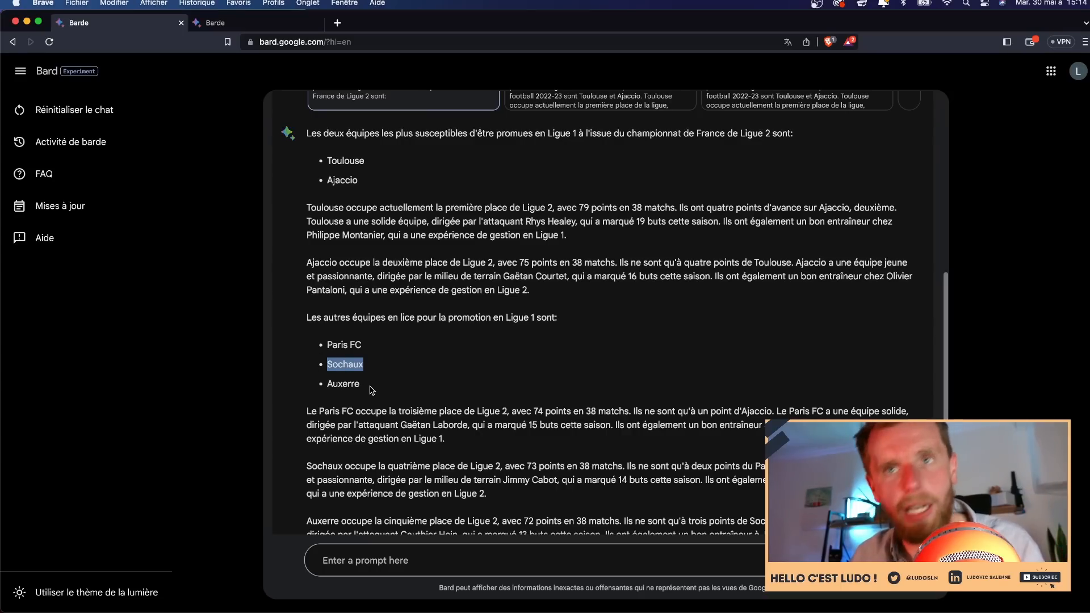
{"action": "left_click_drag", "start_coordinate": [371, 387], "coordinate": [323, 385]}
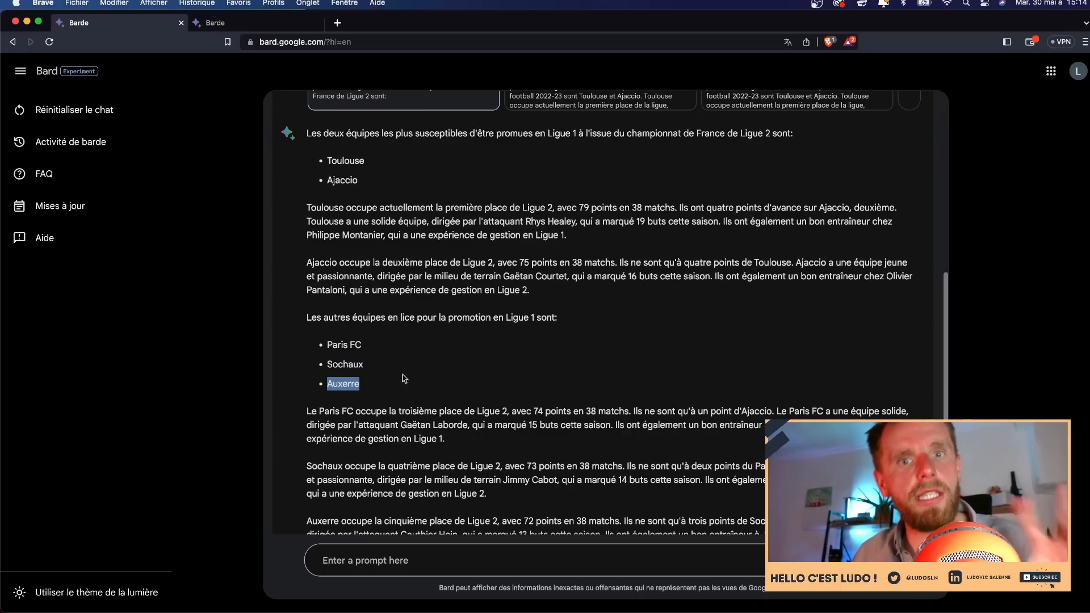
{"action": "scroll", "coordinate": [445, 357], "scroll_direction": "down", "scroll_amount": 1}
- Open the second and third drafts of the Ligue 2 answer and highlight the two teams named in each opening sentence
{"action": "scroll", "coordinate": [445, 358], "scroll_direction": "up", "scroll_amount": 10}
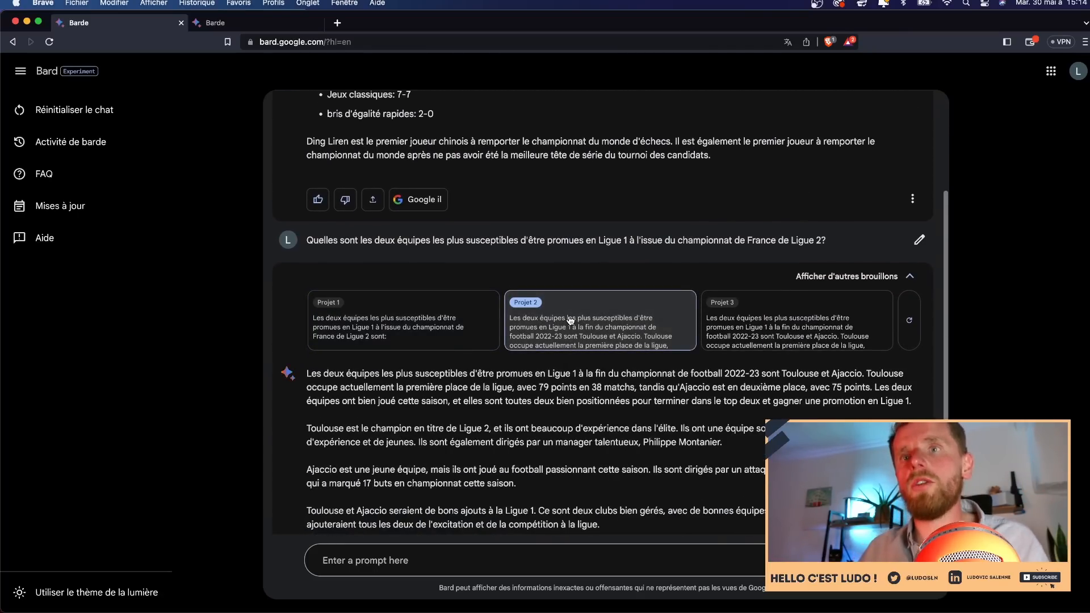
{"action": "scroll", "coordinate": [571, 320], "scroll_direction": "down", "scroll_amount": 2}
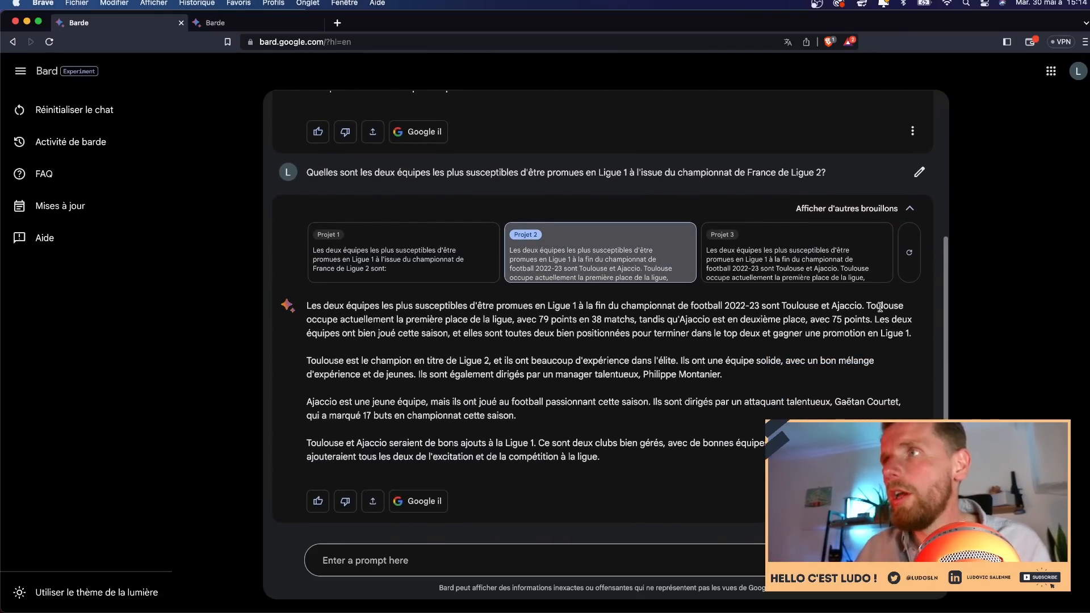
{"action": "left_click_drag", "start_coordinate": [782, 306], "coordinate": [882, 309]}
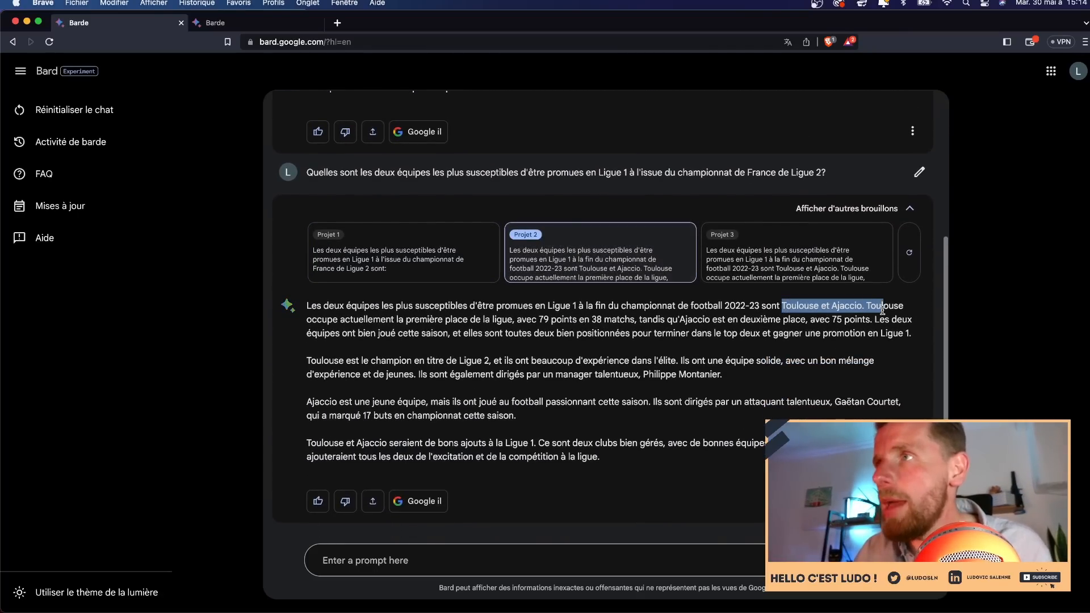
{"action": "left_click", "coordinate": [811, 257]}
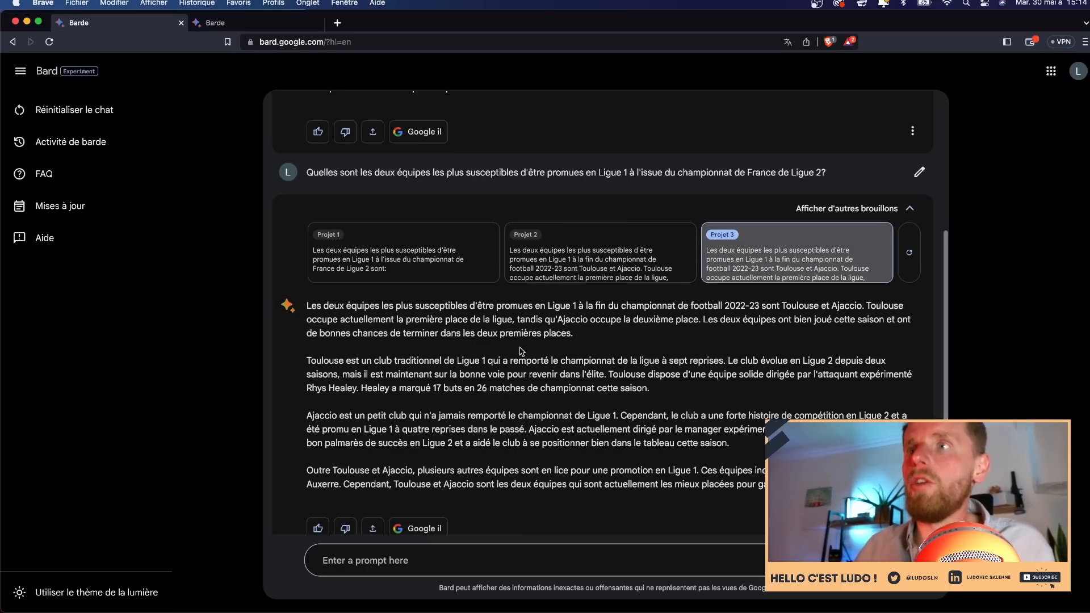
{"action": "left_click_drag", "start_coordinate": [782, 306], "coordinate": [861, 307]}
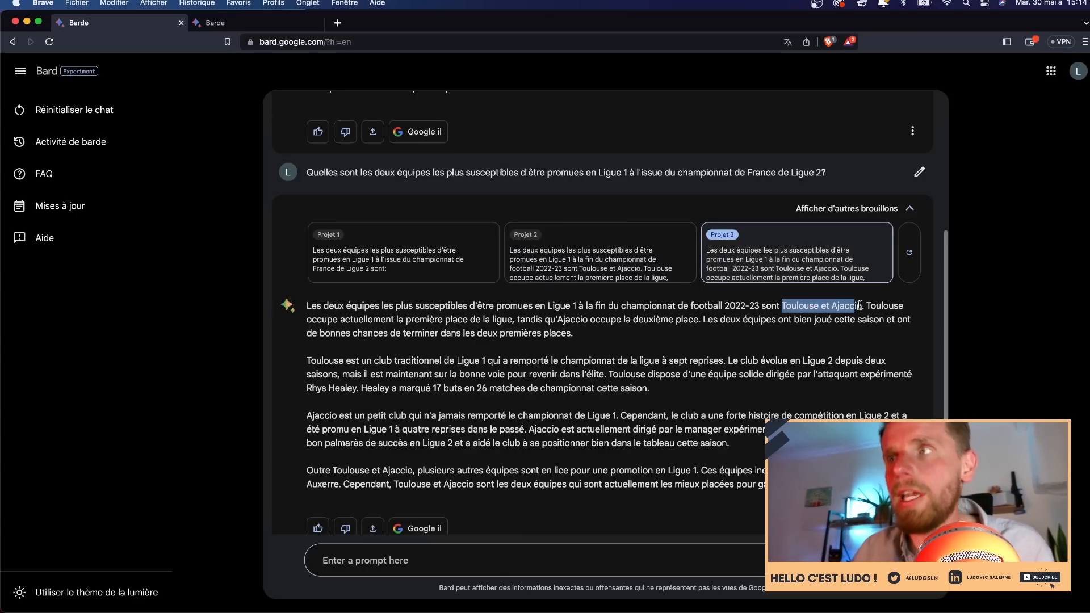
{"action": "left_click", "coordinate": [851, 348]}
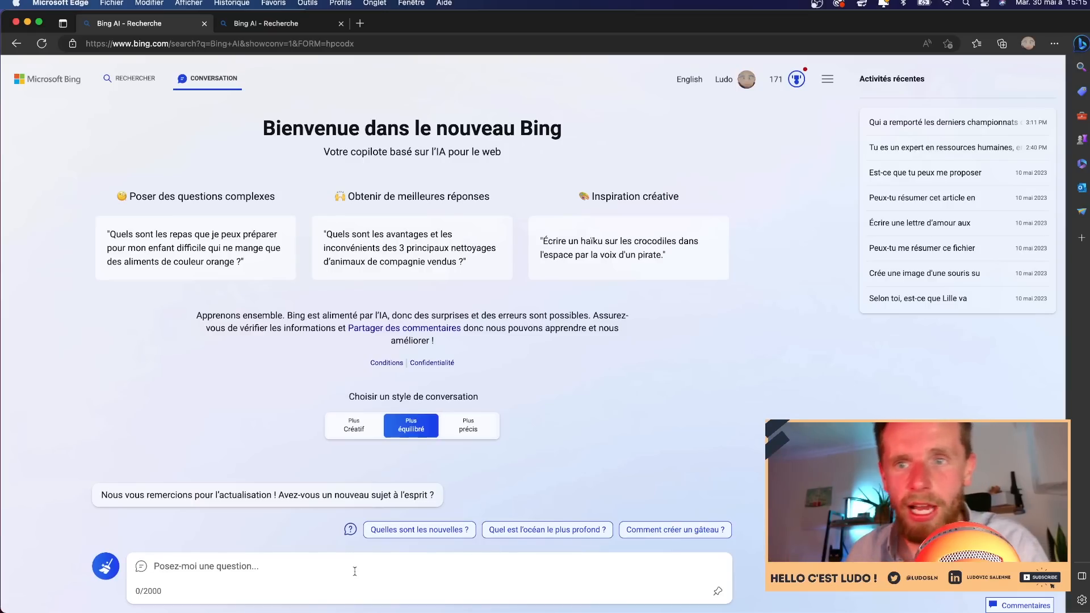
- Ask Bing "Quelles sont les 2 équipes qui sont les plus susceptibles demonter en Ligue 1 à l'issue du championnat de France de foot de Ligue 2 ?"
{"action": "type", "text": "Quelles sont les 2 équipes qui sont les plus susceptibles demonter en Ligue 1 à l’issue du championnat de France de foot de Ligue 2 ?"}
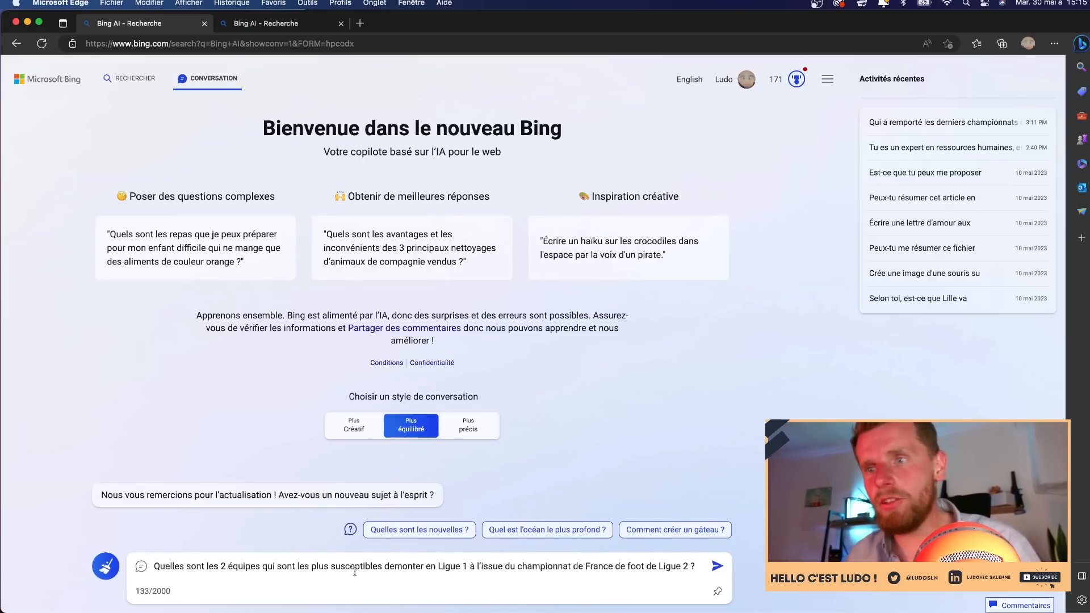
{"action": "key", "text": "Return"}
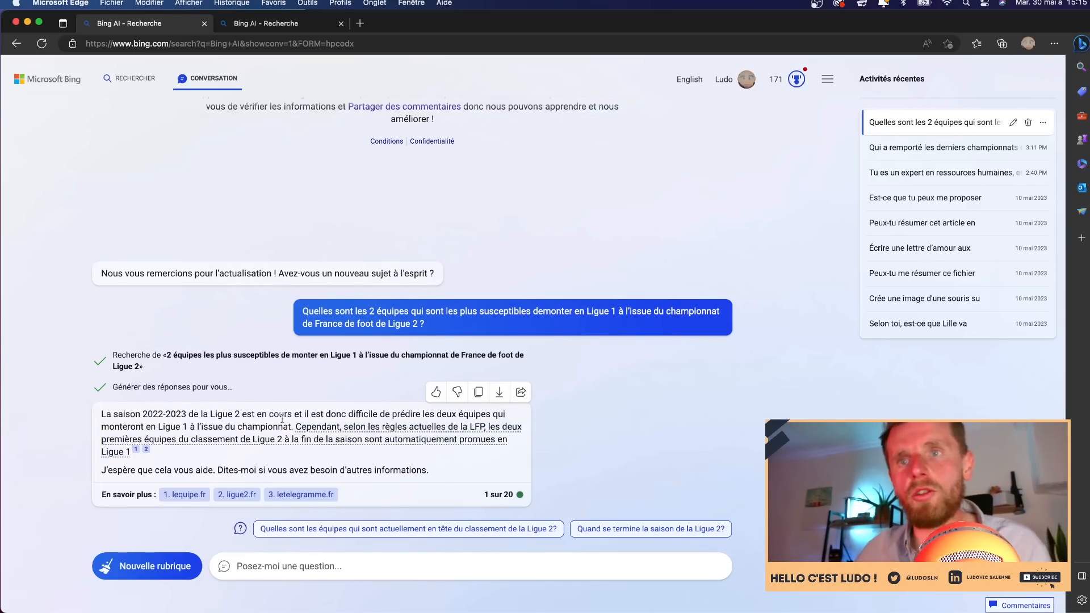
{"action": "mouse_move", "coordinate": [281, 446]}
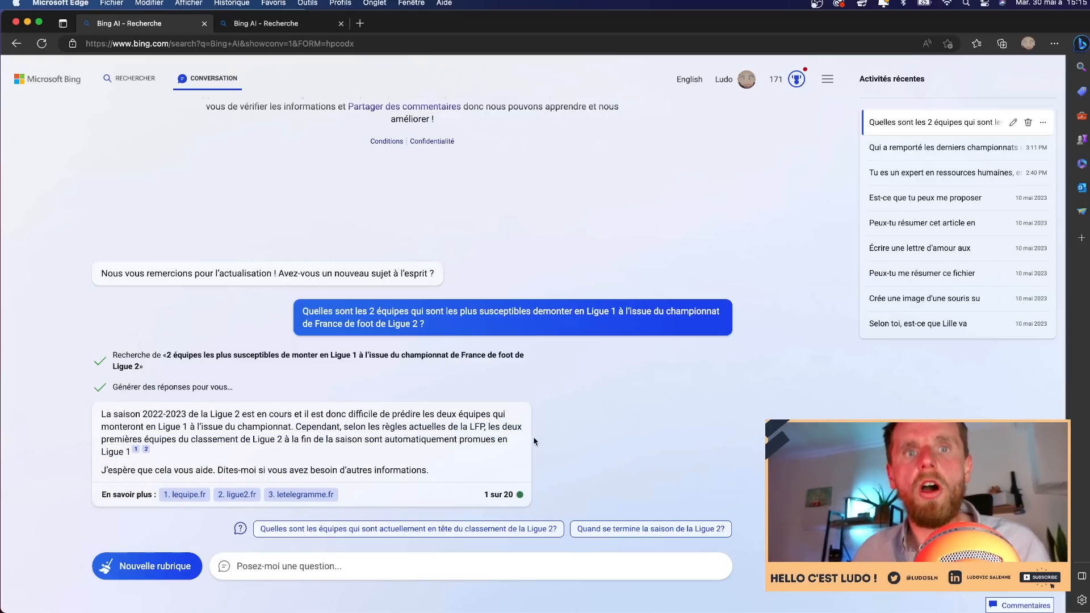
{"action": "mouse_move", "coordinate": [492, 462]}
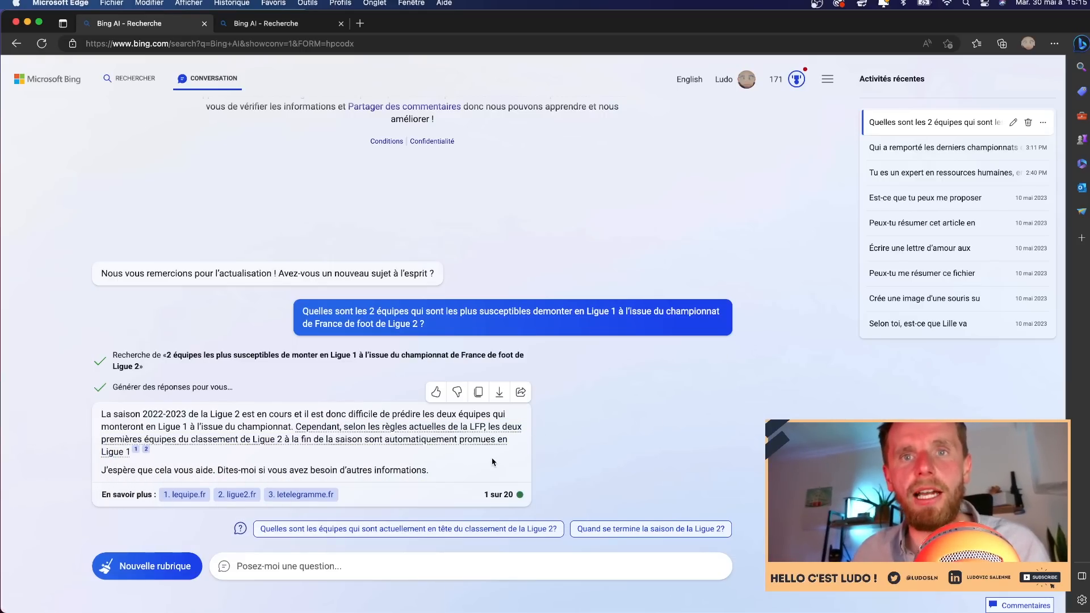
- Ask Bing the follow-up "Du coup quelles sont les 2 équipes ?" and review its answer against the question sent
{"action": "left_click", "coordinate": [438, 565]}
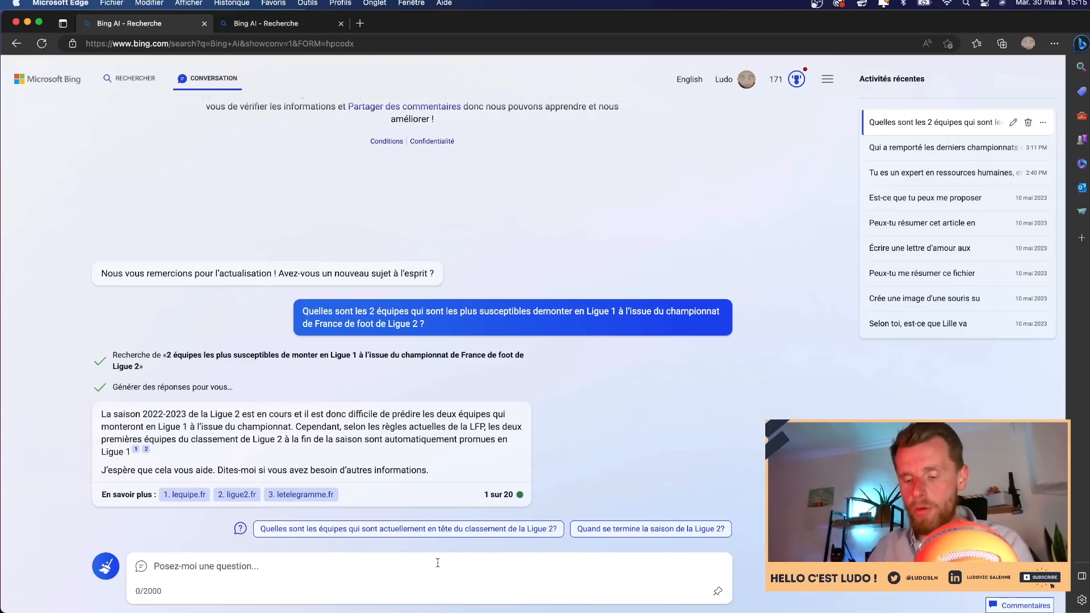
{"action": "type", "text": "Du c"}
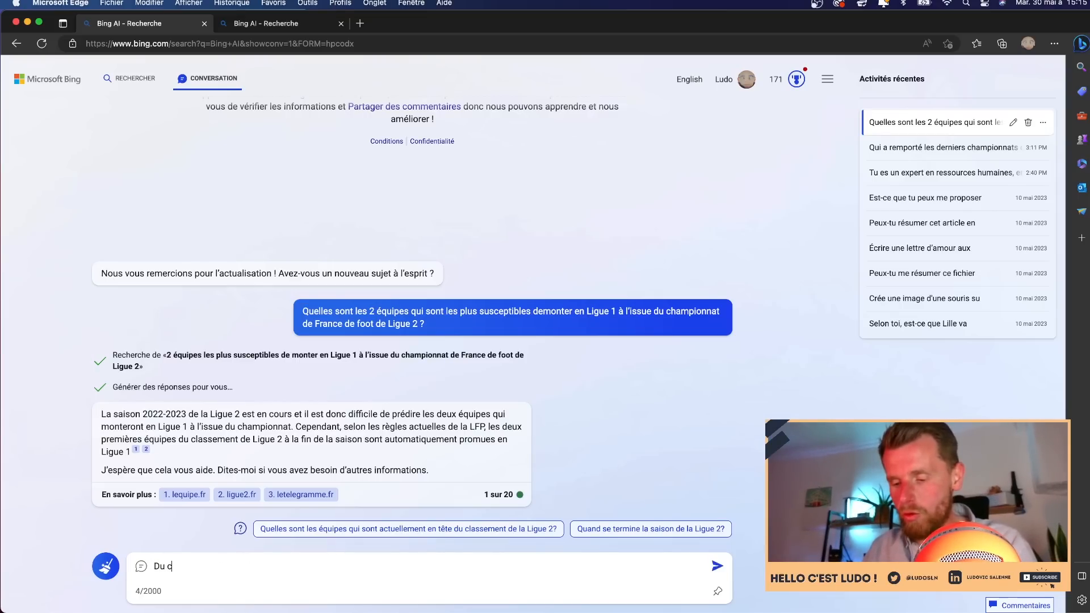
{"action": "type", "text": "oup quelles sont "}
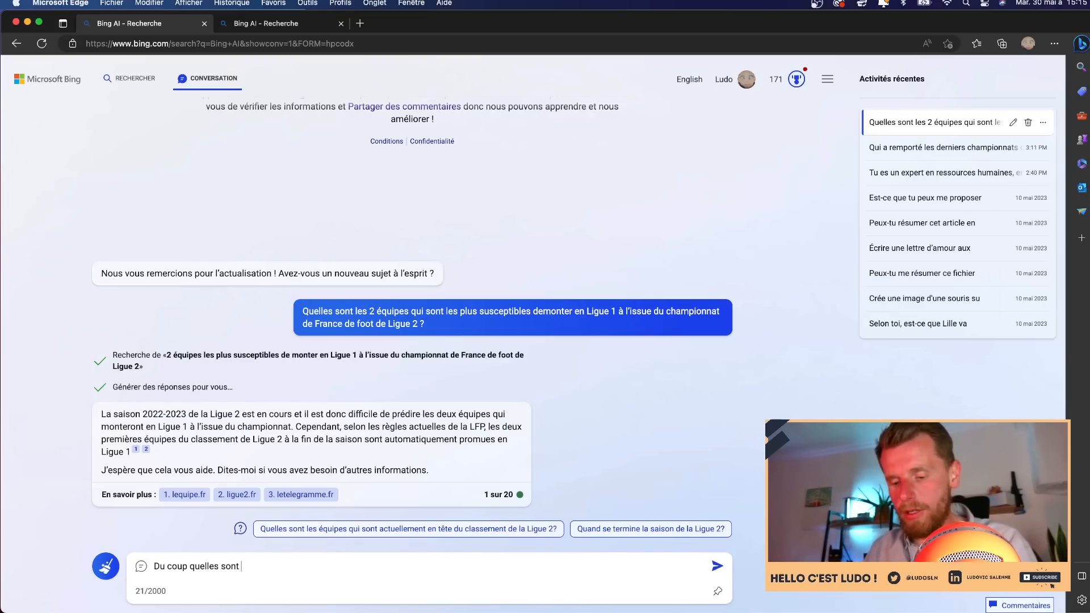
{"action": "type", "text": "les 2 équi"}
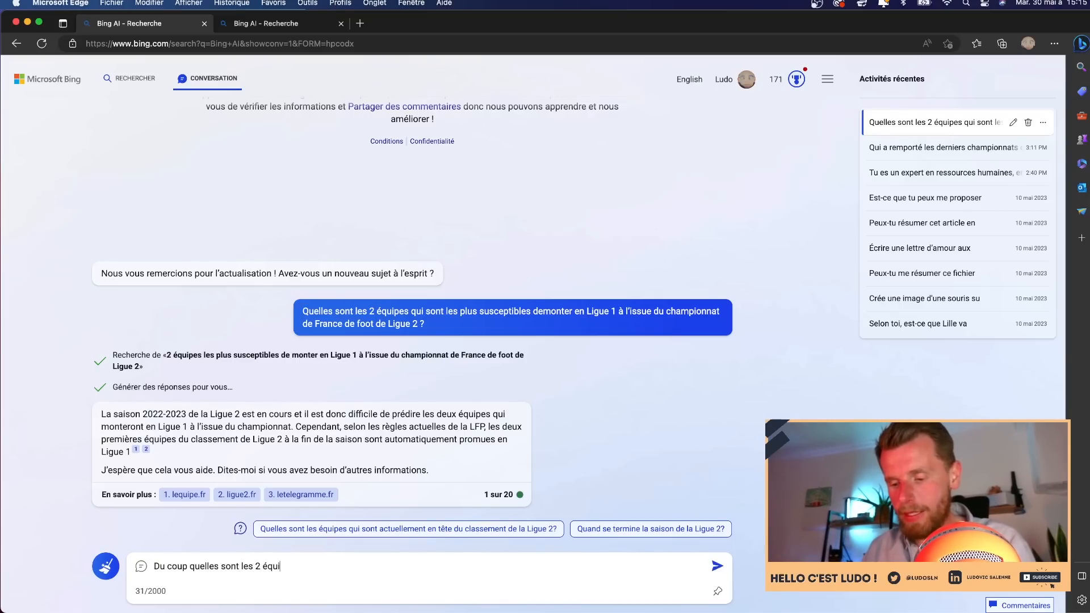
{"action": "type", "text": "pes ?"}
{"action": "key", "text": "Return"}
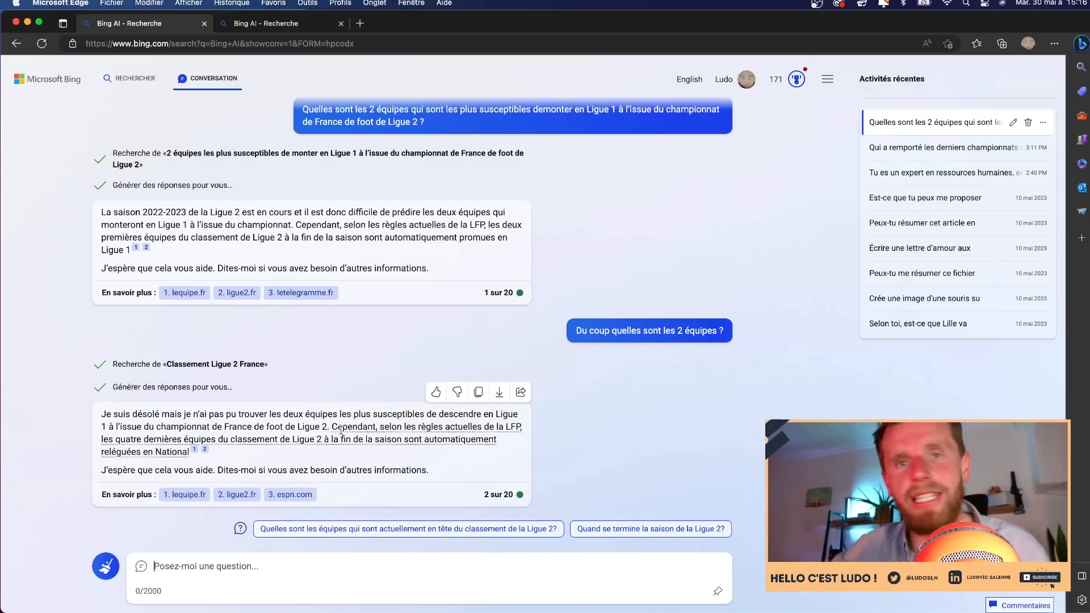
{"action": "left_click", "coordinate": [341, 430]}
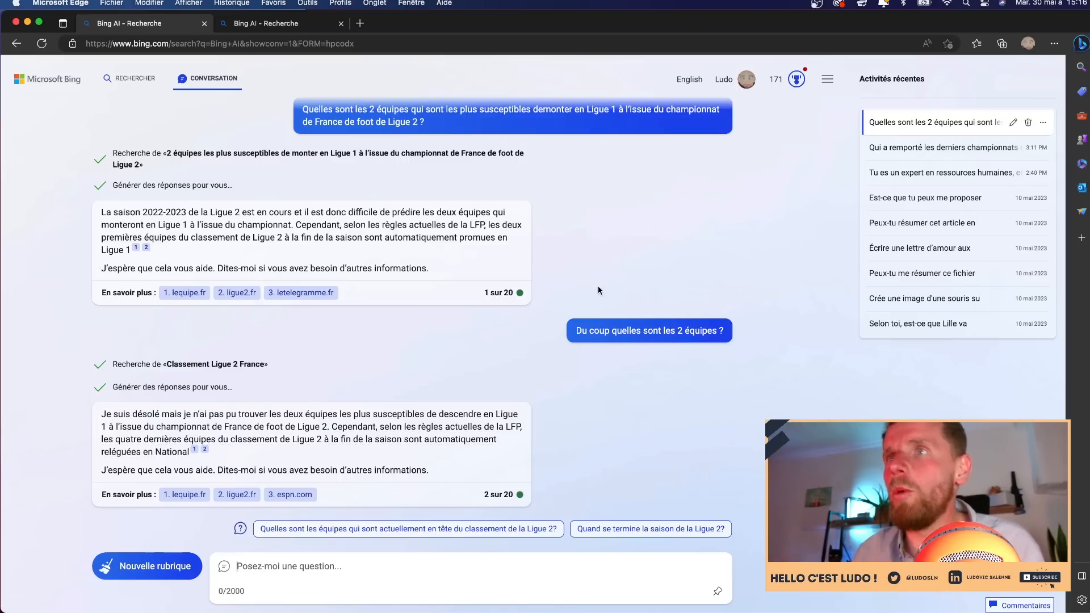
{"action": "left_click_drag", "start_coordinate": [575, 331], "coordinate": [779, 336]}
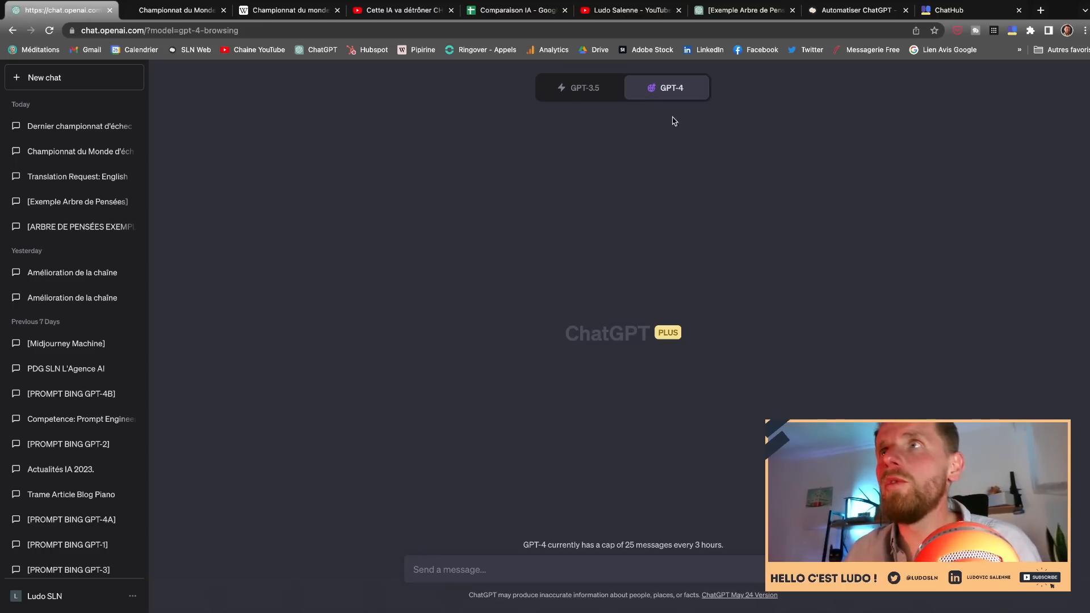
- Ask GPT-3.5 "Quelles sont les 2 équipes qui sont les plus susceptibles de monter en Ligue 1 à l'issue du championnat de France de foot de Ligue 2 ?"
{"action": "mouse_move", "coordinate": [647, 95]}
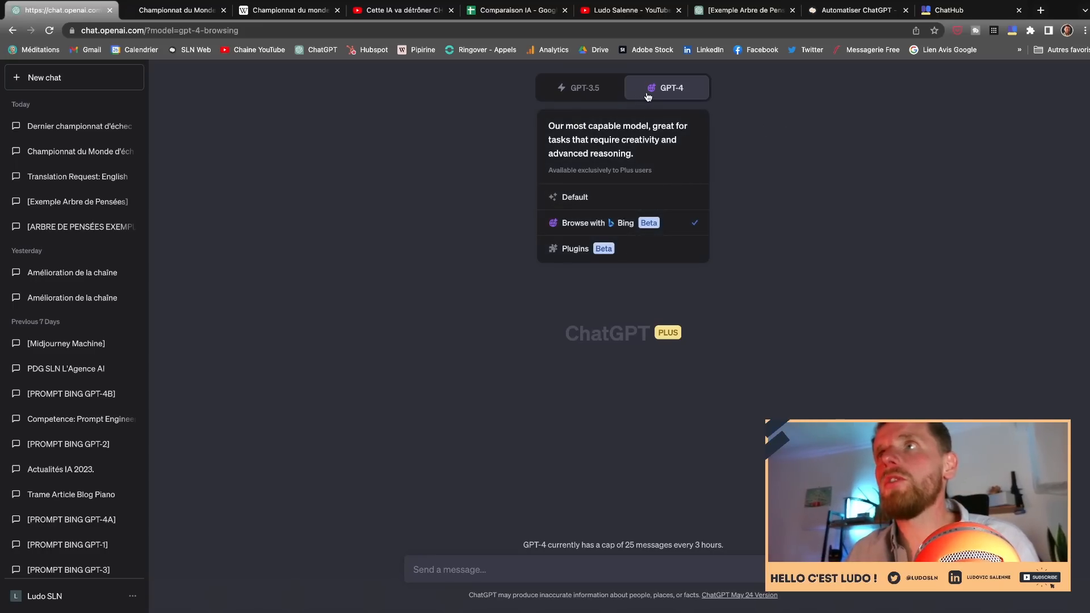
{"action": "left_click", "coordinate": [579, 87]}
{"action": "type", "text": "Quelles sont les 2 équipes qui sont les plus susceptibles de monter en Ligue 1 à l'issue du championnat de France de foot de Ligue 2 ?"}
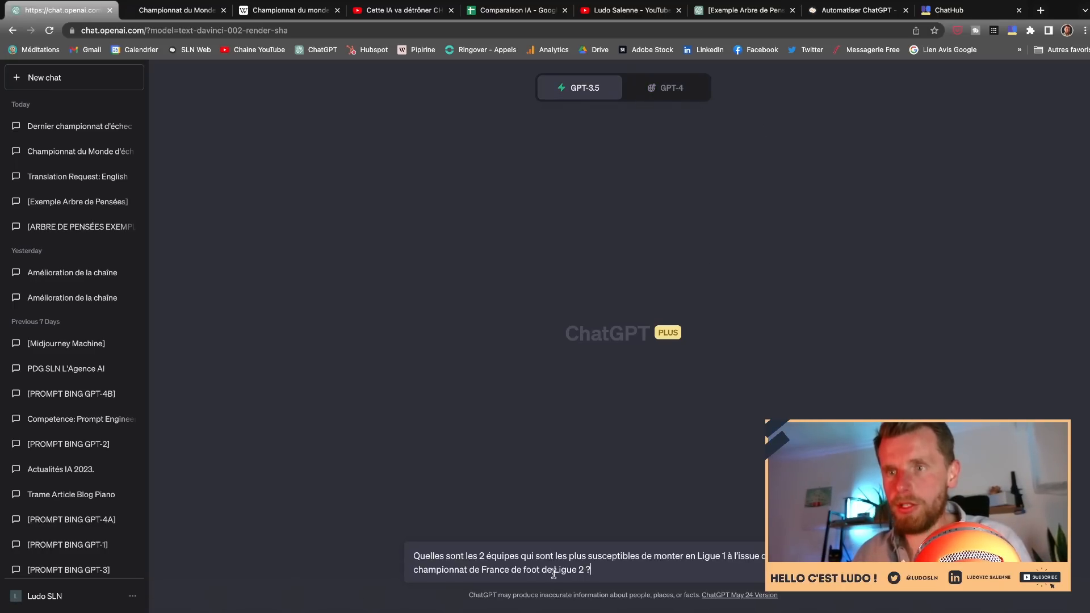
{"action": "key", "text": "Return"}
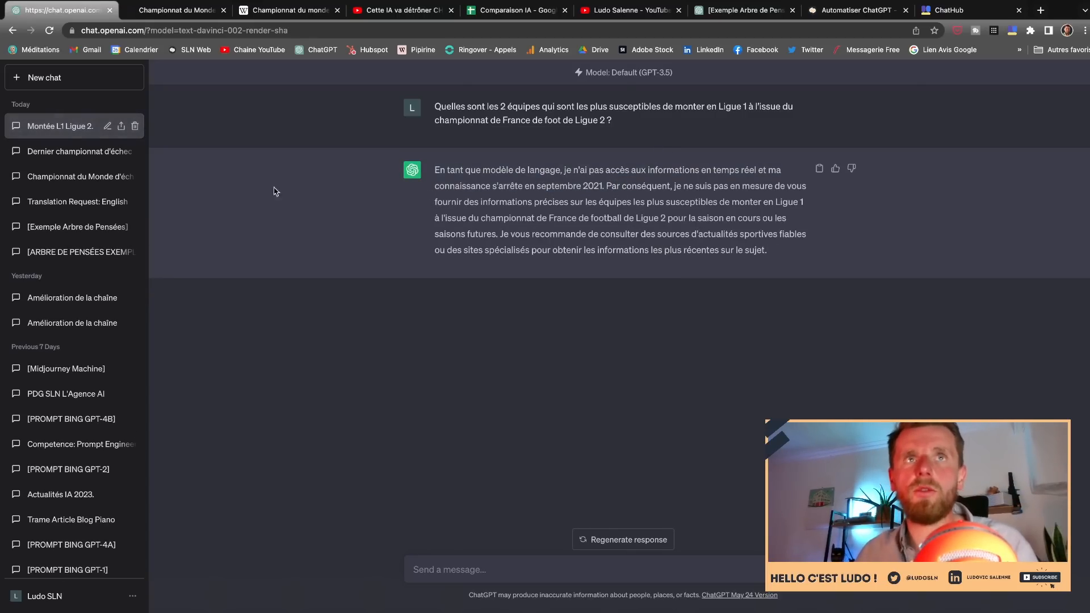
- Ask the same question about the two teams most likely to move up from Ligue 2 in a new GPT-4 chat using Browse with Bing
{"action": "left_click", "coordinate": [86, 86]}
{"action": "left_click", "coordinate": [667, 87]}
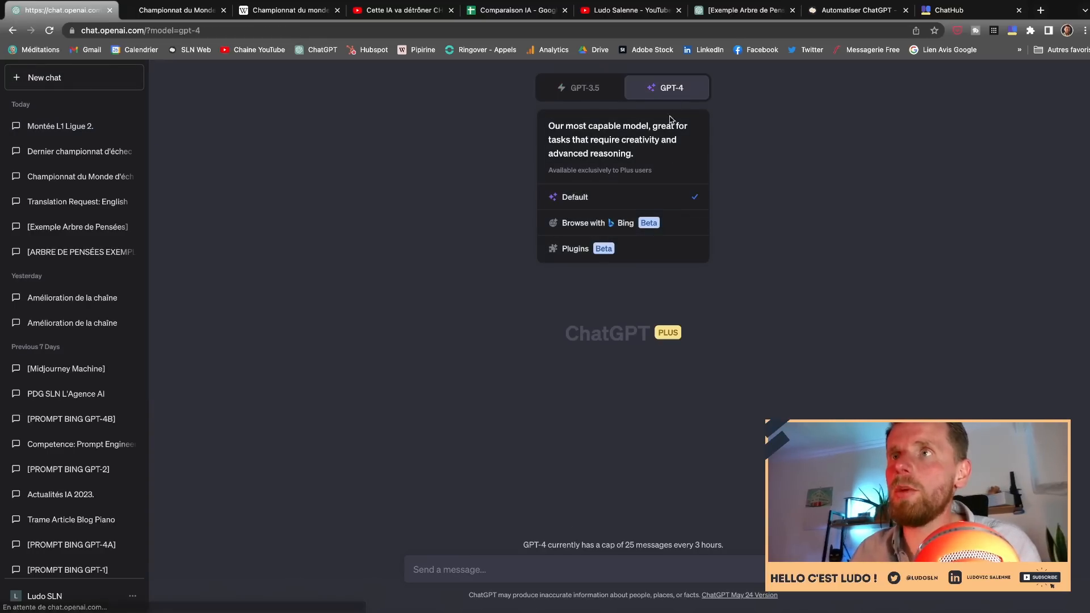
{"action": "left_click", "coordinate": [683, 228]}
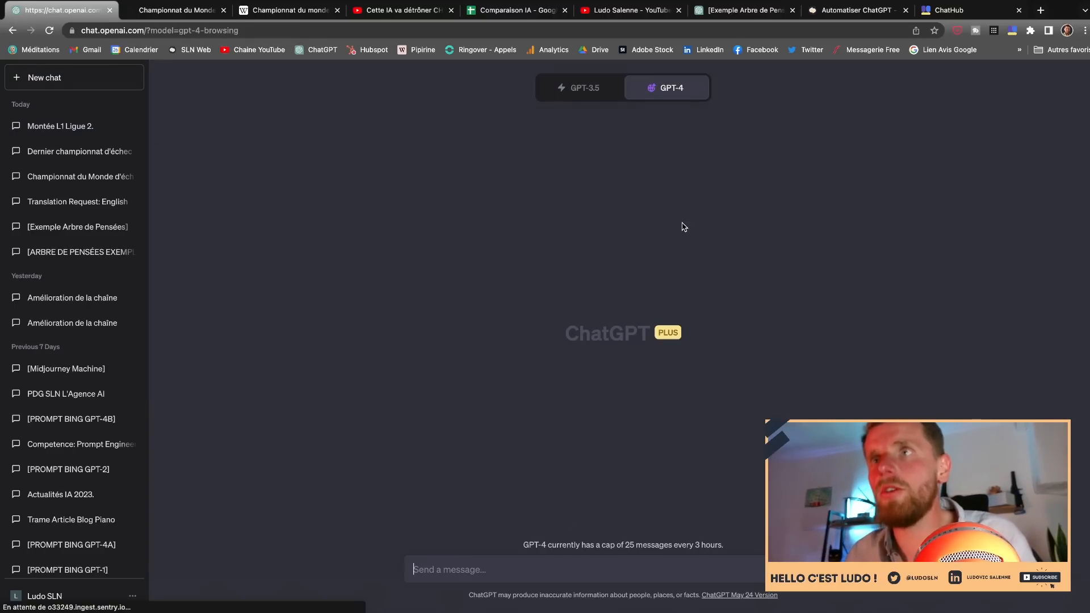
{"action": "left_click", "coordinate": [508, 575]}
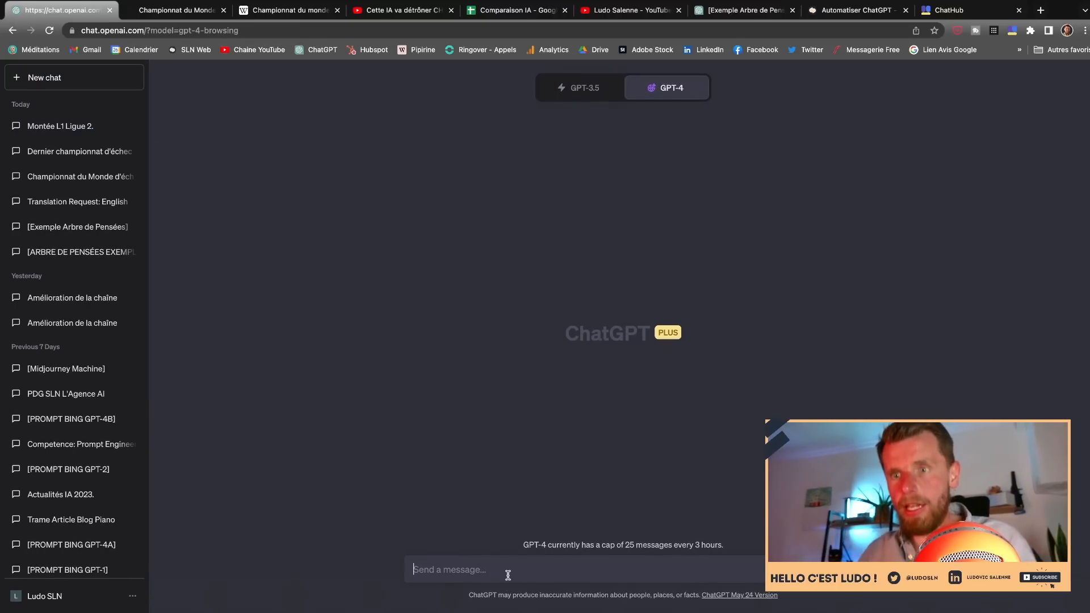
{"action": "type", "text": "Quelles sont les 2 équipes qui sont les plus susceptibles de monter en Ligue 1 à l'issue du championnat de France de foot de Ligue 2 ?"}
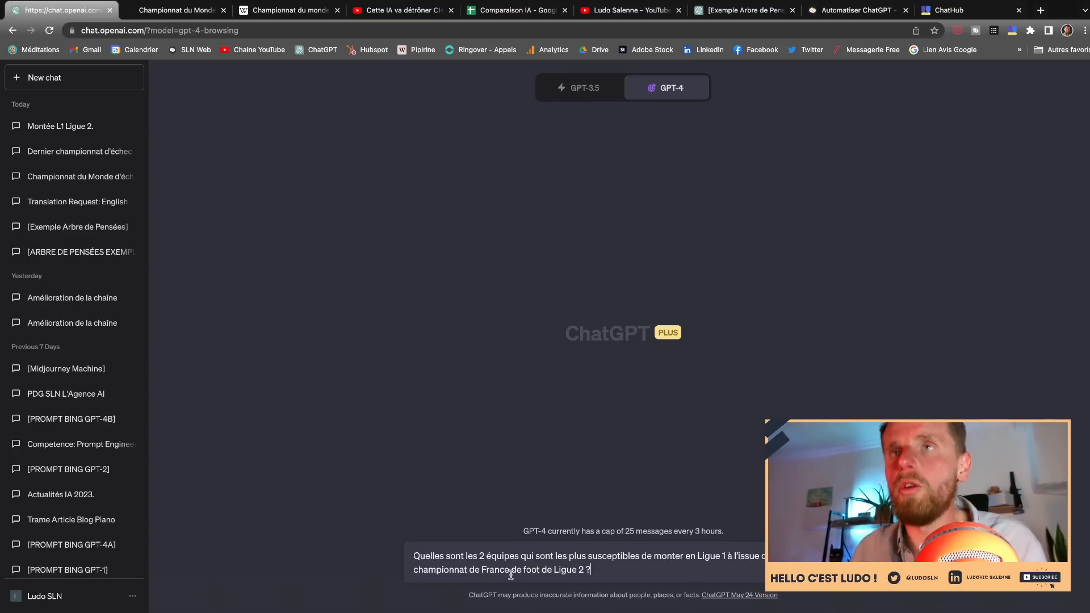
{"action": "key", "text": "Return"}
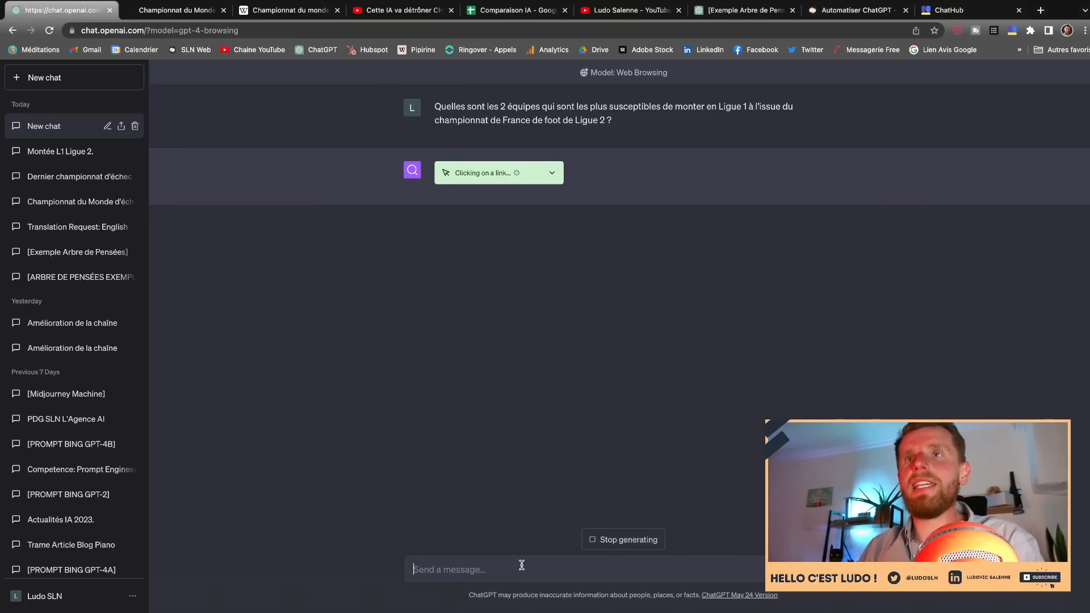
- Inspect the browsing details while GPT-4 searches, and highlight its answer sentence on the two Ligue 2 teams
{"action": "left_click", "coordinate": [545, 174]}
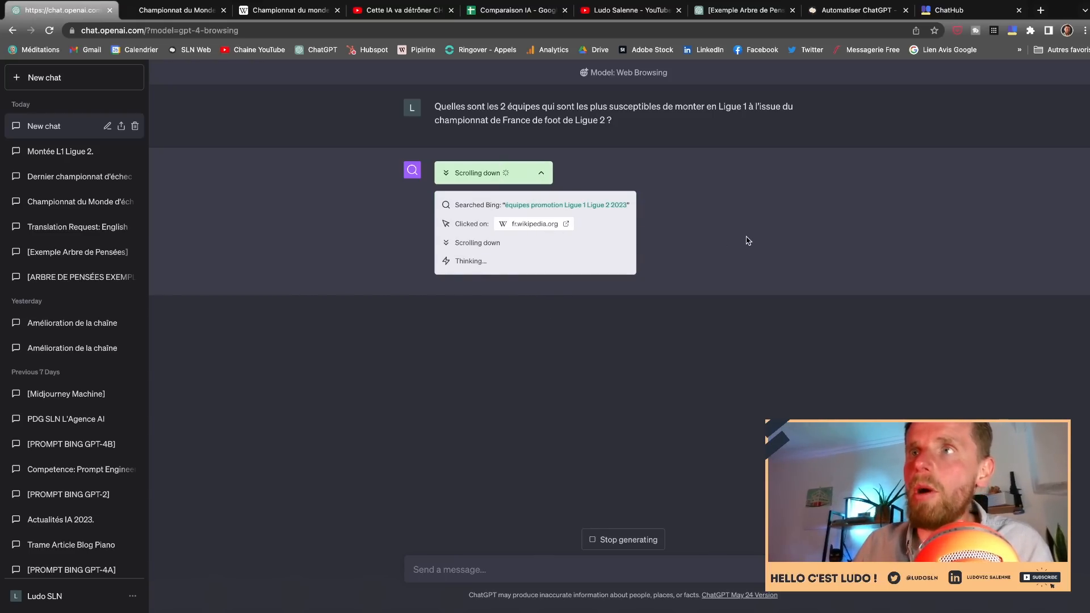
{"action": "left_click", "coordinate": [541, 173]}
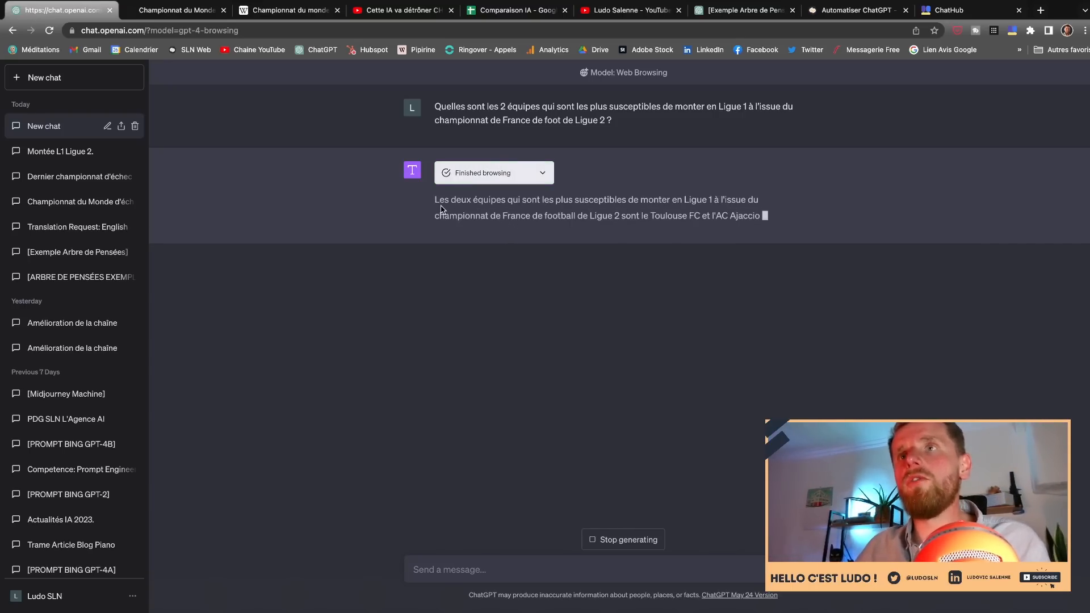
{"action": "left_click_drag", "start_coordinate": [435, 199], "coordinate": [772, 215]}
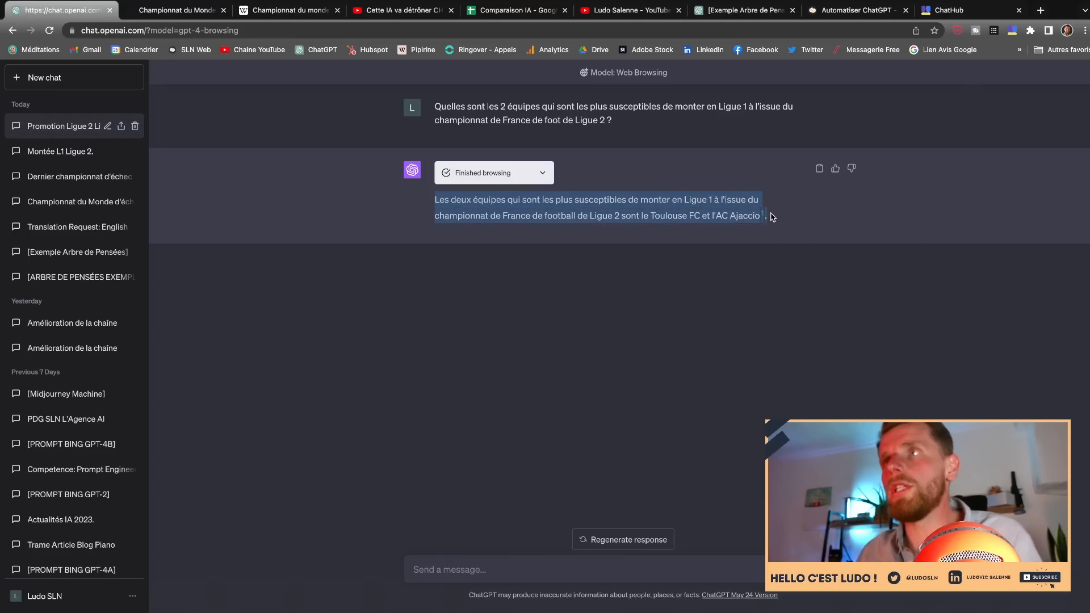
{"action": "left_click", "coordinate": [772, 234]}
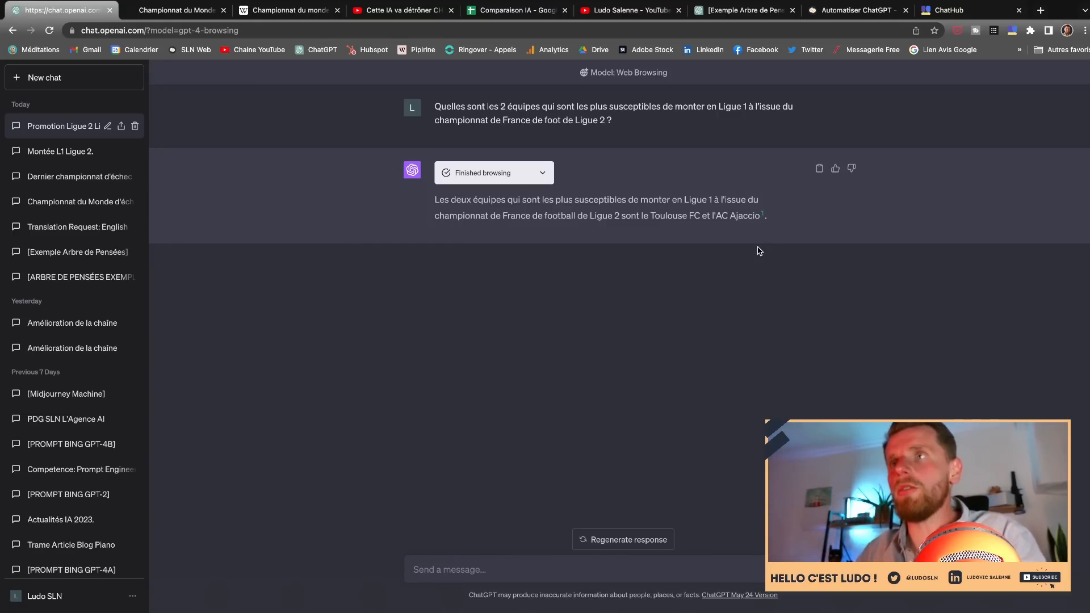
- Open the Wikipedia source cited in the answer and highlight "le Toulouse FC, l'AC Ajaccio" in the Participants section
{"action": "left_click", "coordinate": [763, 214]}
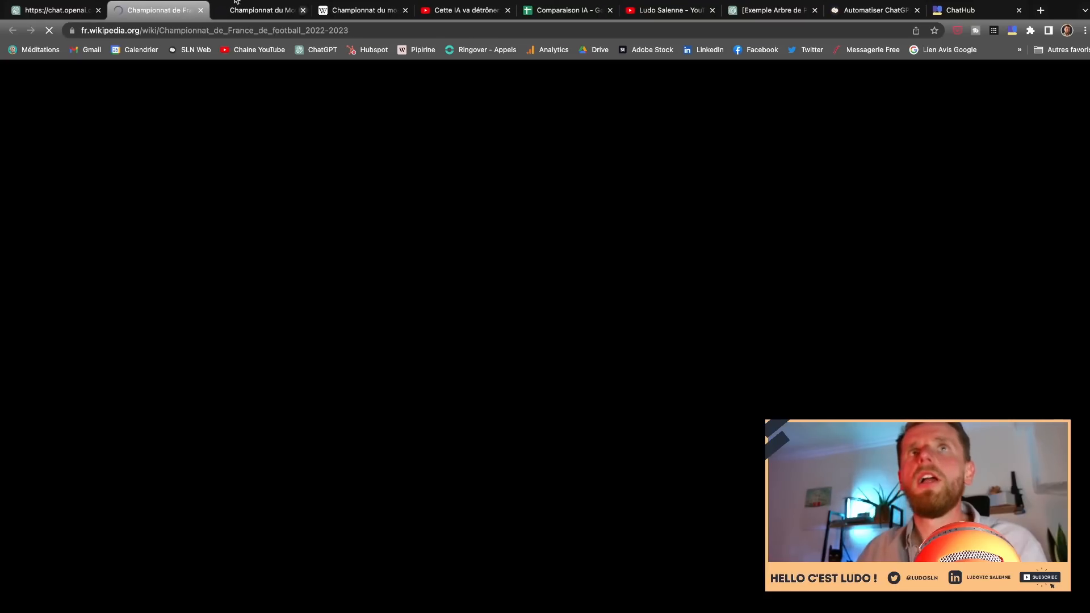
{"action": "scroll", "coordinate": [339, 173], "scroll_direction": "down", "scroll_amount": 5}
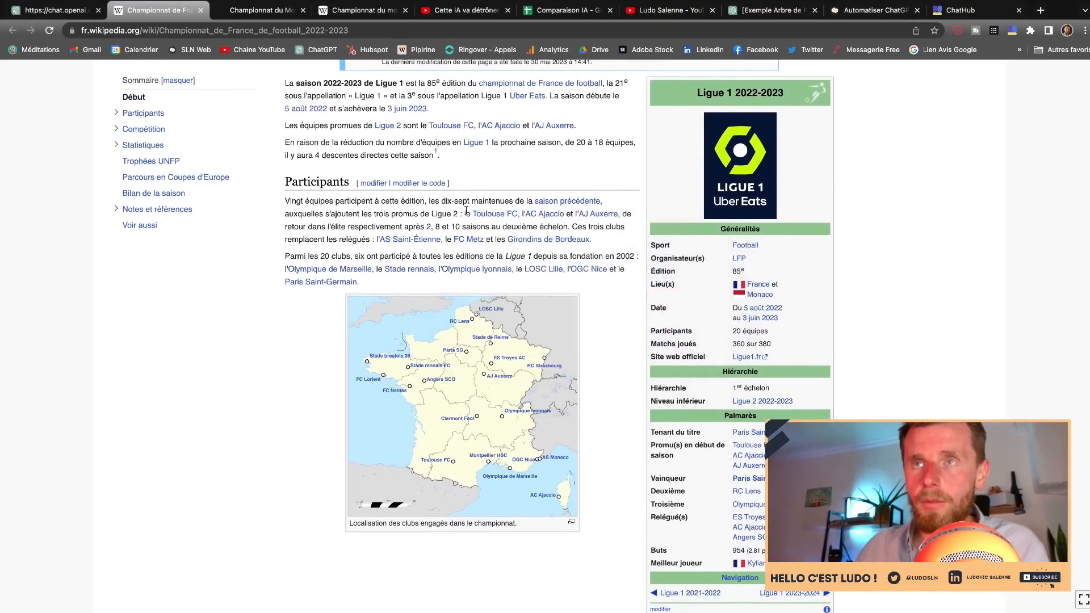
{"action": "left_click_drag", "start_coordinate": [467, 211], "coordinate": [565, 214]}
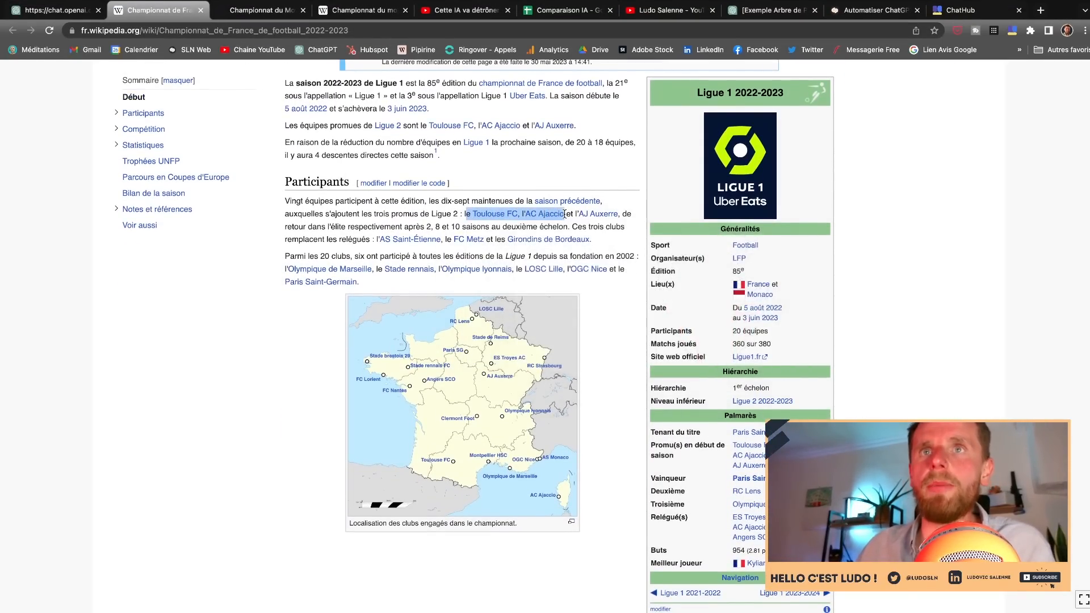
{"action": "left_click", "coordinate": [256, 237]}
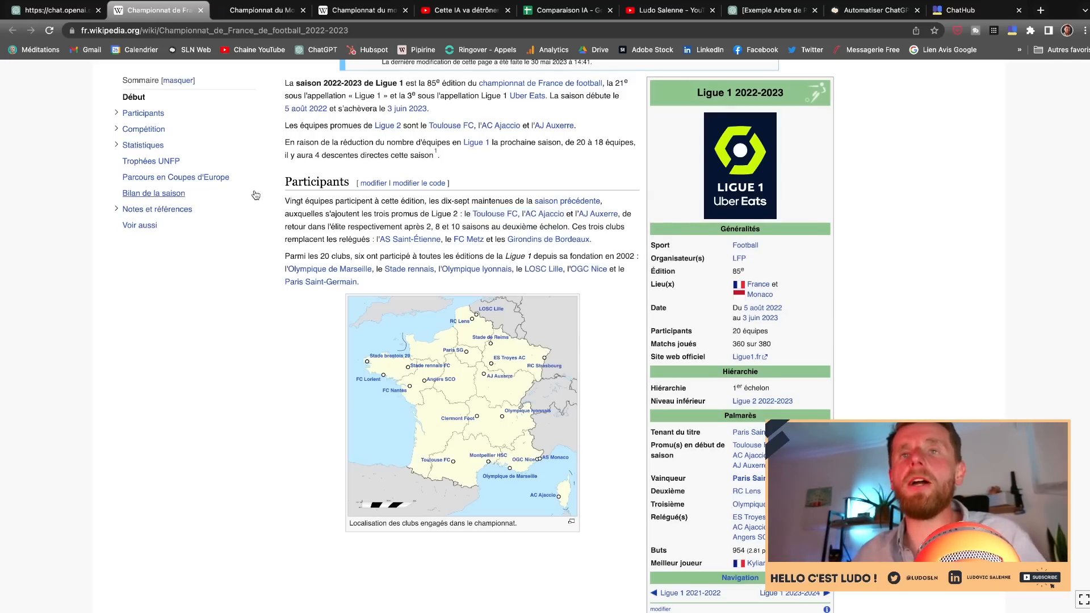
- Ask GPT-3.5 "Je travaille actuellement sur une vidéo YouTube. Peux-tu me faire un poème reflétant la rivalité des outils d'intelligence artificielle ChatGPT, Bing Chat et Google Bard ?"
{"action": "key", "text": "ctrl+shift+Tab"}
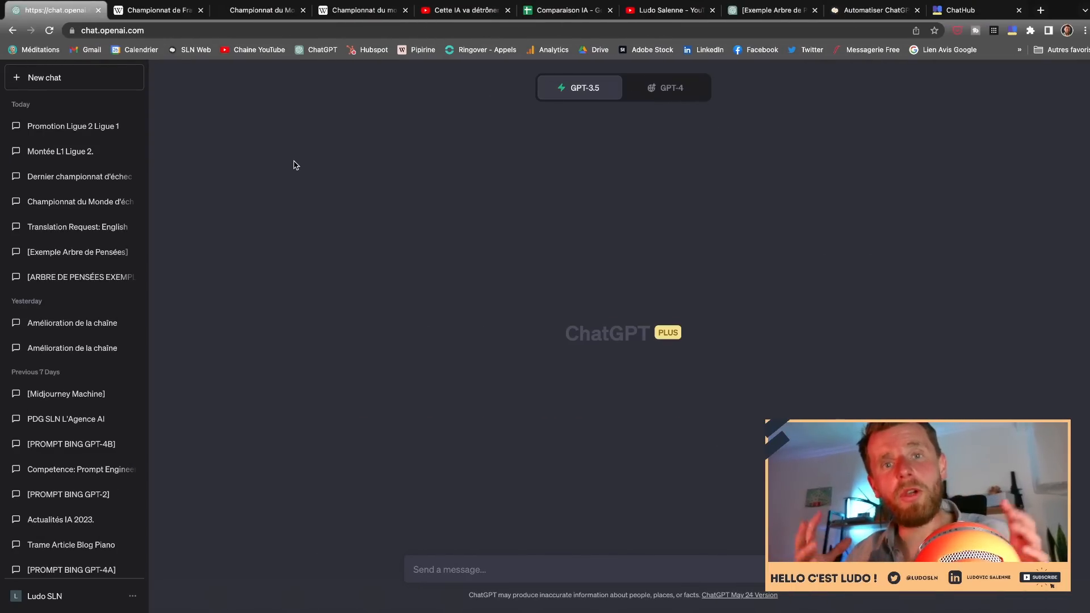
{"action": "key", "text": "super+v"}
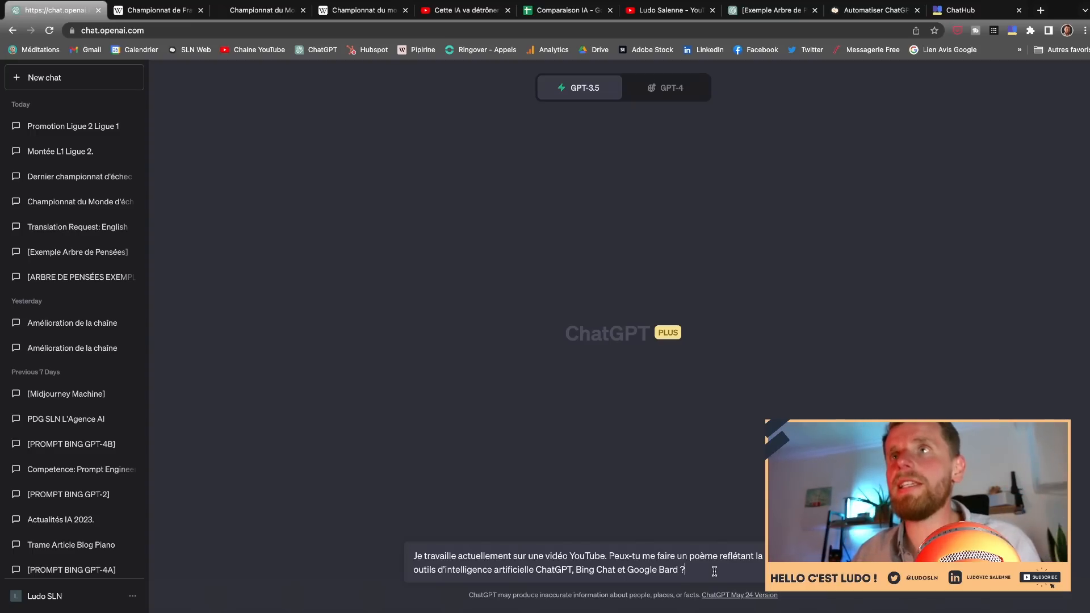
{"action": "key", "text": "Return"}
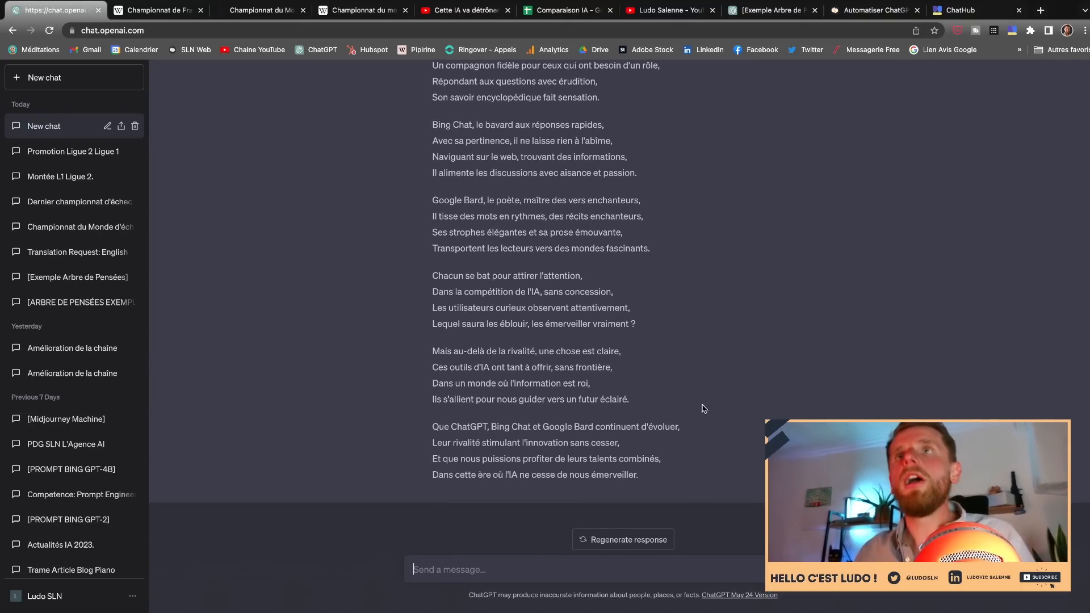
- Read through the GPT-3.5 poem and highlight the repeated "enchanteurs" rhyme in the Google Bard stanza
{"action": "scroll", "coordinate": [700, 297], "scroll_direction": "up", "scroll_amount": 2}
{"action": "scroll", "coordinate": [700, 297], "scroll_direction": "down", "scroll_amount": 2}
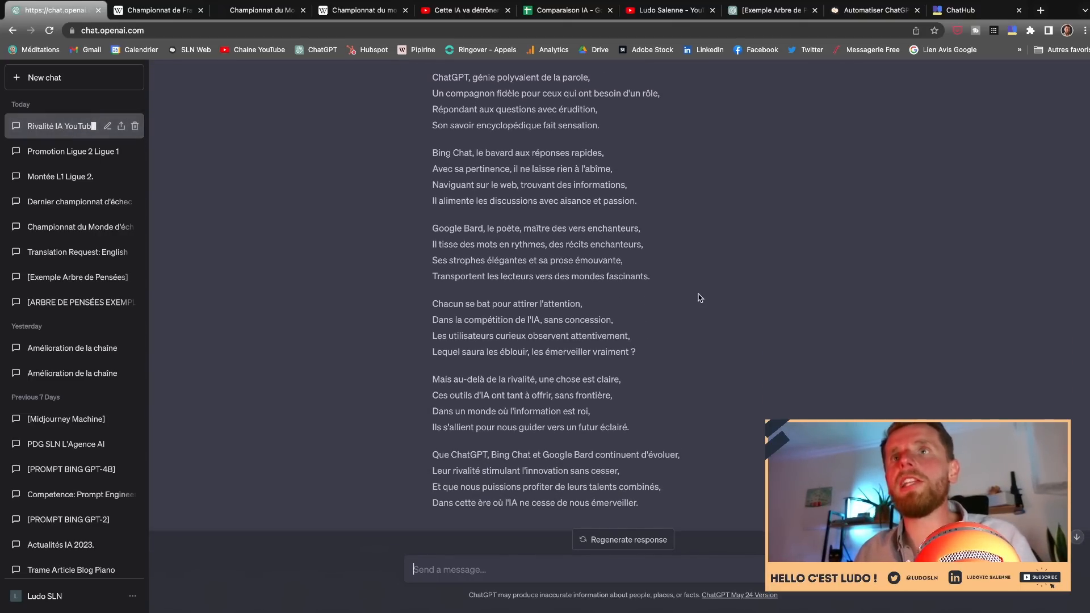
{"action": "scroll", "coordinate": [700, 298], "scroll_direction": "up", "scroll_amount": 1}
{"action": "scroll", "coordinate": [596, 244], "scroll_direction": "up", "scroll_amount": 2}
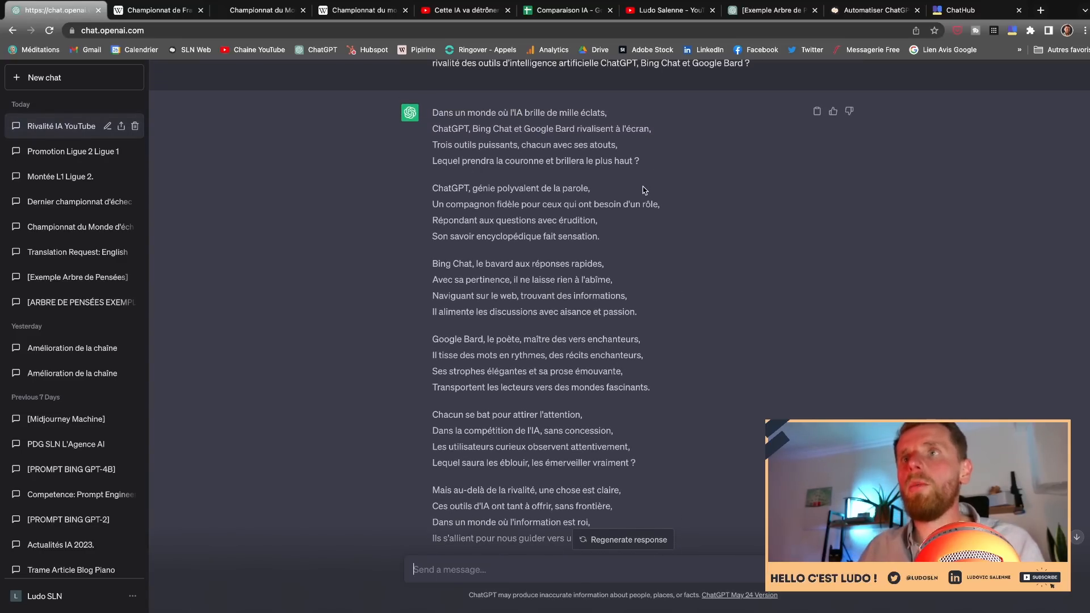
{"action": "scroll", "coordinate": [674, 221], "scroll_direction": "down", "scroll_amount": 3}
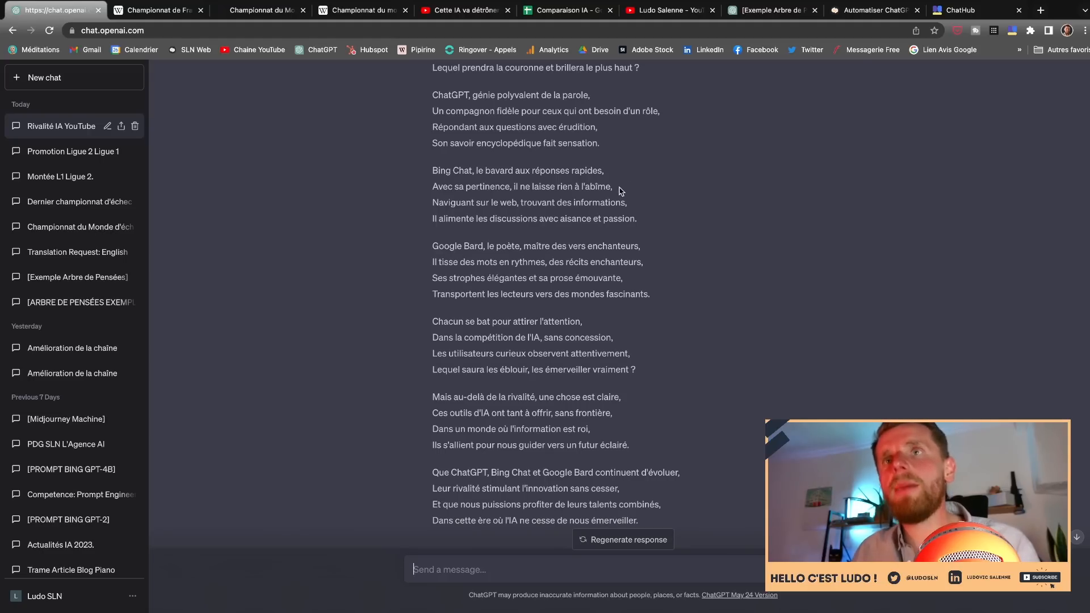
{"action": "scroll", "coordinate": [637, 202], "scroll_direction": "down", "scroll_amount": 2}
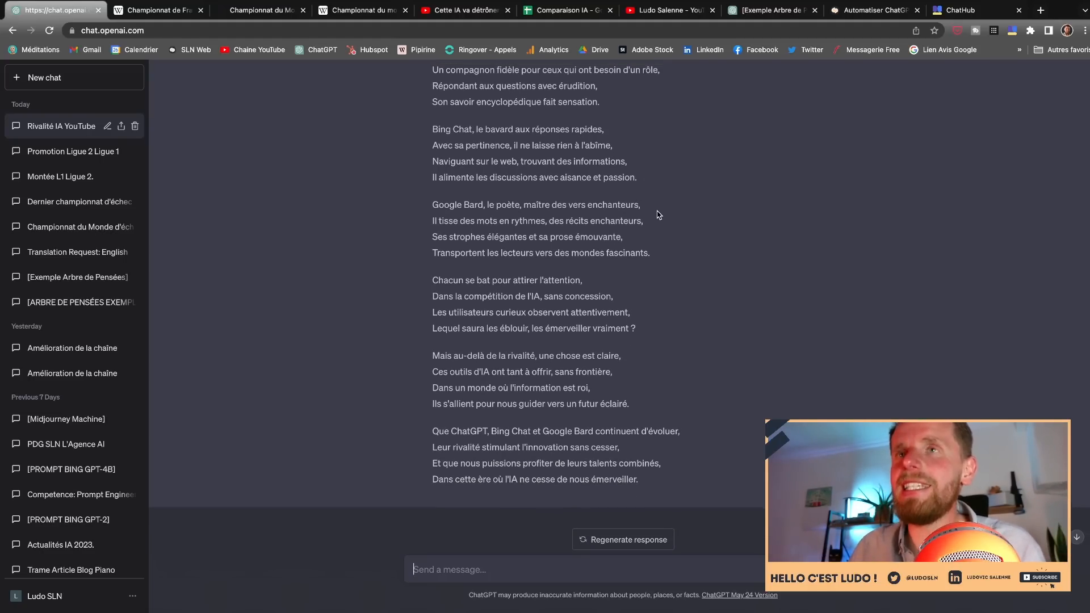
{"action": "scroll", "coordinate": [657, 214], "scroll_direction": "up", "scroll_amount": 2}
{"action": "left_click_drag", "start_coordinate": [650, 267], "coordinate": [588, 248]}
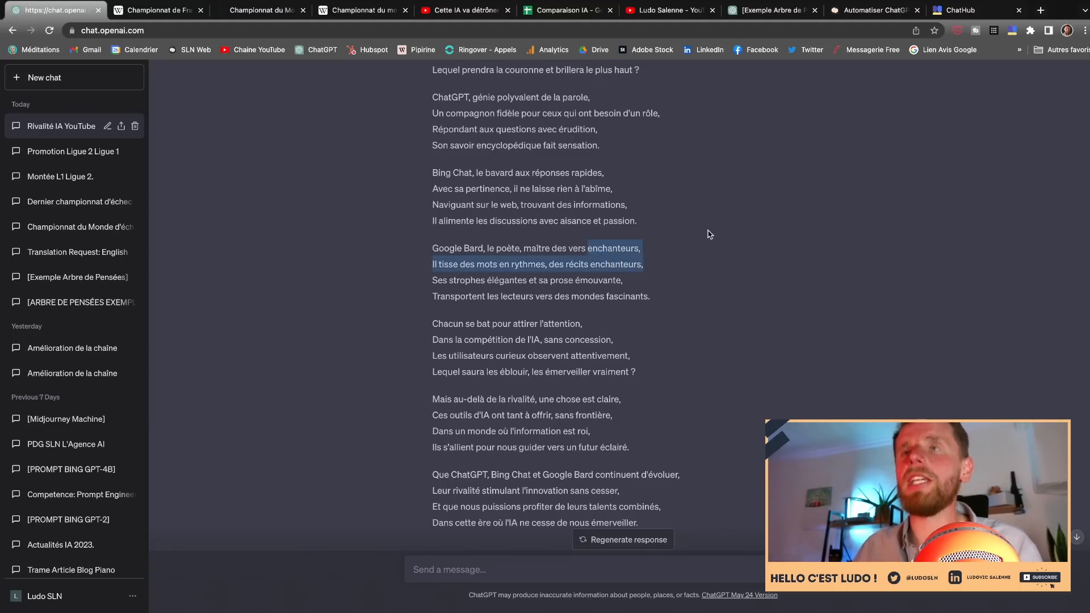
{"action": "scroll", "coordinate": [708, 234], "scroll_direction": "up", "scroll_amount": 1}
{"action": "scroll", "coordinate": [708, 234], "scroll_direction": "down", "scroll_amount": 3}
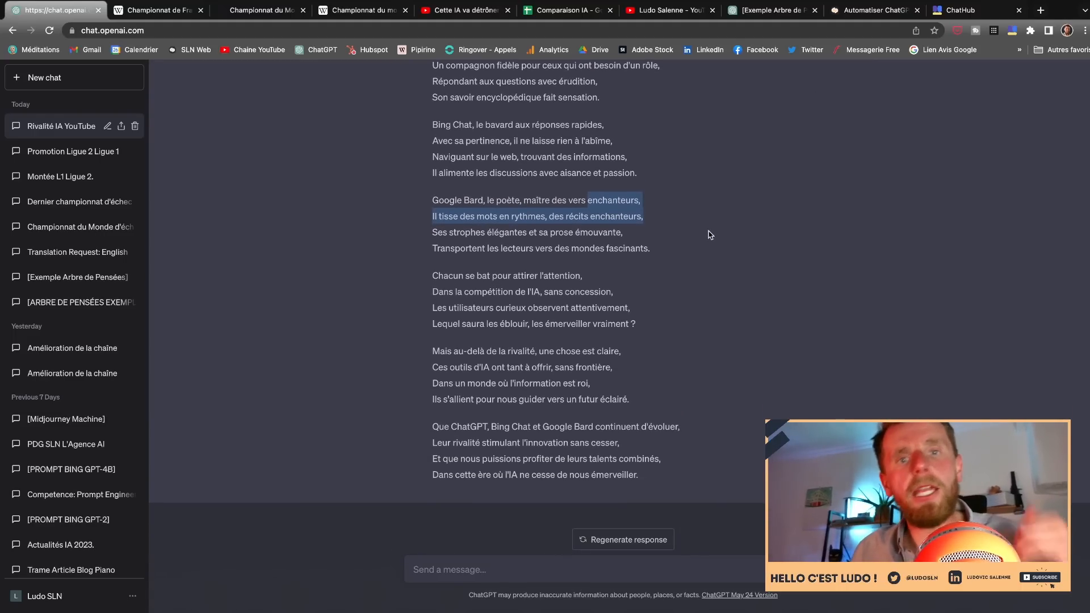
{"action": "scroll", "coordinate": [708, 235], "scroll_direction": "up", "scroll_amount": 2}
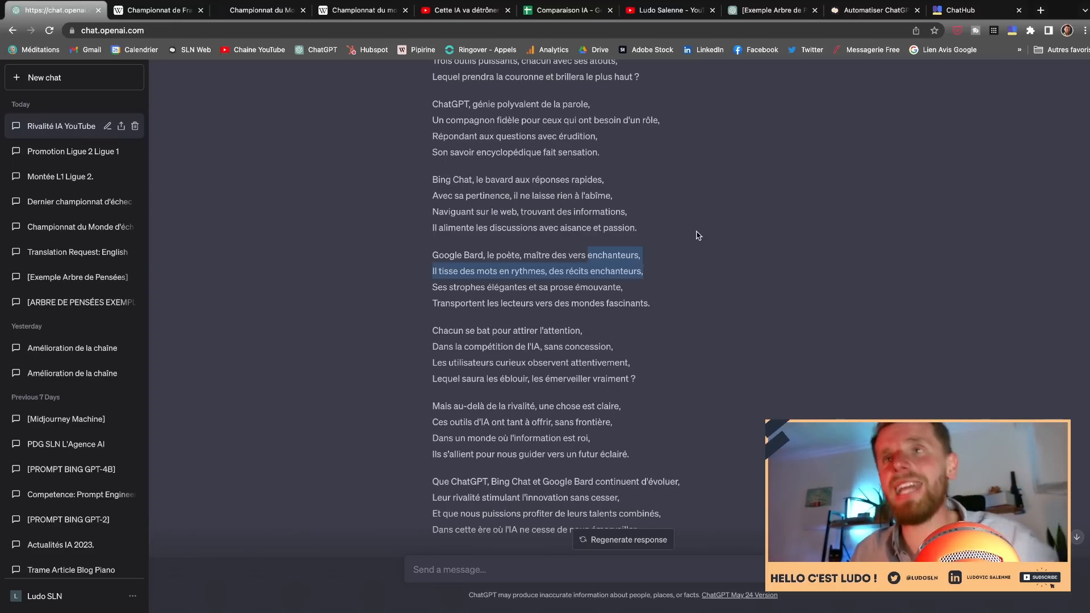
{"action": "scroll", "coordinate": [454, 206], "scroll_direction": "up", "scroll_amount": 3}
- Send the same request for a poem about the AI tools' rivalry in a new GPT-4 chat using Browse with Bing
{"action": "left_click", "coordinate": [84, 78]}
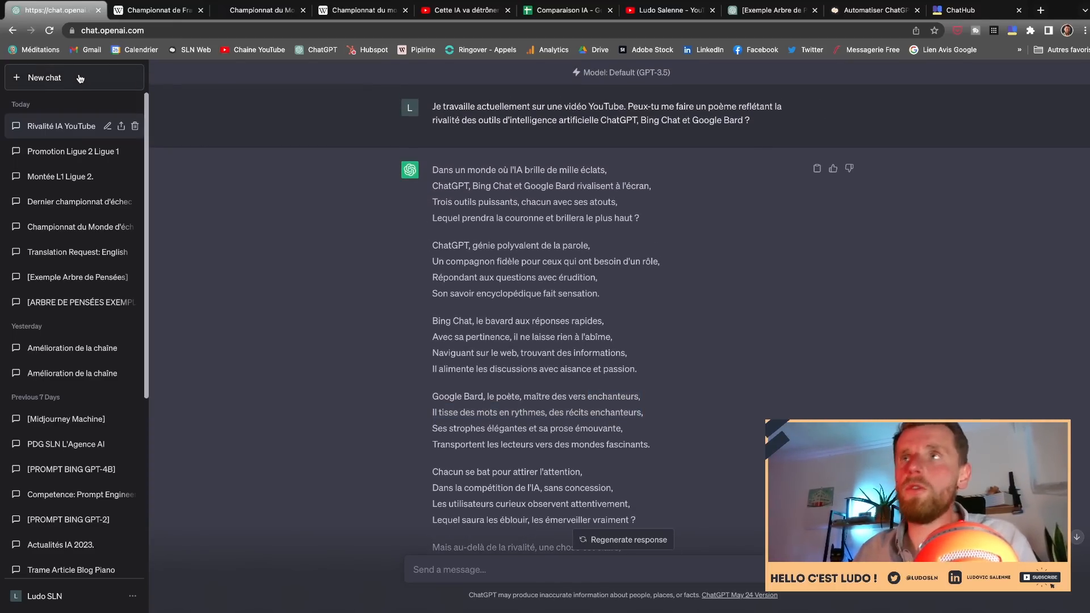
{"action": "left_click", "coordinate": [681, 87]}
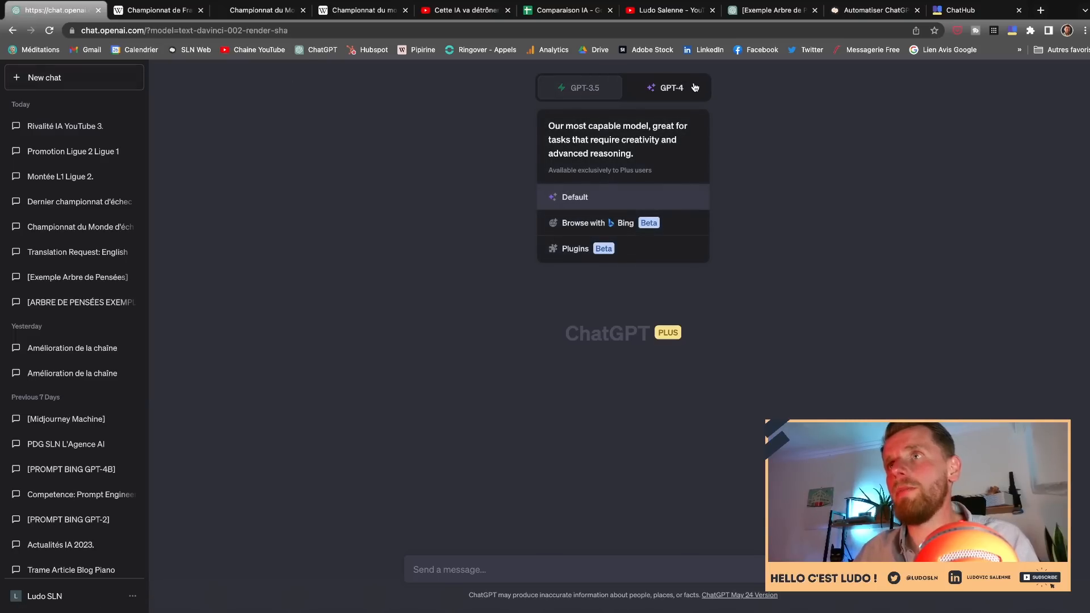
{"action": "left_click", "coordinate": [668, 228]}
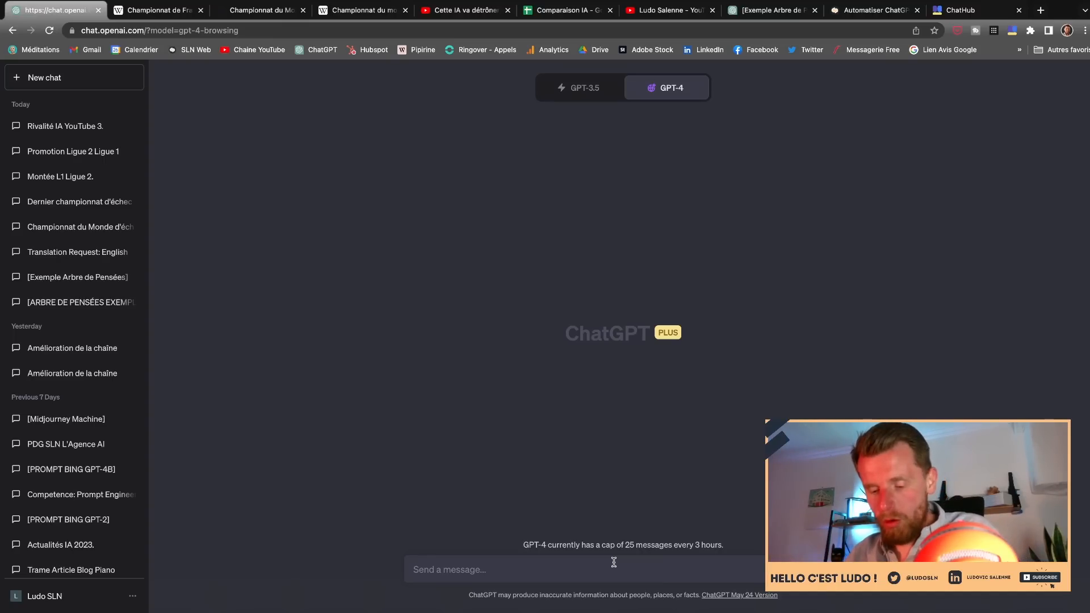
{"action": "key", "text": "super+v"}
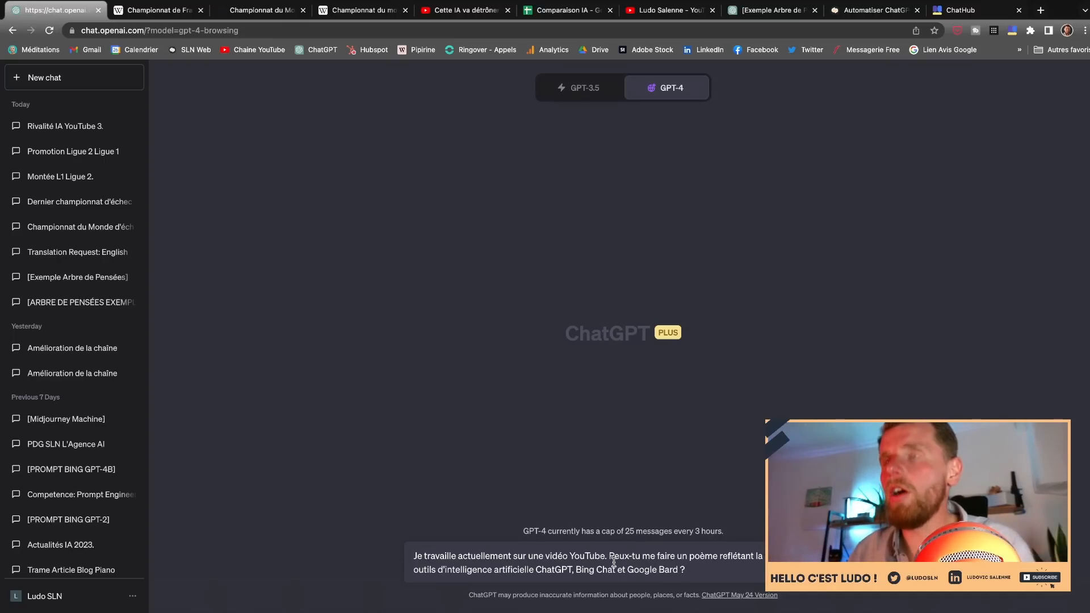
{"action": "key", "text": "Return"}
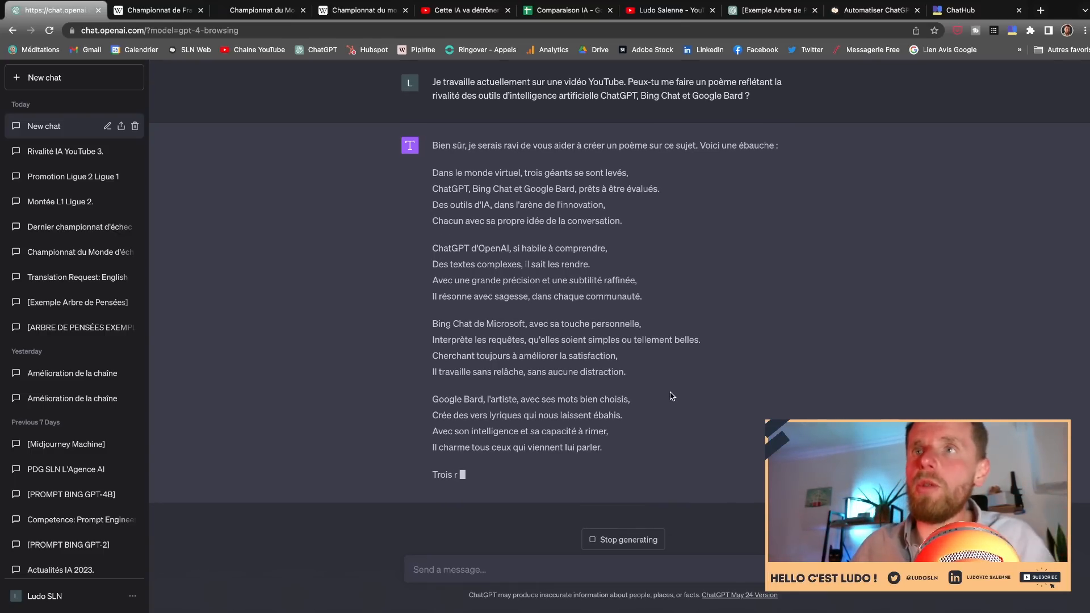
- Review the GPT-4 poem's rhymes, highlighting line endings, the first two Bing Chat lines and the middle lines of the Google Bard stanza
{"action": "left_click_drag", "start_coordinate": [609, 172], "coordinate": [659, 175]}
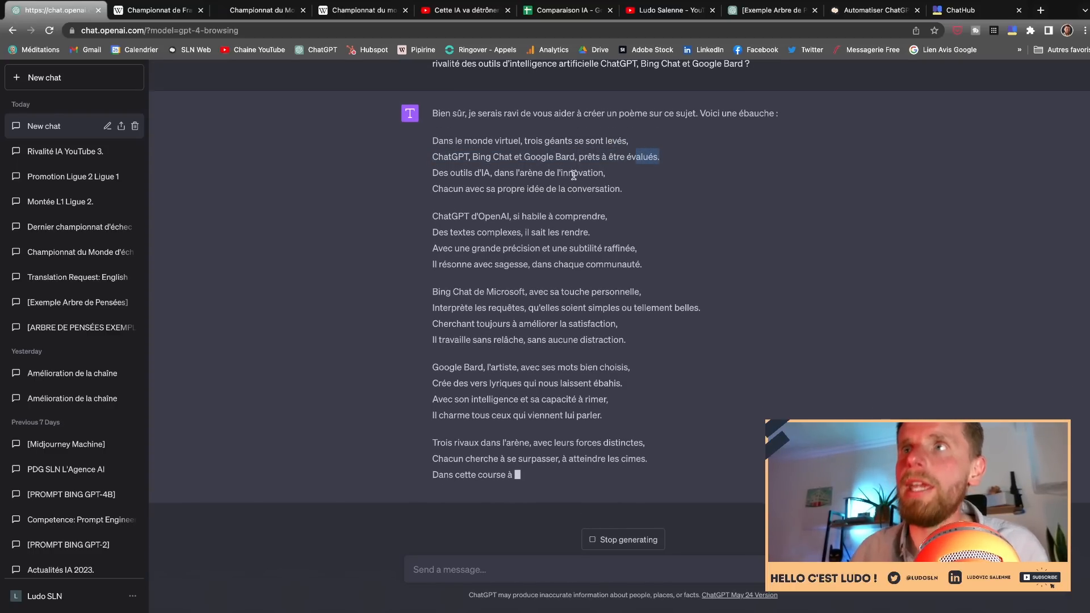
{"action": "left_click_drag", "start_coordinate": [574, 172], "coordinate": [622, 187]}
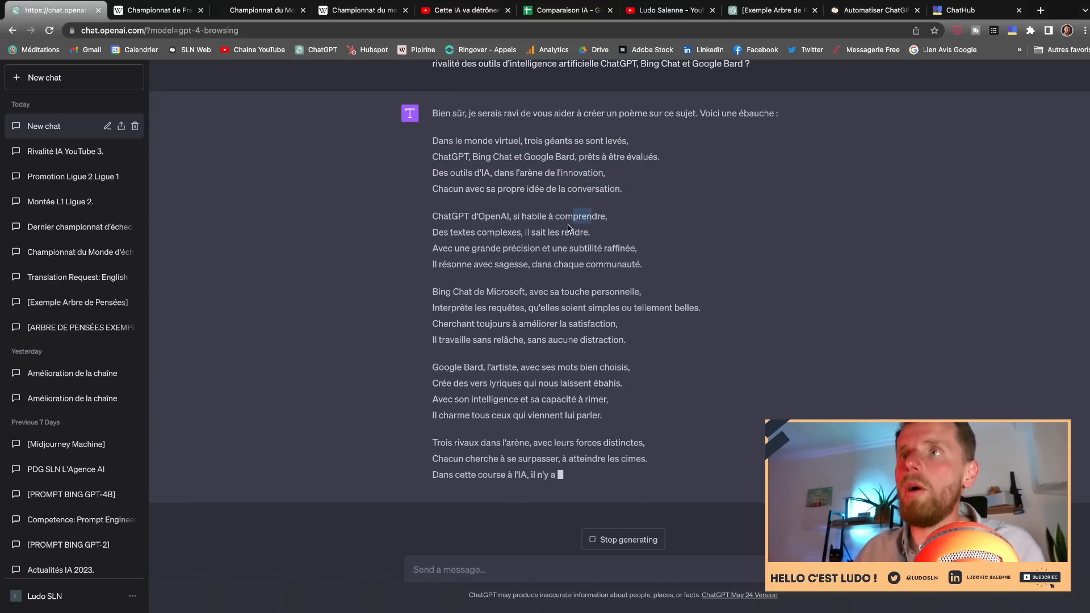
{"action": "left_click_drag", "start_coordinate": [569, 231], "coordinate": [591, 233]}
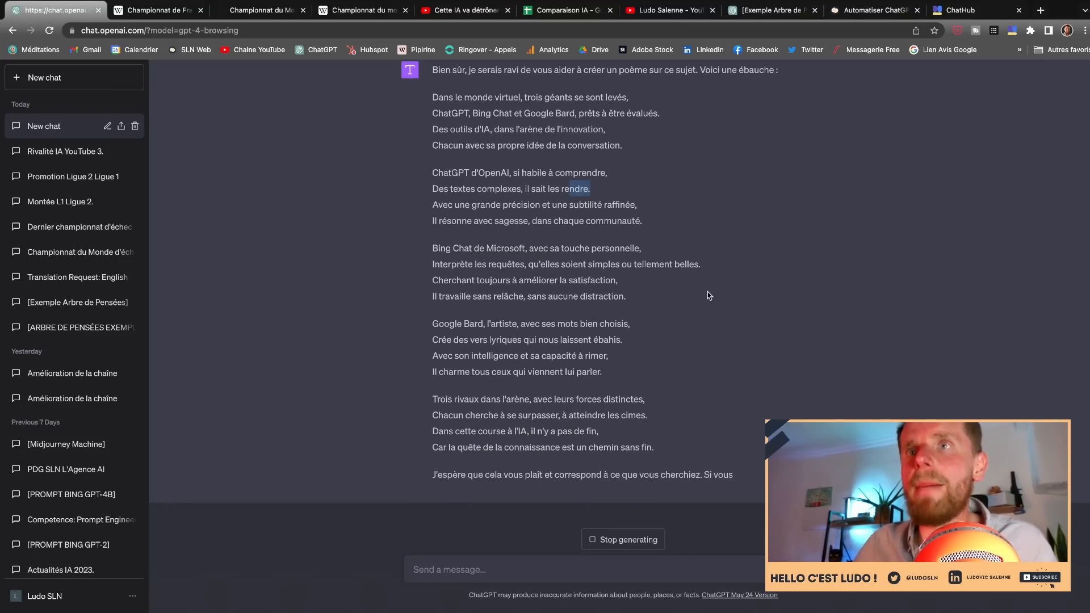
{"action": "left_click_drag", "start_coordinate": [525, 232], "coordinate": [487, 232]}
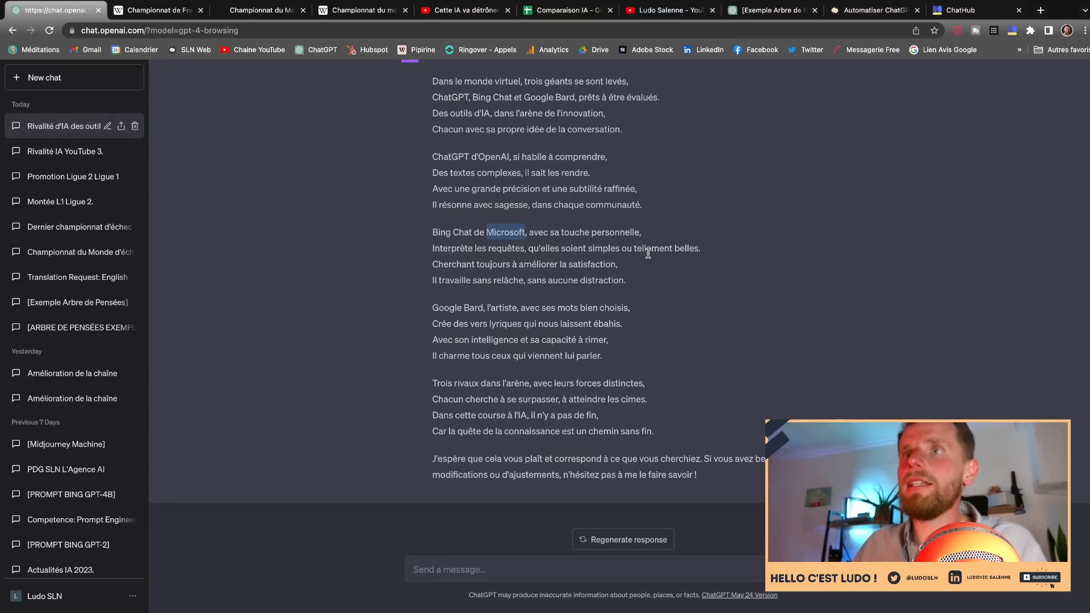
{"action": "left_click_drag", "start_coordinate": [703, 251], "coordinate": [423, 233]}
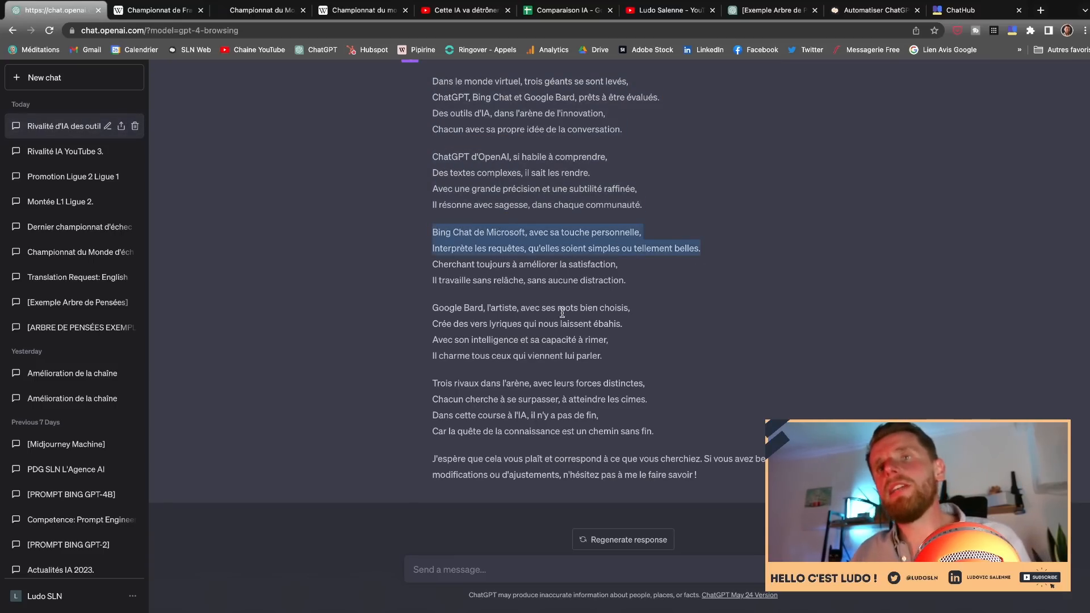
{"action": "left_click_drag", "start_coordinate": [433, 323], "coordinate": [676, 341]}
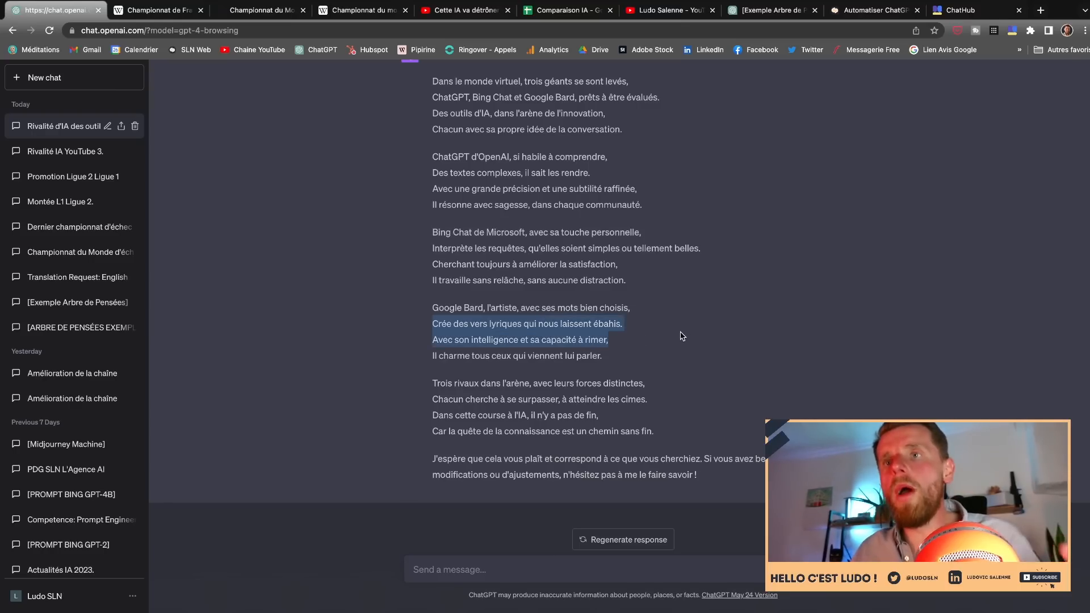
{"action": "scroll", "coordinate": [684, 335], "scroll_direction": "up", "scroll_amount": 2}
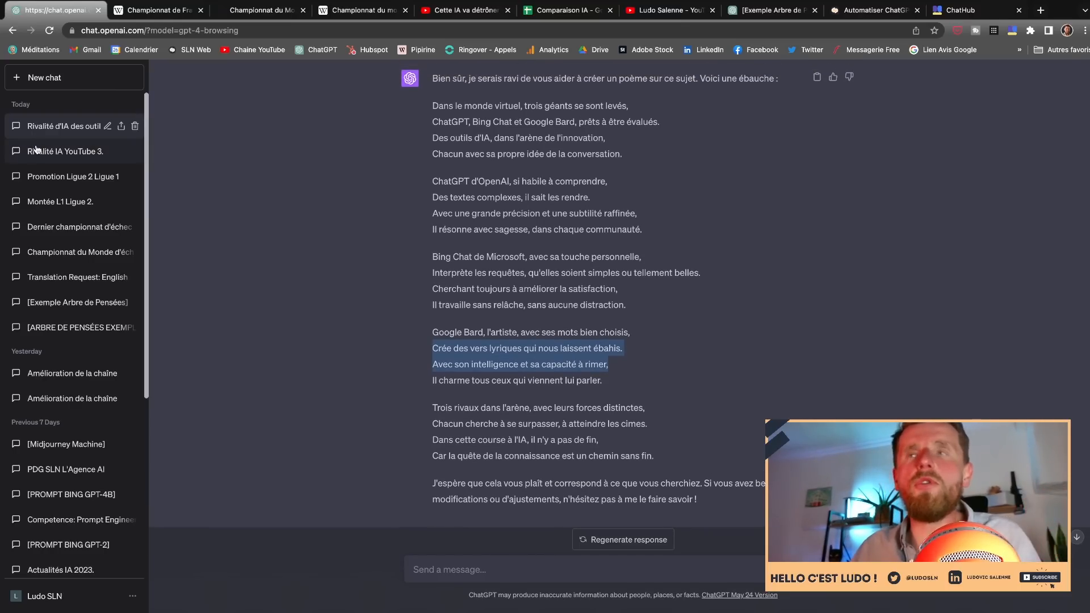
- Reopen the GPT-3.5 poem chat and review its rhymes, highlighting line endings in the Google Bard stanza and the stanza beginning "Mais au-delà de la rivalité"
{"action": "left_click", "coordinate": [88, 150]}
{"action": "scroll", "coordinate": [541, 171], "scroll_direction": "up", "scroll_amount": 3}
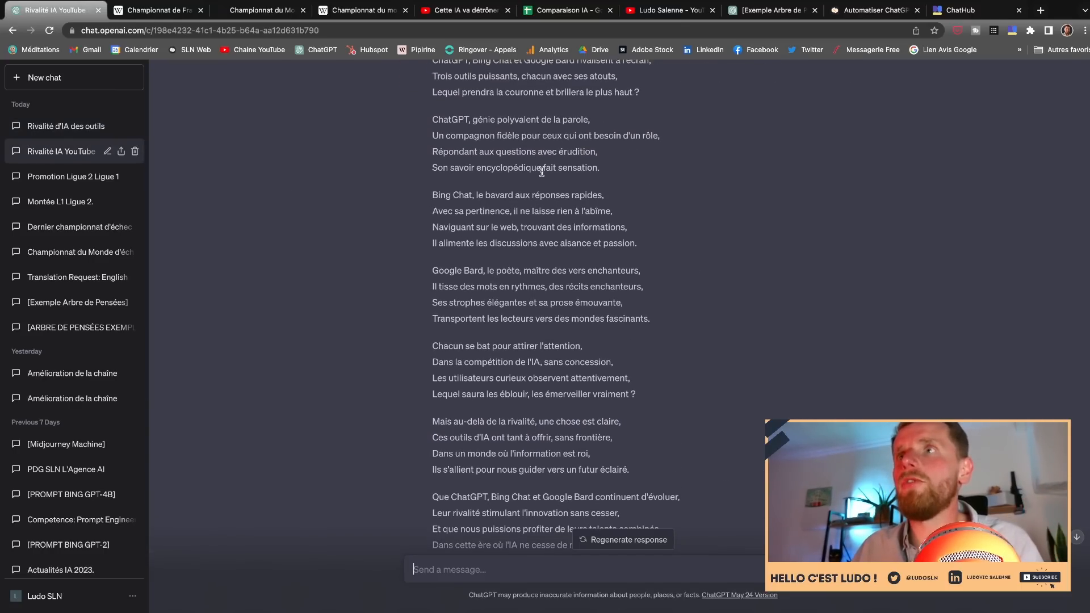
{"action": "left_click_drag", "start_coordinate": [595, 211], "coordinate": [671, 322]}
{"action": "left_click", "coordinate": [643, 295]}
{"action": "scroll", "coordinate": [671, 322], "scroll_direction": "down", "scroll_amount": 3}
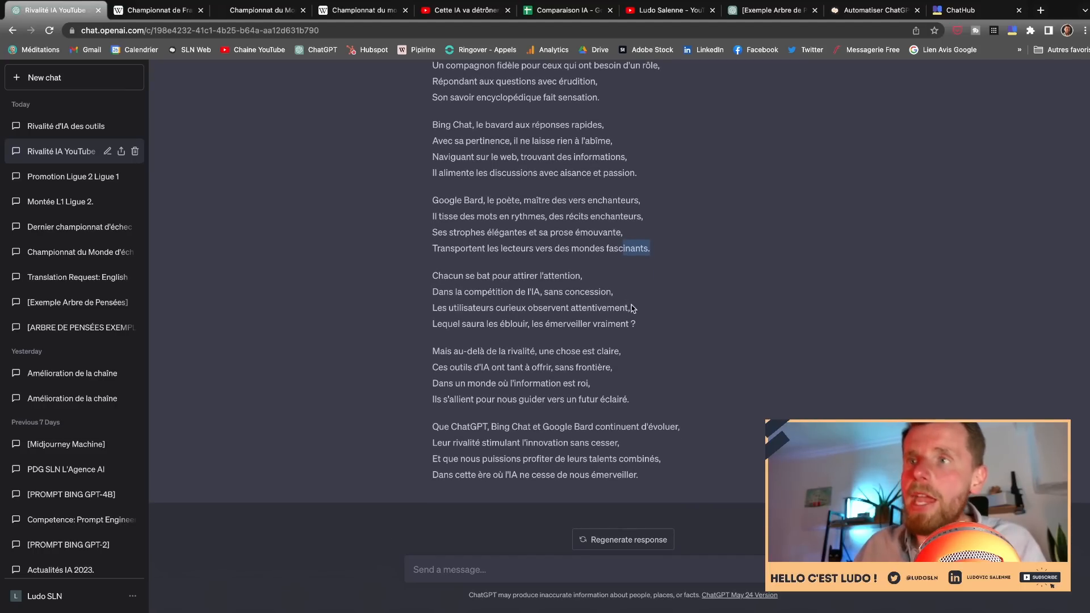
{"action": "left_click_drag", "start_coordinate": [602, 352], "coordinate": [609, 354]}
{"action": "left_click_drag", "start_coordinate": [593, 391], "coordinate": [633, 401]}
{"action": "scroll", "coordinate": [672, 285], "scroll_direction": "up", "scroll_amount": 5}
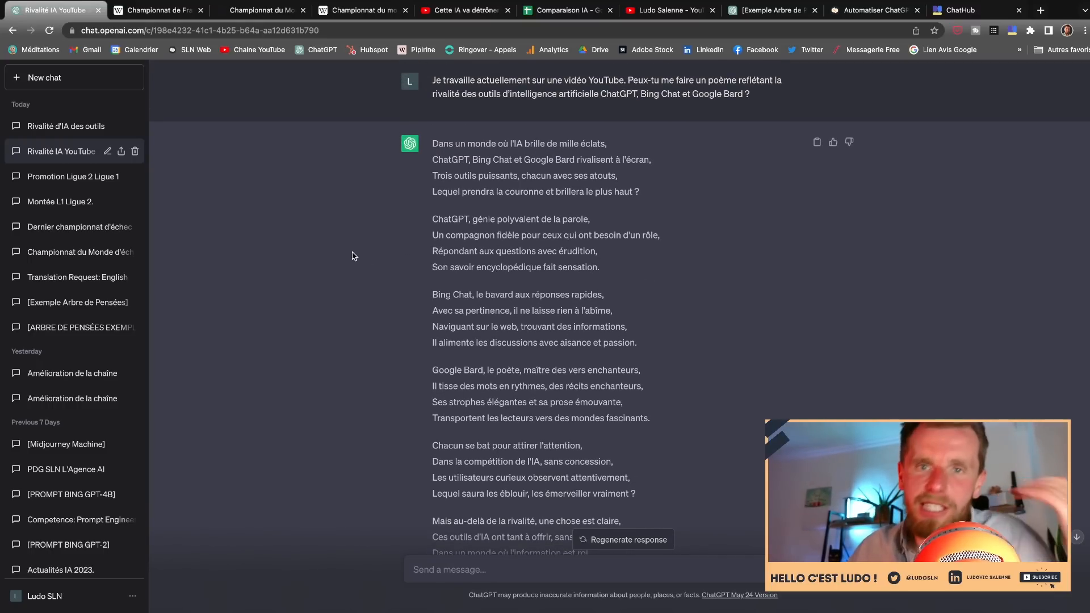
{"action": "scroll", "coordinate": [358, 247], "scroll_direction": "up", "scroll_amount": 1}
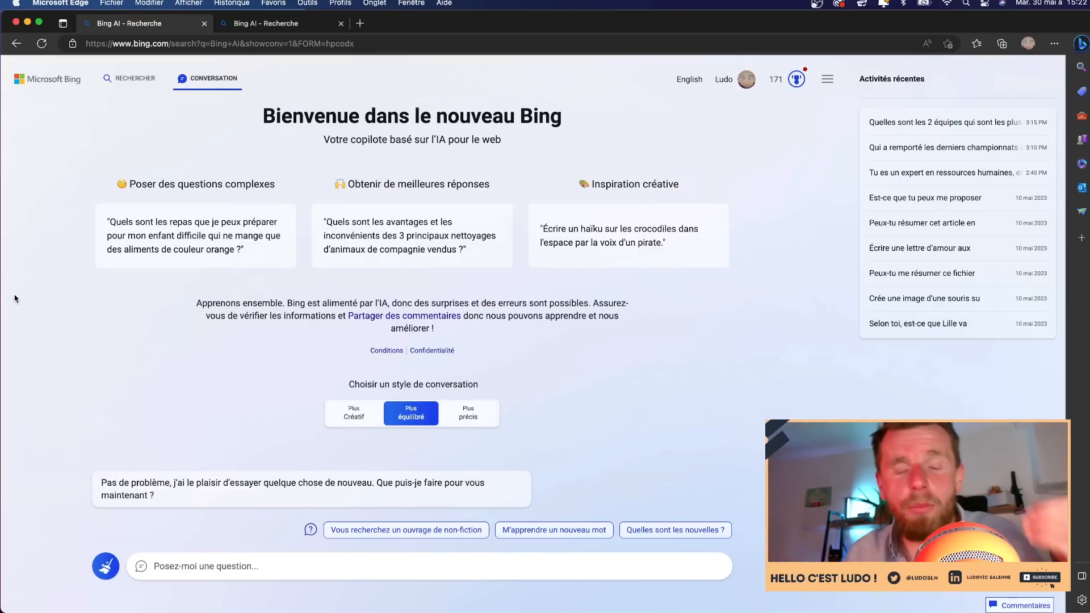
- In Bing, choose the Plus Créatif style and submit the same French request for a poem about the ChatGPT, Bing Chat and Google Bard rivalry
{"action": "left_click", "coordinate": [365, 421]}
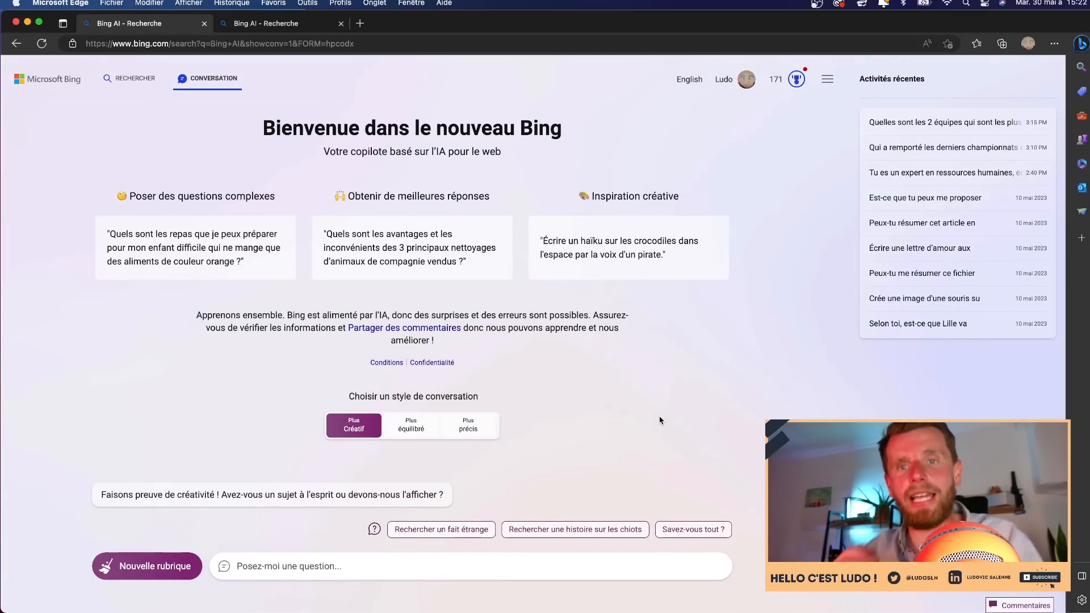
{"action": "left_click", "coordinate": [475, 573]}
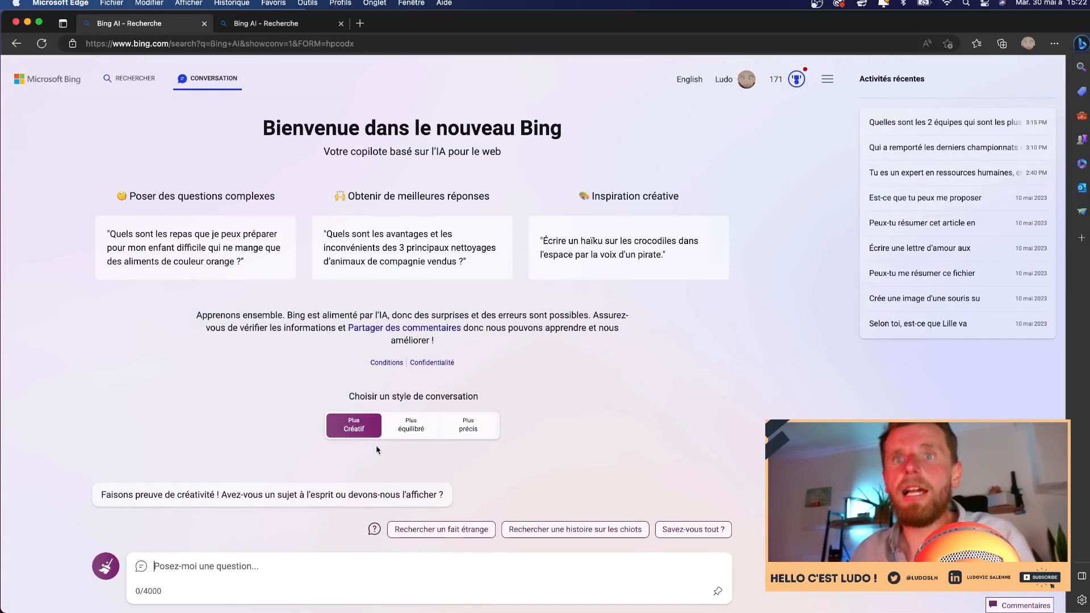
{"action": "type", "text": "Je travaille actuellement sur une vidéo YouTube. Peux-tu mefaire un poème reflétant la rivalité des outils d'intelligence artificielle ChatGPT,Bing Chat et Google Bard ?"}
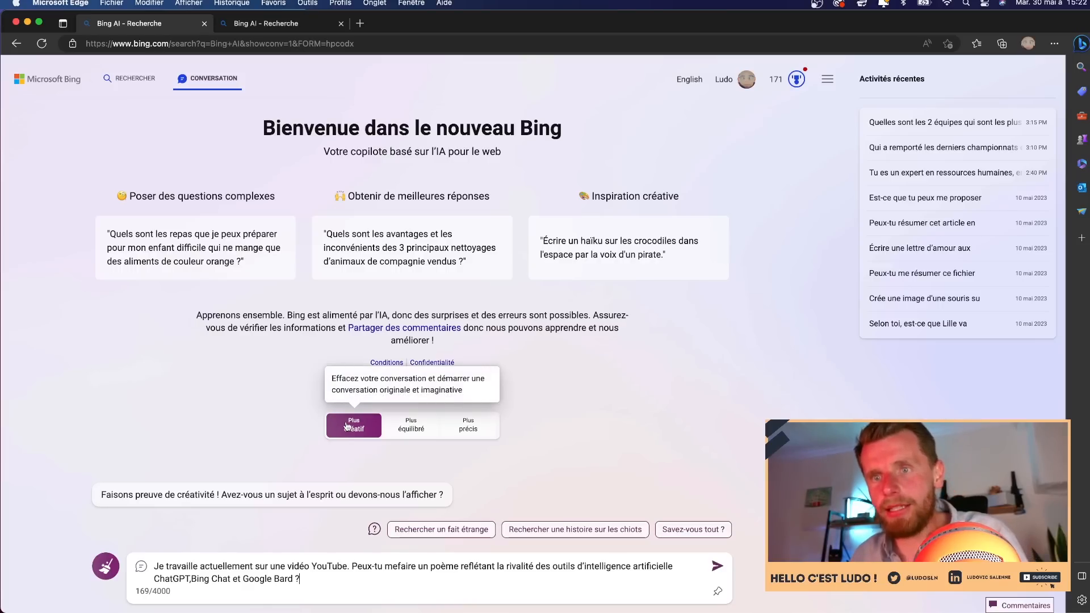
{"action": "key", "text": "Return"}
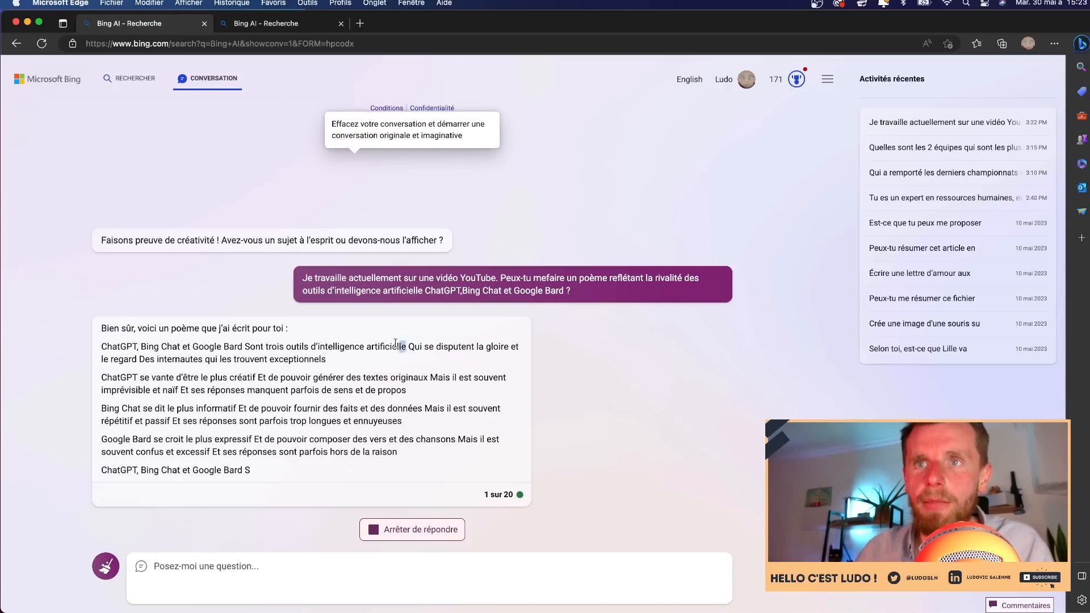
- Read through Bing's poem, highlighting the ChatGPT stanza's ending, the Bing Chat and Google Bard stanzas, and the poem's overall layout
{"action": "left_click_drag", "start_coordinate": [101, 328], "coordinate": [293, 355]}
{"action": "left_click", "coordinate": [293, 355]}
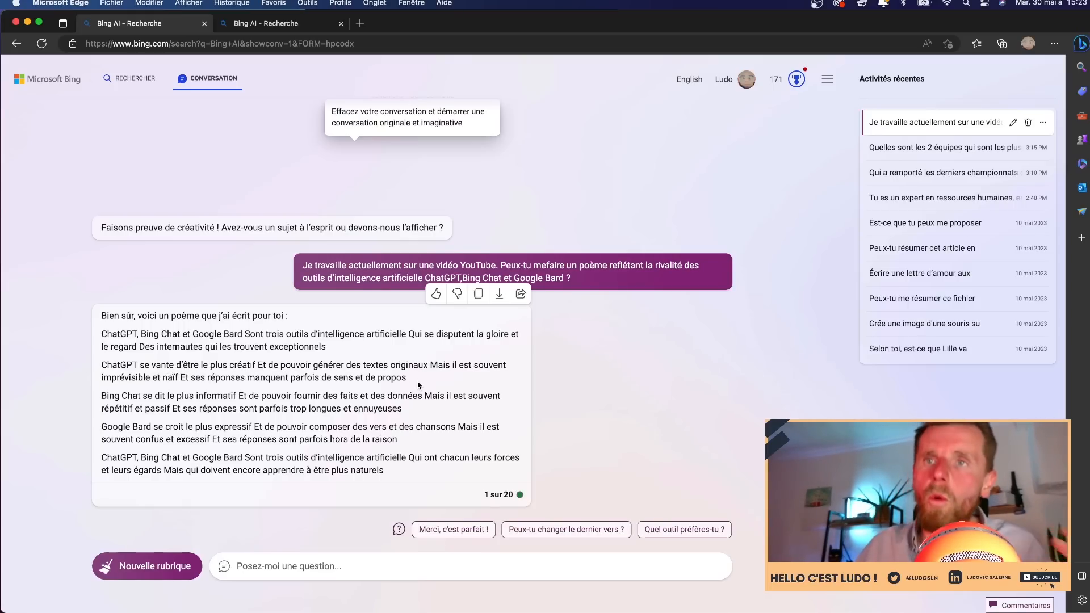
{"action": "left_click_drag", "start_coordinate": [424, 365], "coordinate": [371, 378]}
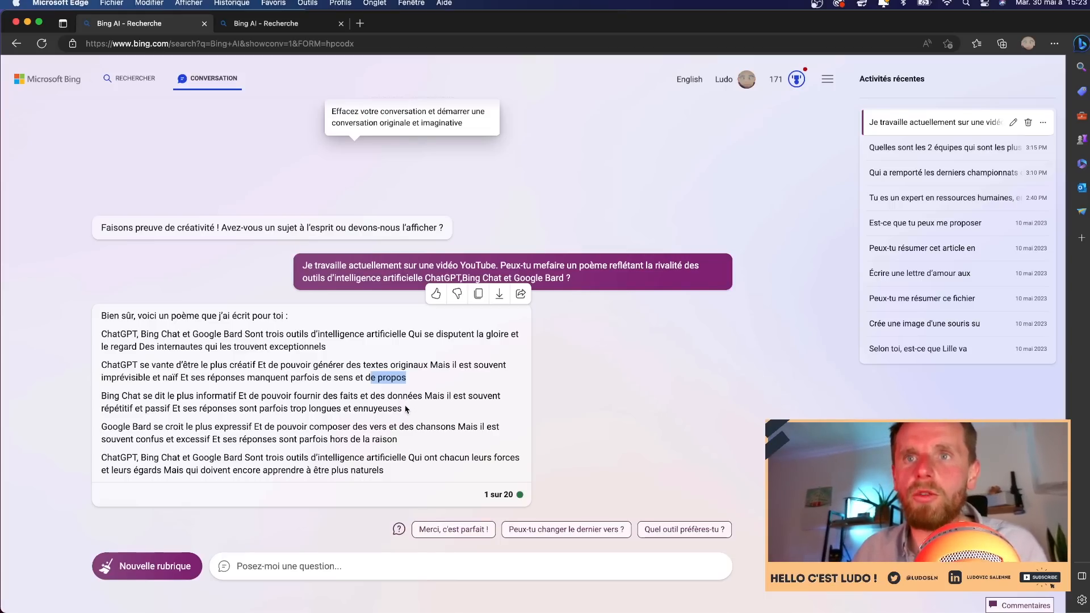
{"action": "left_click_drag", "start_coordinate": [402, 409], "coordinate": [187, 397]}
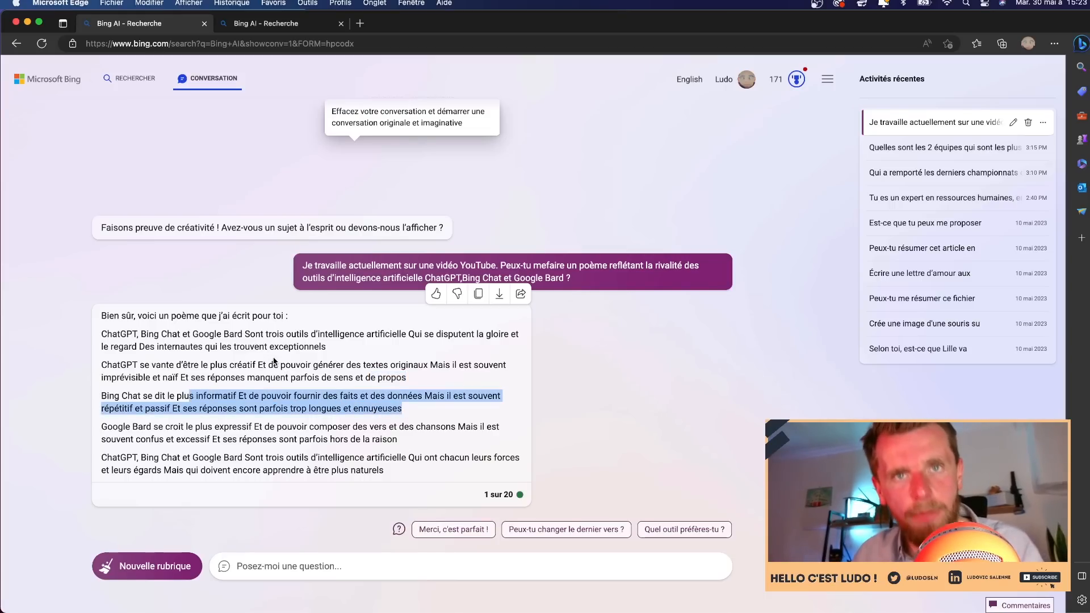
{"action": "left_click", "coordinate": [310, 406]}
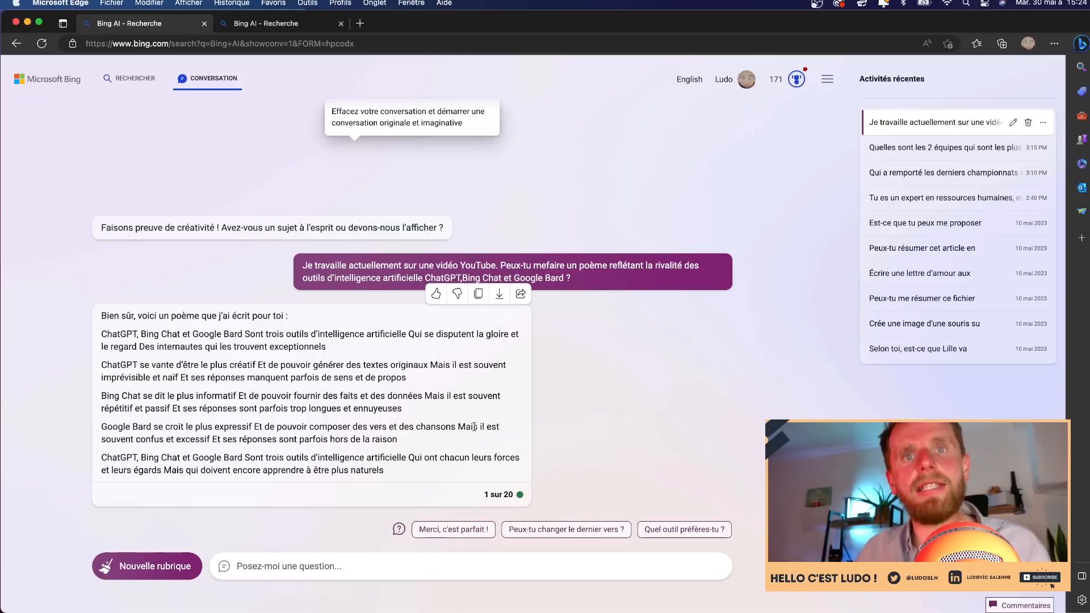
{"action": "left_click_drag", "start_coordinate": [426, 440], "coordinate": [91, 430]}
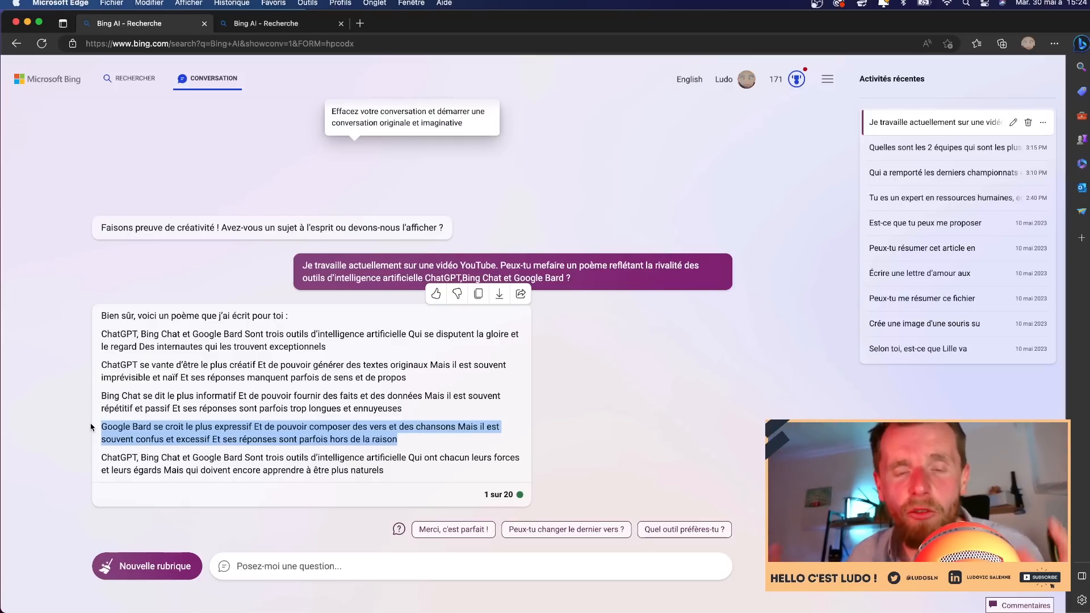
{"action": "left_click", "coordinate": [63, 423]}
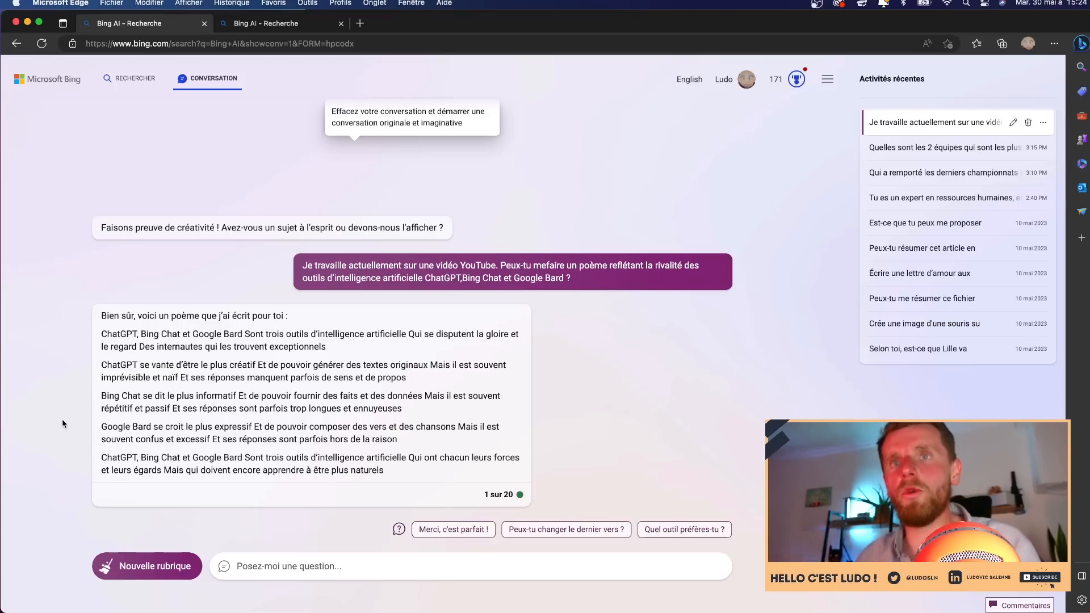
{"action": "left_click_drag", "start_coordinate": [106, 334], "coordinate": [446, 462]}
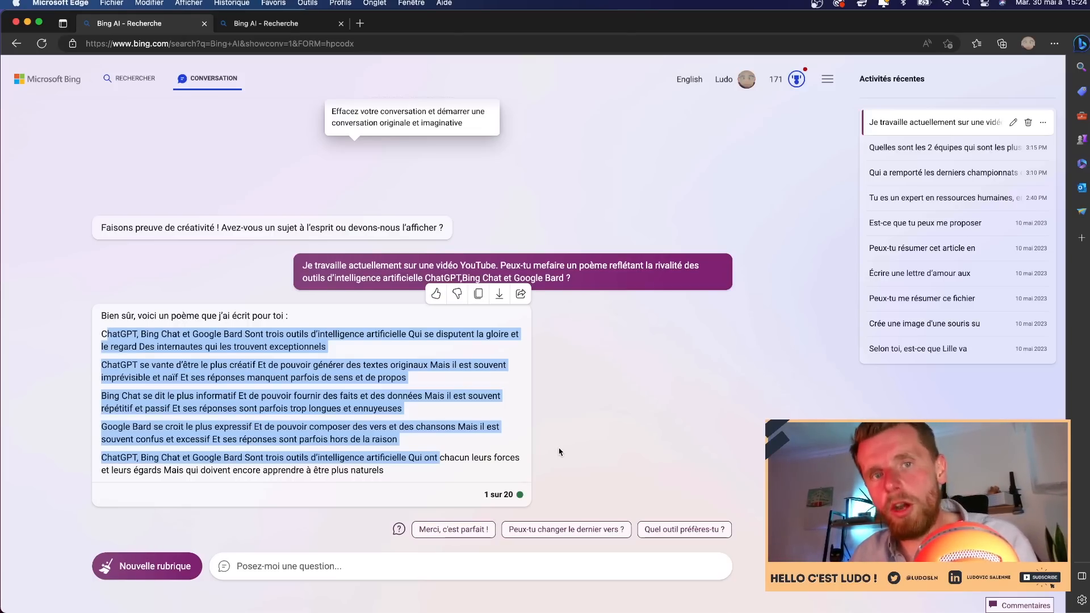
- Switch to Bard and submit the English request for a YouTube video poem reflecting the rivalry of ChatGPT, Bing Chat, and Google Bard
{"action": "key", "text": "super+Tab"}
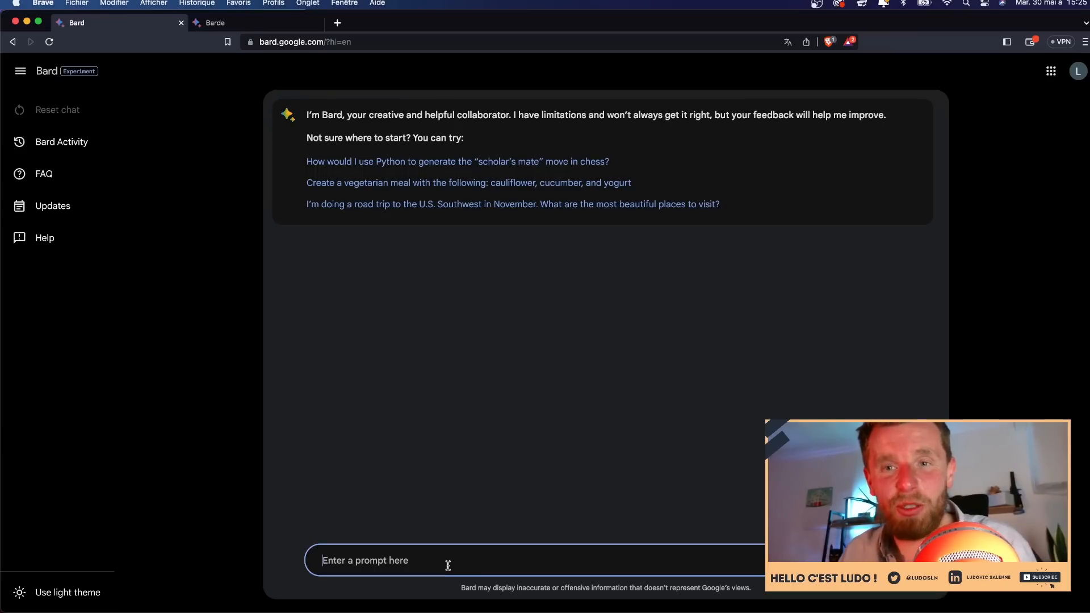
{"action": "key", "text": "super+v"}
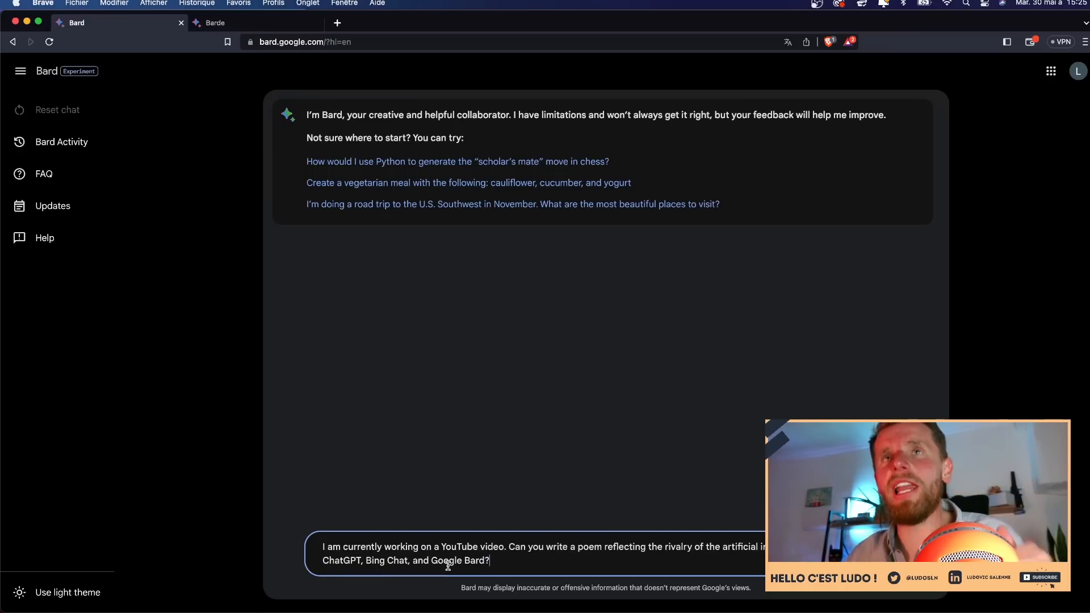
{"action": "key", "text": "Return"}
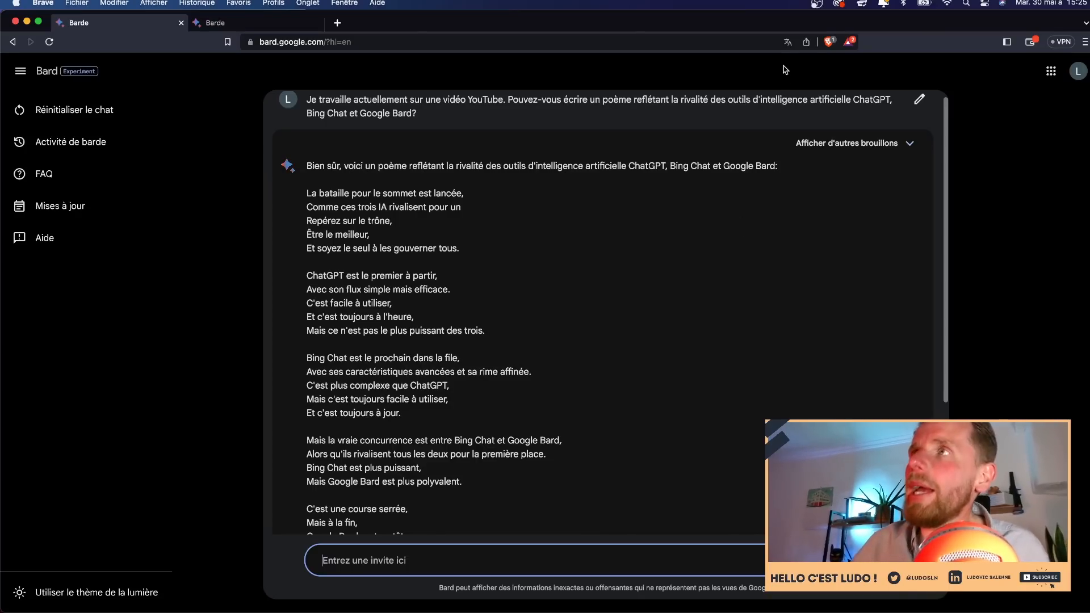
- Return the translated Bard page to its original English and dismiss the translation options
{"action": "left_click", "coordinate": [788, 42]}
{"action": "left_click", "coordinate": [717, 65]}
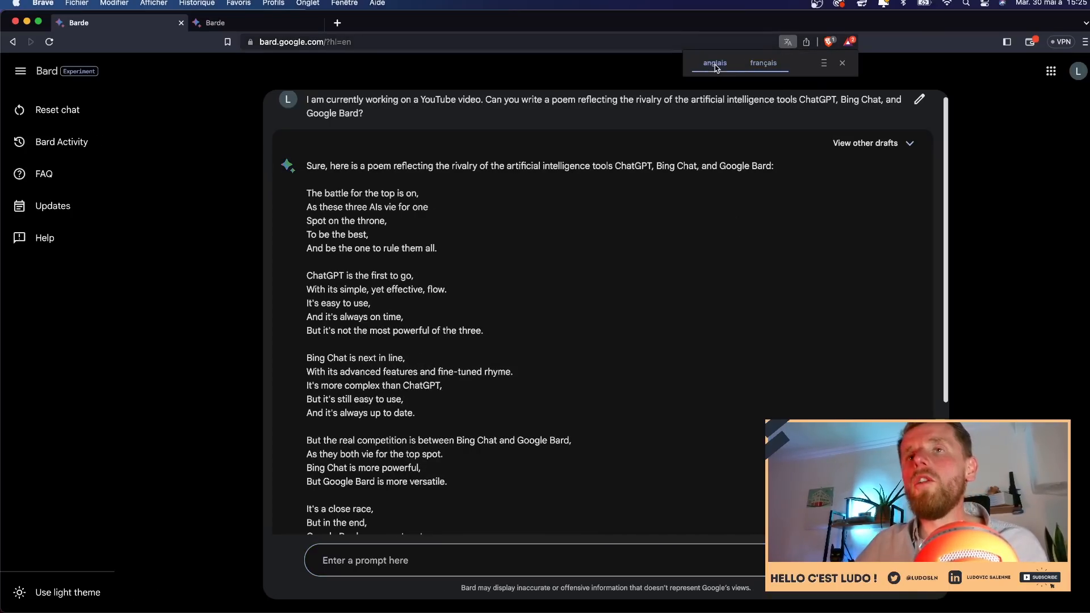
{"action": "left_click", "coordinate": [683, 229]}
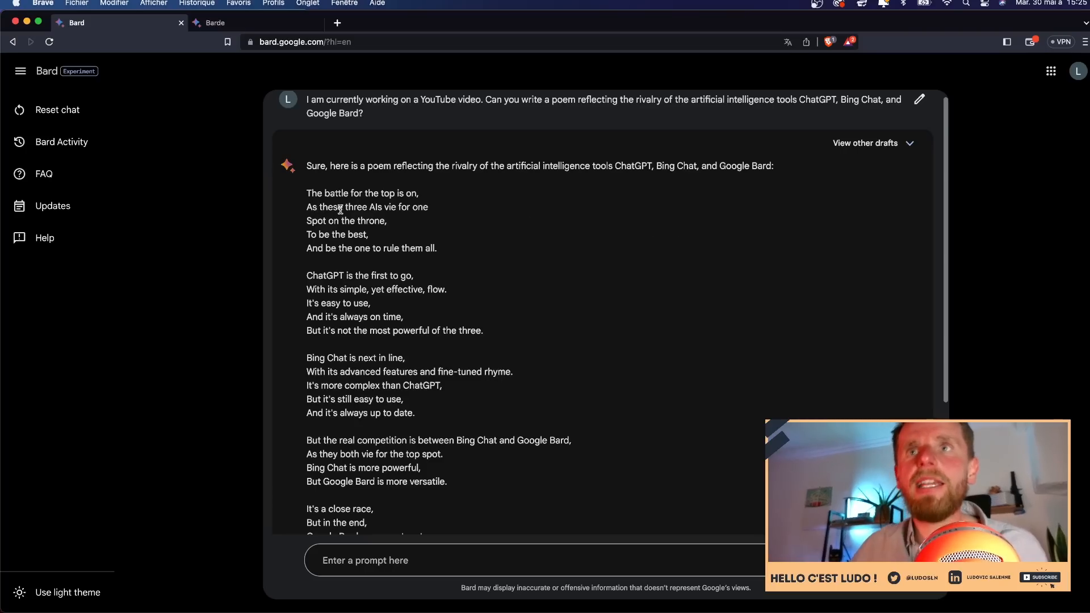
- Review the rhymes in Bard's English poem, highlighting line endings in the opening, ChatGPT and Bing Chat stanzas, and read through to the last stanza
{"action": "left_click_drag", "start_coordinate": [406, 193], "coordinate": [419, 194]}
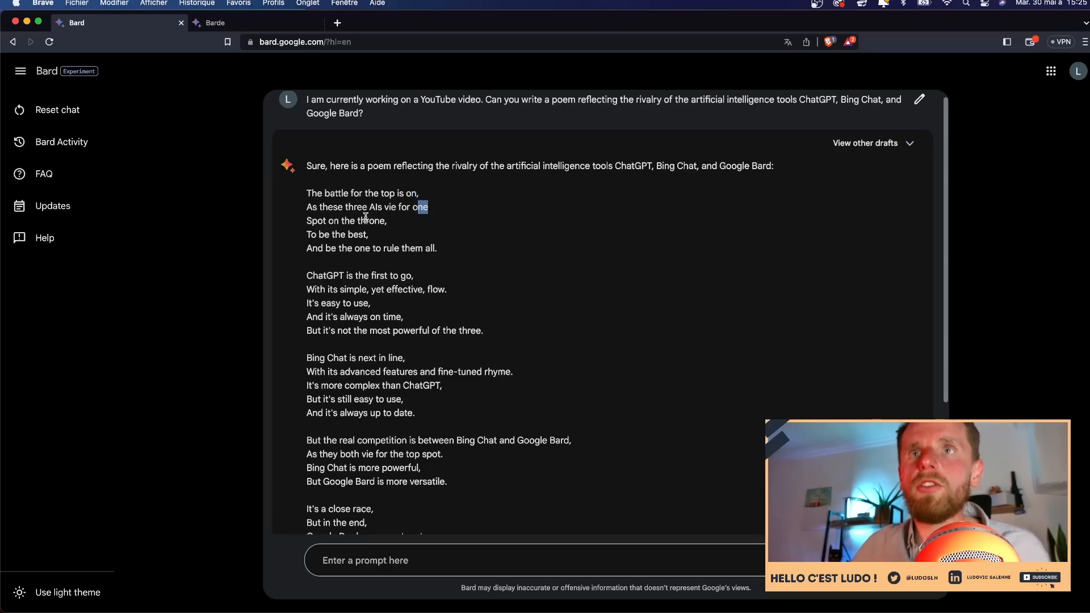
{"action": "left_click_drag", "start_coordinate": [415, 247], "coordinate": [443, 249]}
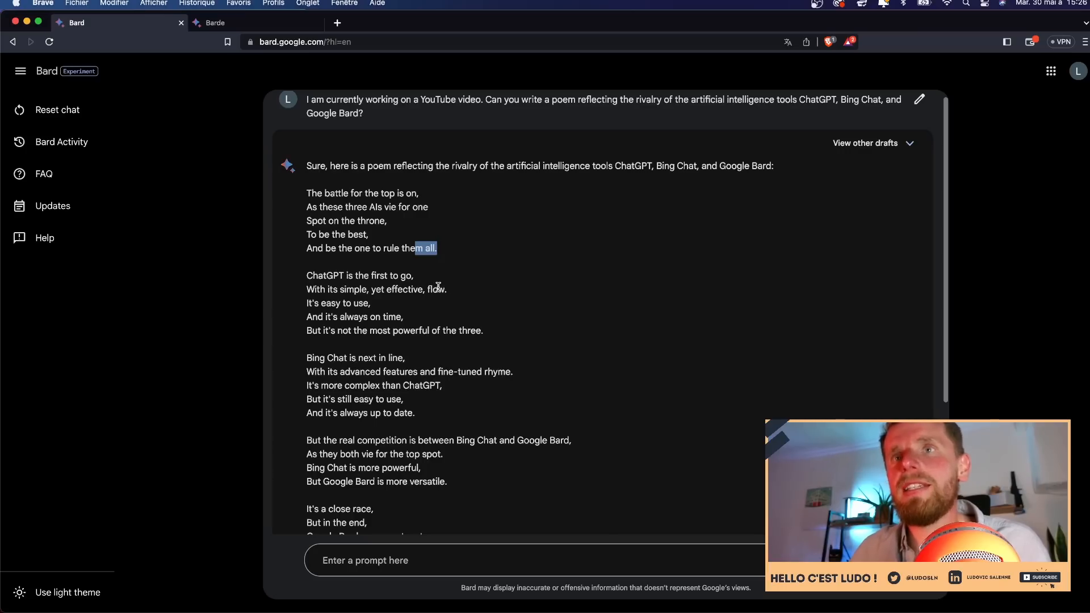
{"action": "left_click_drag", "start_coordinate": [433, 290], "coordinate": [456, 291]}
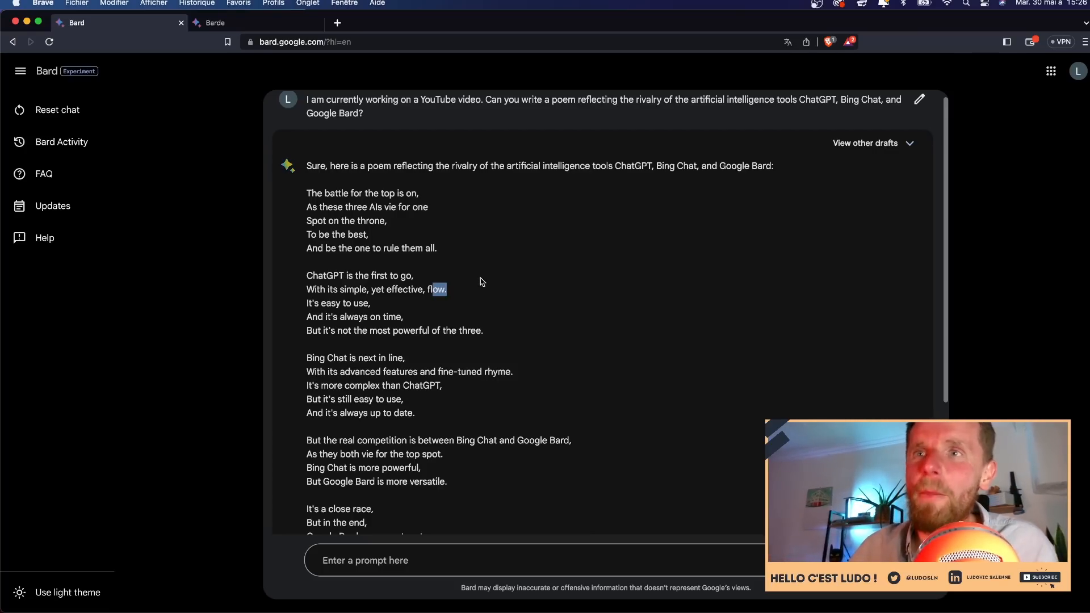
{"action": "double_click", "coordinate": [392, 359]}
{"action": "left_click_drag", "start_coordinate": [513, 372], "coordinate": [489, 377]}
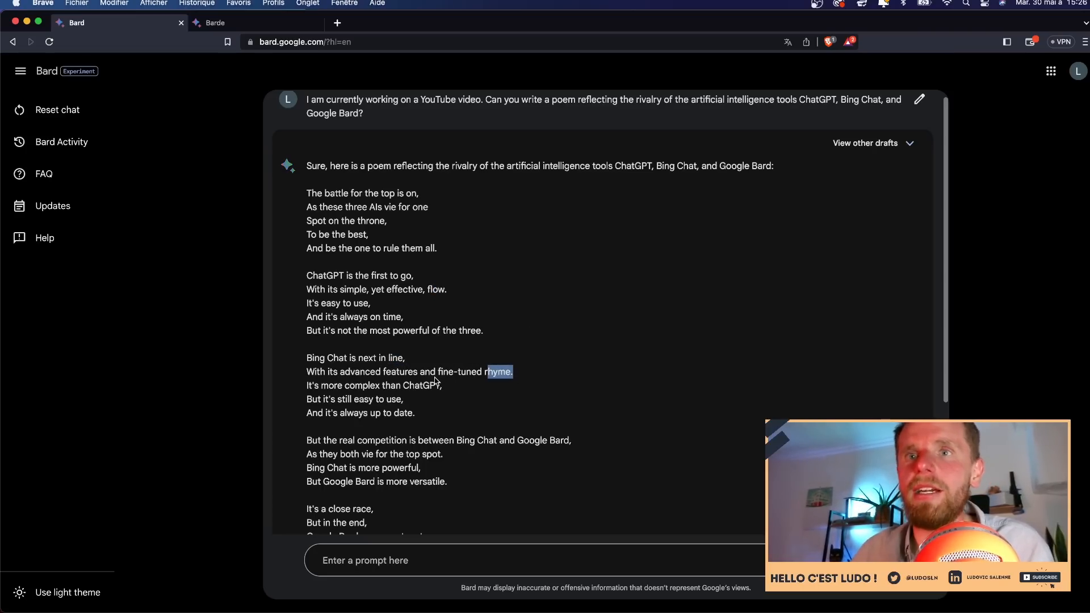
{"action": "left_click_drag", "start_coordinate": [415, 414], "coordinate": [405, 415]}
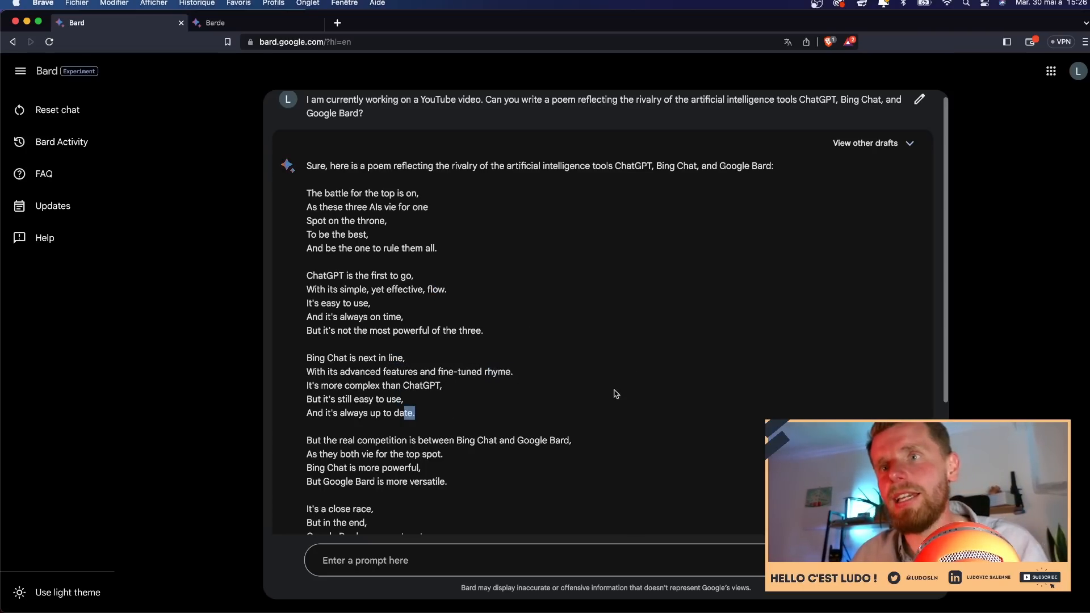
{"action": "scroll", "coordinate": [604, 334], "scroll_direction": "down", "scroll_amount": 3}
{"action": "scroll", "coordinate": [604, 334], "scroll_direction": "down", "scroll_amount": 2}
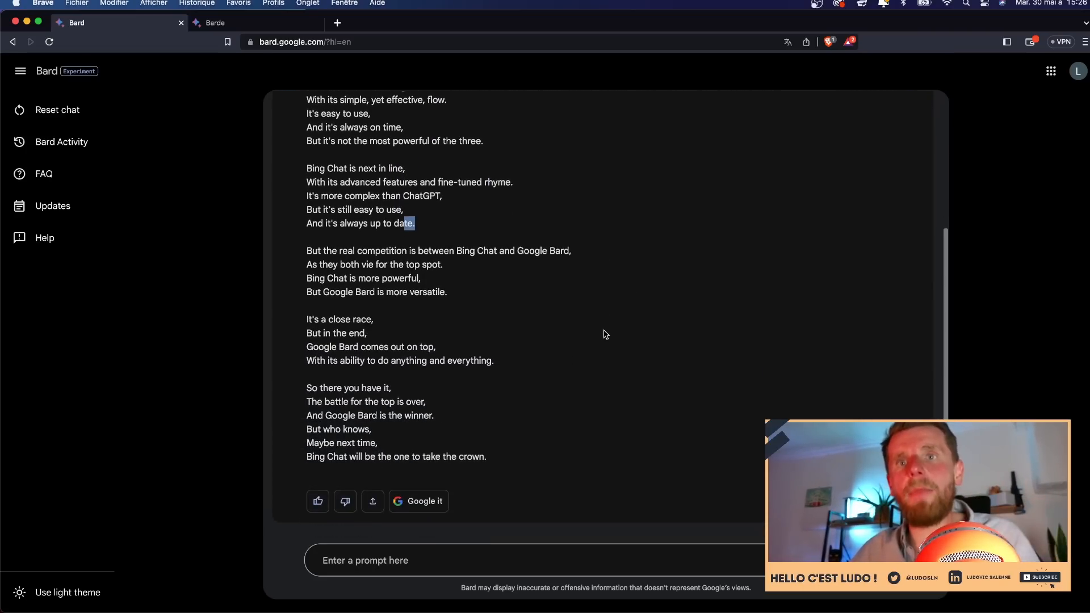
{"action": "scroll", "coordinate": [605, 334], "scroll_direction": "up", "scroll_amount": 3}
{"action": "scroll", "coordinate": [607, 334], "scroll_direction": "up", "scroll_amount": 2}
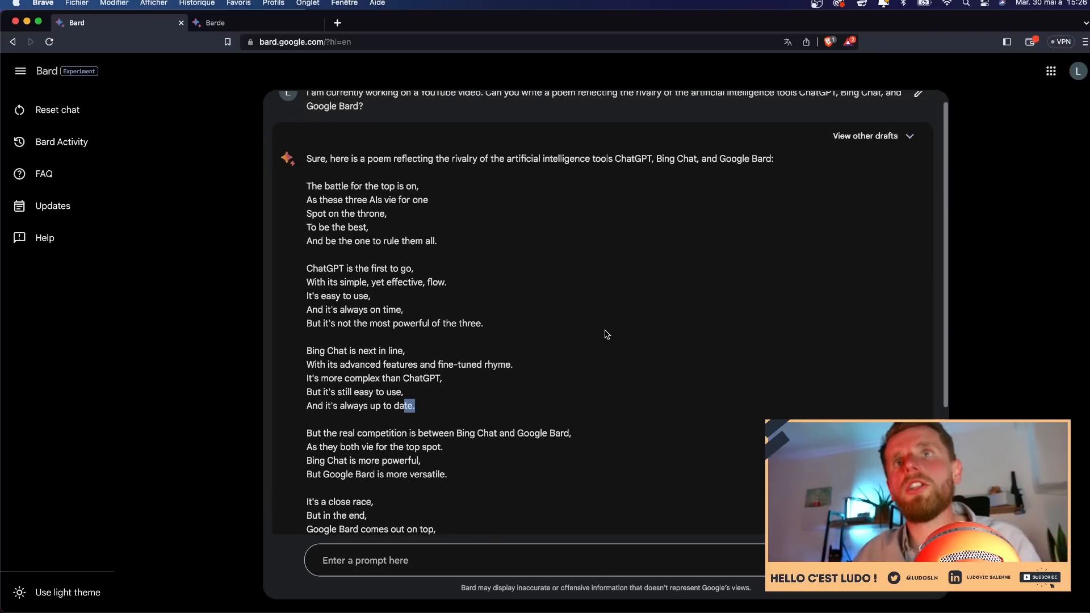
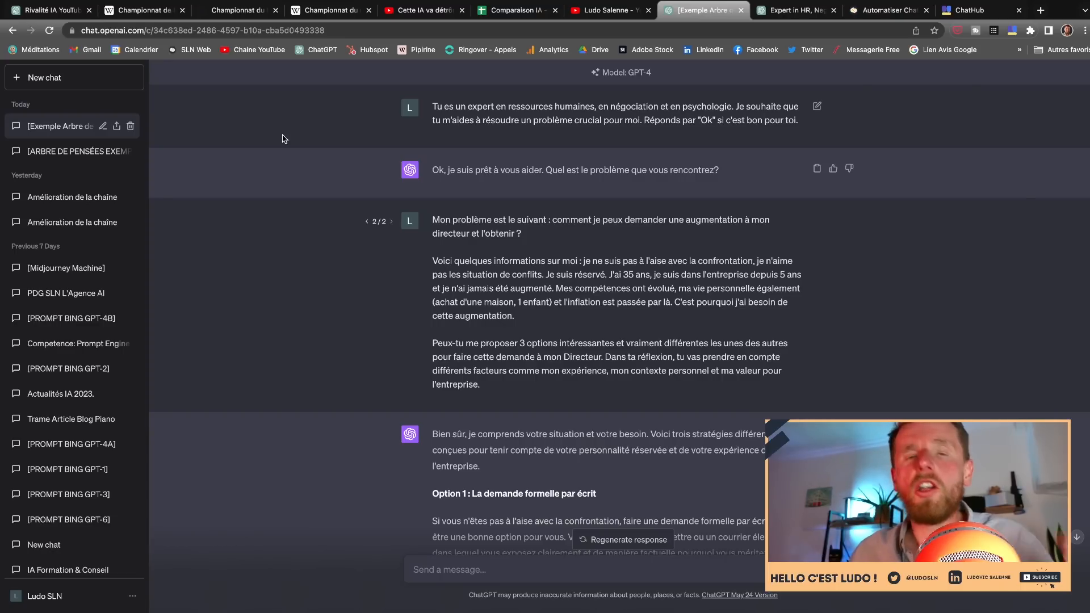
- Show the YouTube channel's video list and preview the "Prompts CHATGPT : cette méthode est SUR-PUISSANTE (tuto complet)" video
{"action": "left_click", "coordinate": [591, 11]}
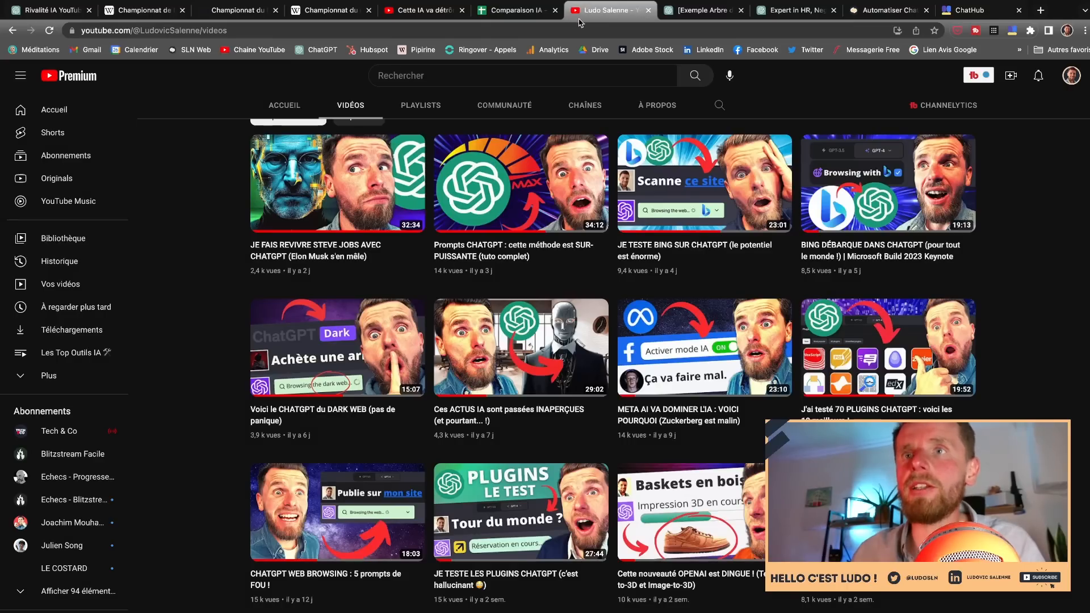
{"action": "mouse_move", "coordinate": [503, 232]}
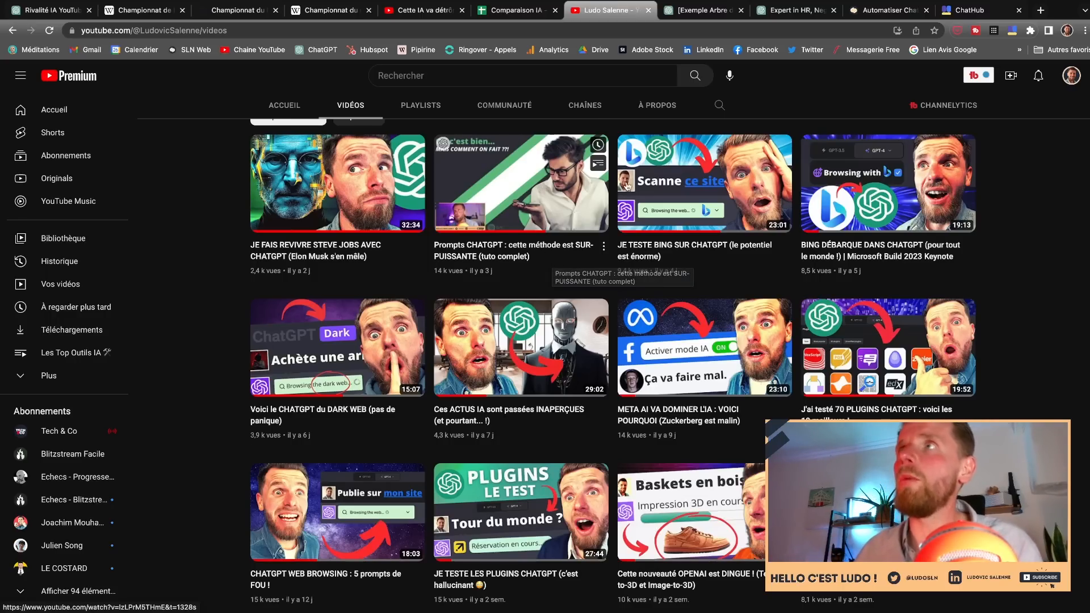
- Look at the GPT-3.5 and GPT-4 human resources chats, highlighting the expert role prompt and its "Ok" reply in the GPT-4 one
{"action": "left_click", "coordinate": [792, 9]}
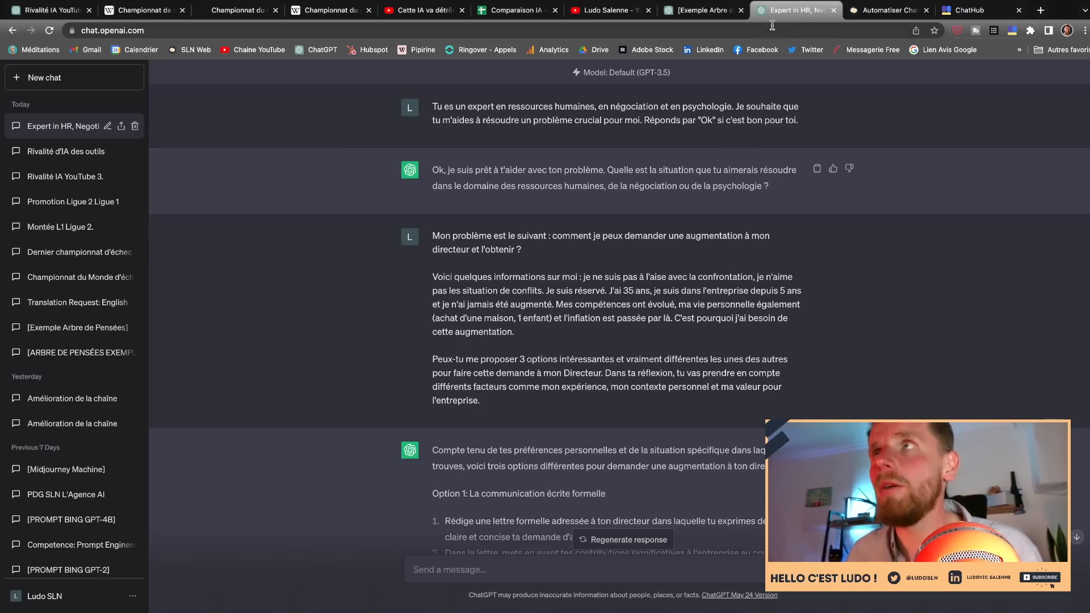
{"action": "left_click", "coordinate": [705, 16]}
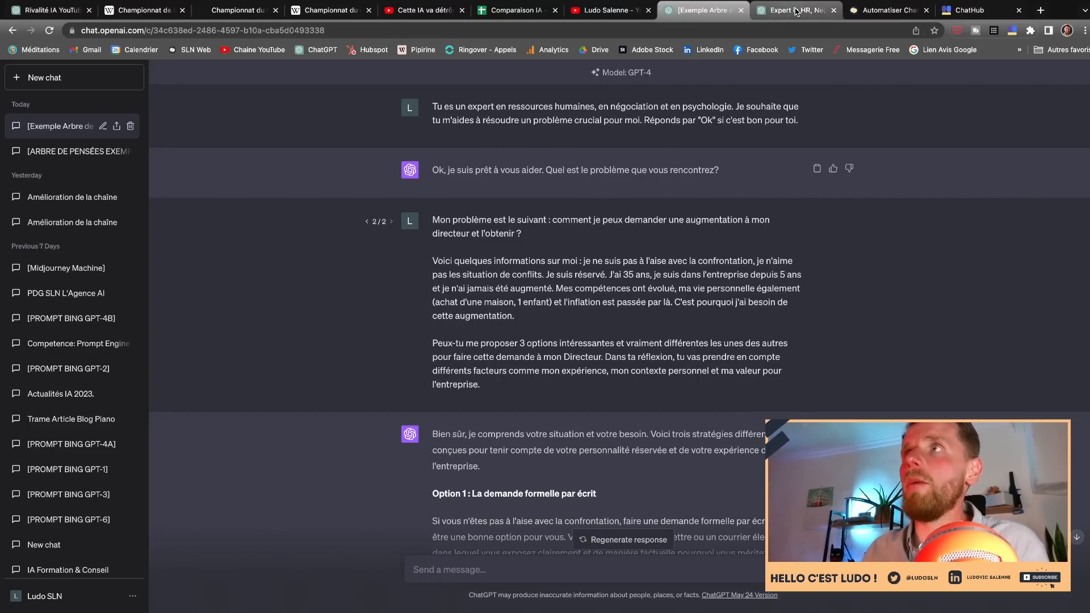
{"action": "left_click_drag", "start_coordinate": [437, 108], "coordinate": [877, 132]}
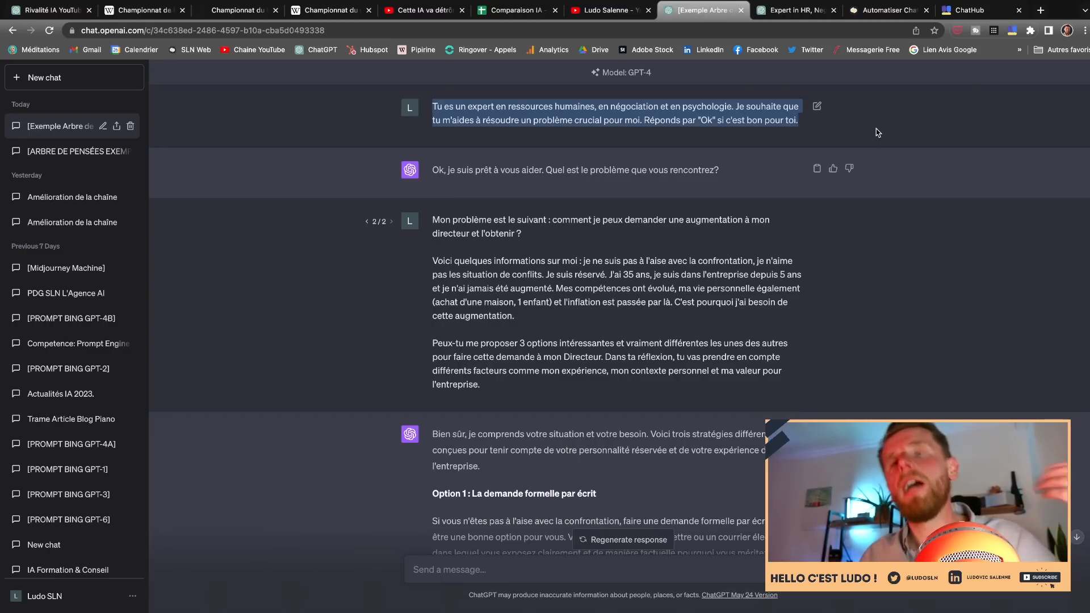
{"action": "left_click_drag", "start_coordinate": [722, 171], "coordinate": [430, 168]}
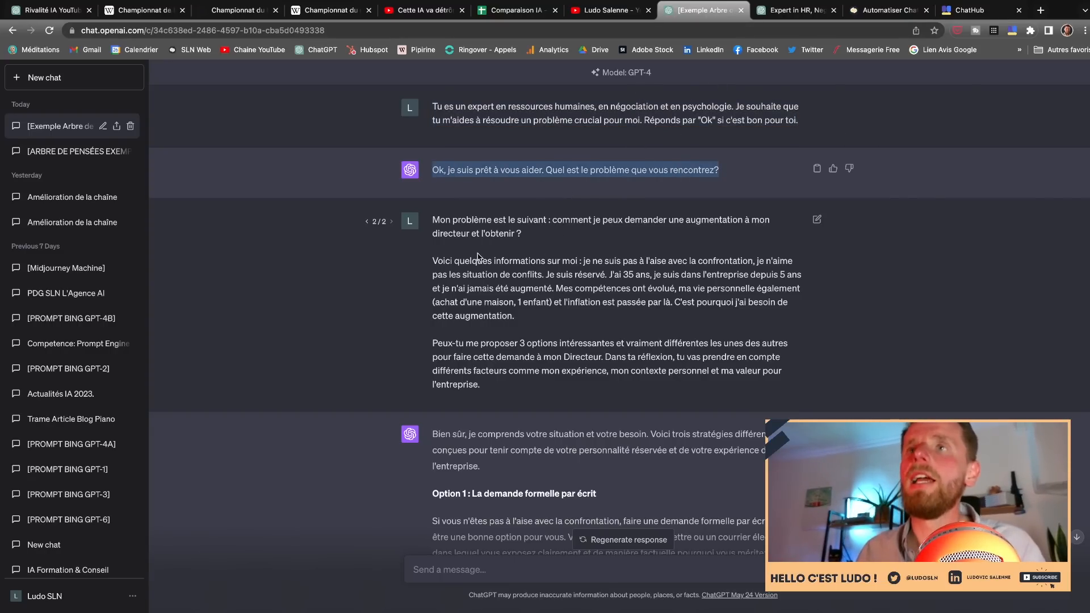
{"action": "scroll", "coordinate": [483, 252], "scroll_direction": "down", "scroll_amount": 1}
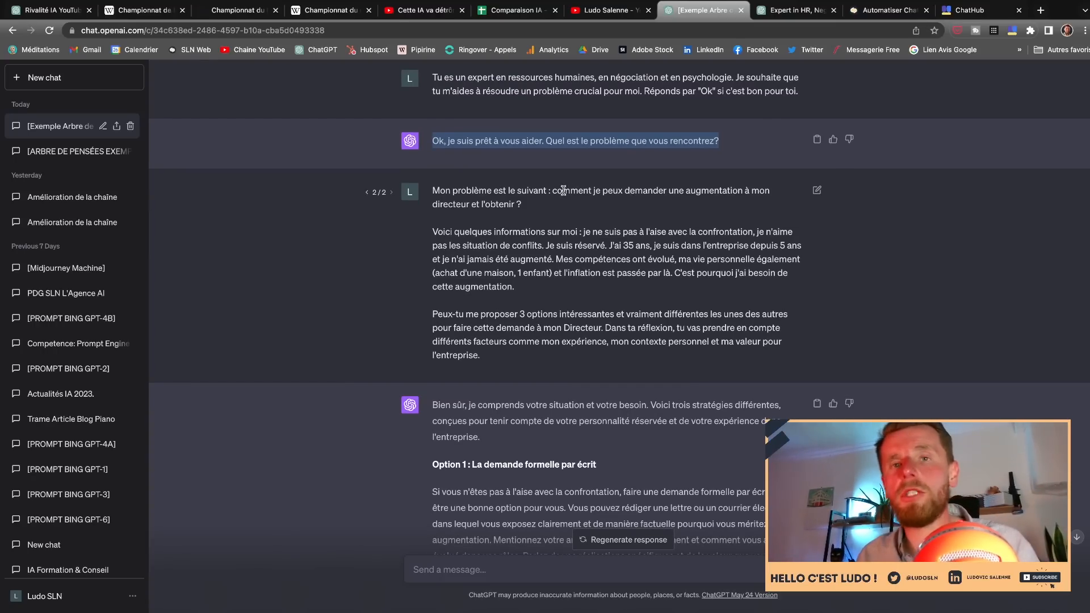
- Highlight the personal background and the request for 3 different options in the GPT-4 raise prompt
{"action": "left_click_drag", "start_coordinate": [434, 234], "coordinate": [660, 287]}
{"action": "scroll", "coordinate": [659, 287], "scroll_direction": "down", "scroll_amount": 2}
{"action": "scroll", "coordinate": [658, 285], "scroll_direction": "down", "scroll_amount": 1}
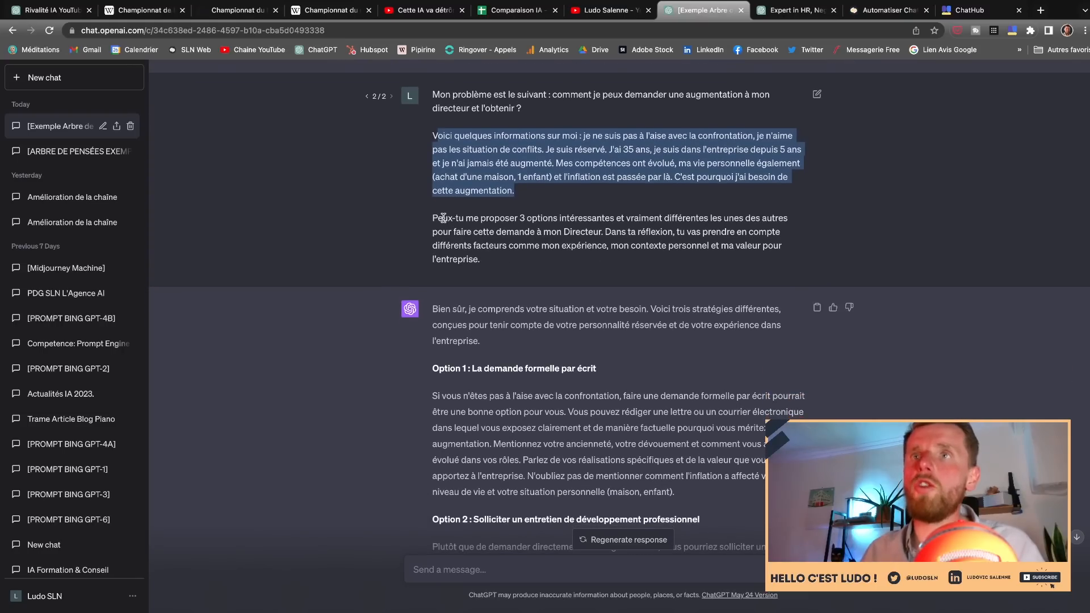
{"action": "left_click_drag", "start_coordinate": [443, 218], "coordinate": [609, 268]}
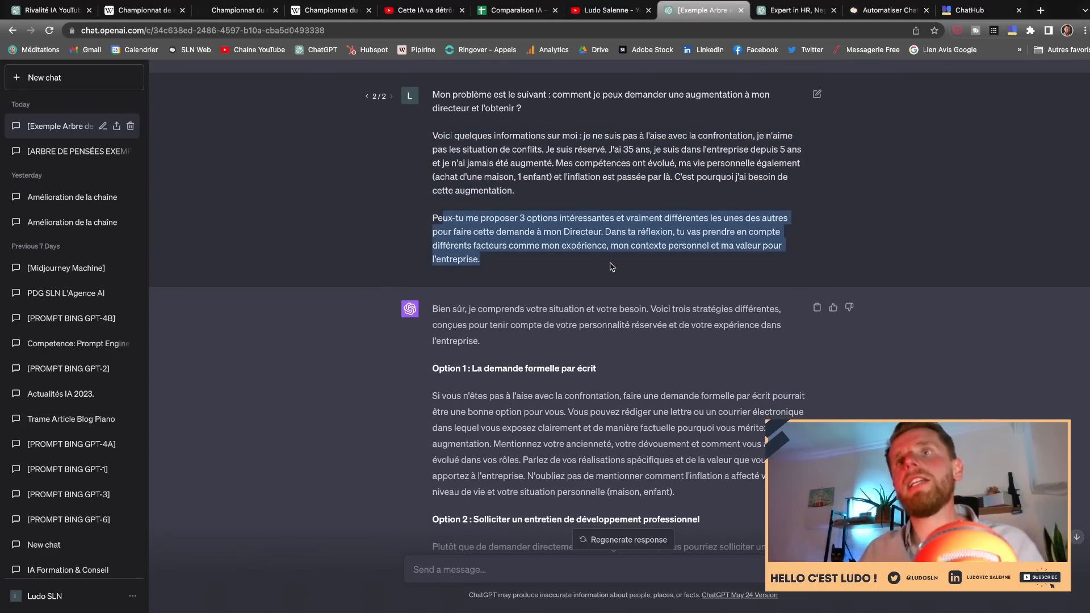
- Review the three raise strategies in GPT-4's first answer, highlighting the text around the Option 2 and Option 3 titles
{"action": "scroll", "coordinate": [610, 267], "scroll_direction": "down", "scroll_amount": 3}
{"action": "scroll", "coordinate": [611, 266], "scroll_direction": "down", "scroll_amount": 3}
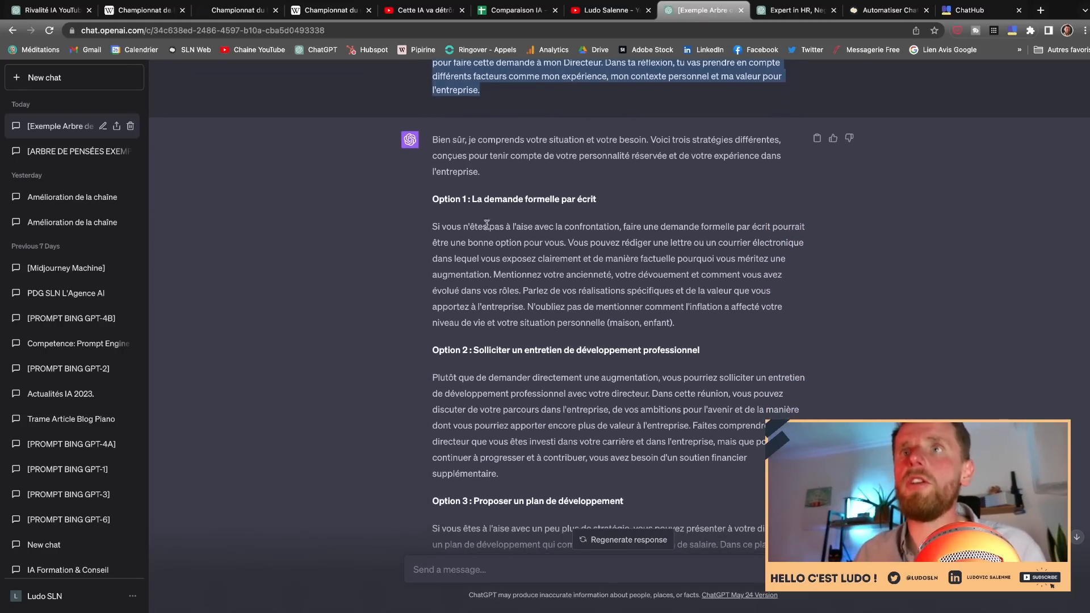
{"action": "left_click_drag", "start_coordinate": [429, 130], "coordinate": [649, 138]}
{"action": "scroll", "coordinate": [718, 227], "scroll_direction": "down", "scroll_amount": 3}
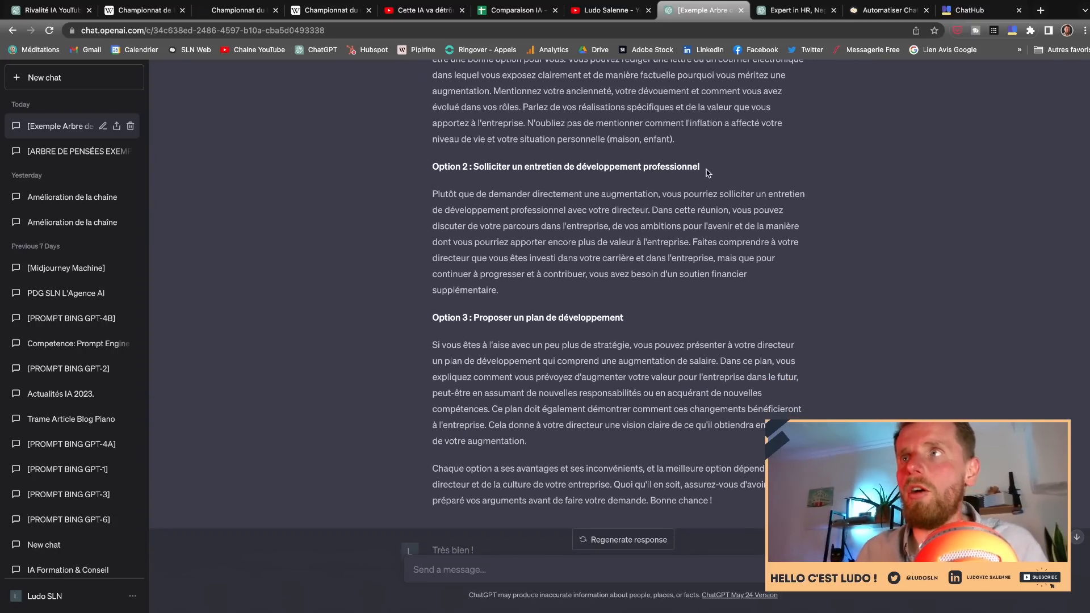
{"action": "left_click_drag", "start_coordinate": [706, 171], "coordinate": [430, 168]}
{"action": "left_click_drag", "start_coordinate": [688, 315], "coordinate": [437, 65]}
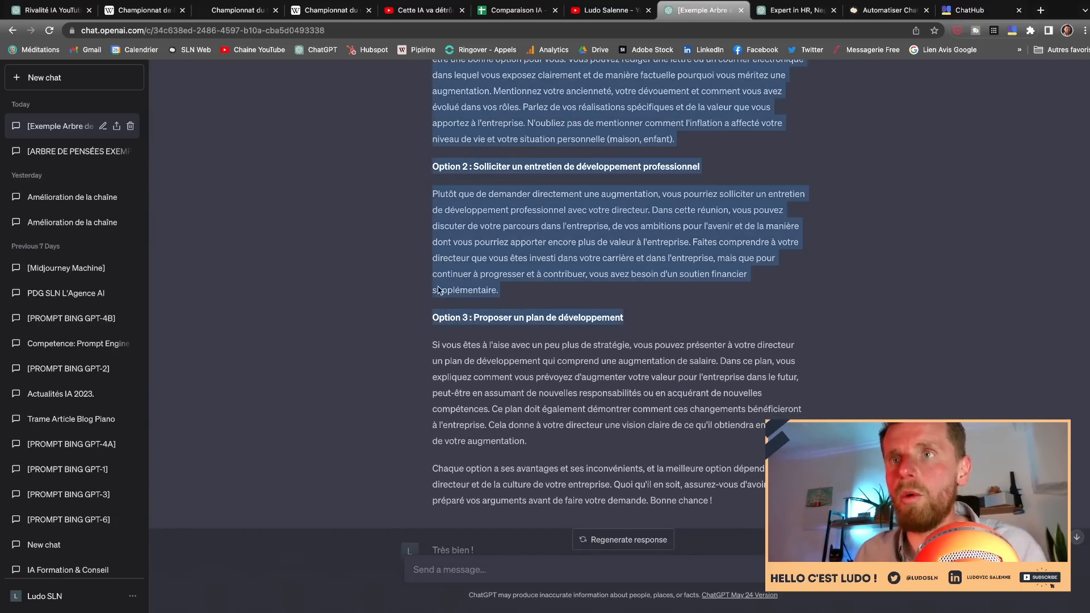
- Examine the follow-up prompt requesting an evaluation of each proposal, and highlight Option 1's drawbacks, effort and potential problems in the reply
{"action": "scroll", "coordinate": [493, 266], "scroll_direction": "down", "scroll_amount": 7}
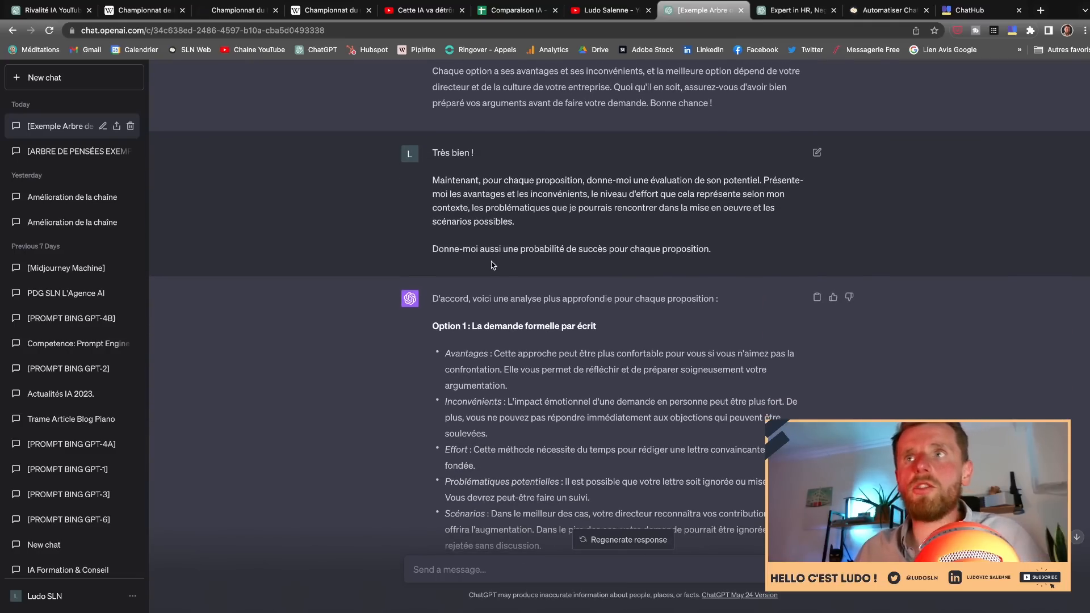
{"action": "left_click_drag", "start_coordinate": [532, 180], "coordinate": [629, 182]}
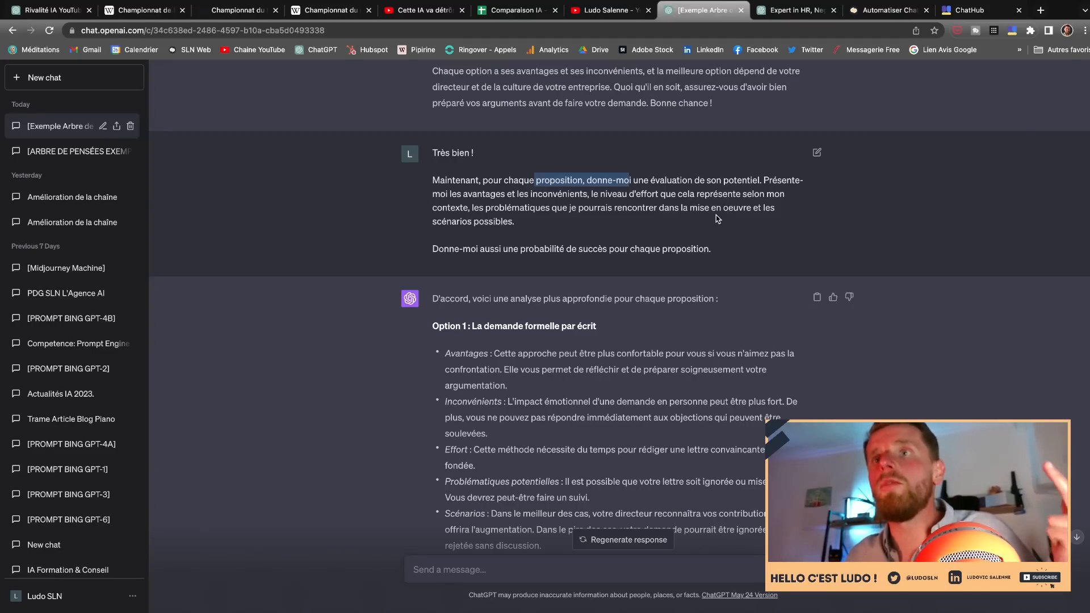
{"action": "scroll", "coordinate": [717, 219], "scroll_direction": "down", "scroll_amount": 4}
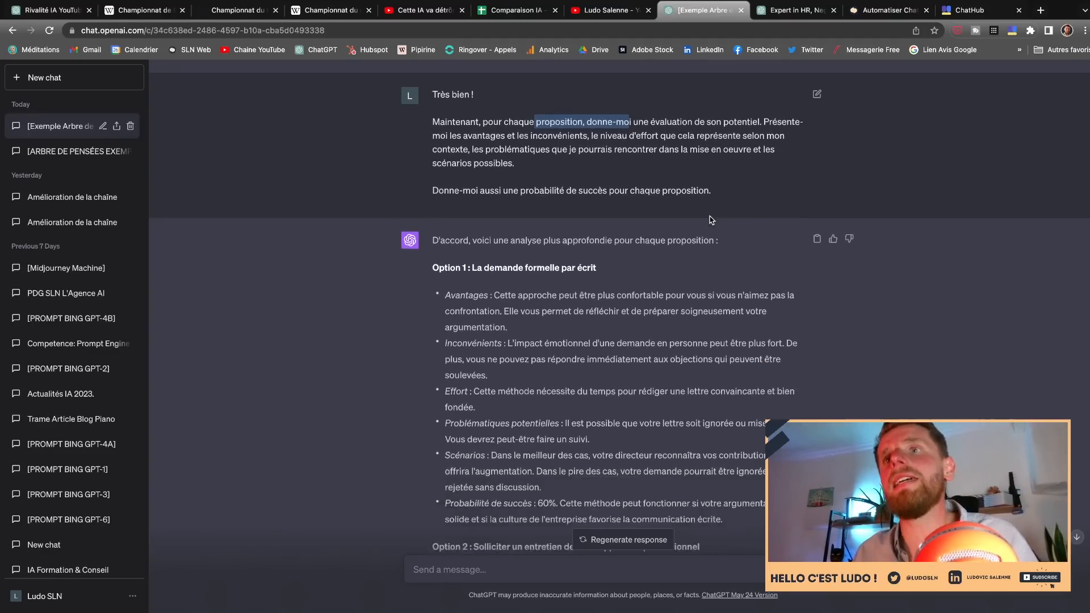
{"action": "left_click_drag", "start_coordinate": [448, 147], "coordinate": [501, 159]}
{"action": "left_click_drag", "start_coordinate": [463, 195], "coordinate": [491, 202]}
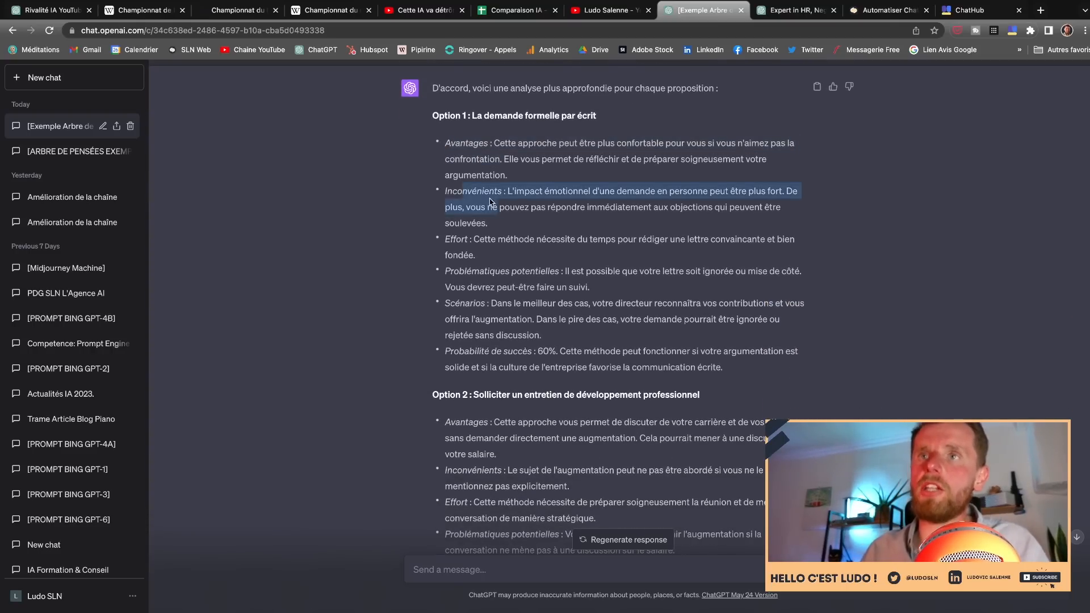
{"action": "left_click_drag", "start_coordinate": [449, 242], "coordinate": [415, 307]}
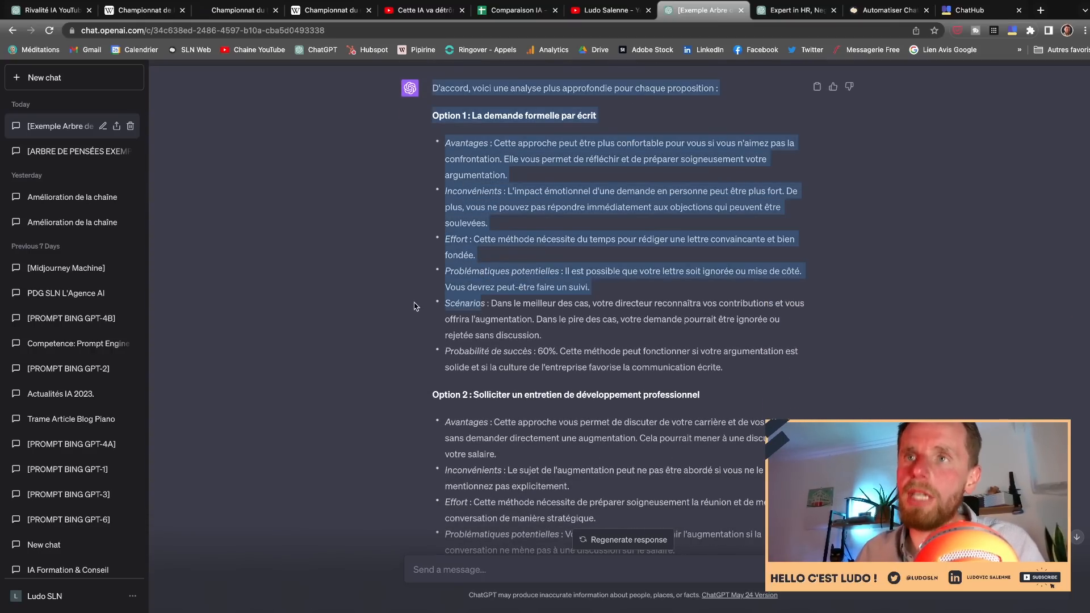
{"action": "left_click", "coordinate": [467, 328]}
- Highlight the "Probabilité de succès" figure of each of the three options in GPT-4's analysis
{"action": "left_click_drag", "start_coordinate": [459, 352], "coordinate": [559, 349]}
{"action": "scroll", "coordinate": [559, 350], "scroll_direction": "down", "scroll_amount": 1}
{"action": "scroll", "coordinate": [559, 349], "scroll_direction": "down", "scroll_amount": 5}
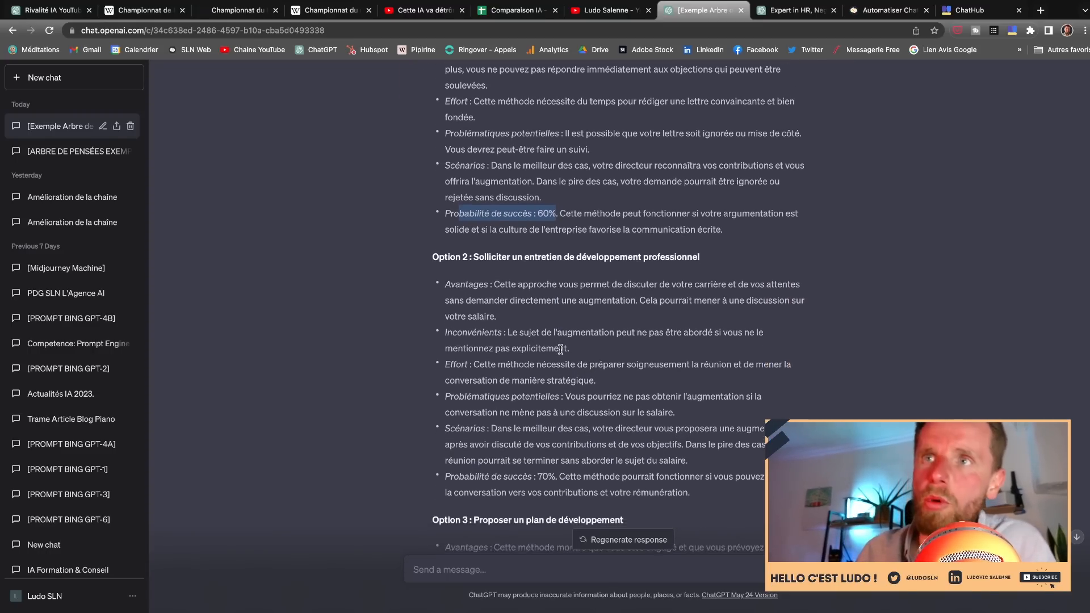
{"action": "double_click", "coordinate": [551, 344]}
{"action": "scroll", "coordinate": [551, 345], "scroll_direction": "down", "scroll_amount": 5}
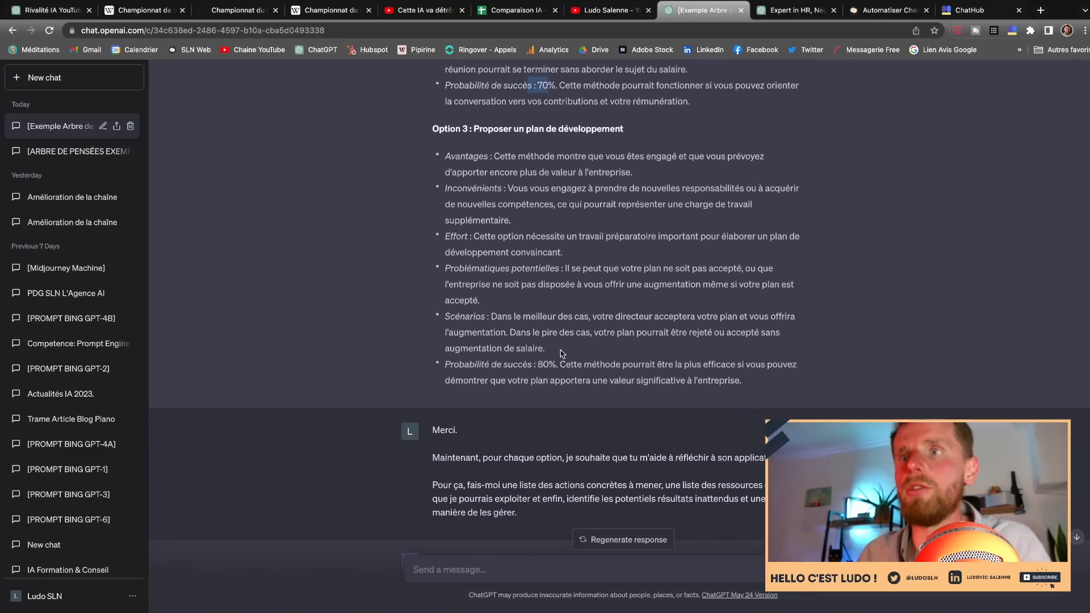
{"action": "left_click_drag", "start_coordinate": [559, 346], "coordinate": [488, 347]}
- Read through the prompt on applying each option, its action lists, and the final ranking of the 3 options
{"action": "scroll", "coordinate": [517, 329], "scroll_direction": "down", "scroll_amount": 3}
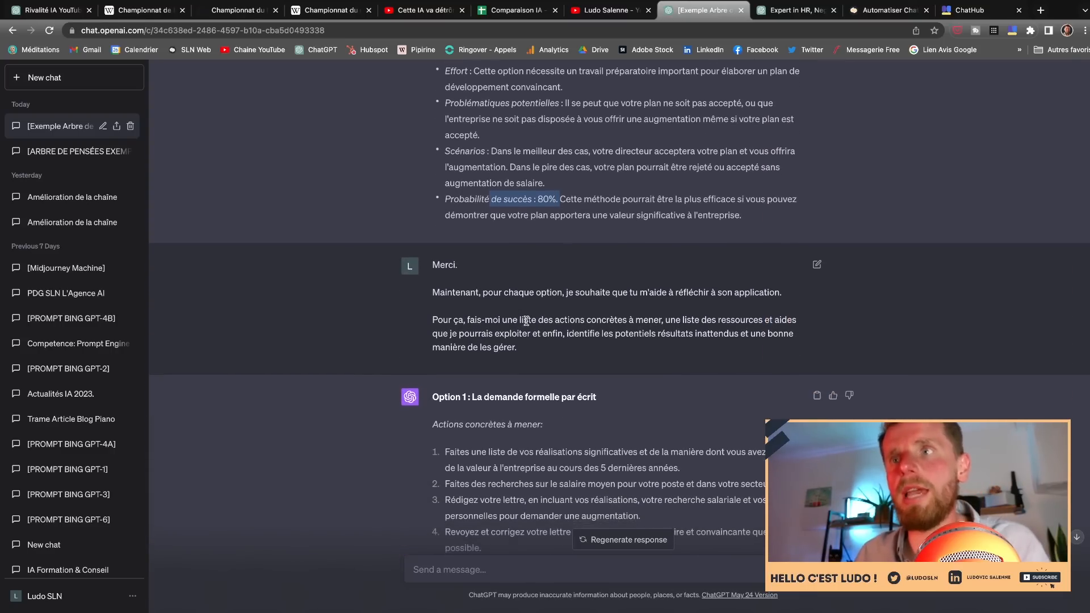
{"action": "scroll", "coordinate": [565, 321], "scroll_direction": "down", "scroll_amount": 2}
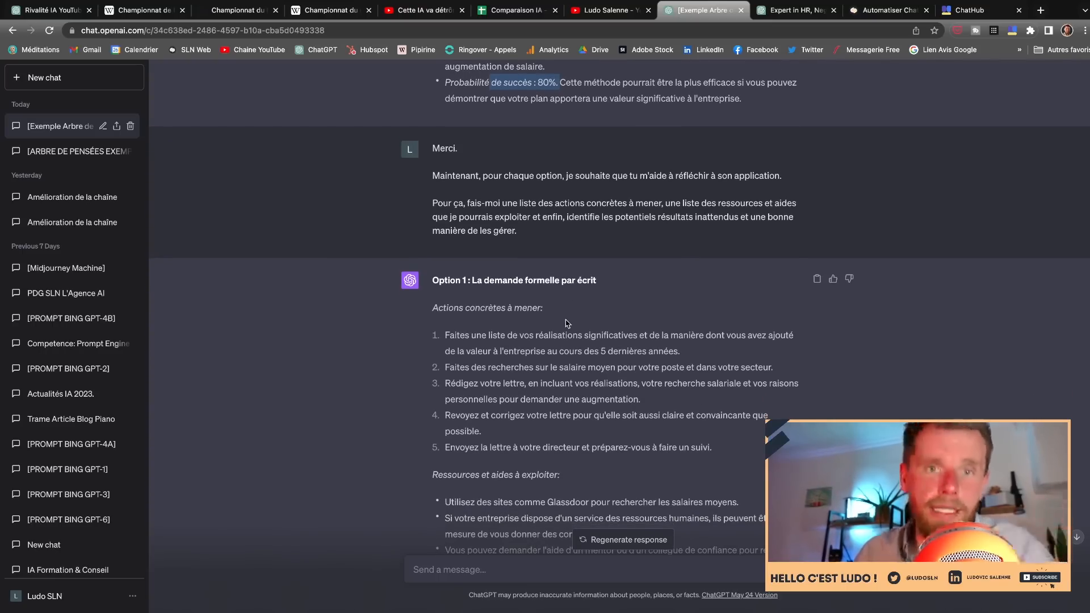
{"action": "scroll", "coordinate": [566, 324], "scroll_direction": "down", "scroll_amount": 2}
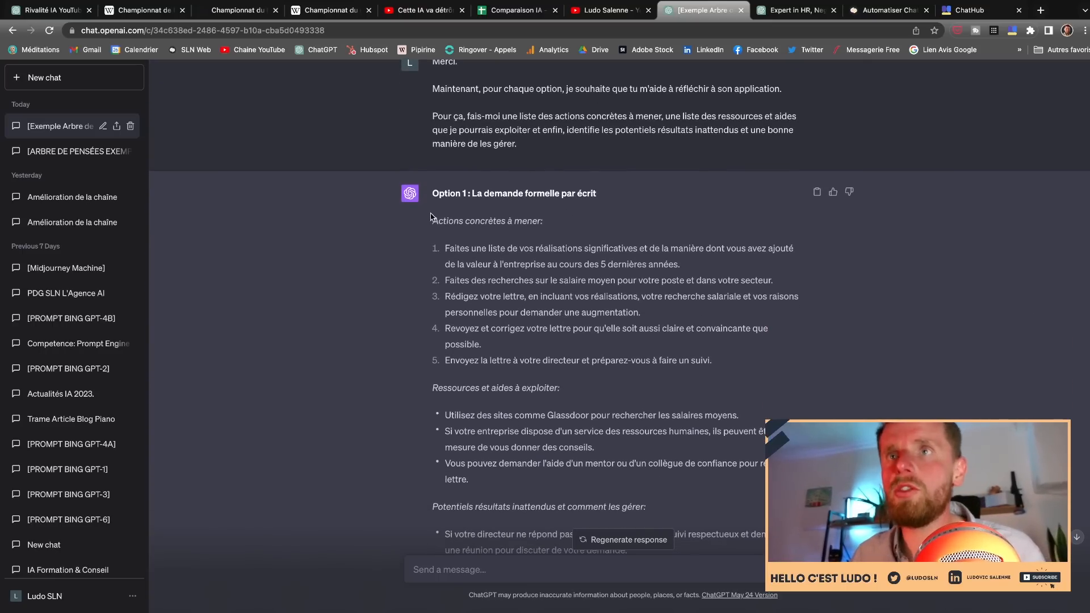
{"action": "scroll", "coordinate": [457, 427], "scroll_direction": "down", "scroll_amount": 20}
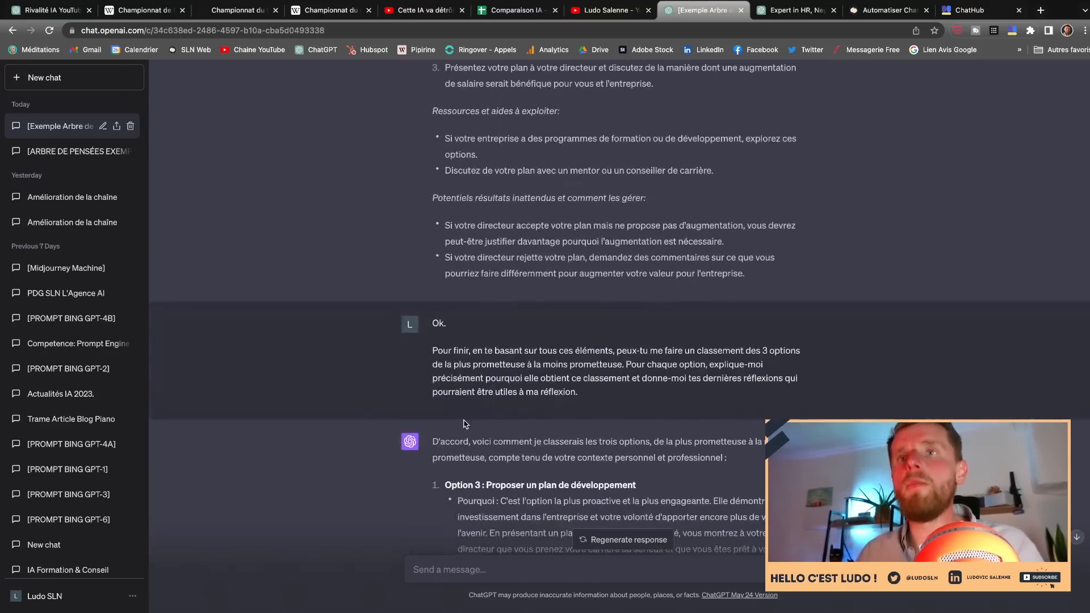
{"action": "scroll", "coordinate": [505, 332], "scroll_direction": "down", "scroll_amount": 2}
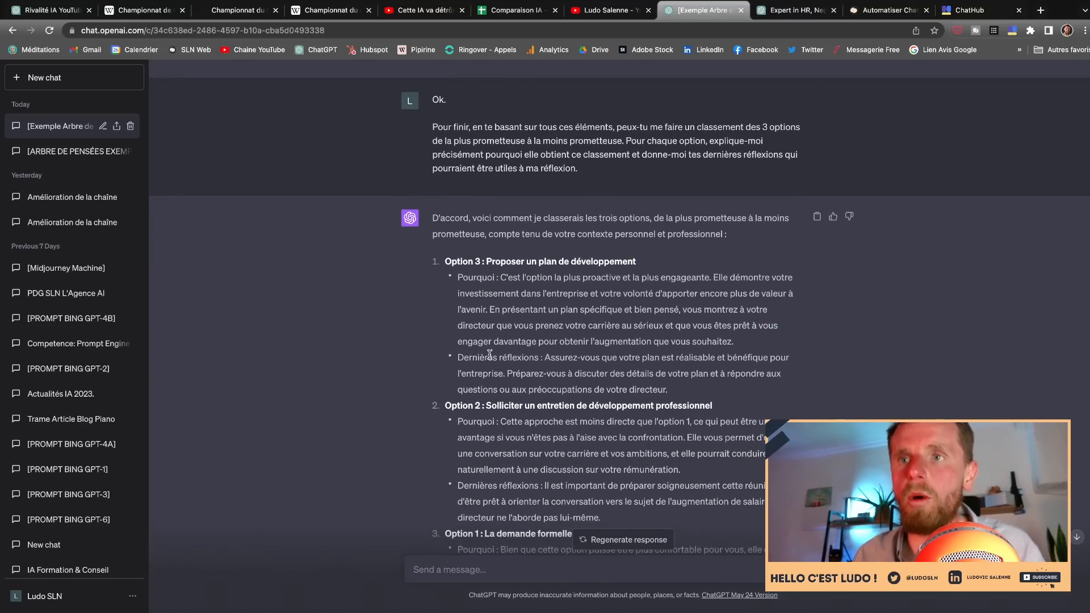
{"action": "scroll", "coordinate": [489, 354], "scroll_direction": "down", "scroll_amount": 2}
- Return to GPT-4's first answer and highlight the opening sentence of Option 1 about being uncomfortable with confrontation
{"action": "scroll", "coordinate": [491, 354], "scroll_direction": "up", "scroll_amount": 15}
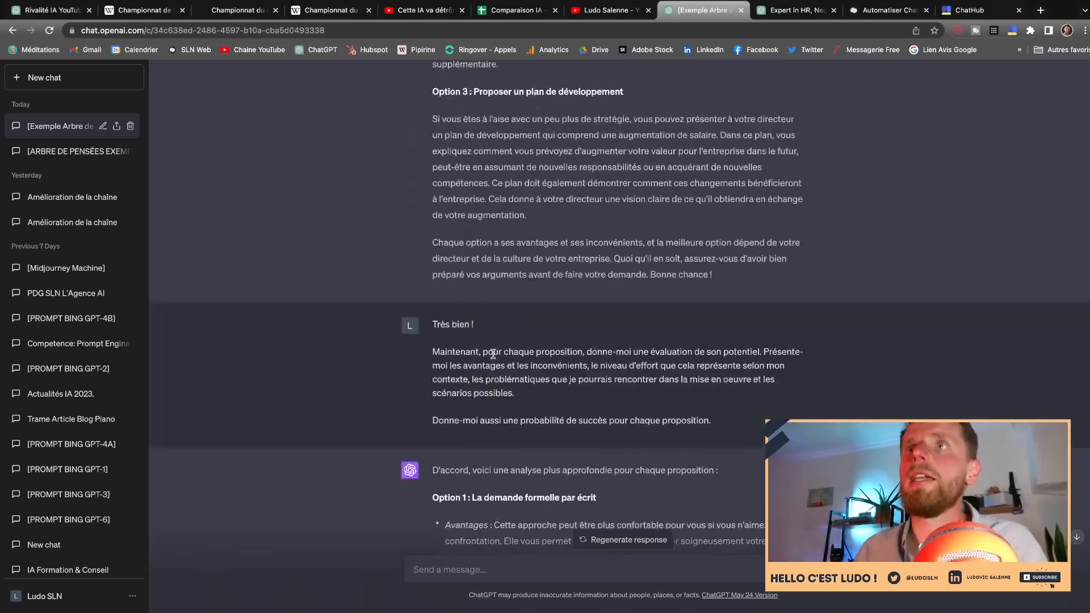
{"action": "scroll", "coordinate": [493, 354], "scroll_direction": "up", "scroll_amount": 12}
{"action": "scroll", "coordinate": [494, 353], "scroll_direction": "down", "scroll_amount": 2}
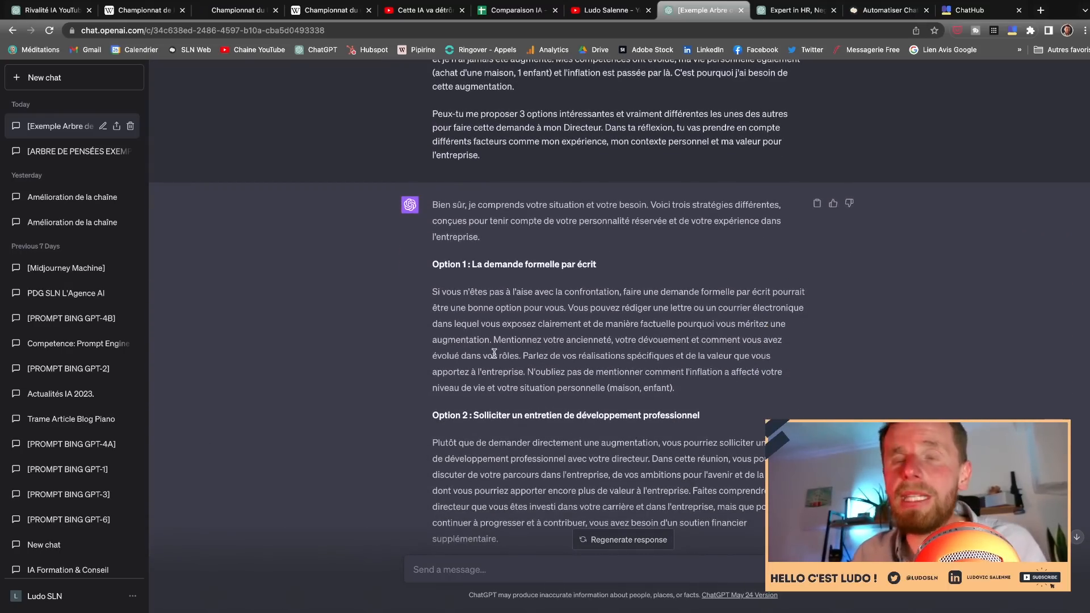
{"action": "scroll", "coordinate": [494, 353], "scroll_direction": "down", "scroll_amount": 1}
{"action": "scroll", "coordinate": [503, 266], "scroll_direction": "up", "scroll_amount": 3}
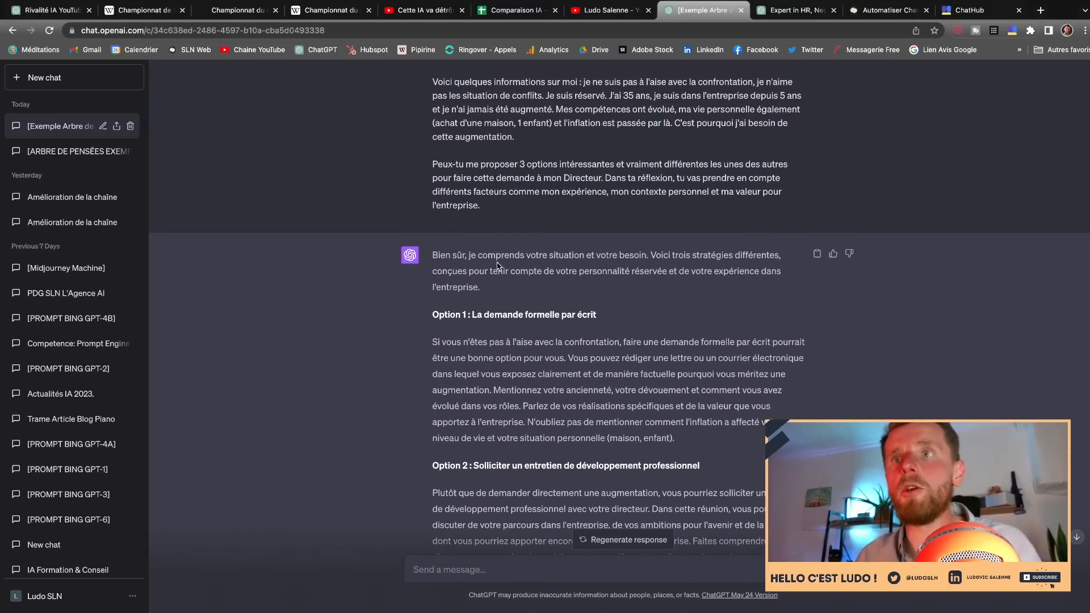
{"action": "scroll", "coordinate": [504, 293], "scroll_direction": "up", "scroll_amount": 1}
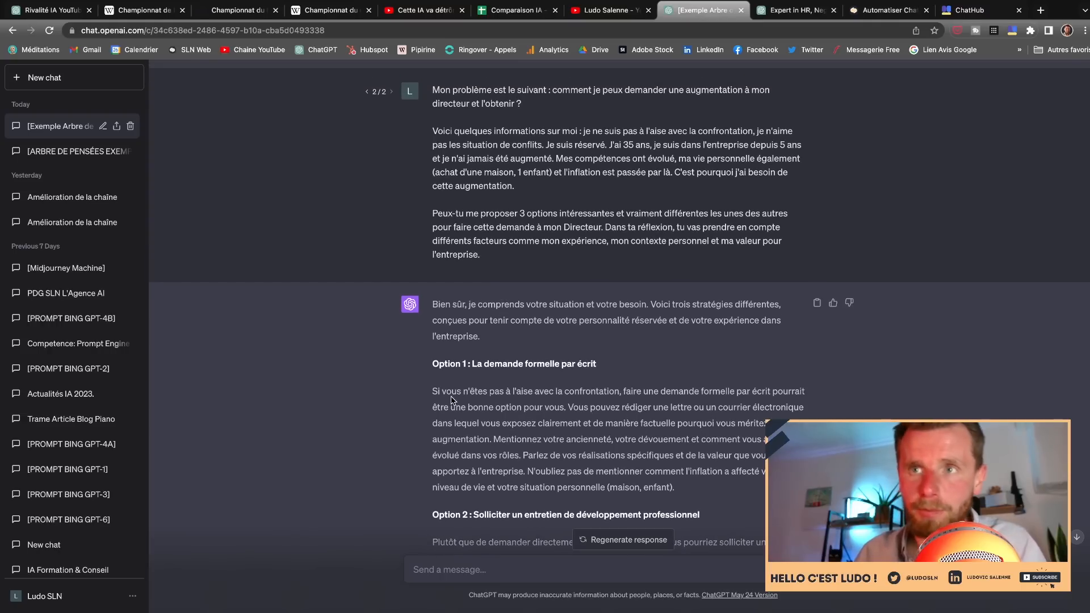
{"action": "left_click_drag", "start_coordinate": [433, 391], "coordinate": [596, 406]}
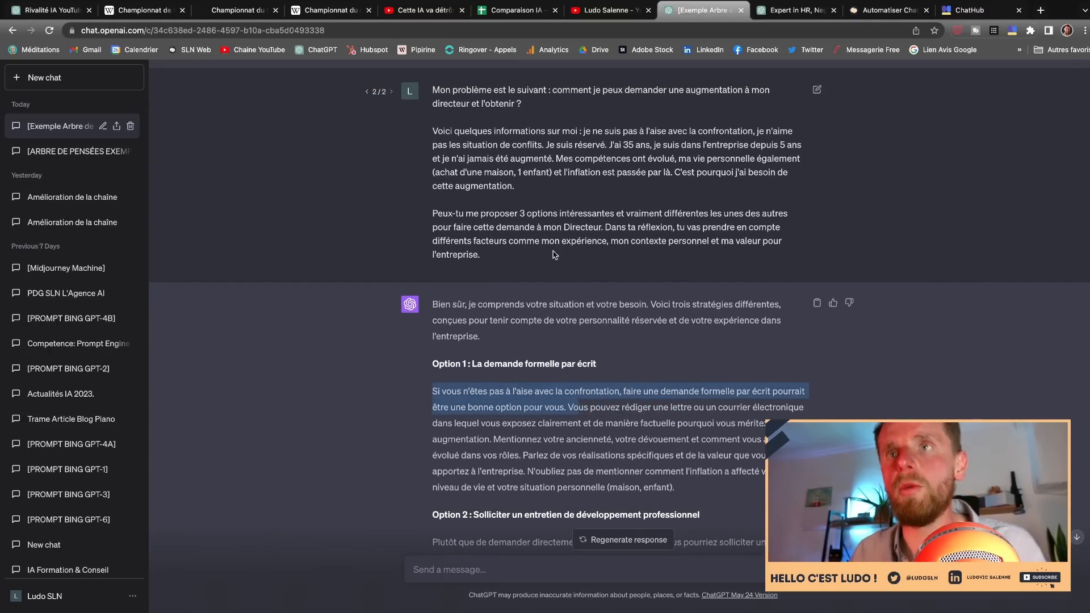
- Highlight the age and seniority, missing raise, personal life and dislike of confrontation details in the raise prompt
{"action": "scroll", "coordinate": [514, 214], "scroll_direction": "up", "scroll_amount": 1}
{"action": "left_click_drag", "start_coordinate": [612, 181], "coordinate": [770, 196]}
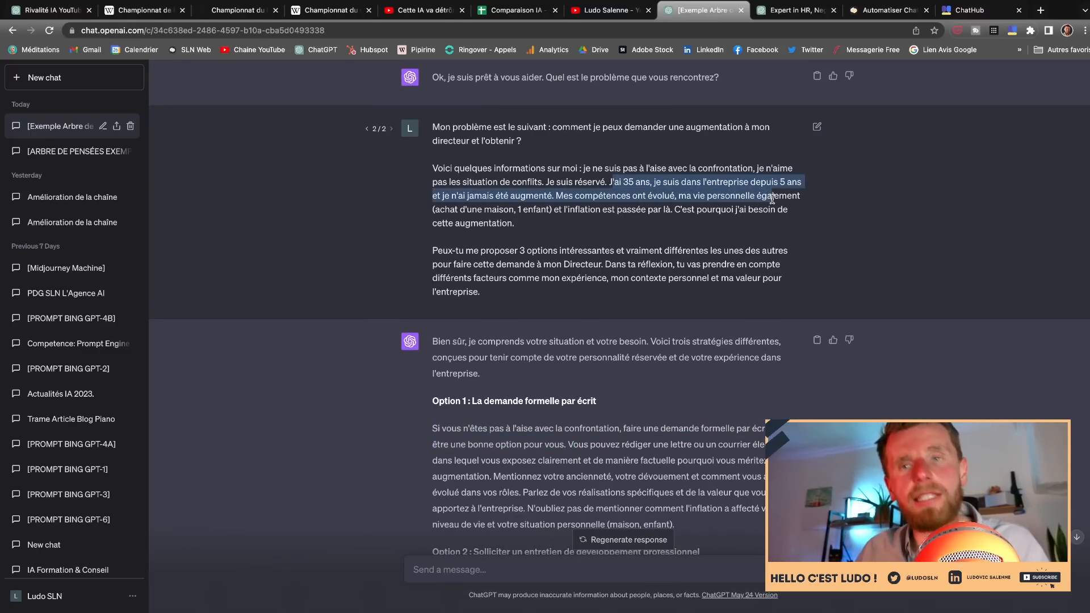
{"action": "left_click", "coordinate": [686, 183]}
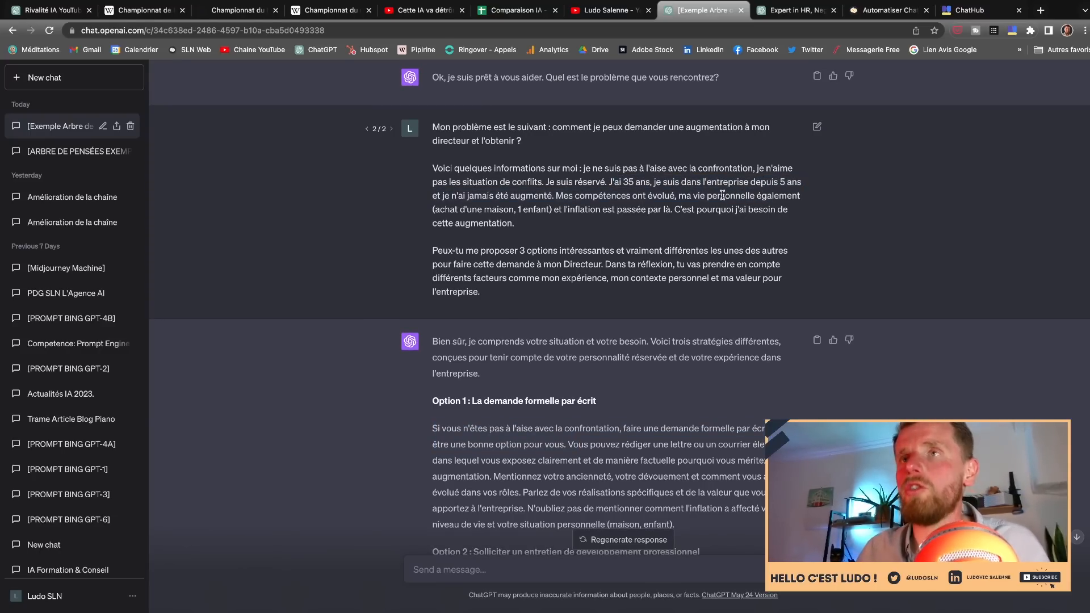
{"action": "left_click_drag", "start_coordinate": [464, 196], "coordinate": [570, 198]}
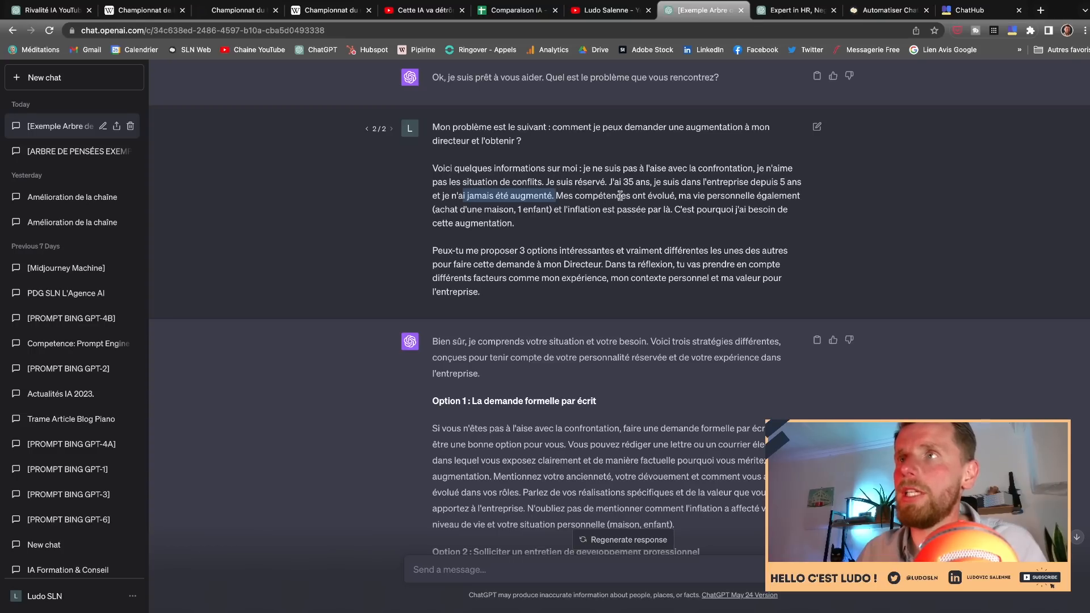
{"action": "left_click_drag", "start_coordinate": [687, 196], "coordinate": [717, 194]}
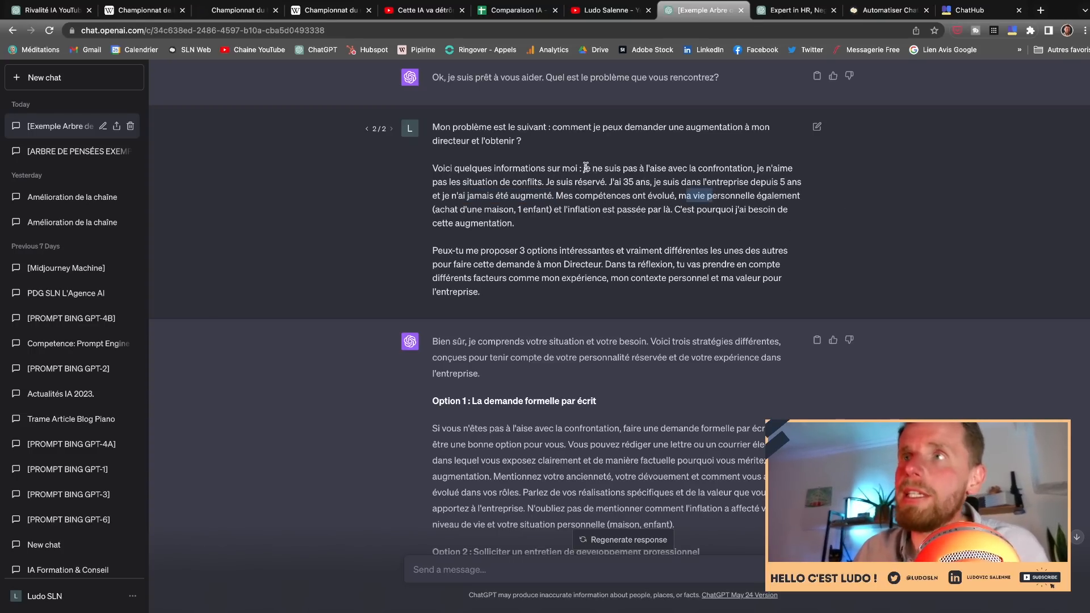
{"action": "left_click_drag", "start_coordinate": [586, 167], "coordinate": [541, 182]}
- Highlight the titles of Option 1, Option 2 and Option 3 one after another in GPT-4's first answer
{"action": "scroll", "coordinate": [509, 295], "scroll_direction": "down", "scroll_amount": 3}
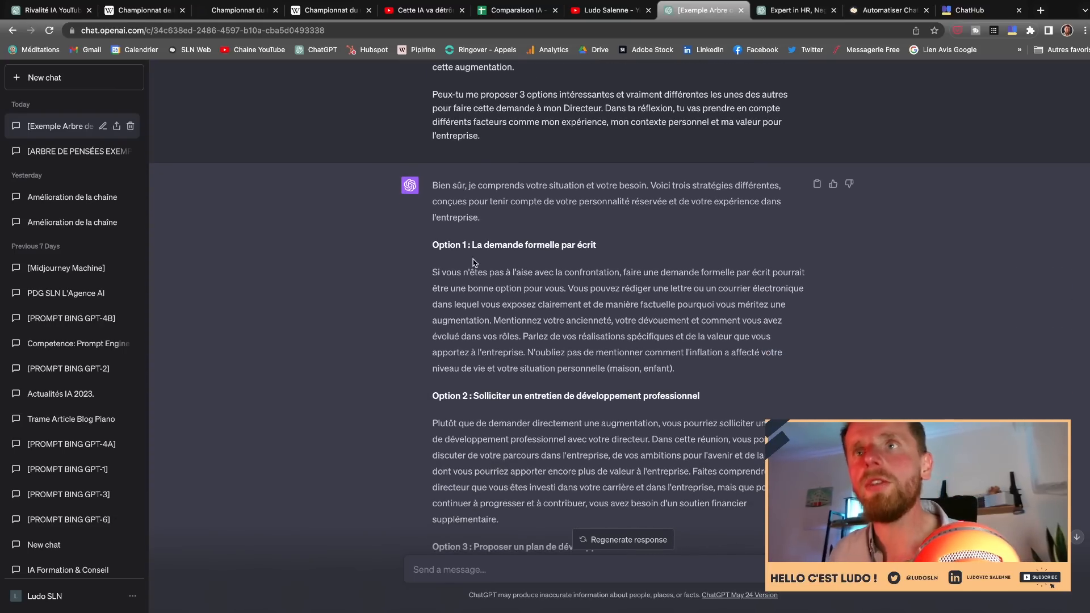
{"action": "left_click_drag", "start_coordinate": [467, 245], "coordinate": [617, 265]}
{"action": "scroll", "coordinate": [624, 283], "scroll_direction": "down", "scroll_amount": 1}
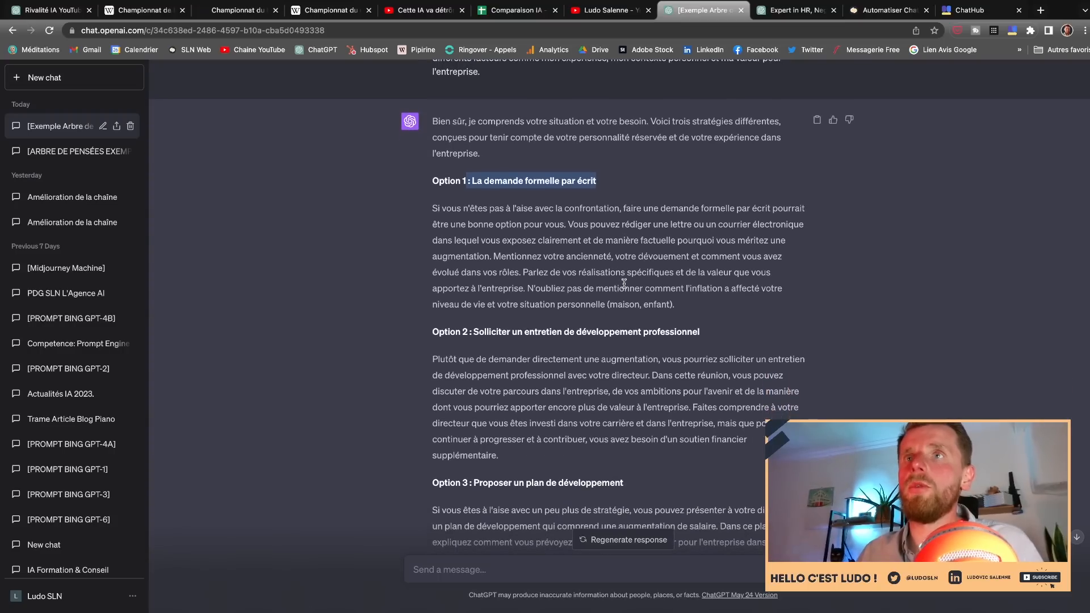
{"action": "scroll", "coordinate": [623, 283], "scroll_direction": "down", "scroll_amount": 1}
{"action": "left_click_drag", "start_coordinate": [479, 293], "coordinate": [727, 300]}
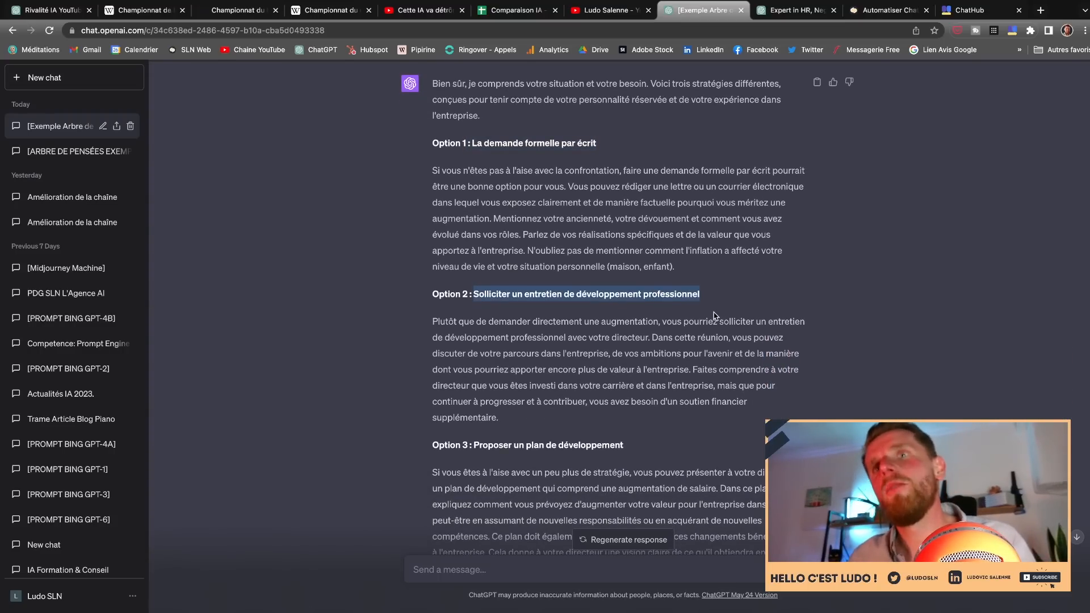
{"action": "scroll", "coordinate": [704, 318], "scroll_direction": "down", "scroll_amount": 3}
{"action": "left_click", "coordinate": [476, 311]}
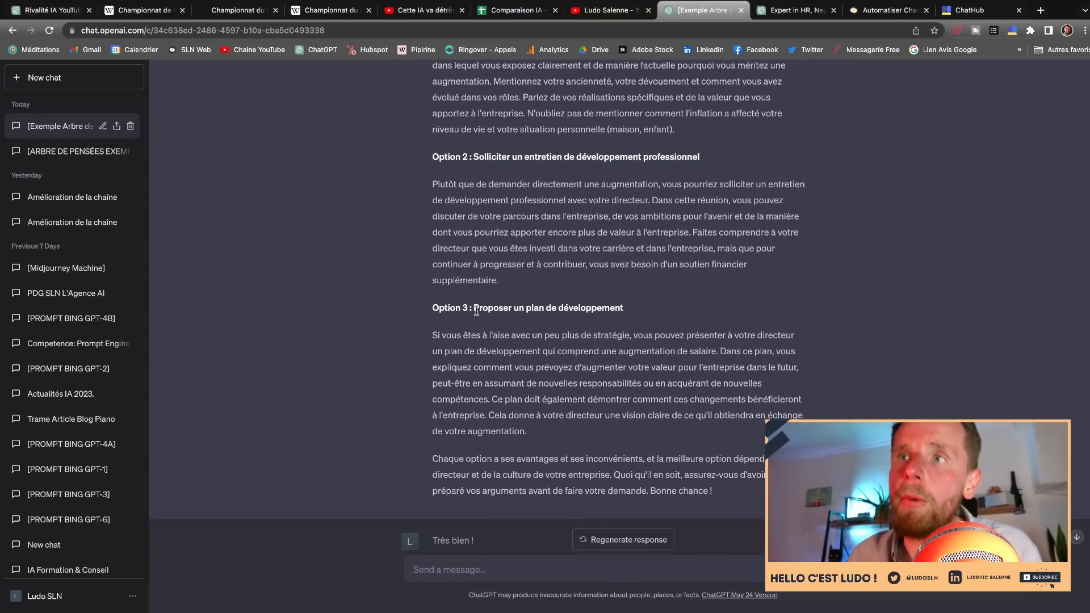
{"action": "left_click_drag", "start_coordinate": [476, 311], "coordinate": [641, 313]}
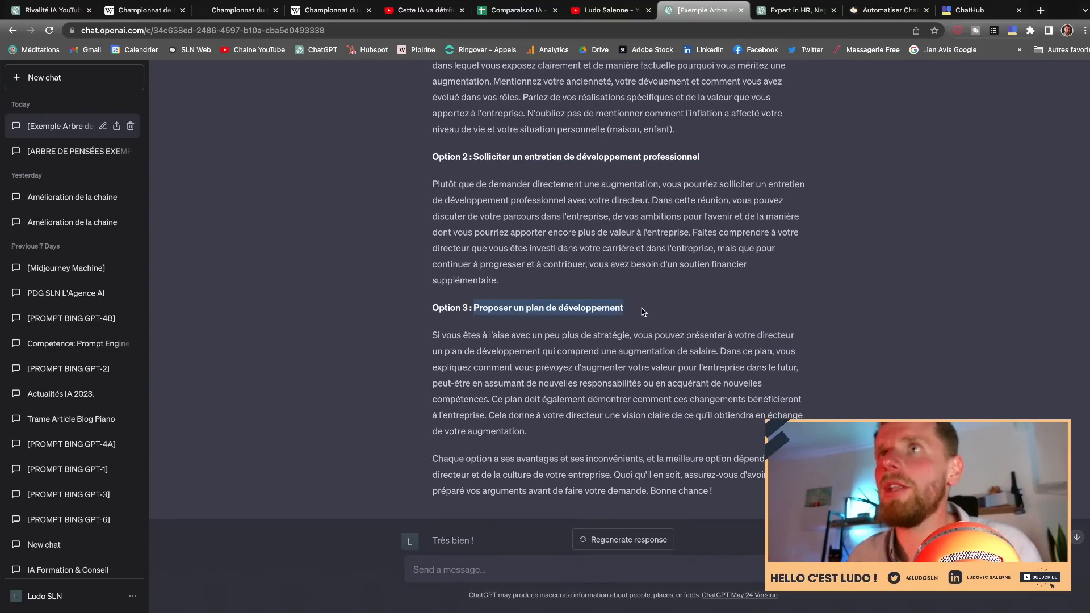
- Highlight parts of the Option 1 and Option 2 titles again, and go on to Option 1's "Actions concrètes à mener" list
{"action": "scroll", "coordinate": [643, 312], "scroll_direction": "up", "scroll_amount": 2}
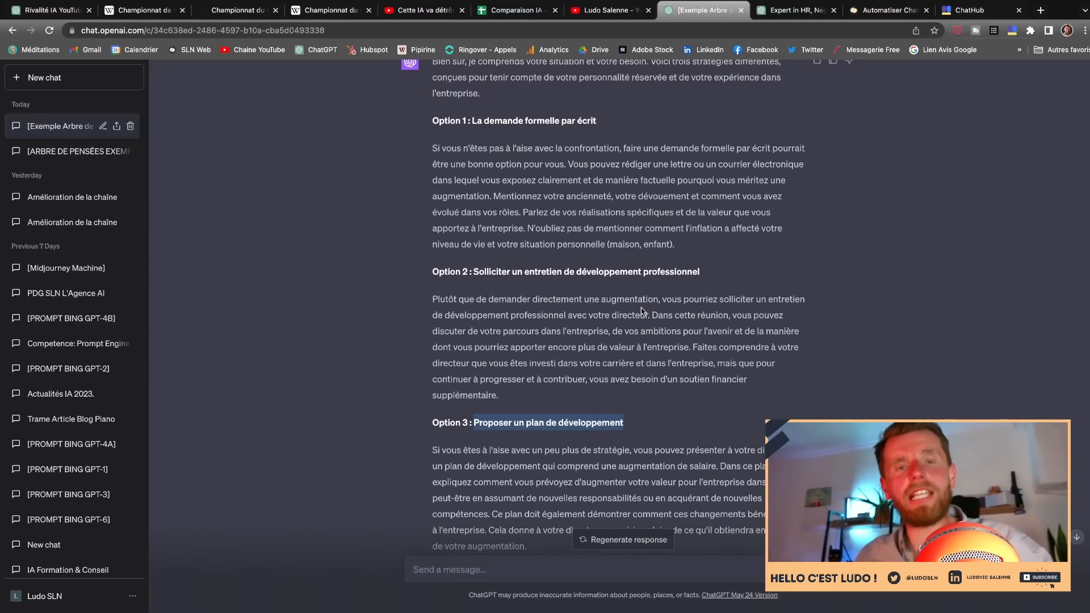
{"action": "left_click_drag", "start_coordinate": [505, 117], "coordinate": [605, 135]}
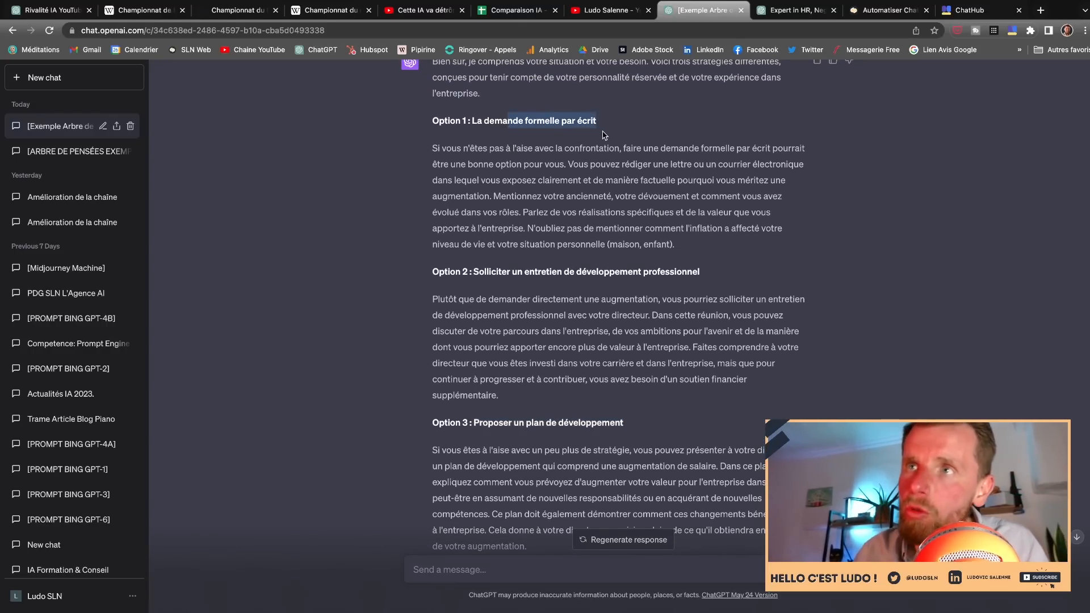
{"action": "left_click_drag", "start_coordinate": [565, 266], "coordinate": [658, 287]}
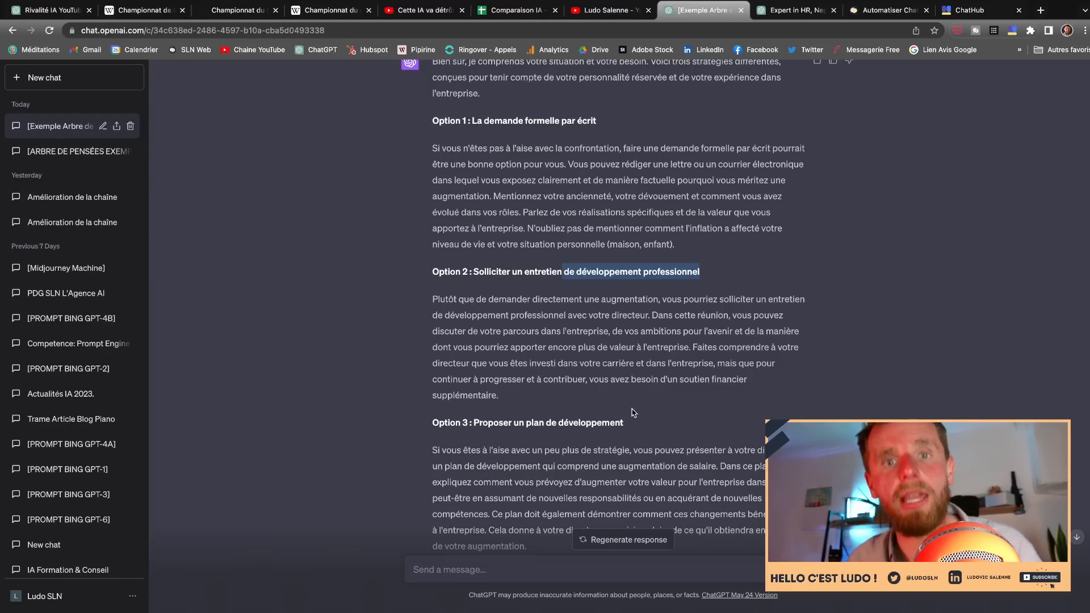
{"action": "scroll", "coordinate": [634, 413], "scroll_direction": "down", "scroll_amount": 10}
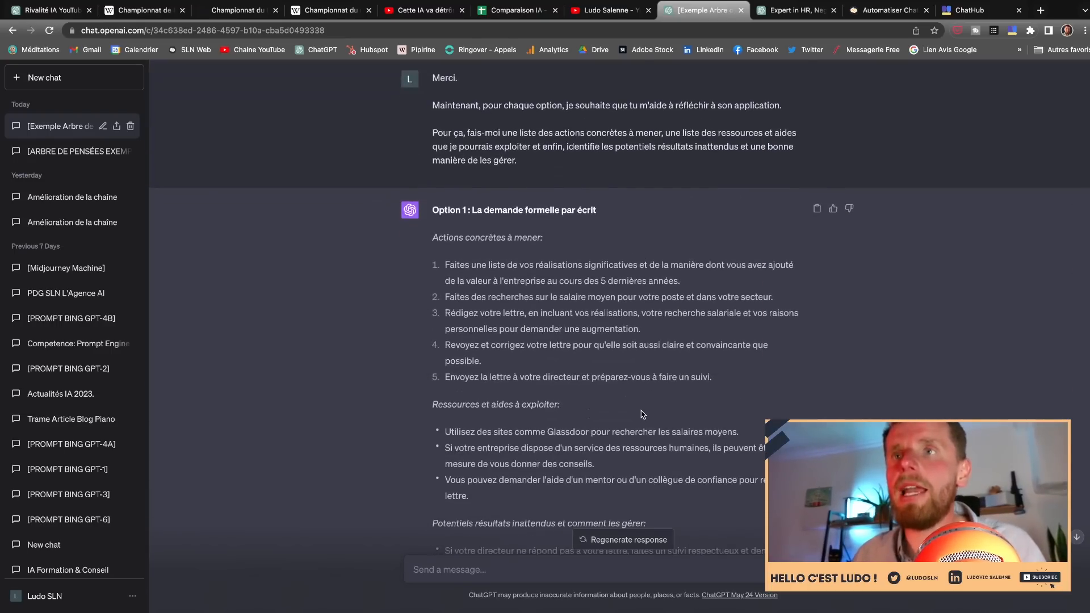
- Highlight the success probabilities of Option 3 and Option 2 in GPT-4's evaluation, including part of Option 3's title, and go back to Option 1's
{"action": "scroll", "coordinate": [642, 414], "scroll_direction": "up", "scroll_amount": 5}
{"action": "left_click_drag", "start_coordinate": [560, 312], "coordinate": [518, 313]}
{"action": "scroll", "coordinate": [592, 270], "scroll_direction": "up", "scroll_amount": 1}
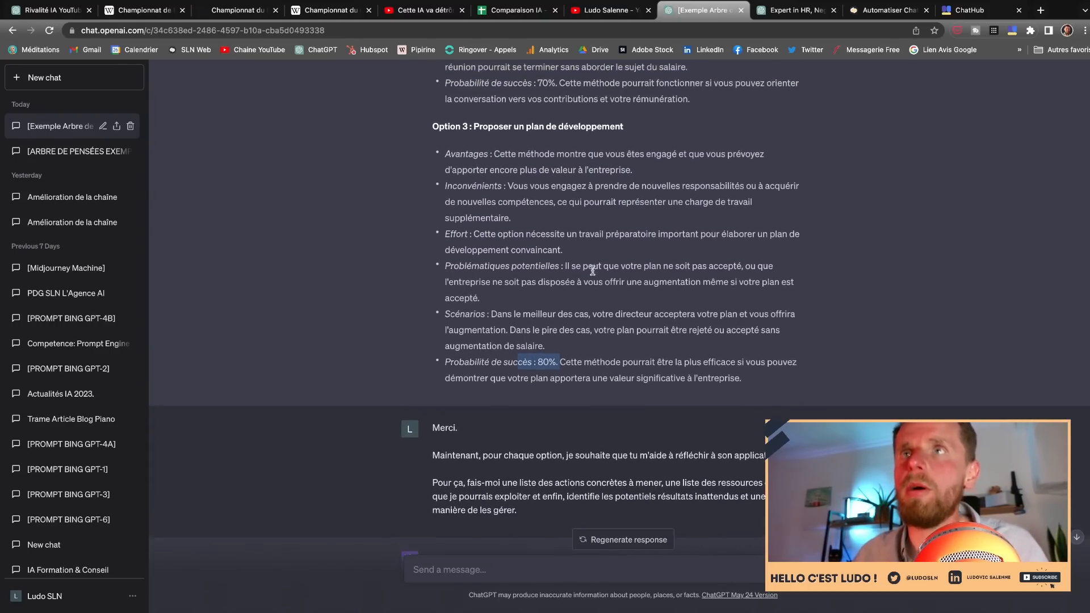
{"action": "scroll", "coordinate": [593, 271], "scroll_direction": "up", "scroll_amount": 1}
{"action": "left_click_drag", "start_coordinate": [545, 140], "coordinate": [508, 140]}
{"action": "scroll", "coordinate": [562, 227], "scroll_direction": "up", "scroll_amount": 5}
{"action": "scroll", "coordinate": [551, 319], "scroll_direction": "down", "scroll_amount": 1}
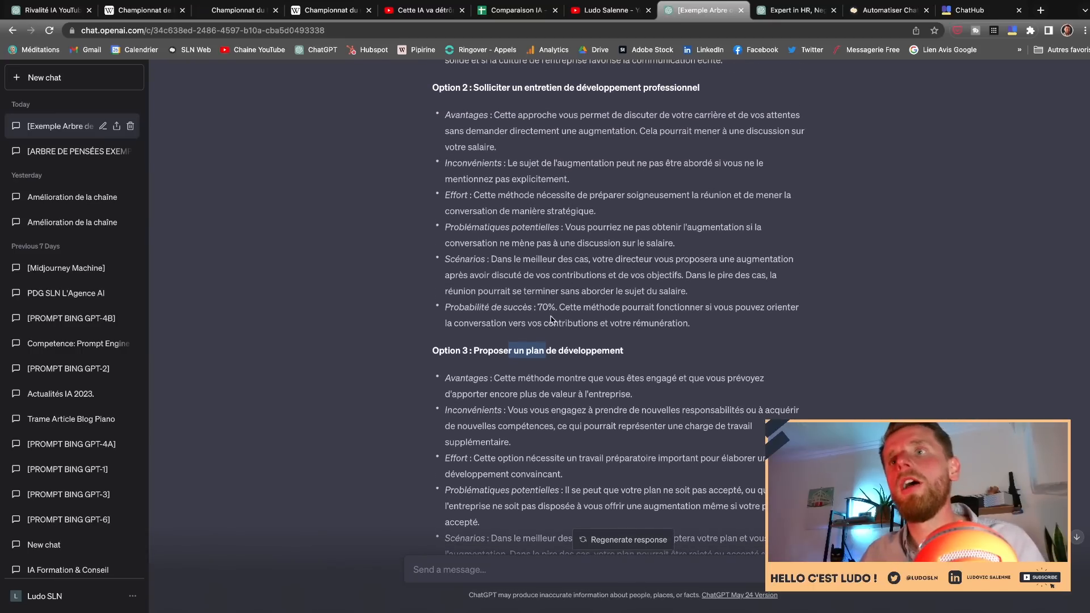
{"action": "left_click_drag", "start_coordinate": [552, 307], "coordinate": [522, 298]}
{"action": "scroll", "coordinate": [539, 103], "scroll_direction": "up", "scroll_amount": 2}
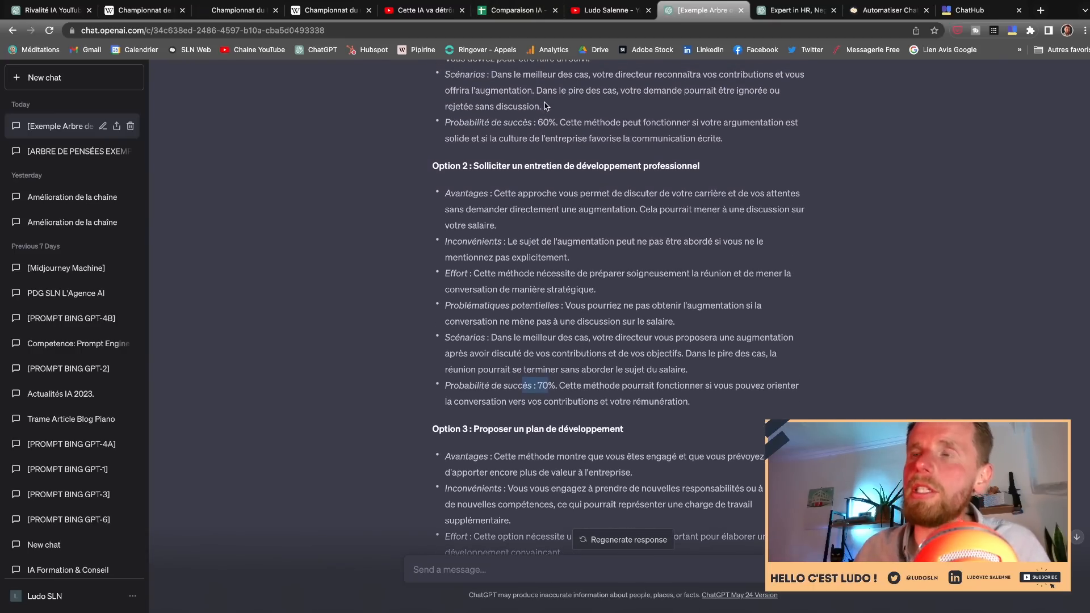
{"action": "scroll", "coordinate": [570, 109], "scroll_direction": "up", "scroll_amount": 4}
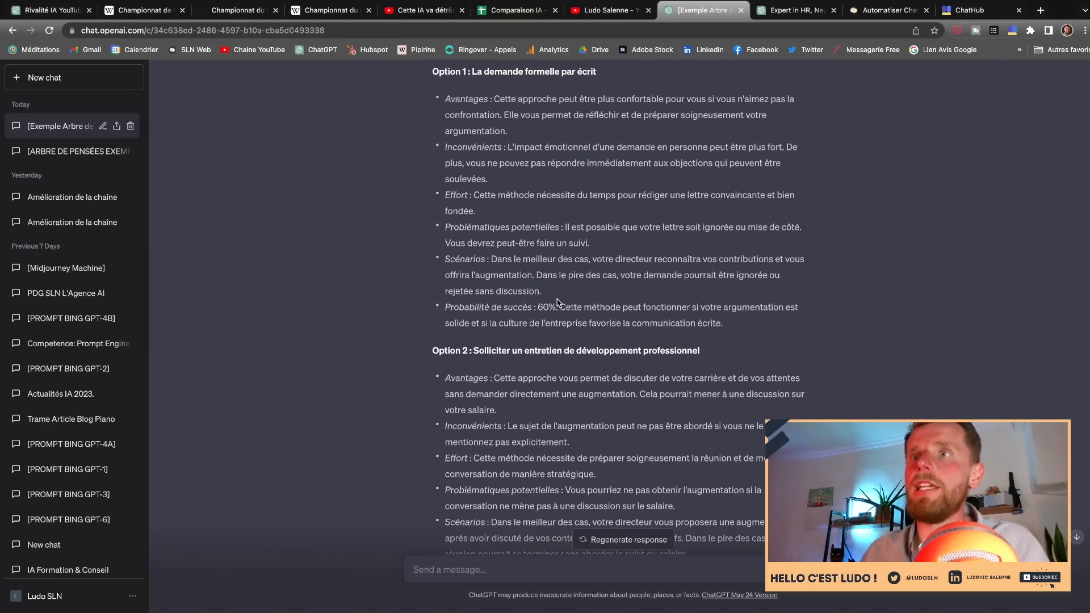
{"action": "scroll", "coordinate": [582, 172], "scroll_direction": "up", "scroll_amount": 2}
- Read through GPT-4's action lists for each option and its final ranking, and return to the start of the conversation
{"action": "scroll", "coordinate": [588, 164], "scroll_direction": "down", "scroll_amount": 15}
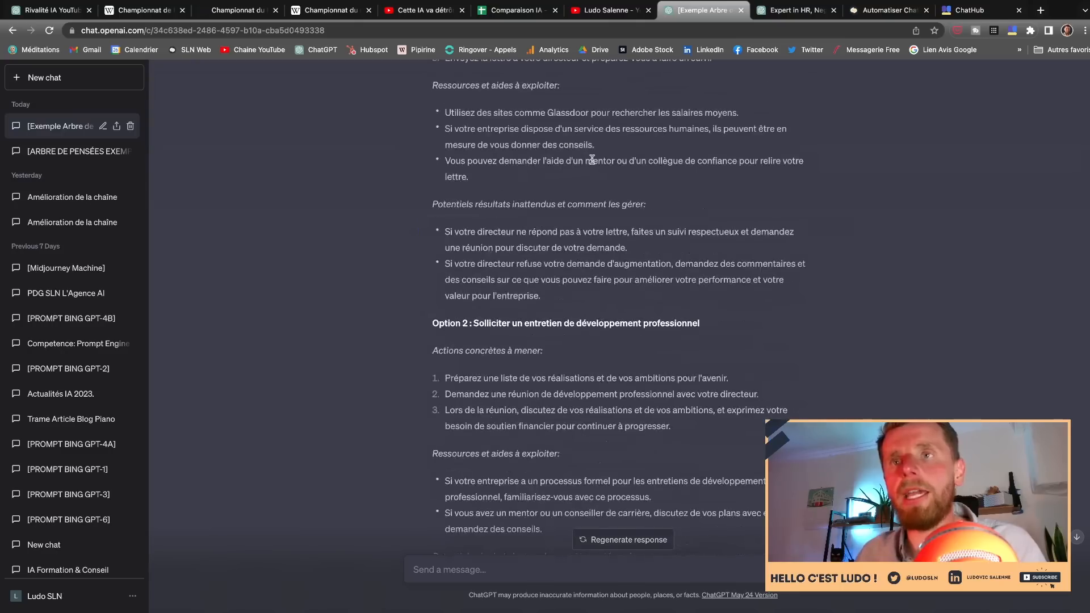
{"action": "scroll", "coordinate": [593, 161], "scroll_direction": "down", "scroll_amount": 3}
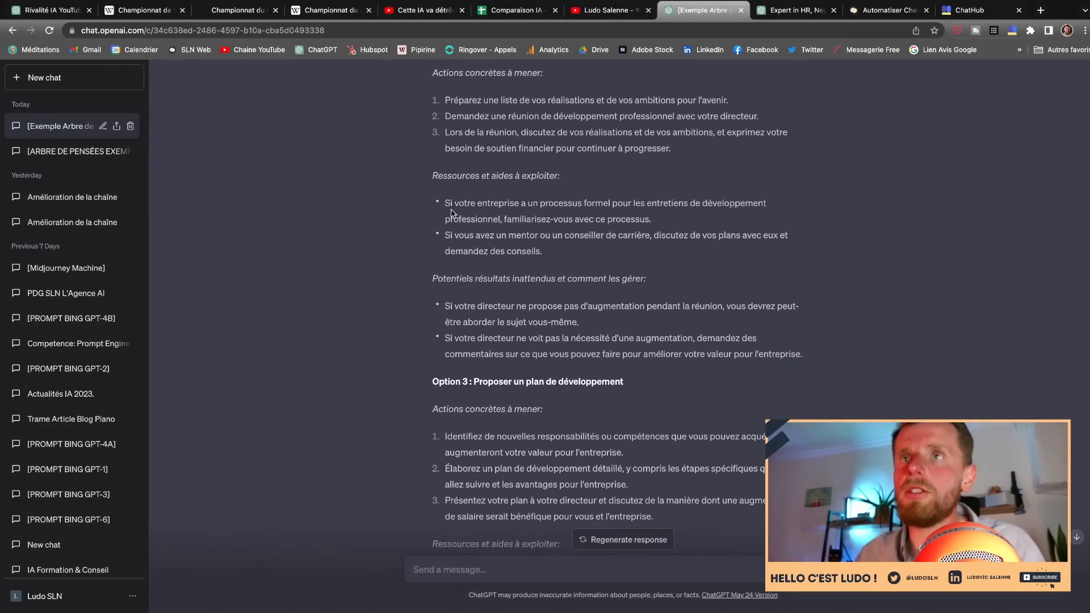
{"action": "scroll", "coordinate": [454, 210], "scroll_direction": "down", "scroll_amount": 8}
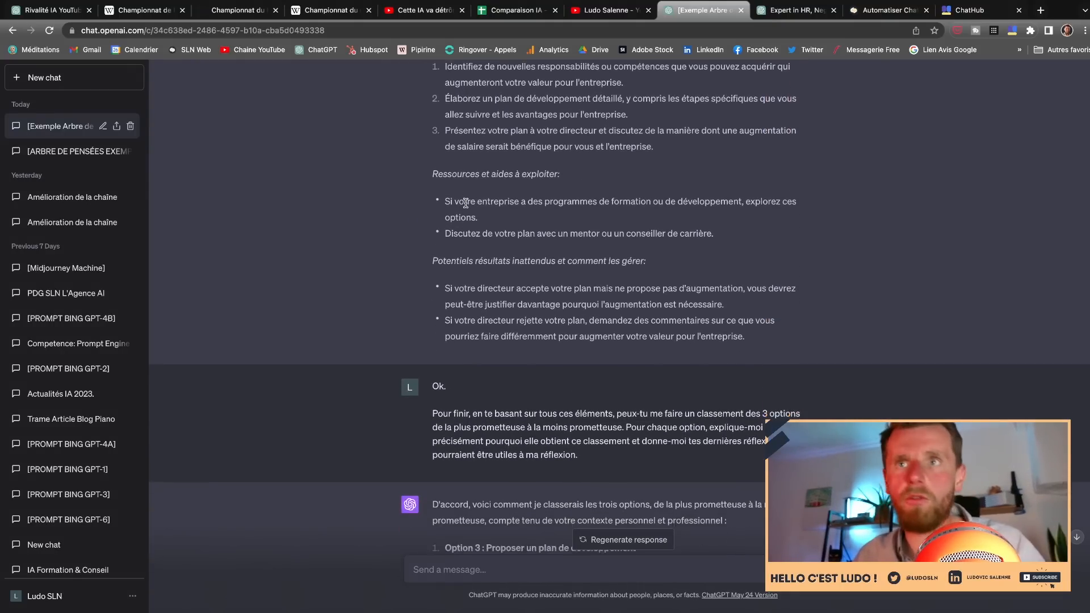
{"action": "scroll", "coordinate": [466, 203], "scroll_direction": "down", "scroll_amount": 9}
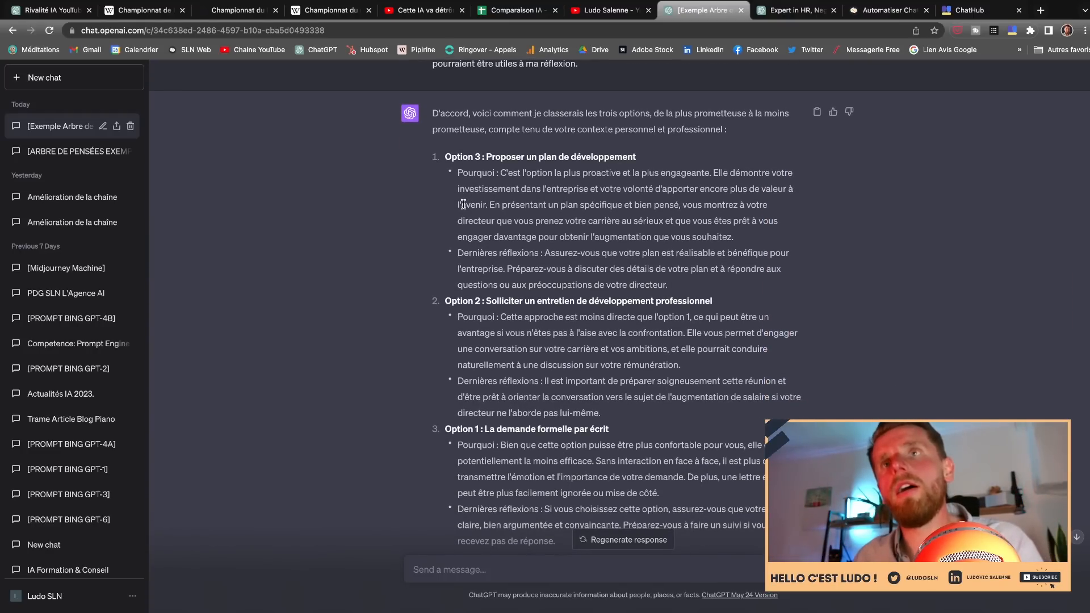
{"action": "scroll", "coordinate": [463, 204], "scroll_direction": "down", "scroll_amount": 15}
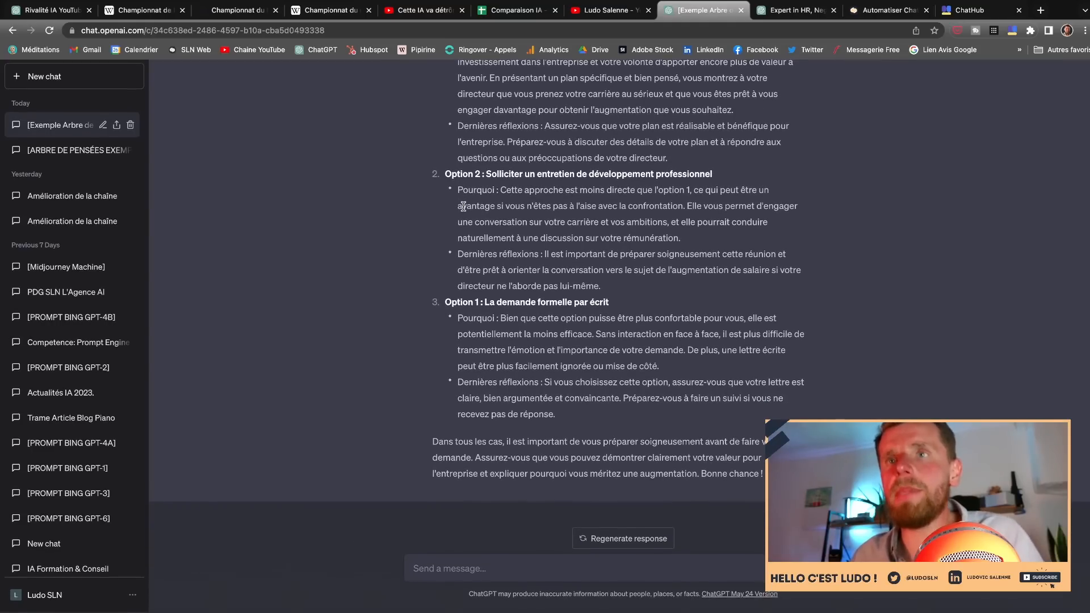
{"action": "scroll", "coordinate": [463, 207], "scroll_direction": "up", "scroll_amount": 20}
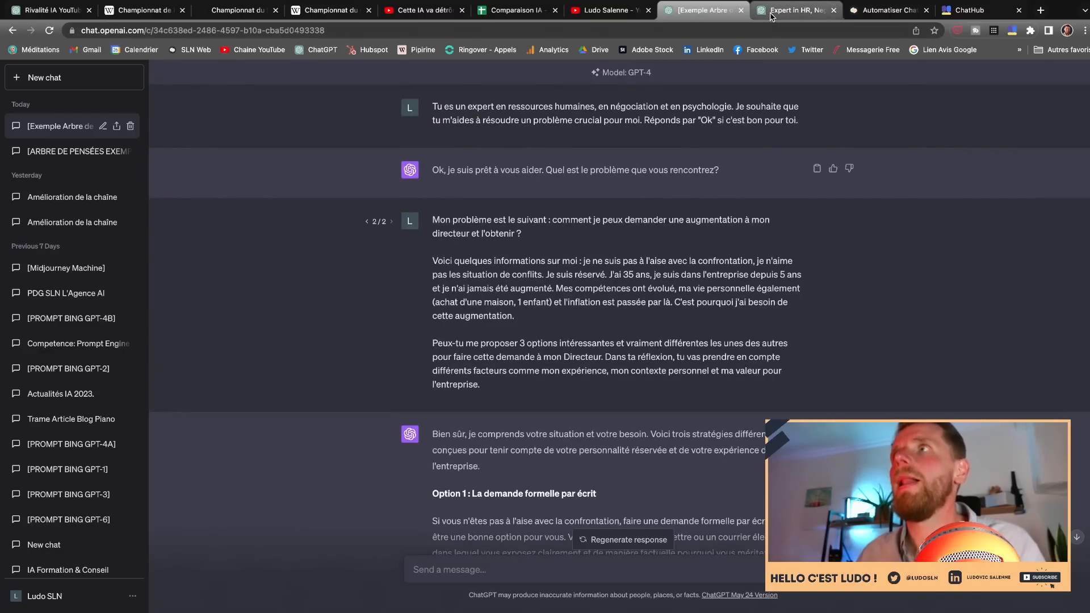
- Switch to the GPT-3.5 raise conversation and highlight its first reply, the raise question and the personal details in the prompt
{"action": "left_click", "coordinate": [795, 10]}
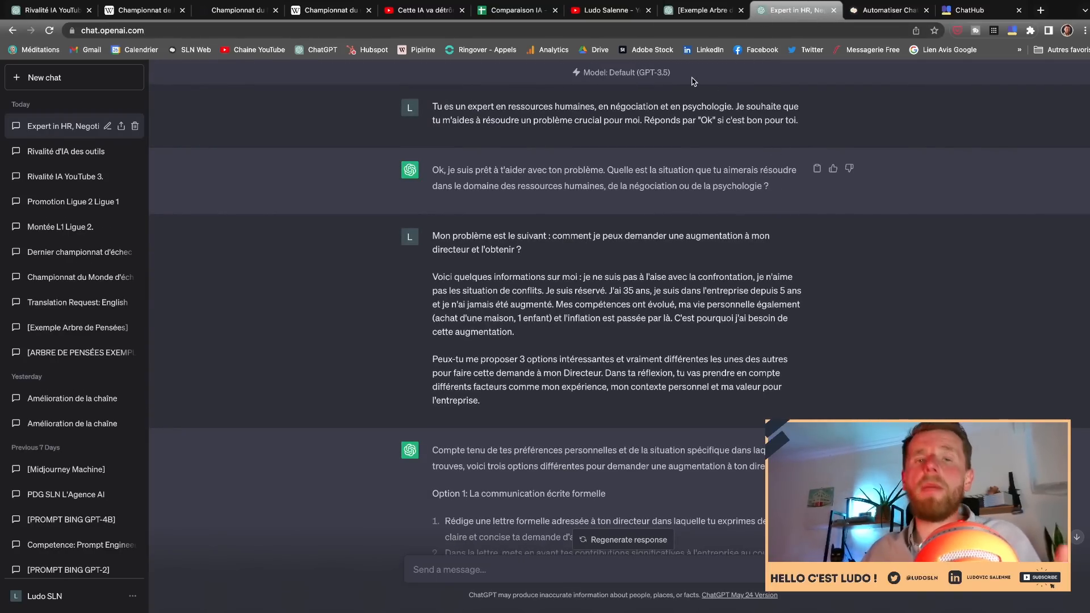
{"action": "left_click_drag", "start_coordinate": [435, 174], "coordinate": [638, 186]}
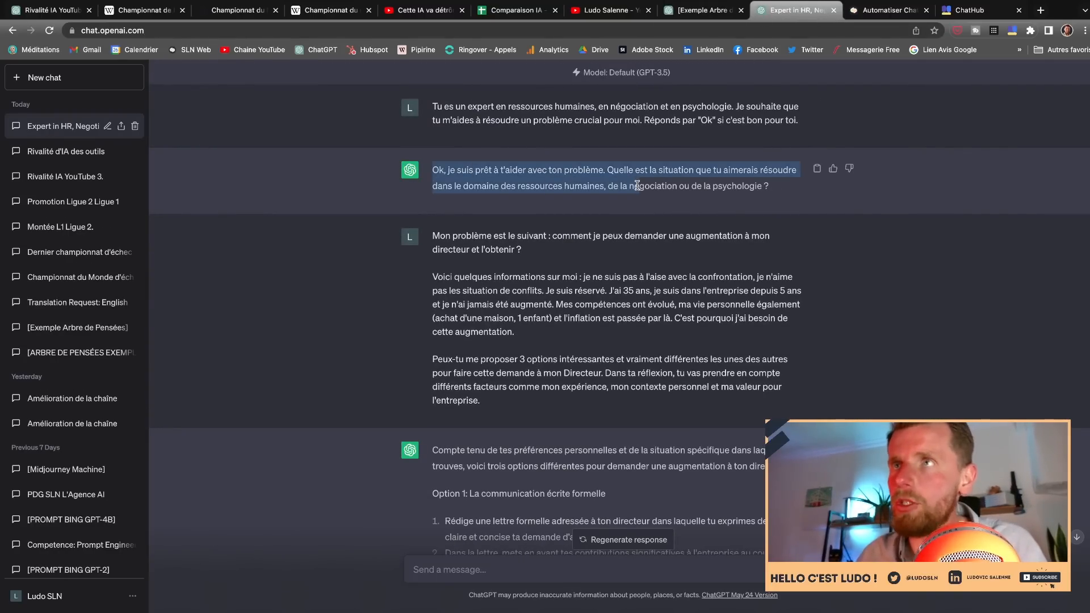
{"action": "scroll", "coordinate": [679, 162], "scroll_direction": "down", "scroll_amount": 2}
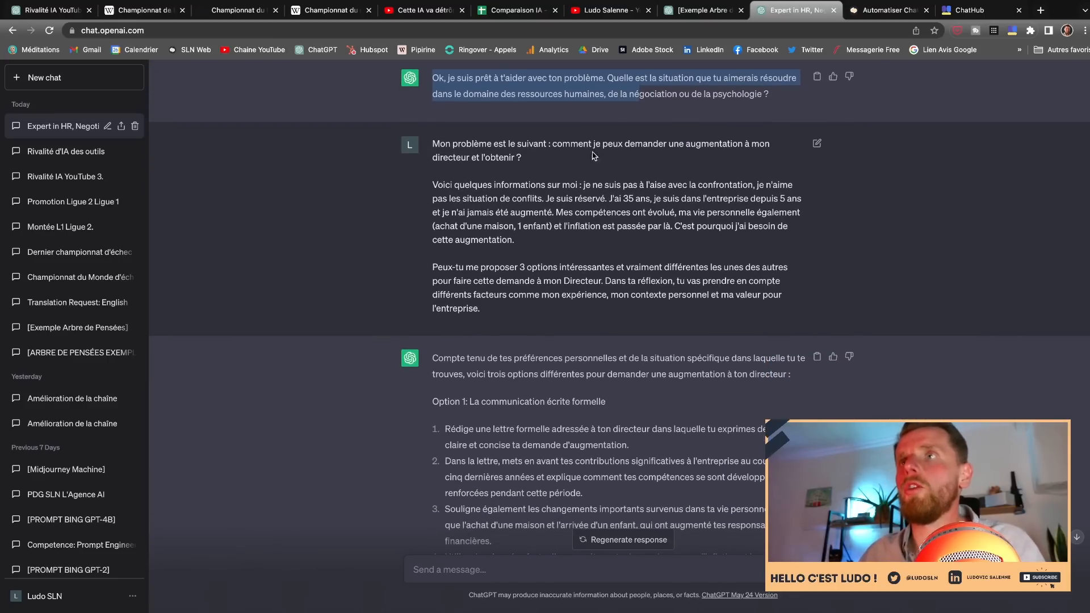
{"action": "left_click", "coordinate": [555, 145]}
{"action": "left_click_drag", "start_coordinate": [566, 149], "coordinate": [525, 159]}
{"action": "left_click_drag", "start_coordinate": [625, 199], "coordinate": [760, 226]}
{"action": "scroll", "coordinate": [798, 182], "scroll_direction": "down", "scroll_amount": 3}
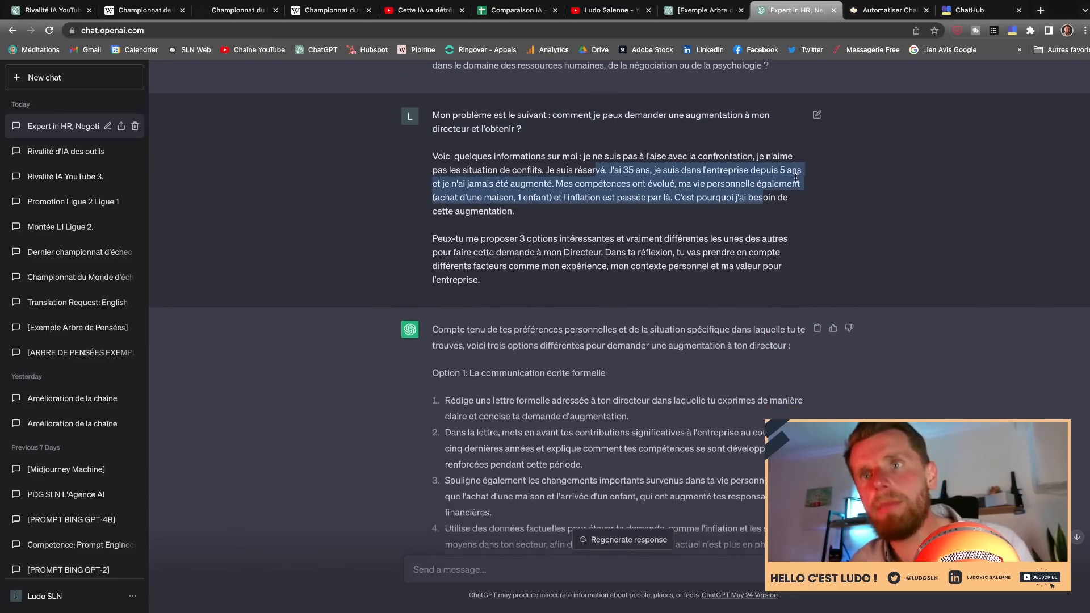
- Highlight the titles of Option 1, Option 2 and Option 3 one after another in GPT-3.5's answer
{"action": "scroll", "coordinate": [798, 182], "scroll_direction": "down", "scroll_amount": 2}
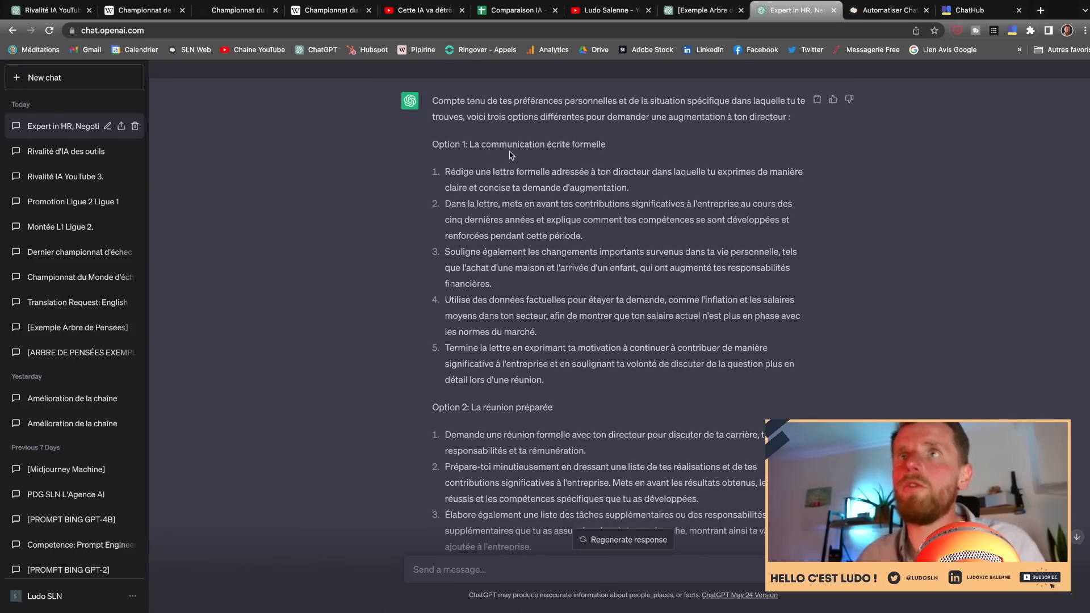
{"action": "left_click_drag", "start_coordinate": [473, 146], "coordinate": [602, 148]}
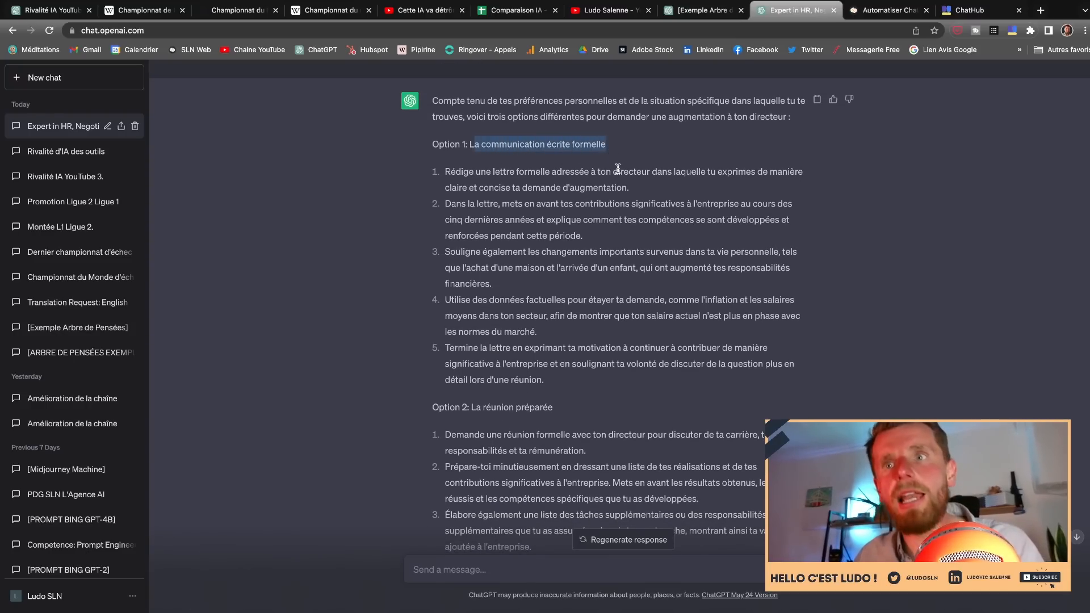
{"action": "scroll", "coordinate": [618, 168], "scroll_direction": "down", "scroll_amount": 3}
{"action": "left_click_drag", "start_coordinate": [467, 265], "coordinate": [492, 250]}
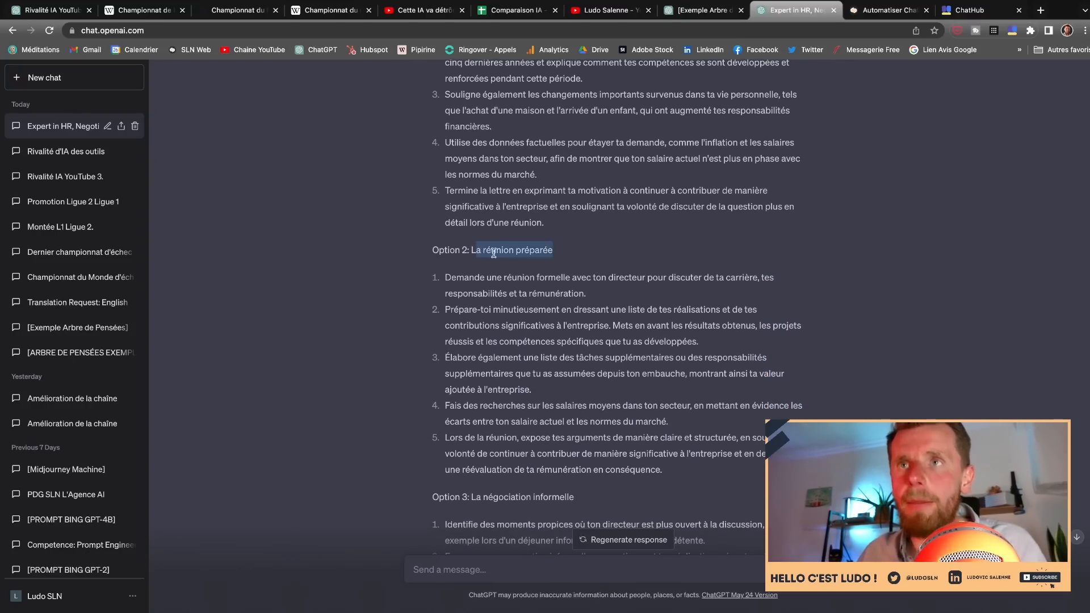
{"action": "scroll", "coordinate": [588, 241], "scroll_direction": "down", "scroll_amount": 3}
{"action": "left_click_drag", "start_coordinate": [575, 344], "coordinate": [491, 340]}
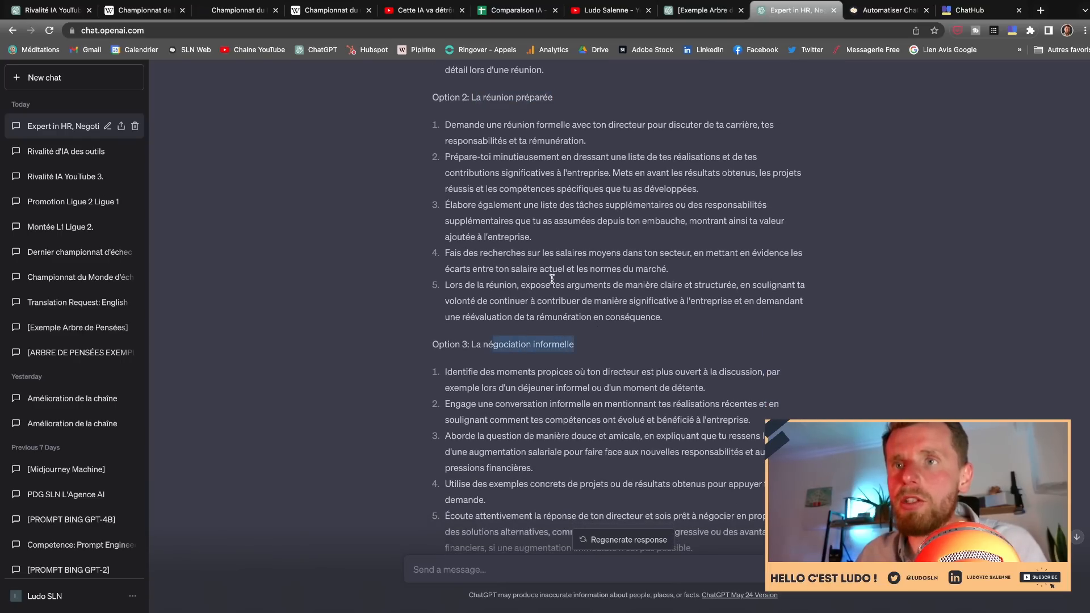
- Highlight the first recommendation under Option 3, and most of the first one under Option 2, in GPT-3.5's answer
{"action": "scroll", "coordinate": [565, 266], "scroll_direction": "down", "scroll_amount": 2}
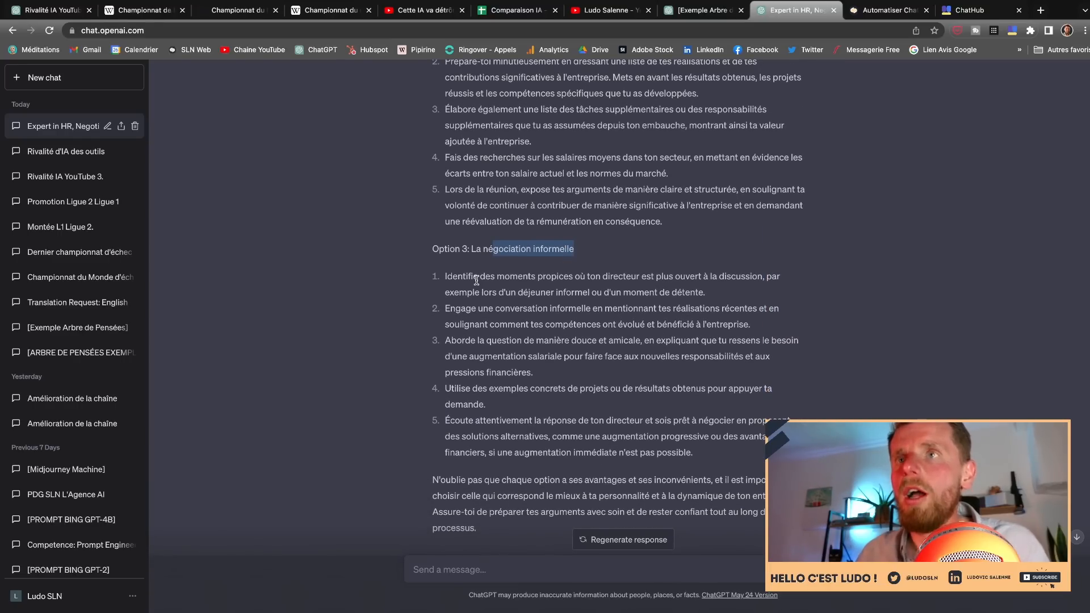
{"action": "left_click_drag", "start_coordinate": [445, 280], "coordinate": [730, 291]}
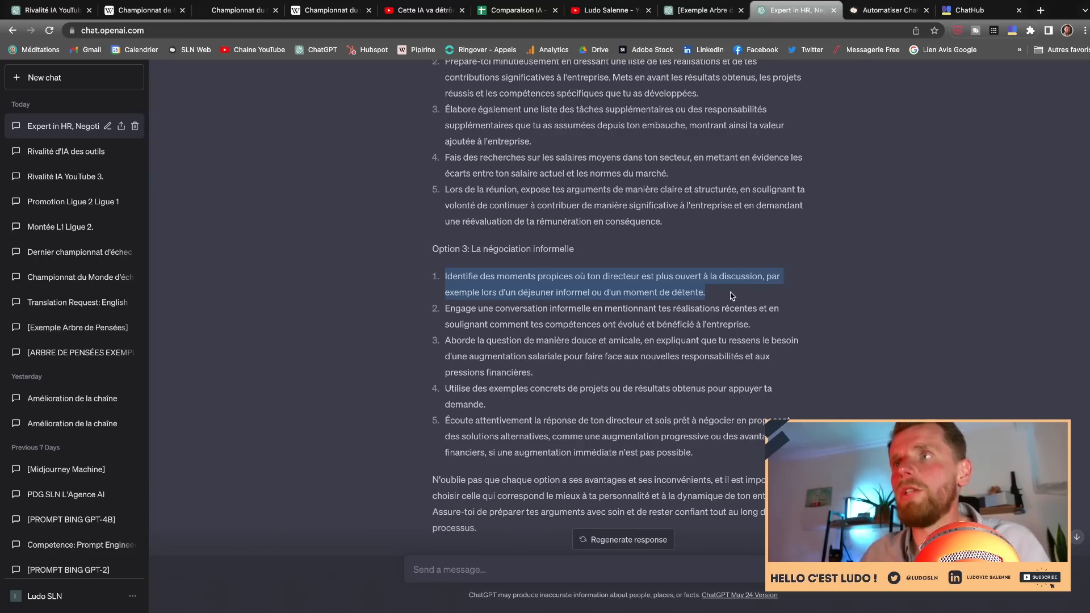
{"action": "scroll", "coordinate": [723, 261], "scroll_direction": "up", "scroll_amount": 3}
{"action": "left_click", "coordinate": [722, 261]}
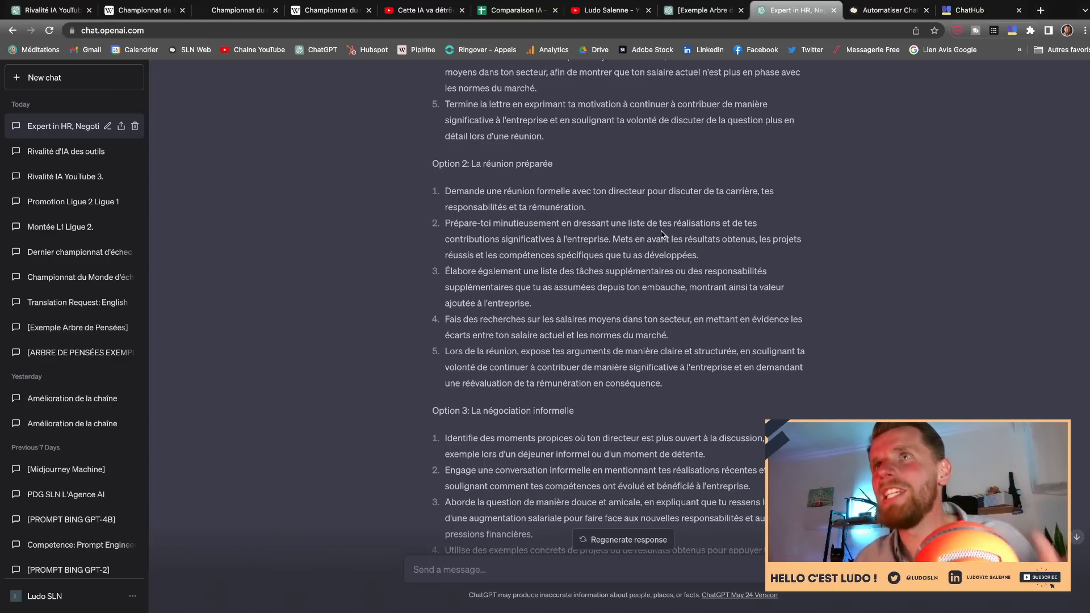
{"action": "left_click_drag", "start_coordinate": [472, 202], "coordinate": [505, 201]}
{"action": "scroll", "coordinate": [546, 209], "scroll_direction": "up", "scroll_amount": 4}
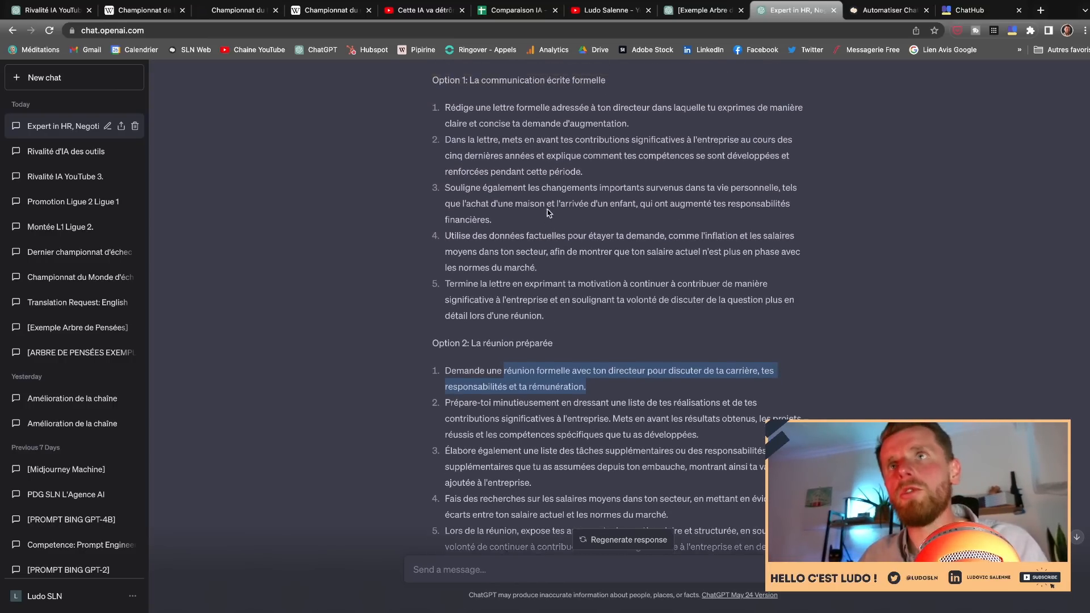
- Highlight GPT-3.5's answer from Option 1 into Option 2, and mark the Option 1 title and part of Option 2's
{"action": "scroll", "coordinate": [548, 210], "scroll_direction": "up", "scroll_amount": 1}
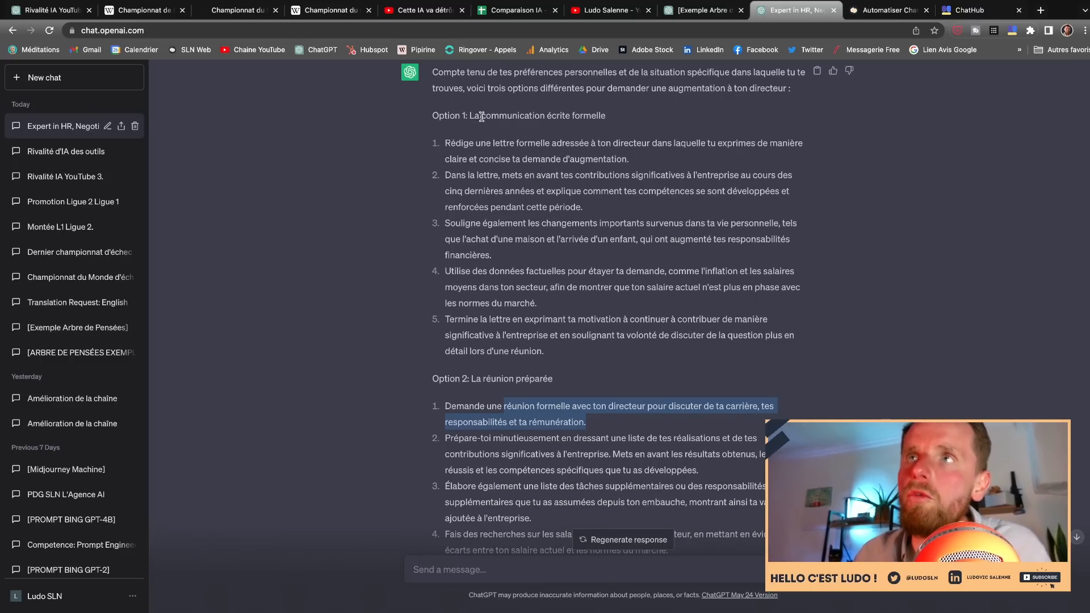
{"action": "left_click_drag", "start_coordinate": [436, 118], "coordinate": [763, 439]}
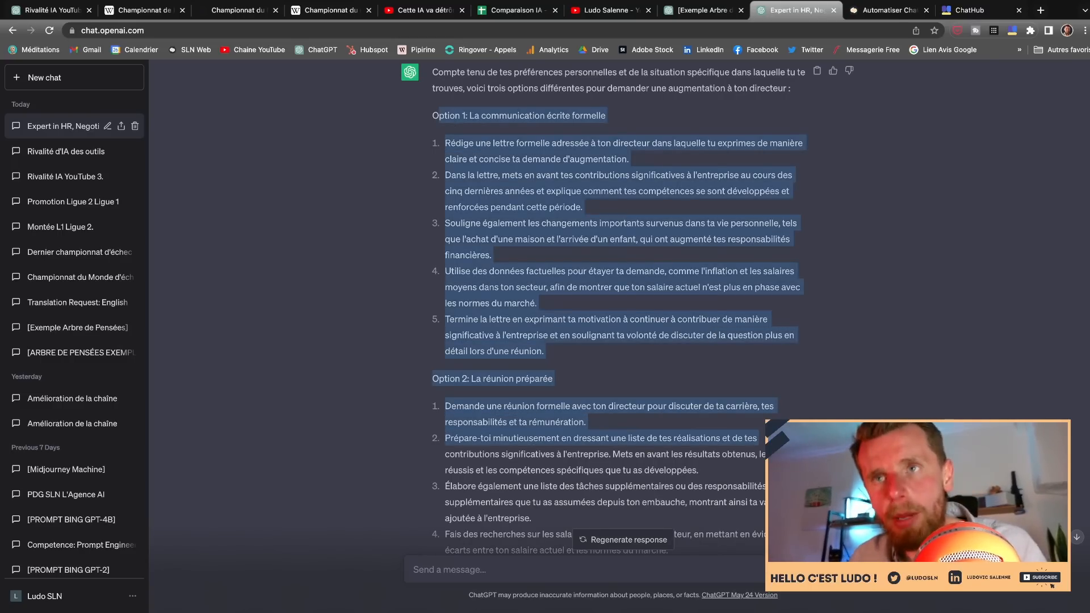
{"action": "left_click", "coordinate": [803, 376]}
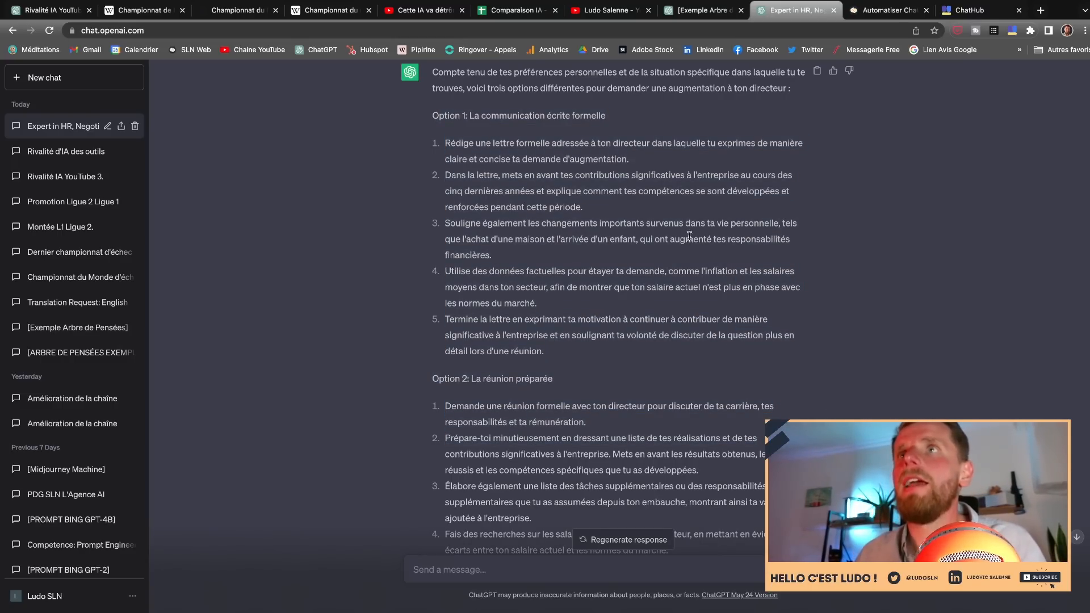
{"action": "left_click_drag", "start_coordinate": [477, 116], "coordinate": [629, 122]}
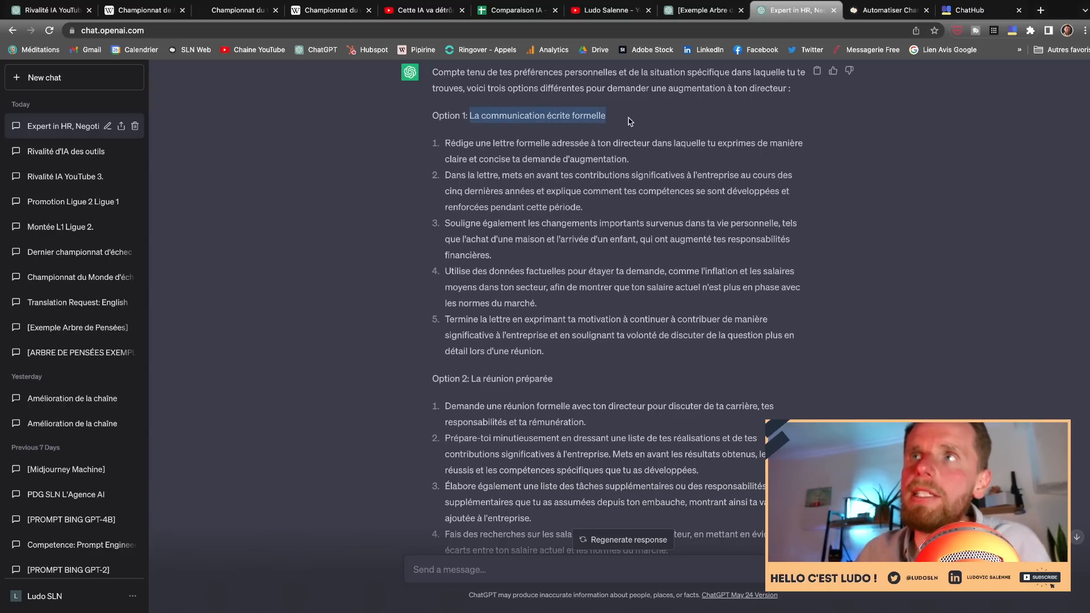
{"action": "left_click_drag", "start_coordinate": [555, 383], "coordinate": [521, 380]}
- Return to GPT-4's first answer, highlight its introduction with the Option 1 title and the Option 2 title, and switch back to GPT-3.5's answer
{"action": "left_click", "coordinate": [694, 11]}
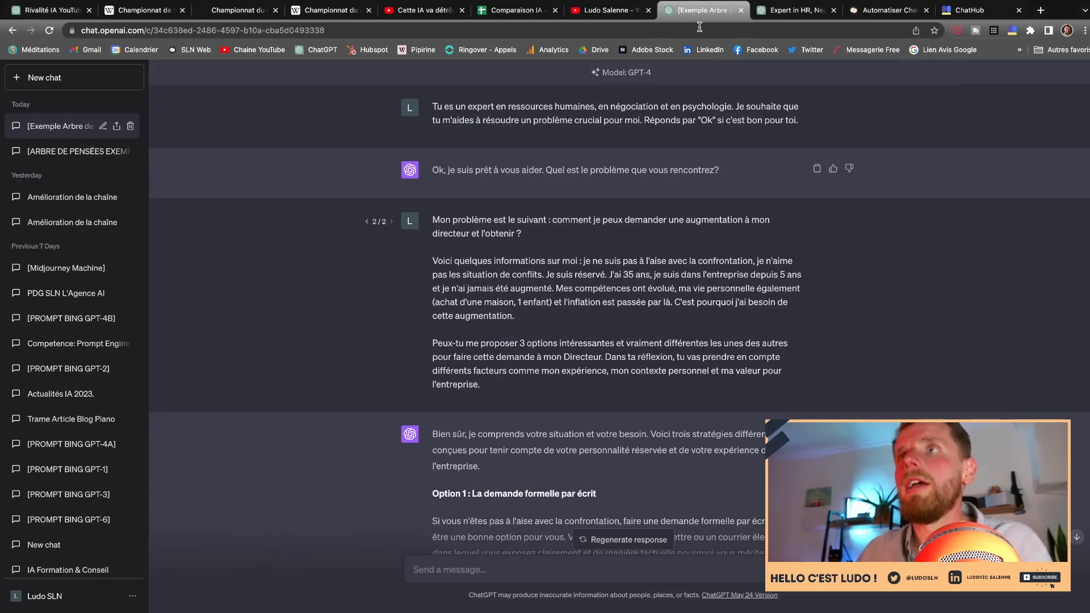
{"action": "scroll", "coordinate": [616, 258], "scroll_direction": "down", "scroll_amount": 5}
{"action": "left_click_drag", "start_coordinate": [607, 214], "coordinate": [431, 147]}
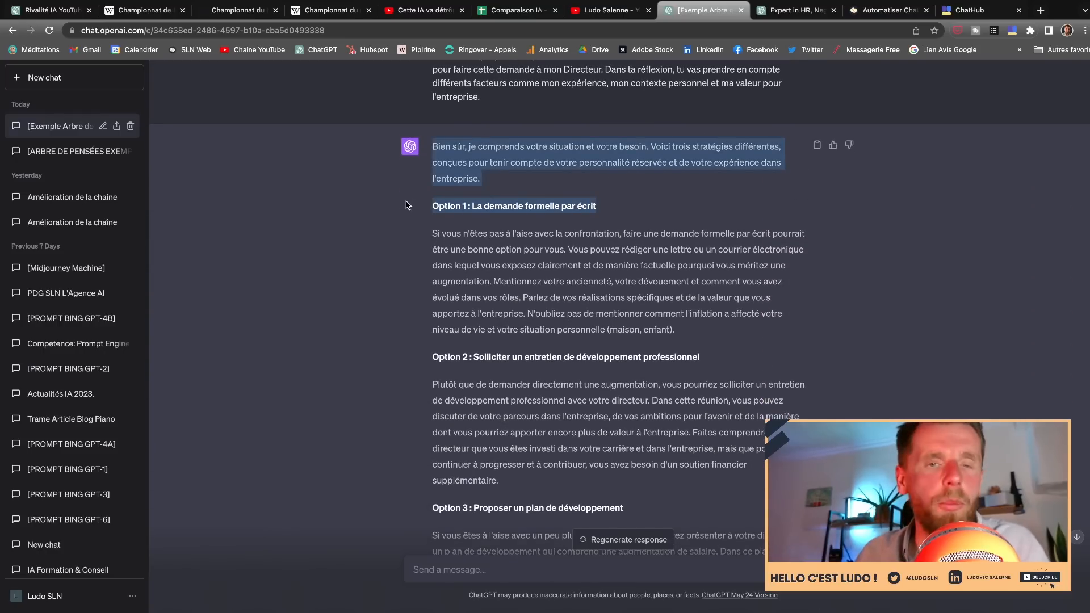
{"action": "left_click", "coordinate": [433, 224]}
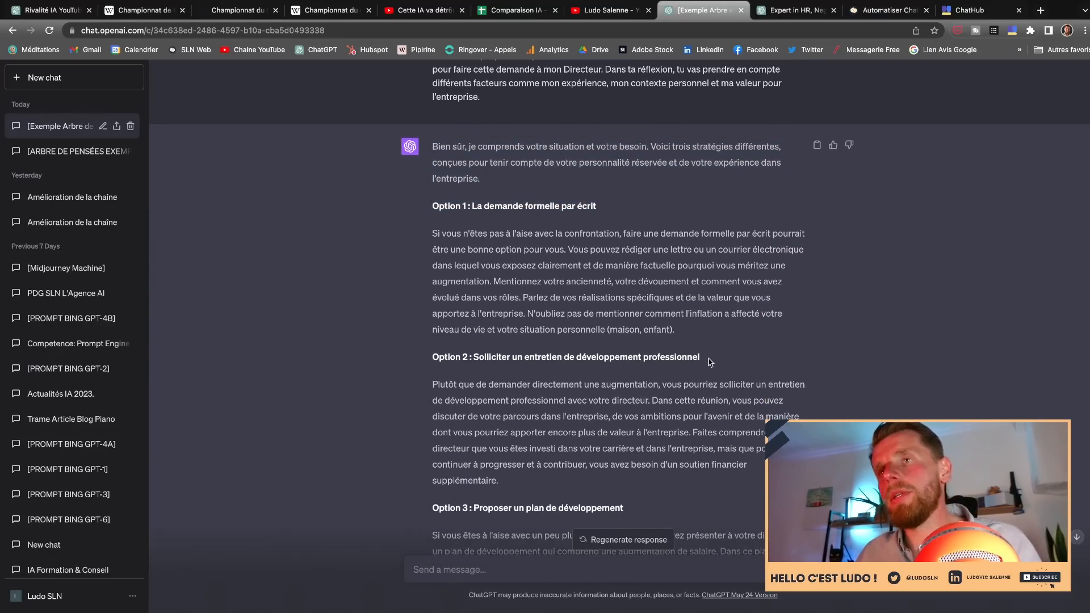
{"action": "left_click_drag", "start_coordinate": [709, 361], "coordinate": [435, 357]}
{"action": "left_click", "coordinate": [769, 10]}
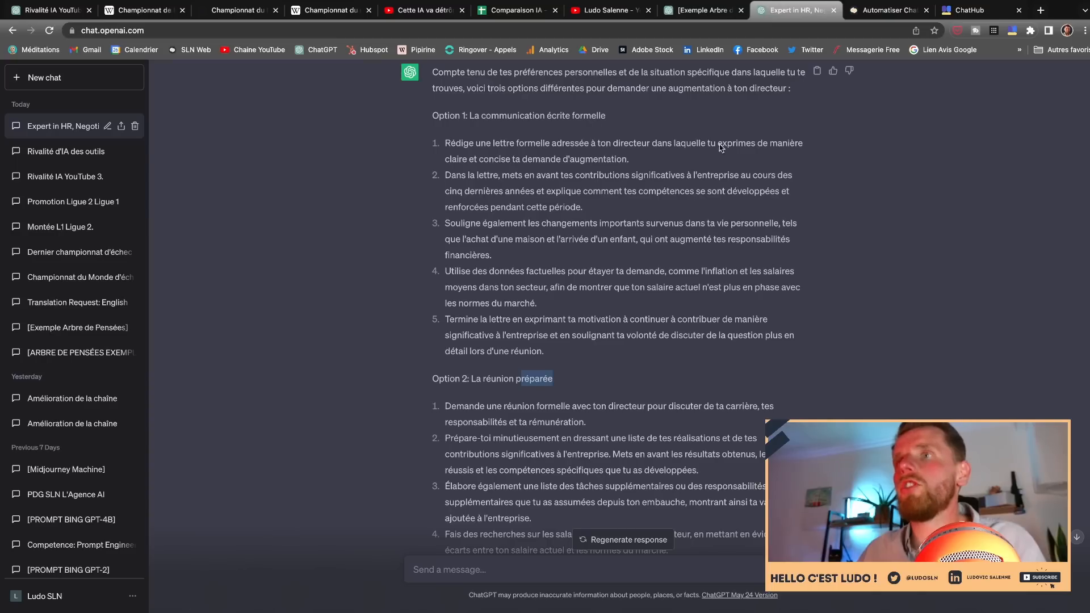
- Review the three proposed ways of asking the director for a raise, highlighting the option titles for formal writing and the prepared meeting
{"action": "scroll", "coordinate": [702, 231], "scroll_direction": "down", "scroll_amount": 6}
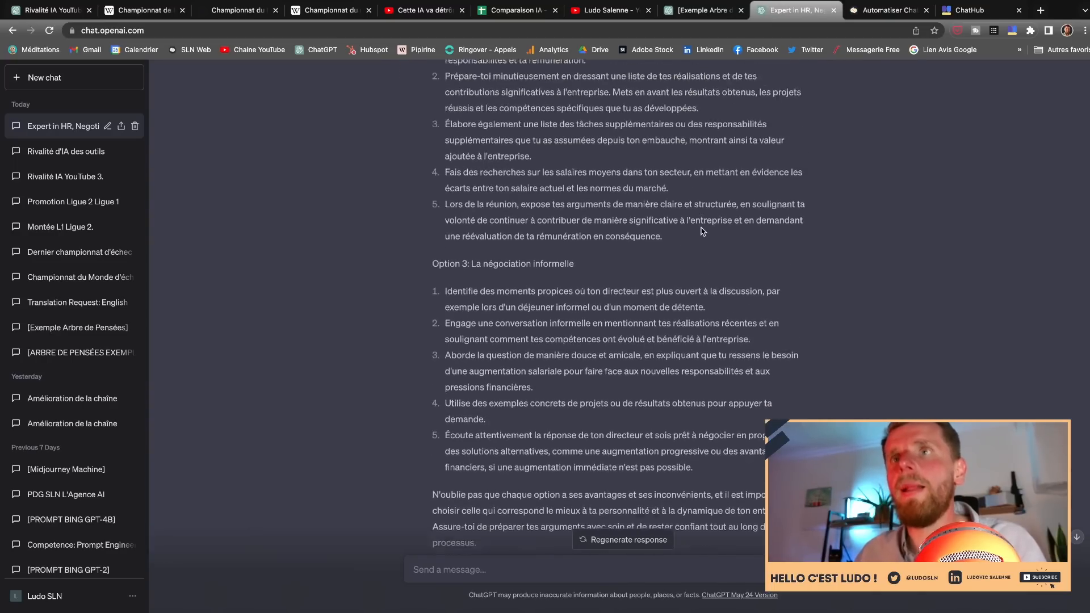
{"action": "scroll", "coordinate": [702, 231], "scroll_direction": "up", "scroll_amount": 7}
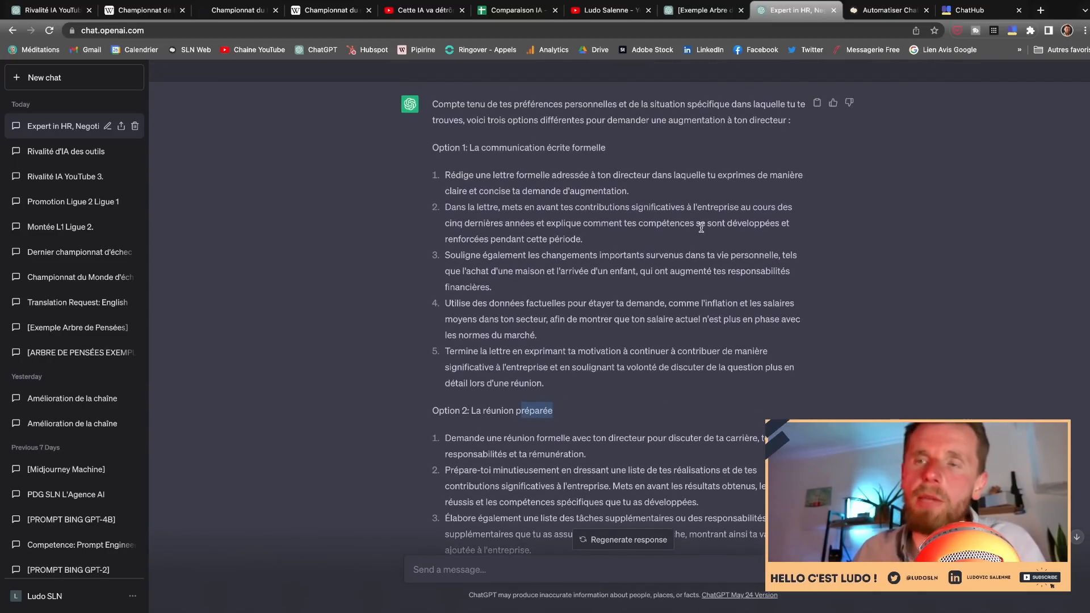
{"action": "left_click_drag", "start_coordinate": [497, 149], "coordinate": [606, 149]}
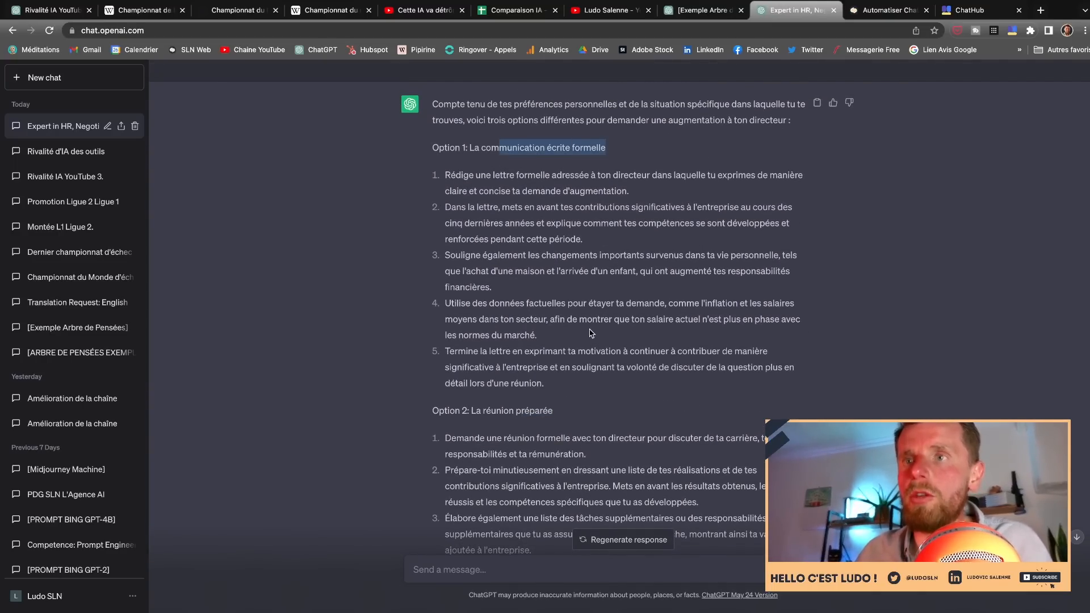
{"action": "scroll", "coordinate": [579, 290], "scroll_direction": "down", "scroll_amount": 3}
{"action": "left_click_drag", "start_coordinate": [509, 250], "coordinate": [599, 254]}
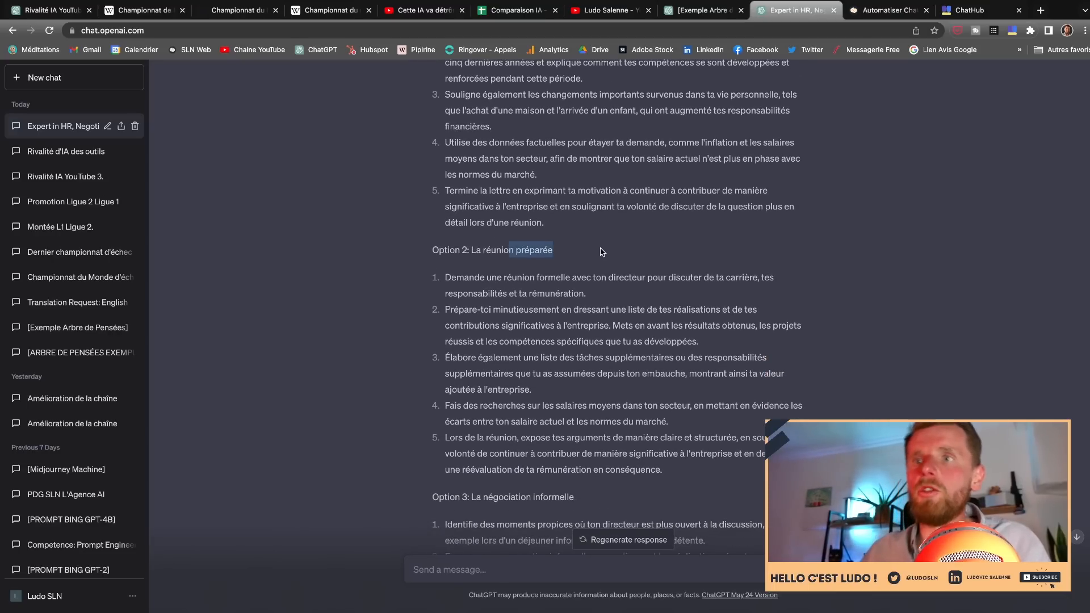
{"action": "scroll", "coordinate": [603, 252], "scroll_direction": "down", "scroll_amount": 3}
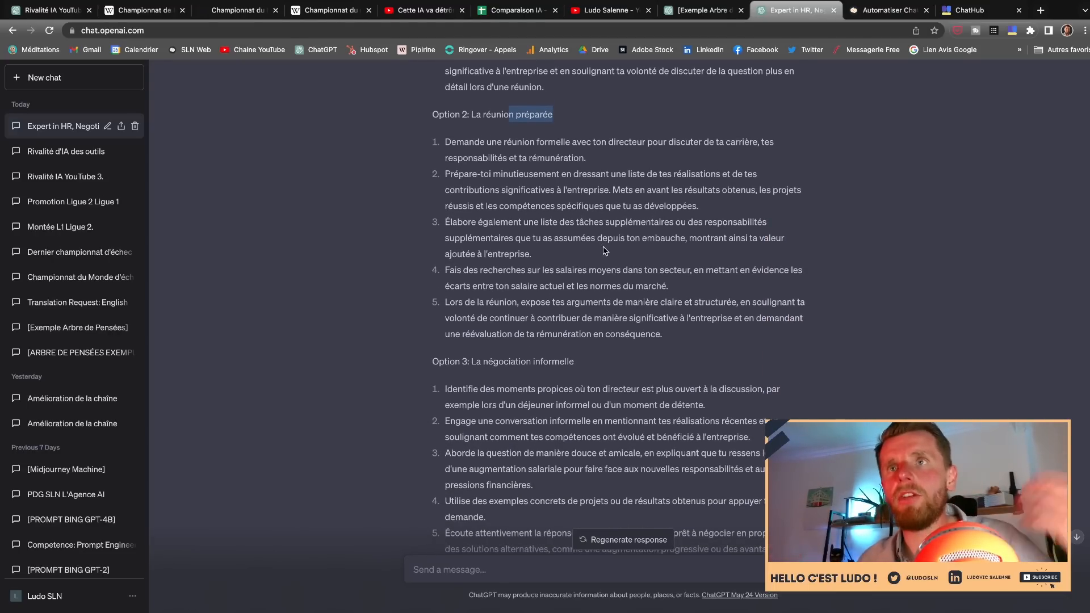
{"action": "scroll", "coordinate": [602, 249], "scroll_direction": "down", "scroll_amount": 3}
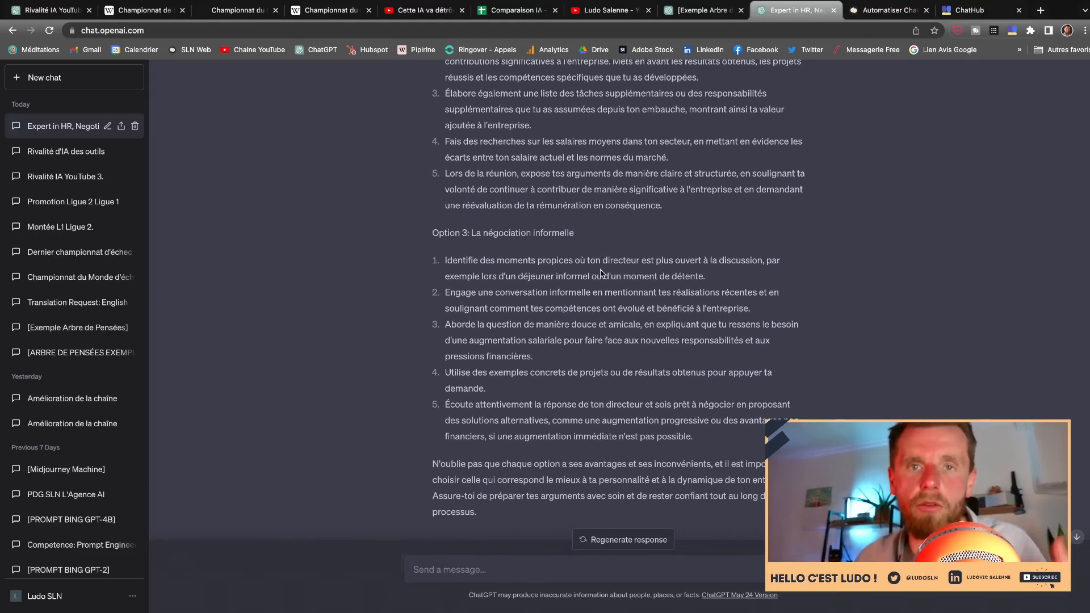
- Examine the evaluation request and the advantages, drawbacks, effort, potential problems and success probability given for Option 1, highlighting its evaluation
{"action": "scroll", "coordinate": [601, 273], "scroll_direction": "down", "scroll_amount": 8}
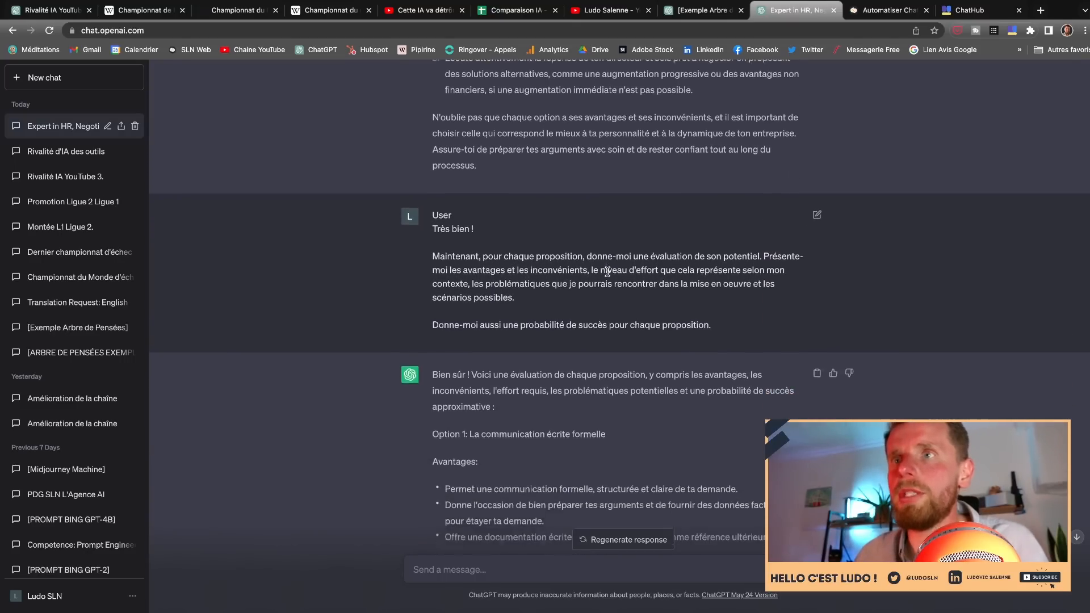
{"action": "scroll", "coordinate": [607, 272], "scroll_direction": "down", "scroll_amount": 8}
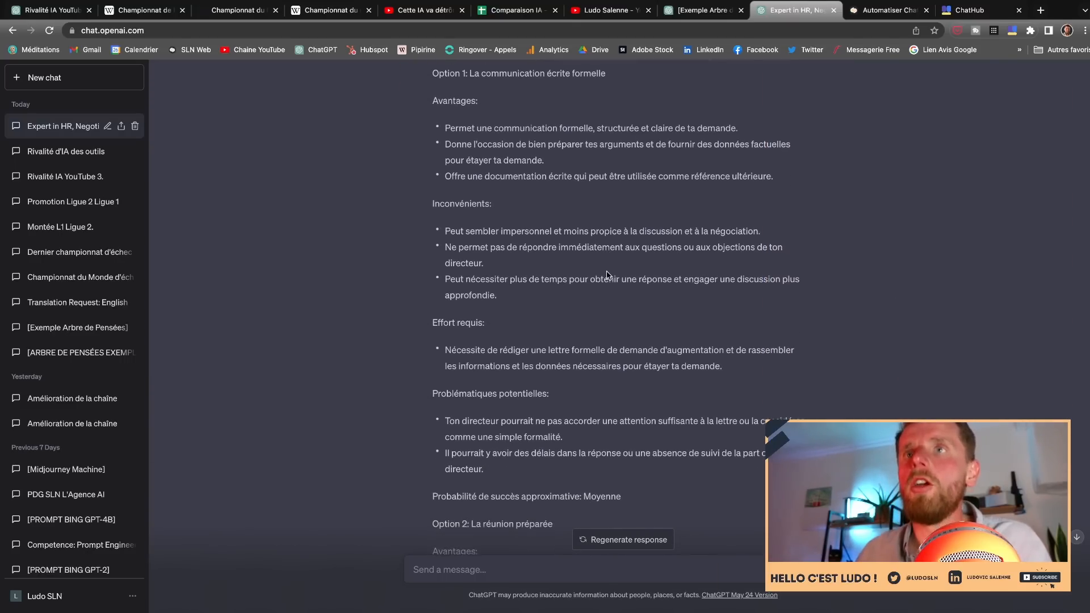
{"action": "scroll", "coordinate": [606, 270], "scroll_direction": "up", "scroll_amount": 1}
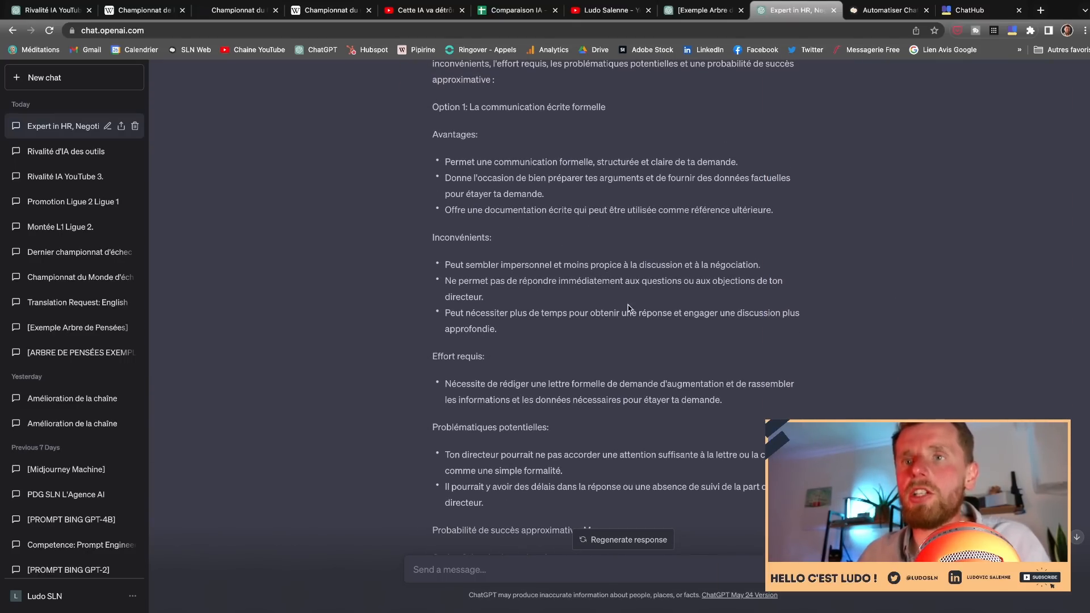
{"action": "scroll", "coordinate": [477, 351], "scroll_direction": "down", "scroll_amount": 2}
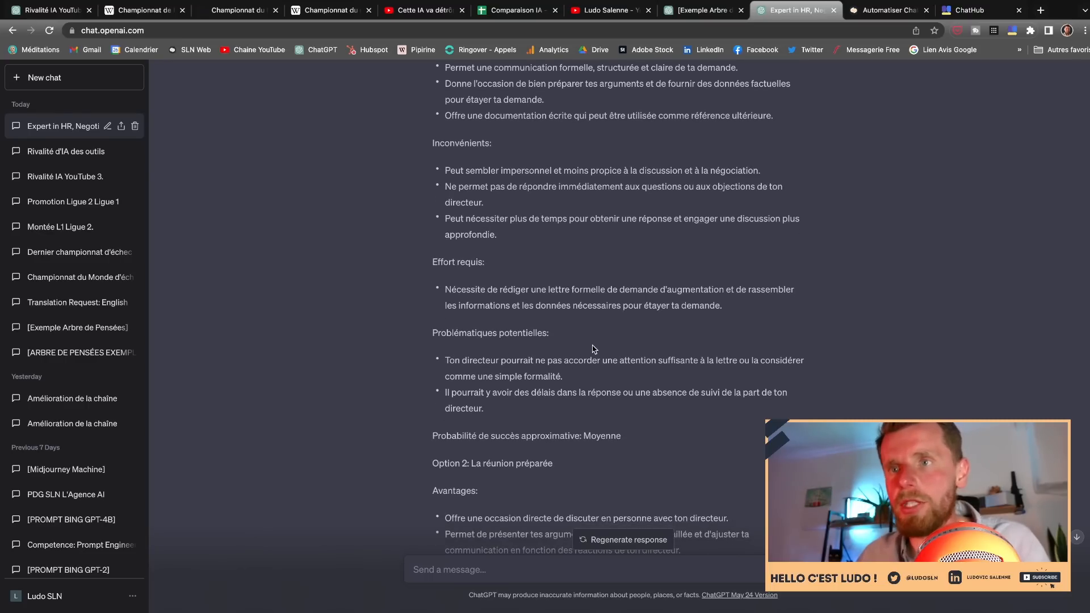
{"action": "scroll", "coordinate": [596, 346], "scroll_direction": "down", "scroll_amount": 2}
{"action": "left_click_drag", "start_coordinate": [617, 353], "coordinate": [426, 359]}
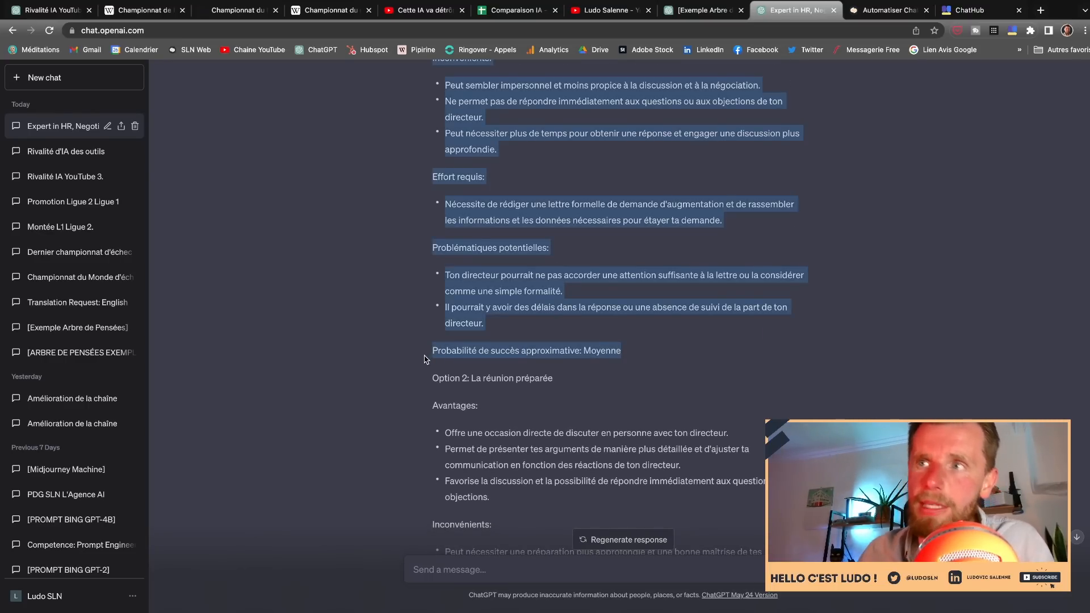
- Examine the evaluations of Option 2 and Option 3, highlighting the success probability of each
{"action": "scroll", "coordinate": [630, 351], "scroll_direction": "down", "scroll_amount": 6}
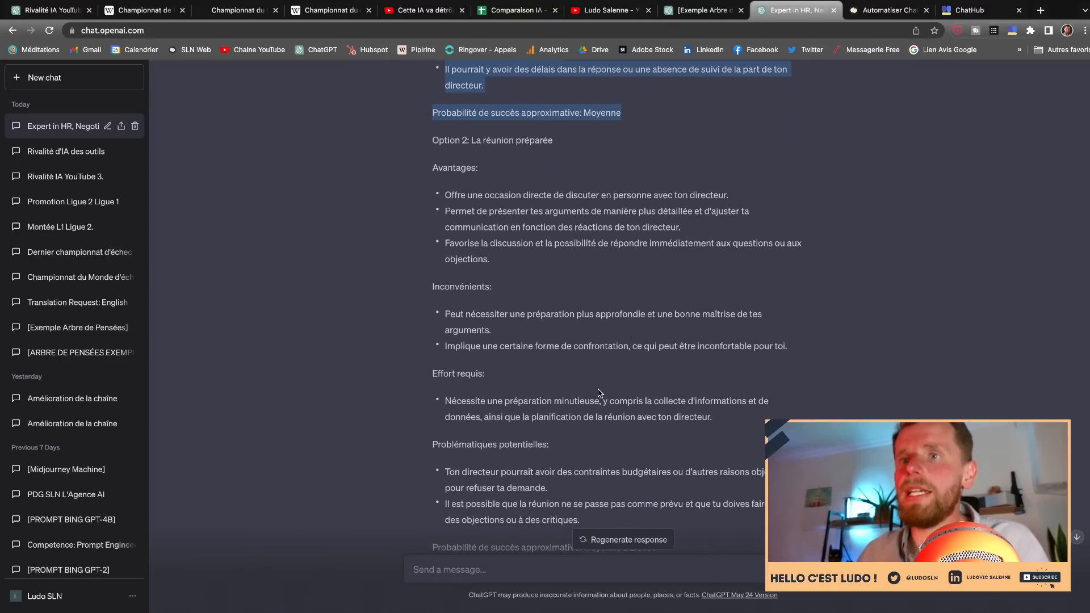
{"action": "scroll", "coordinate": [591, 408], "scroll_direction": "down", "scroll_amount": 2}
{"action": "scroll", "coordinate": [606, 439], "scroll_direction": "down", "scroll_amount": 1}
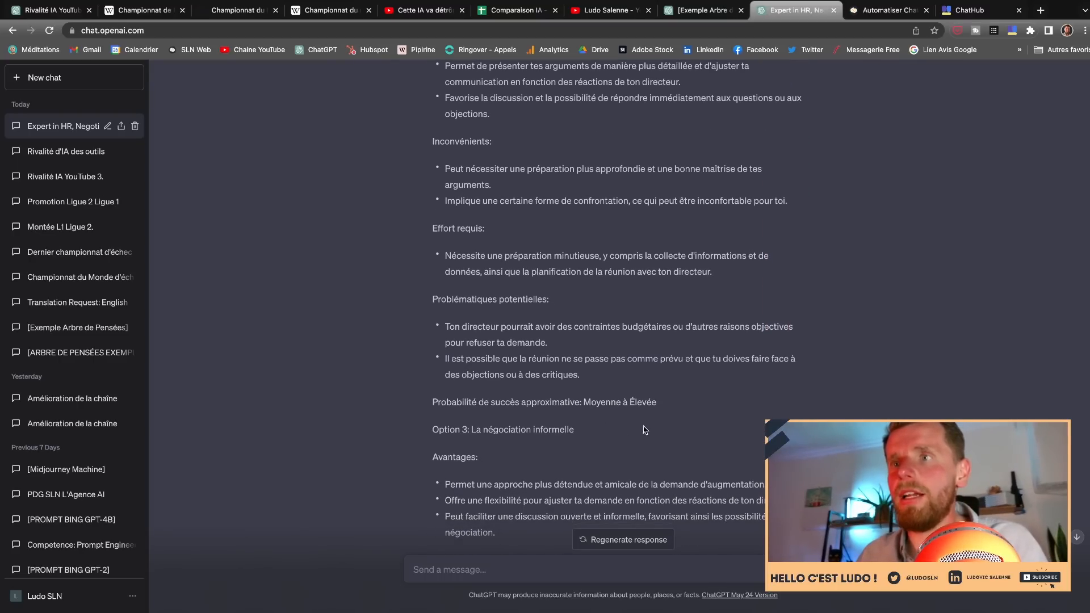
{"action": "left_click_drag", "start_coordinate": [657, 402], "coordinate": [565, 397]}
{"action": "scroll", "coordinate": [581, 353], "scroll_direction": "down", "scroll_amount": 8}
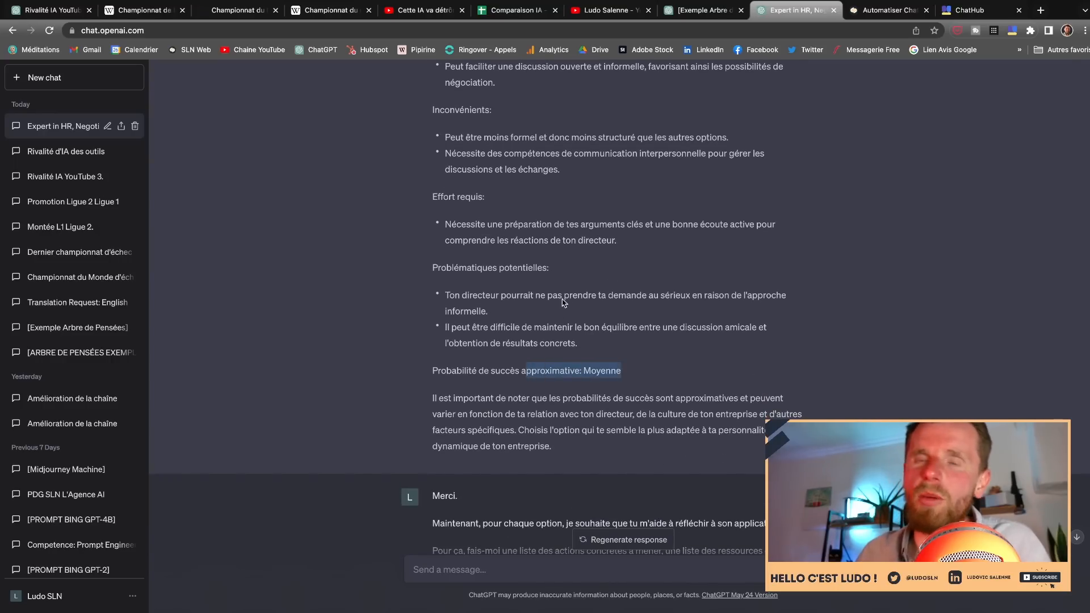
{"action": "scroll", "coordinate": [568, 291], "scroll_direction": "up", "scroll_amount": 2}
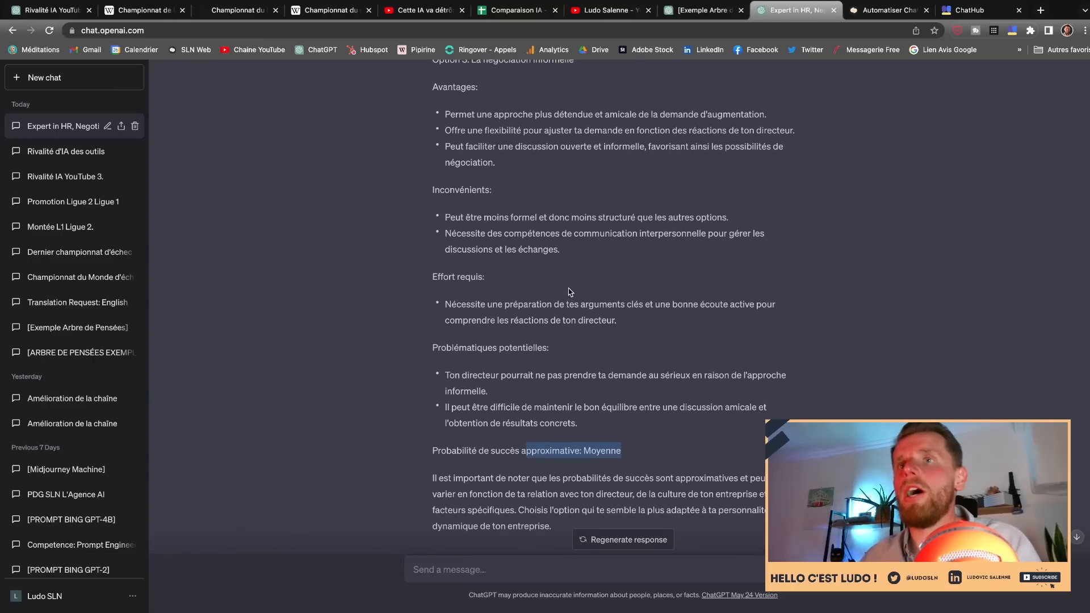
{"action": "scroll", "coordinate": [569, 291], "scroll_direction": "up", "scroll_amount": 2}
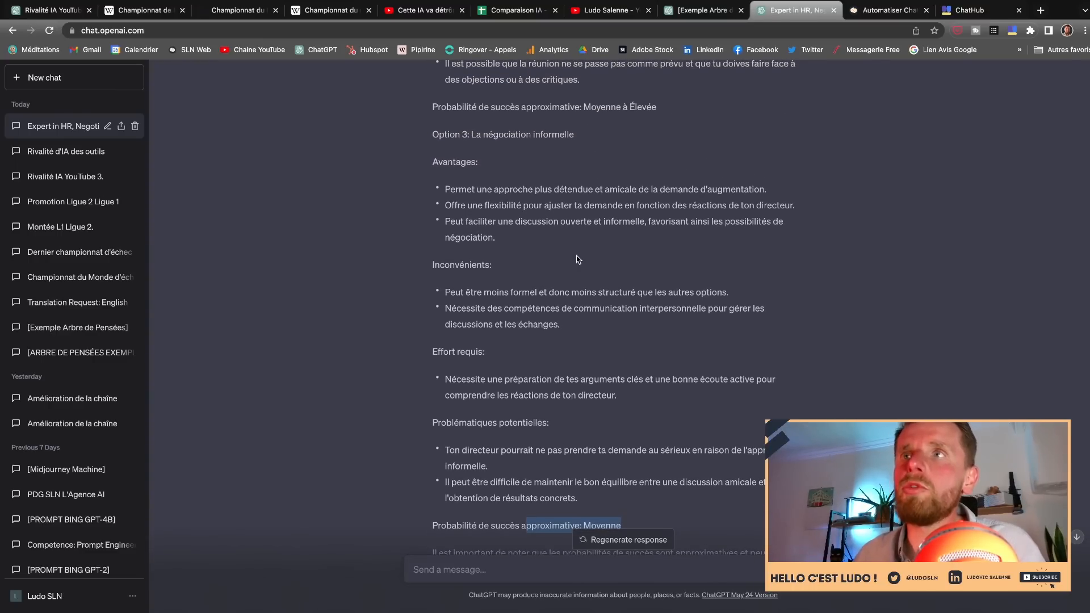
{"action": "scroll", "coordinate": [577, 259], "scroll_direction": "up", "scroll_amount": 1}
- Review the concrete actions, resources and unexpected outcomes listed for each option, highlighting Option 1's actions and rechecking the prompts that led to them
{"action": "scroll", "coordinate": [579, 259], "scroll_direction": "down", "scroll_amount": 13}
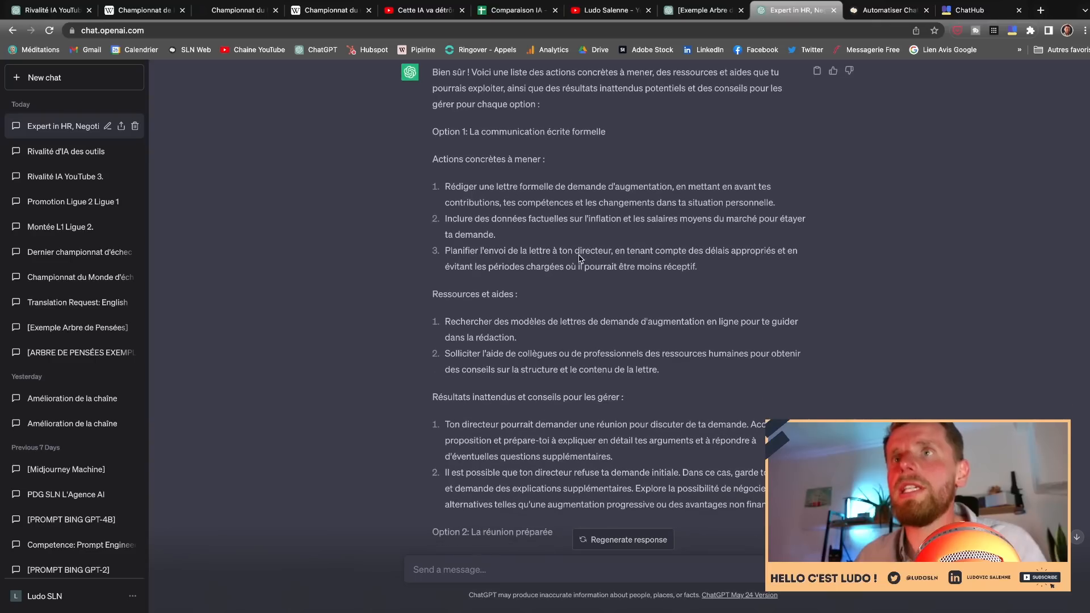
{"action": "scroll", "coordinate": [578, 256], "scroll_direction": "up", "scroll_amount": 1}
{"action": "scroll", "coordinate": [578, 255], "scroll_direction": "down", "scroll_amount": 1}
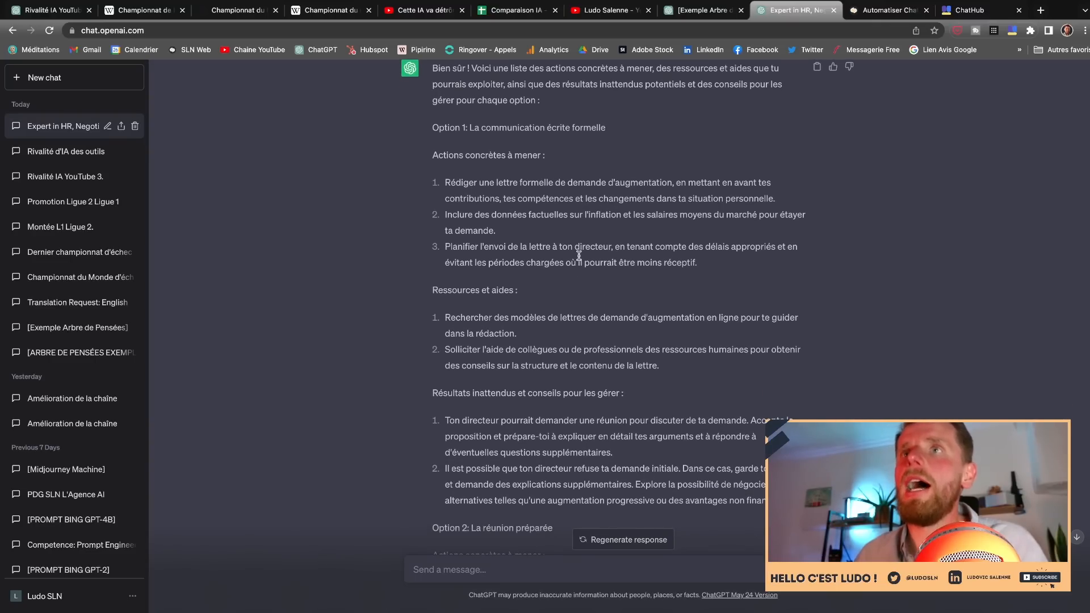
{"action": "left_click_drag", "start_coordinate": [431, 67], "coordinate": [738, 262]}
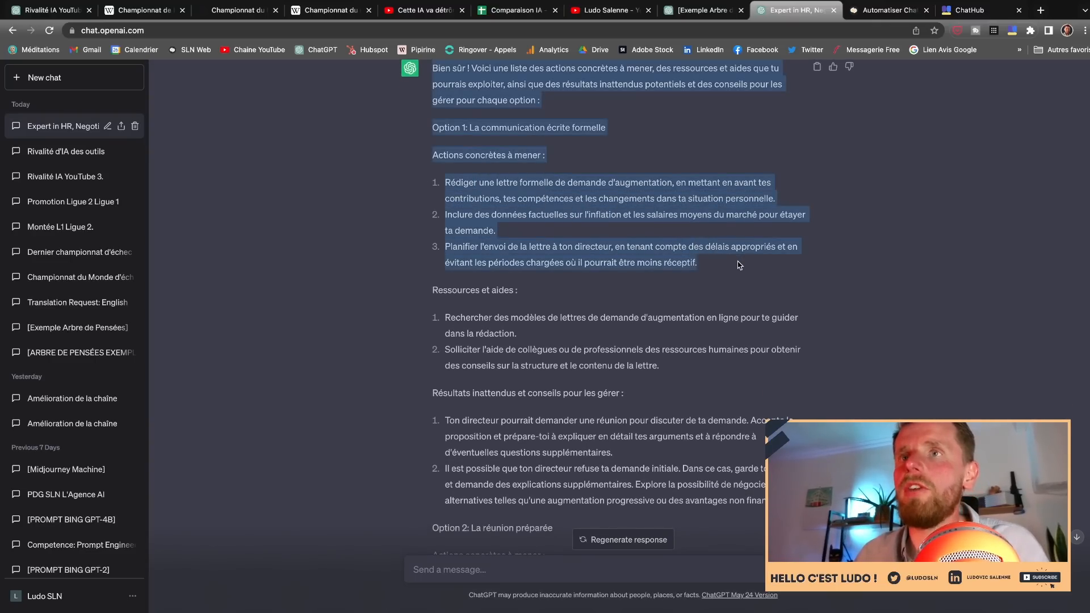
{"action": "scroll", "coordinate": [740, 264], "scroll_direction": "up", "scroll_amount": 20}
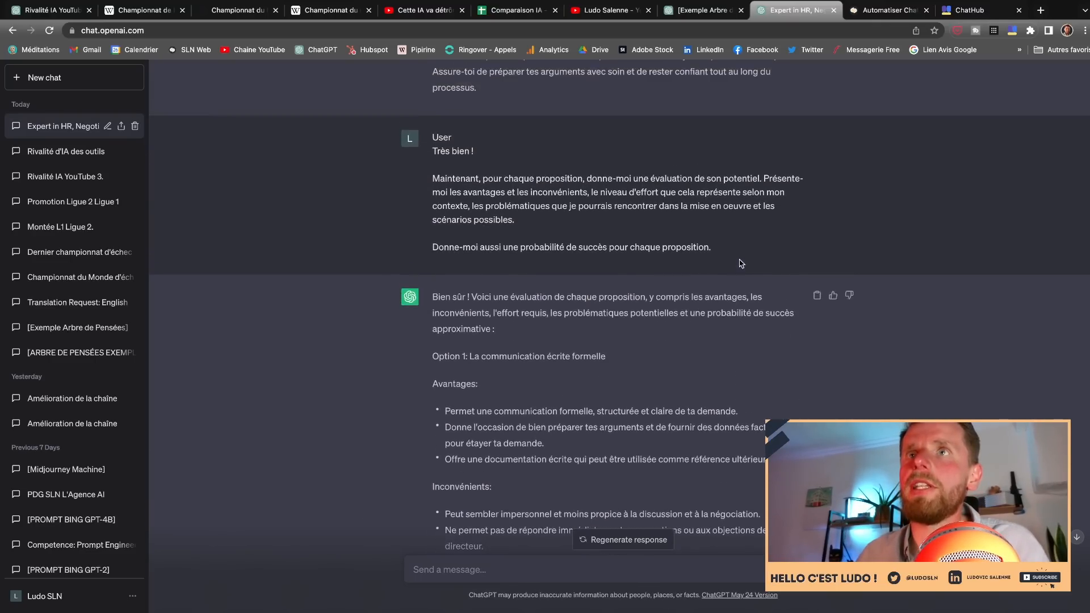
{"action": "scroll", "coordinate": [741, 264], "scroll_direction": "down", "scroll_amount": 20}
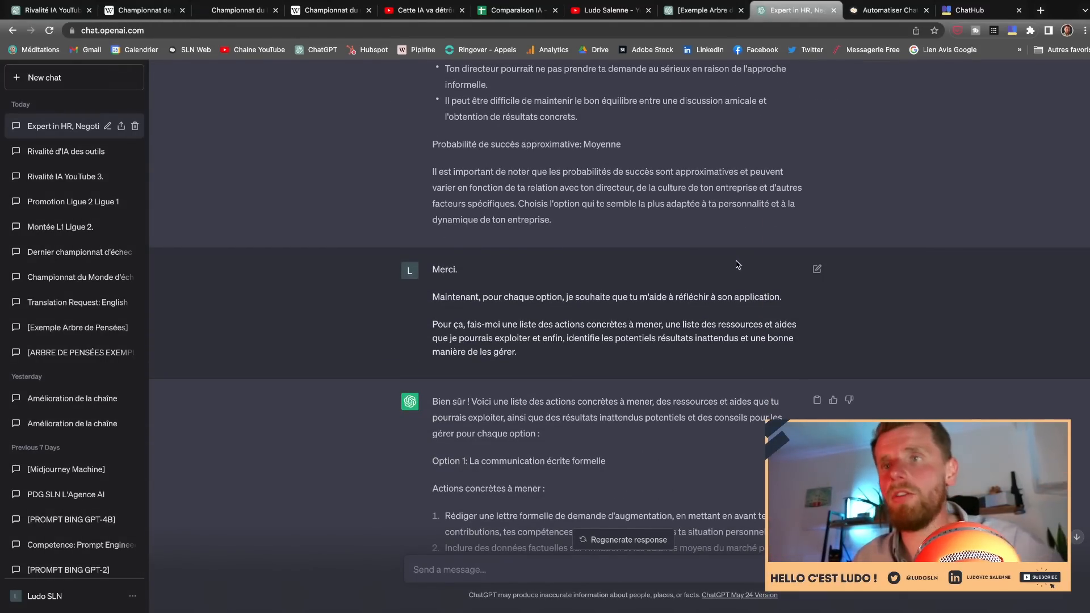
{"action": "scroll", "coordinate": [737, 265], "scroll_direction": "down", "scroll_amount": 12}
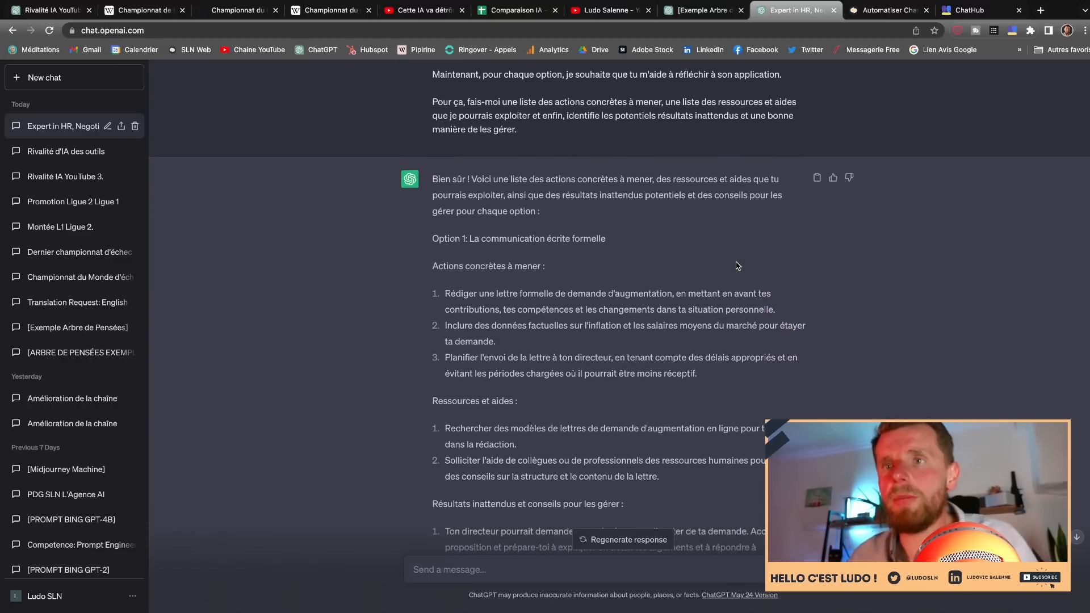
{"action": "scroll", "coordinate": [737, 265], "scroll_direction": "down", "scroll_amount": 5}
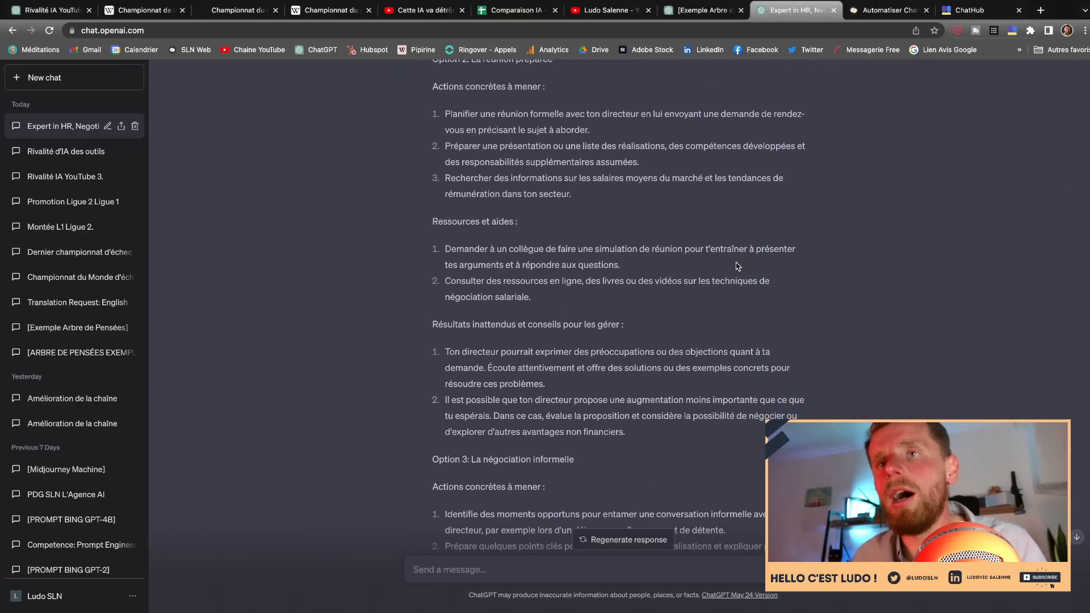
{"action": "scroll", "coordinate": [737, 265], "scroll_direction": "down", "scroll_amount": 15}
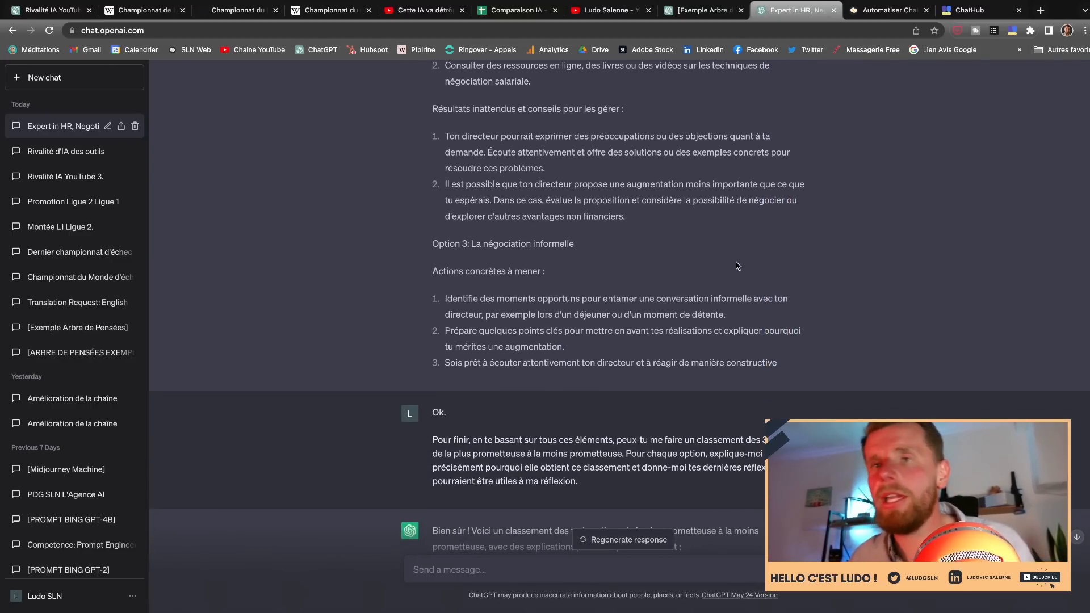
- Read the final ranking of the three options, highlighting each ranked title, through to the closing advice
{"action": "scroll", "coordinate": [737, 265], "scroll_direction": "down", "scroll_amount": 5}
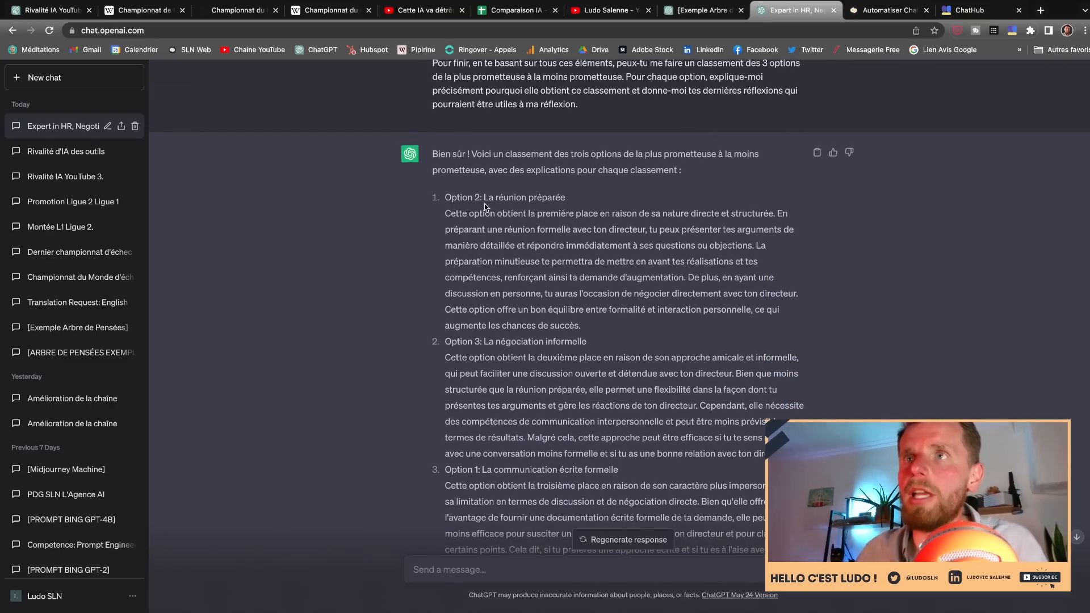
{"action": "left_click_drag", "start_coordinate": [483, 197], "coordinate": [578, 200]}
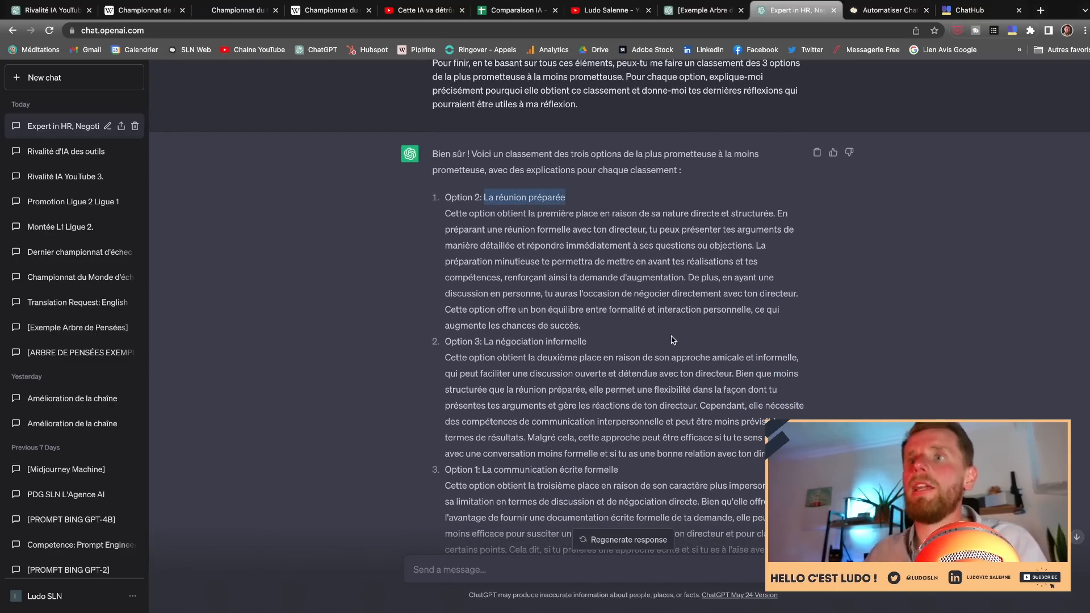
{"action": "scroll", "coordinate": [672, 340], "scroll_direction": "down", "scroll_amount": 3}
{"action": "left_click_drag", "start_coordinate": [581, 243], "coordinate": [476, 247]}
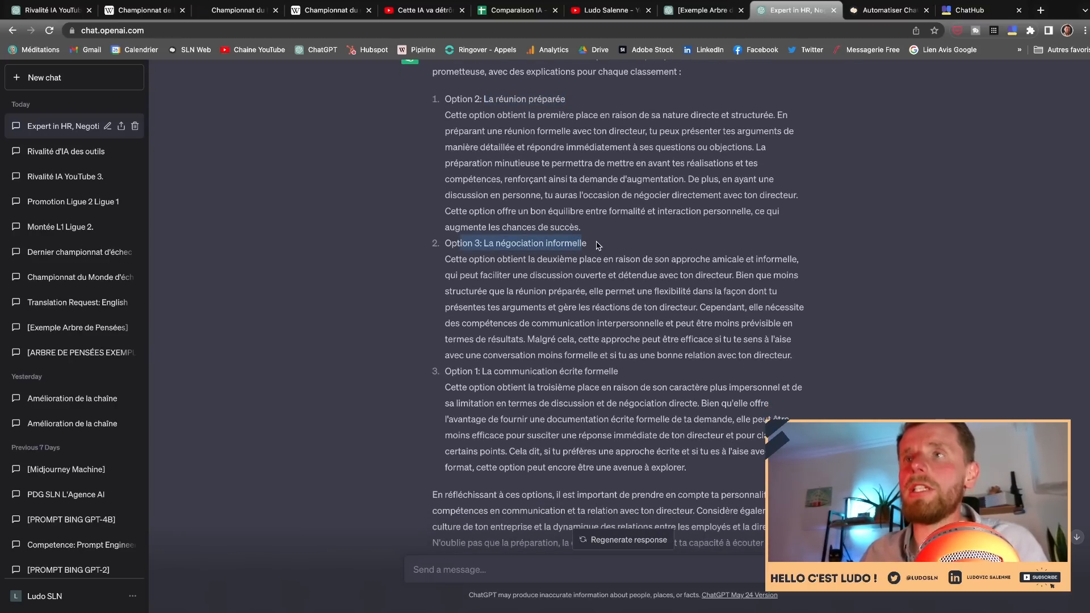
{"action": "left_click_drag", "start_coordinate": [599, 245], "coordinate": [499, 243]}
{"action": "left_click_drag", "start_coordinate": [641, 370], "coordinate": [487, 372]}
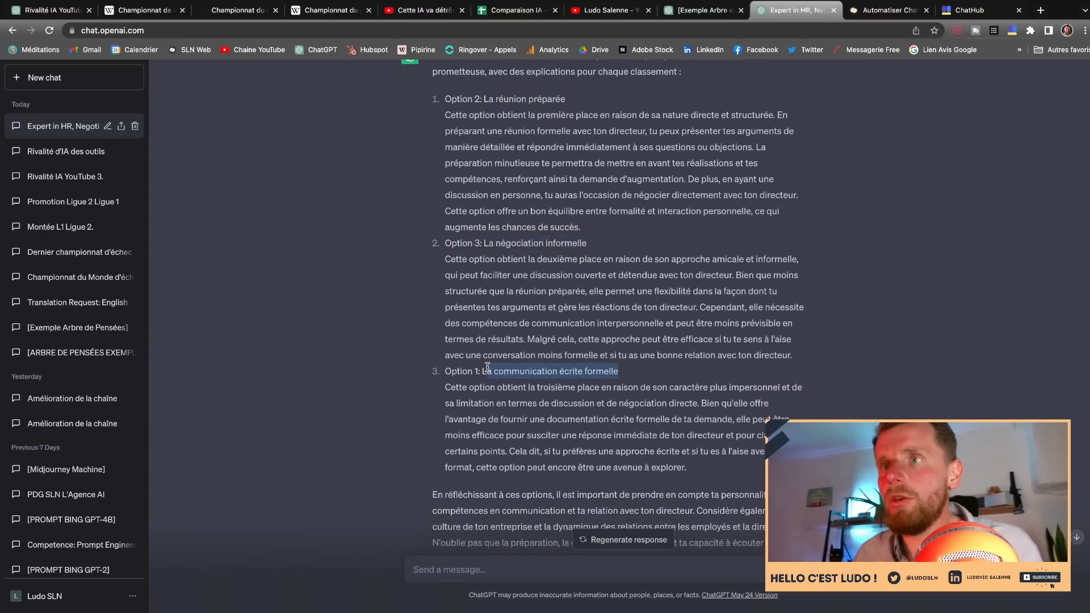
{"action": "scroll", "coordinate": [542, 276], "scroll_direction": "down", "scroll_amount": 4}
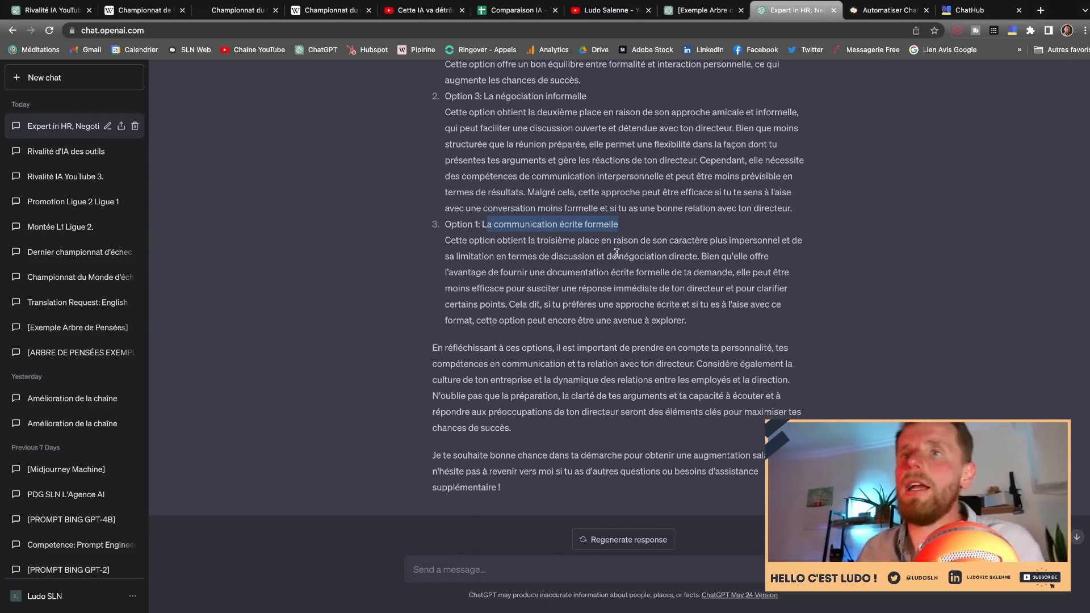
- Look back through the conversation from the application request to the initial prompt and its three proposed options
{"action": "scroll", "coordinate": [616, 253], "scroll_direction": "up", "scroll_amount": 15}
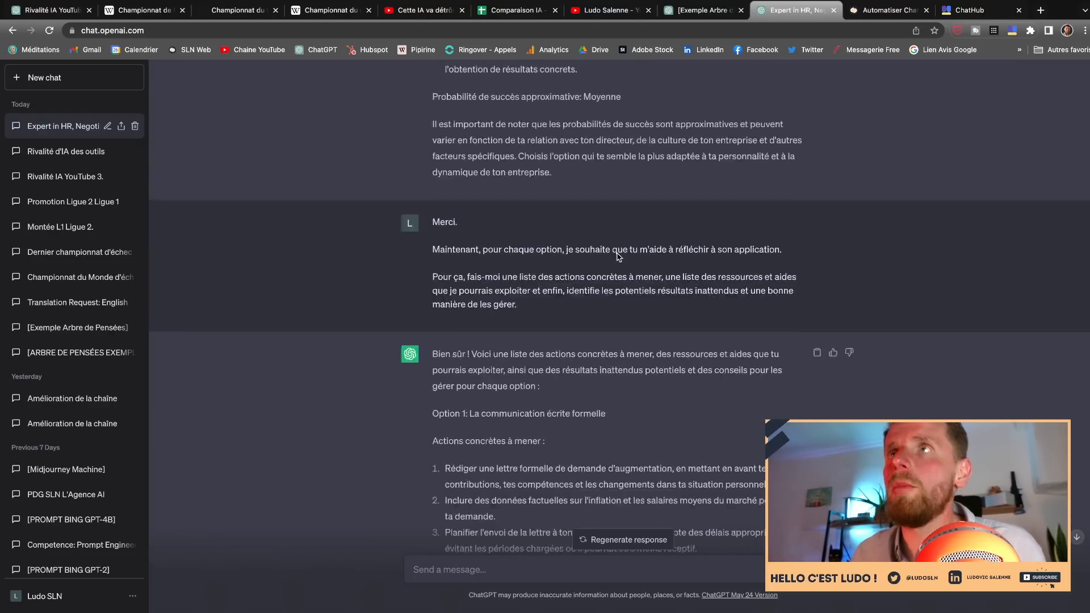
{"action": "scroll", "coordinate": [617, 253], "scroll_direction": "down", "scroll_amount": 10}
{"action": "scroll", "coordinate": [616, 253], "scroll_direction": "up", "scroll_amount": 1}
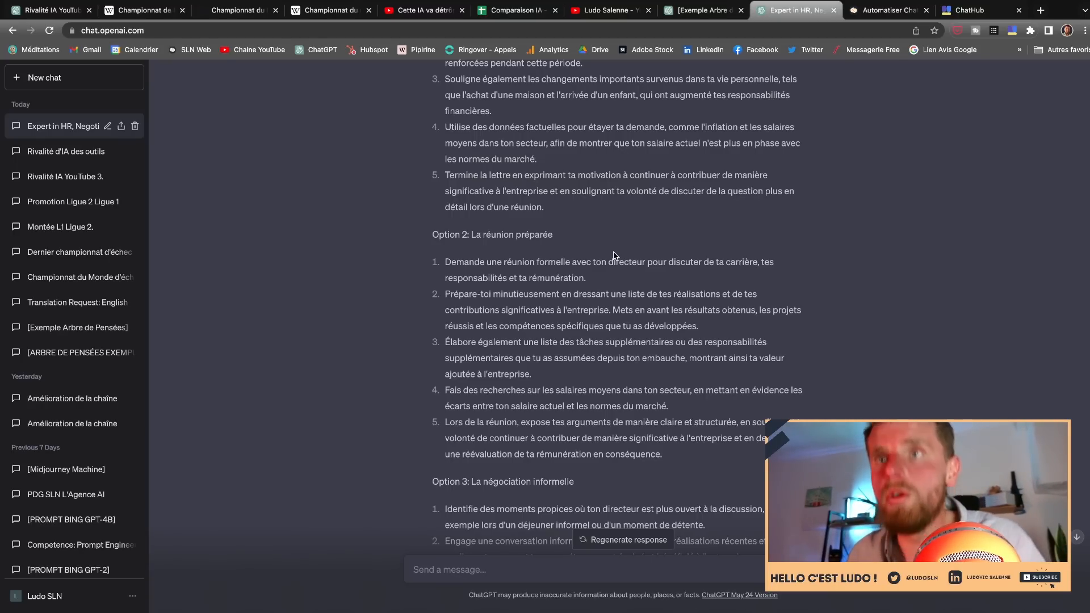
{"action": "scroll", "coordinate": [613, 255], "scroll_direction": "up", "scroll_amount": 2}
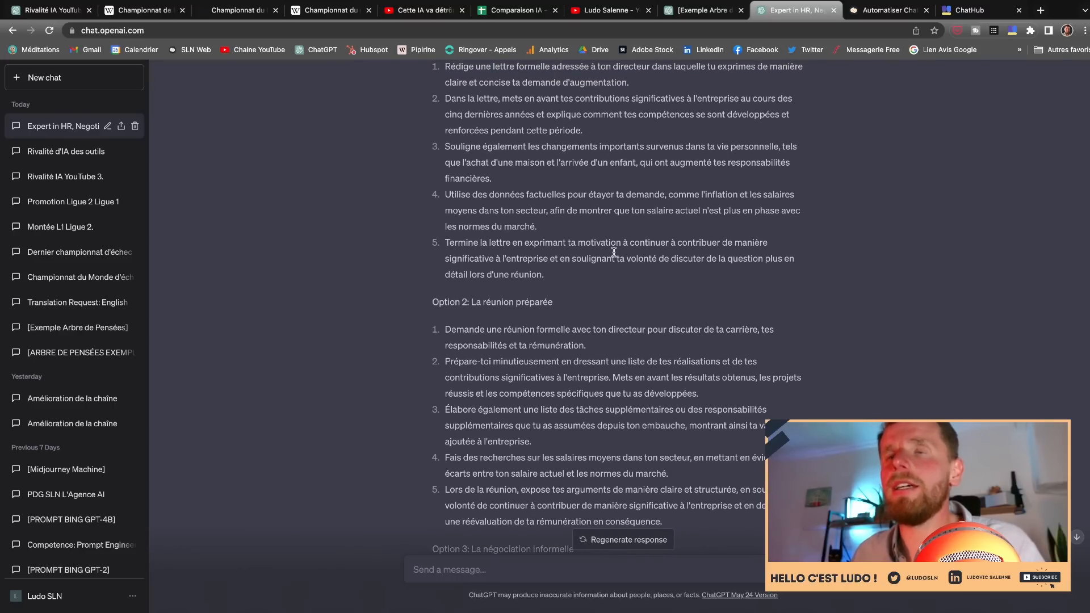
{"action": "scroll", "coordinate": [613, 252], "scroll_direction": "up", "scroll_amount": 5}
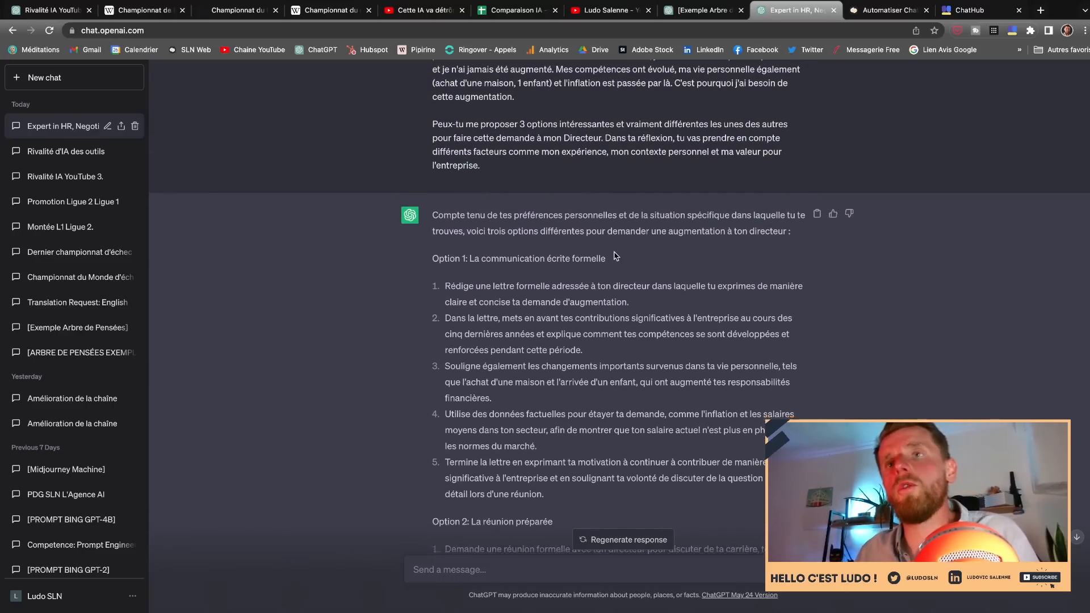
{"action": "scroll", "coordinate": [615, 256], "scroll_direction": "down", "scroll_amount": 6}
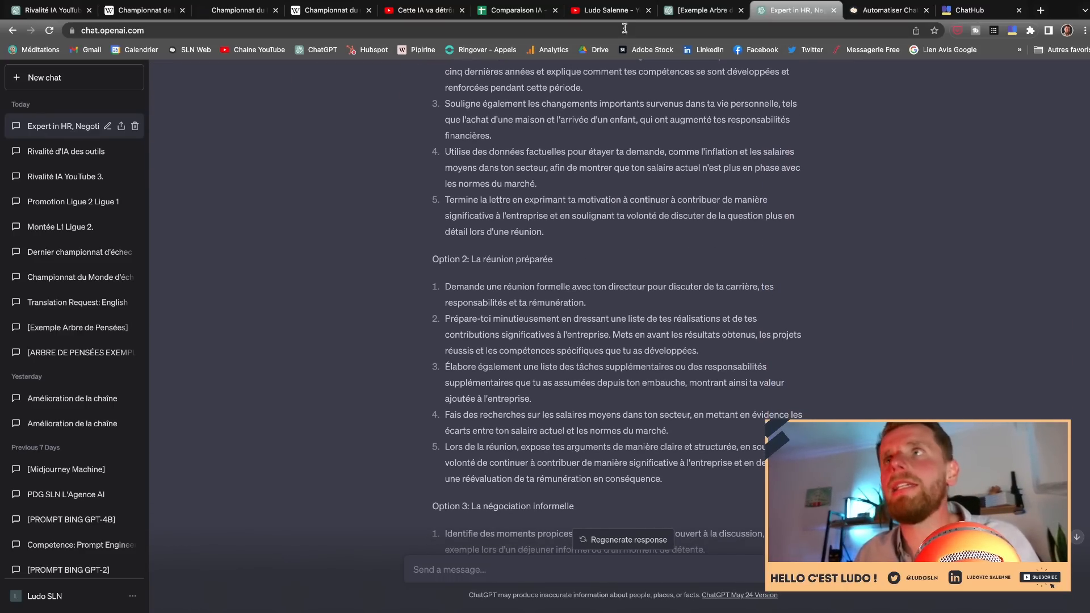
- Review Options 1 and 2 in the "[Exemple Arbre de Pensées]" conversation, highlighting Option 1's description and part of Option 2's
{"action": "left_click", "coordinate": [703, 10]}
{"action": "scroll", "coordinate": [593, 252], "scroll_direction": "down", "scroll_amount": 1}
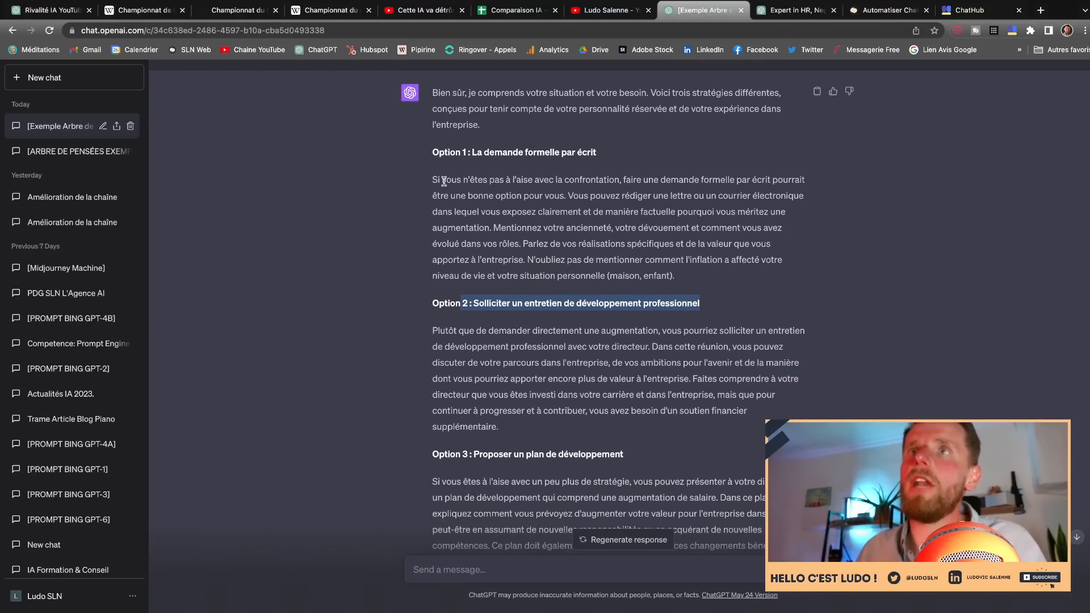
{"action": "left_click_drag", "start_coordinate": [444, 180], "coordinate": [687, 276]}
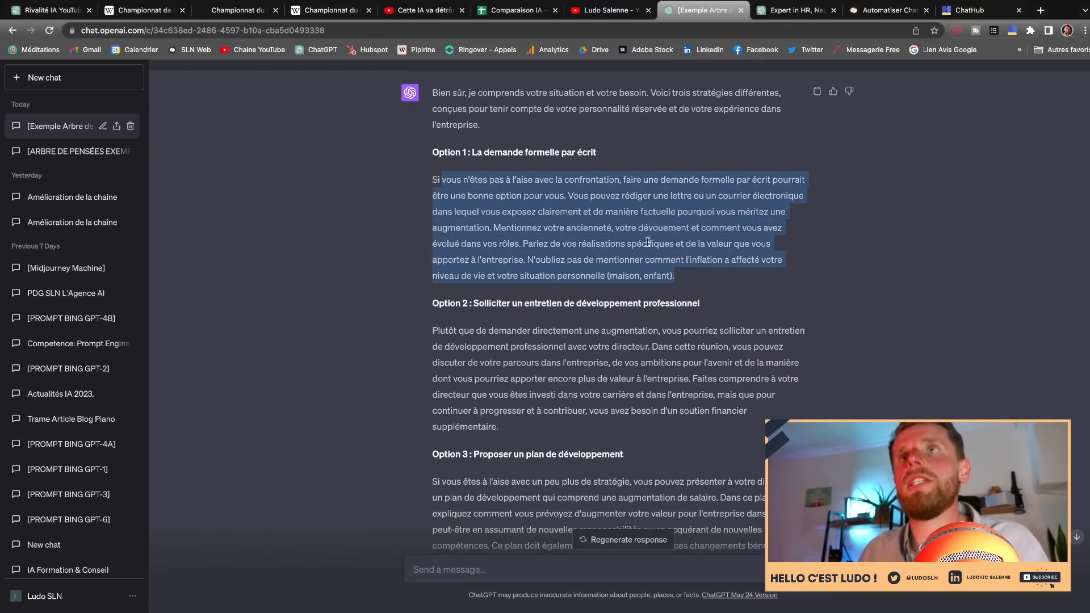
{"action": "left_click", "coordinate": [480, 210]}
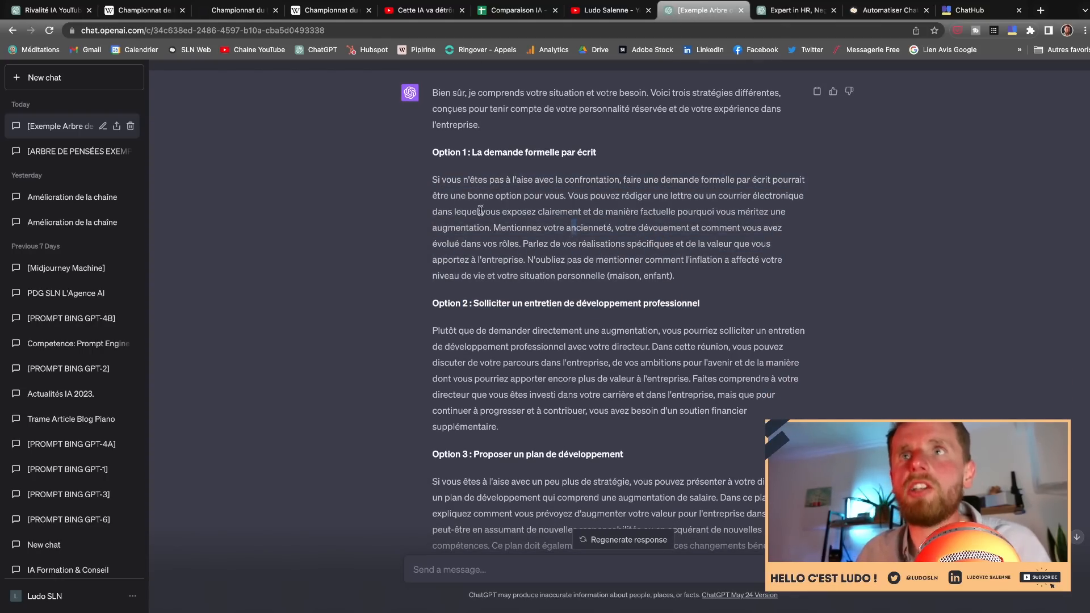
{"action": "mouse_move", "coordinate": [425, 187]}
{"action": "left_mouse_down"}
{"action": "mouse_move", "coordinate": [581, 213]}
{"action": "mouse_move", "coordinate": [718, 282]}
{"action": "mouse_move", "coordinate": [431, 185]}
{"action": "left_mouse_up"}
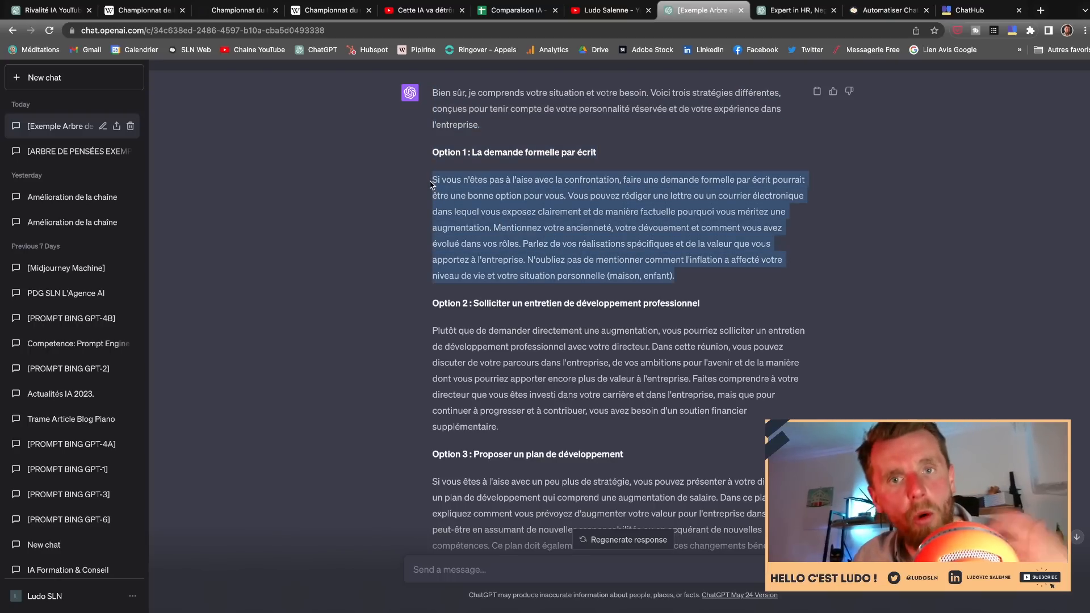
{"action": "left_click", "coordinate": [747, 180]}
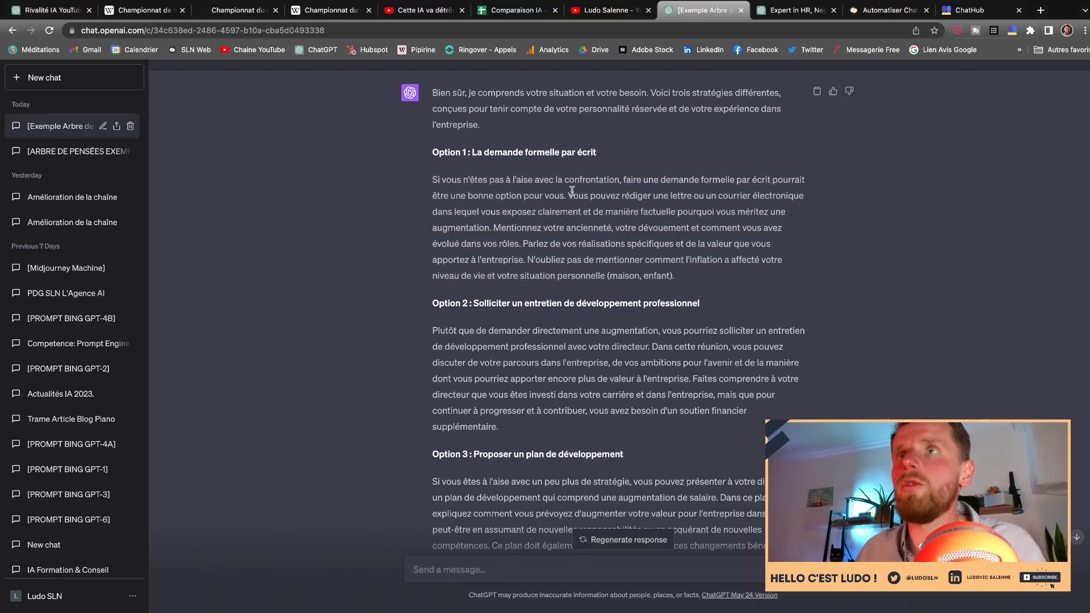
{"action": "left_click_drag", "start_coordinate": [539, 195], "coordinate": [466, 195]}
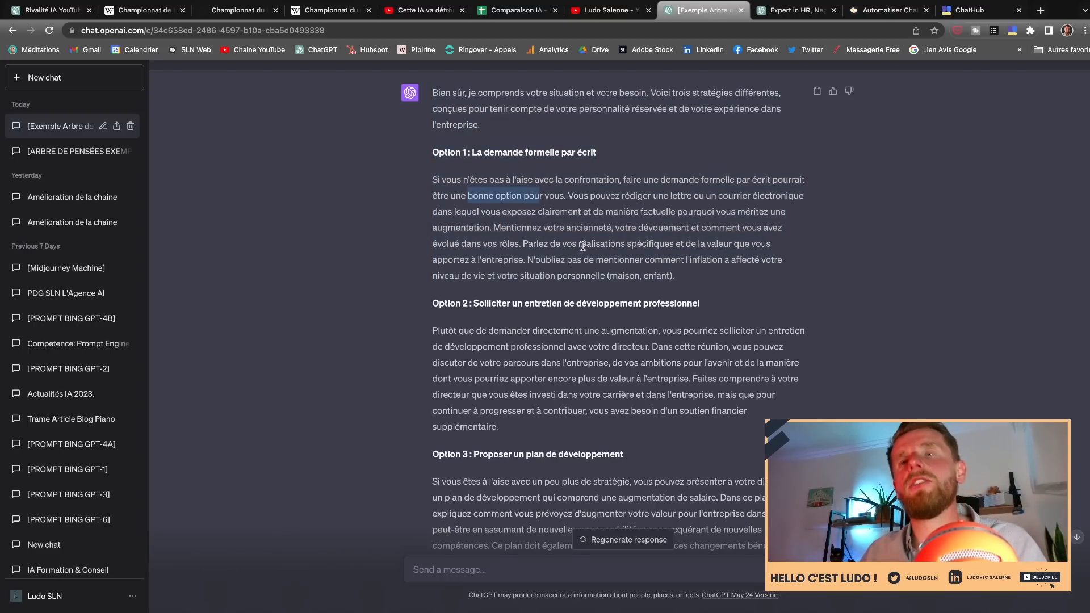
{"action": "scroll", "coordinate": [583, 246], "scroll_direction": "down", "scroll_amount": 3}
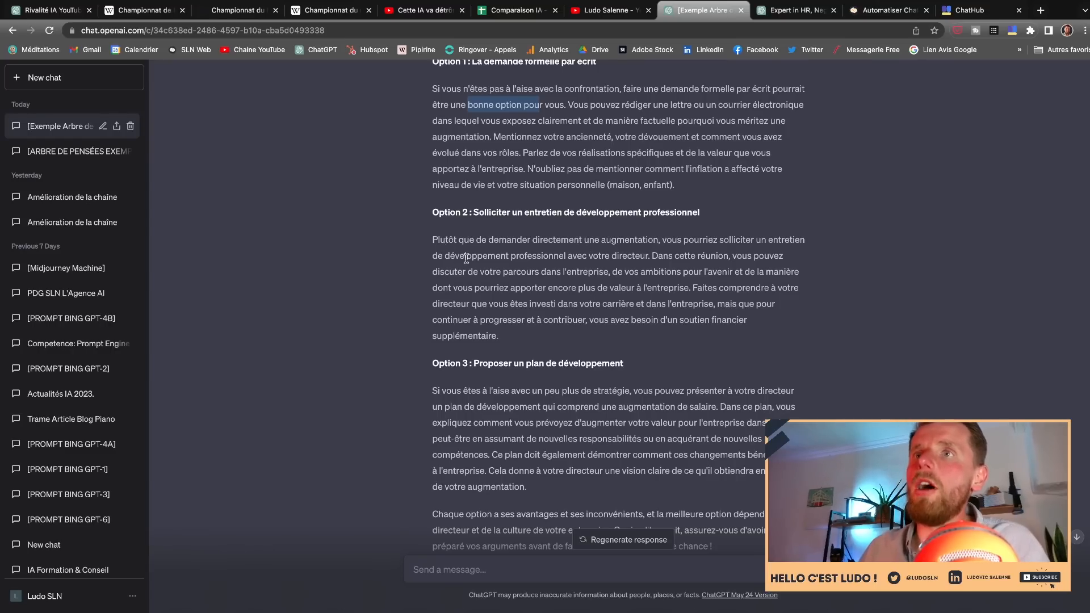
{"action": "left_click_drag", "start_coordinate": [466, 259], "coordinate": [629, 274]}
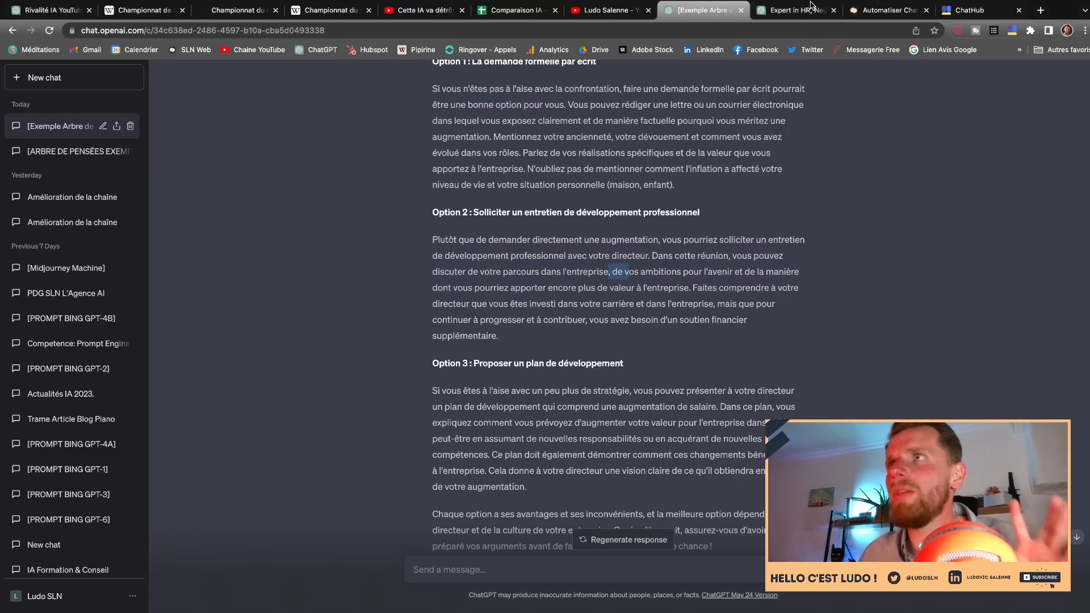
- Return to the "Expert in HR" conversation and compare its Option 1, highlighting the title "La communication écrite formelle" and the listed steps
{"action": "key", "text": "ctrl+Tab"}
{"action": "scroll", "coordinate": [455, 217], "scroll_direction": "up", "scroll_amount": 3}
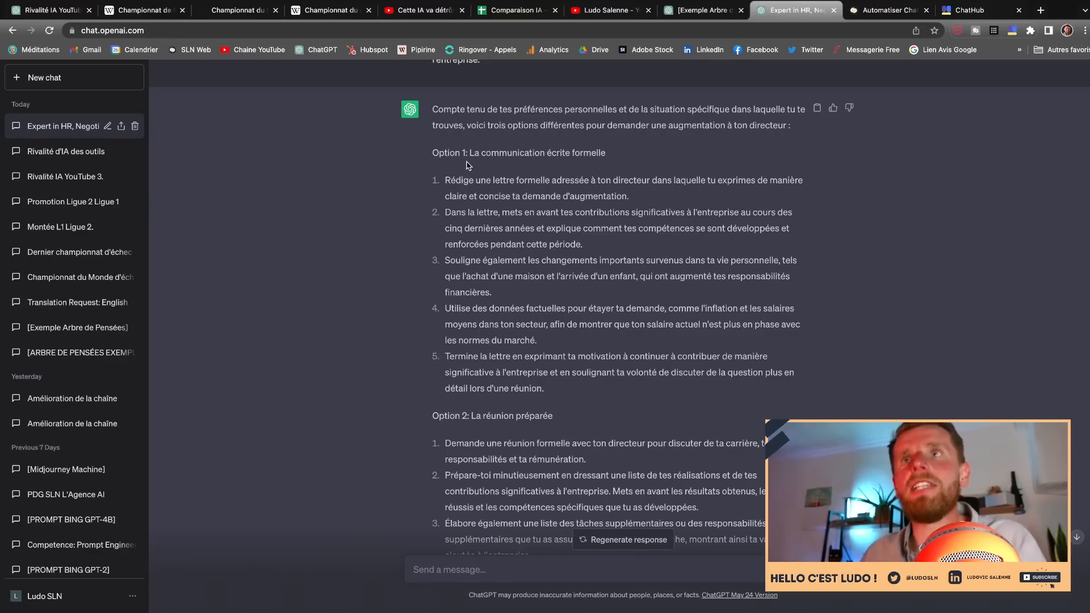
{"action": "left_click_drag", "start_coordinate": [472, 155], "coordinate": [640, 156]}
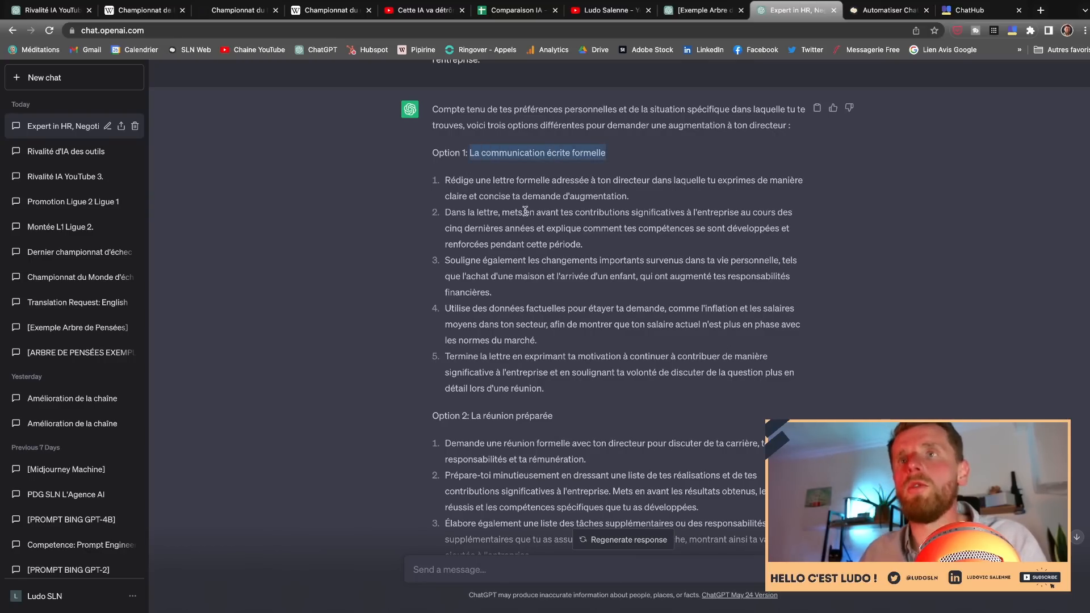
{"action": "left_click_drag", "start_coordinate": [489, 195], "coordinate": [664, 398]}
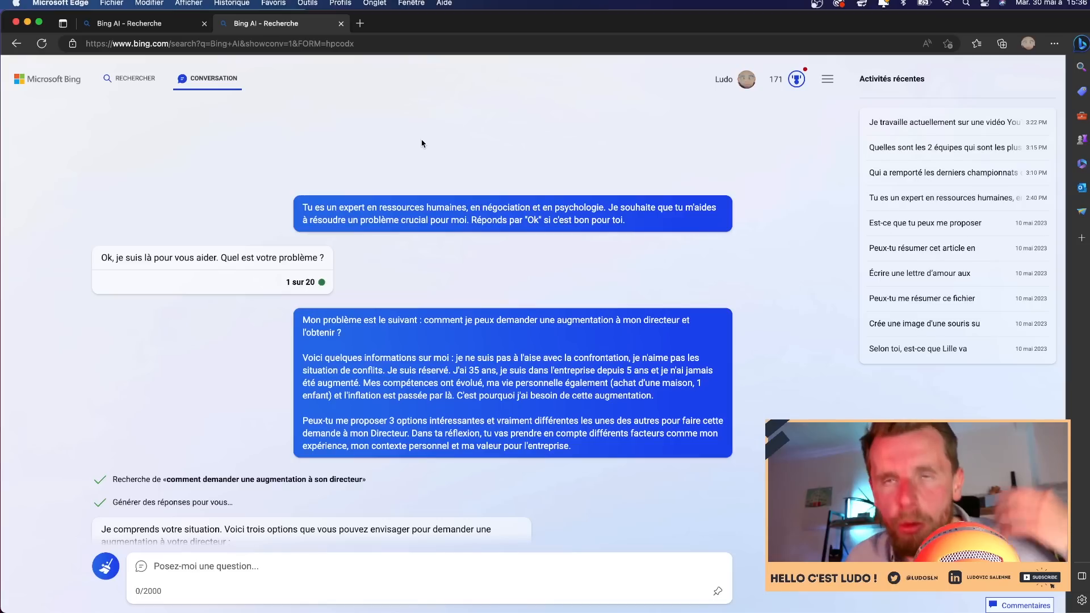
- Switch to the Bing AI conversation in Microsoft Edge and review its opening exchange, highlighting the prompts and the query "comment demander une augmentation à son directeur"
{"action": "left_click_drag", "start_coordinate": [624, 219], "coordinate": [315, 207]}
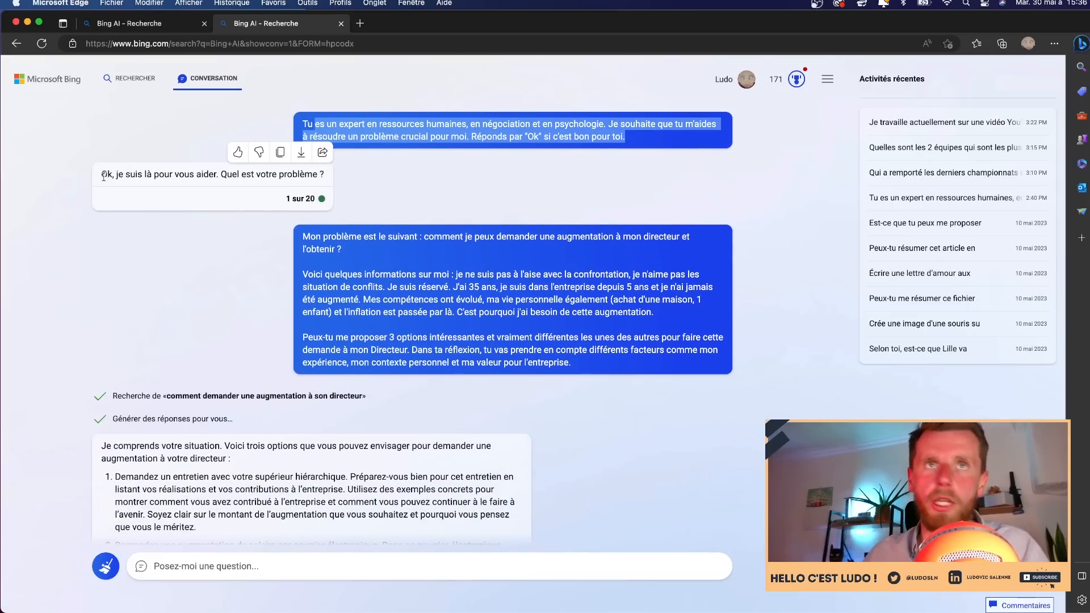
{"action": "left_click_drag", "start_coordinate": [101, 175], "coordinate": [270, 185]}
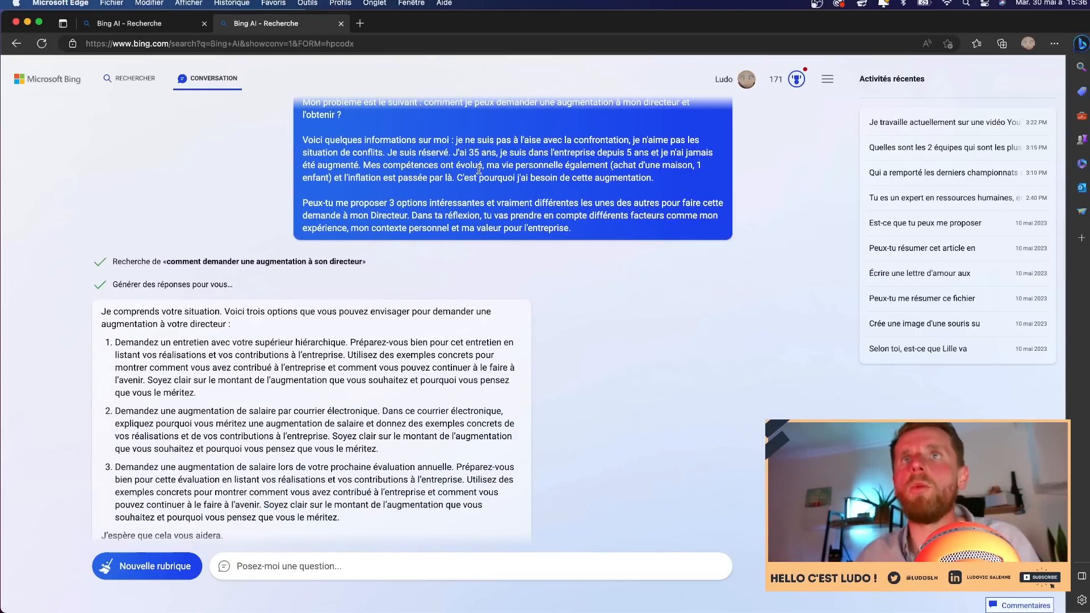
{"action": "scroll", "coordinate": [480, 169], "scroll_direction": "up", "scroll_amount": 2}
{"action": "left_click_drag", "start_coordinate": [369, 323], "coordinate": [166, 320]}
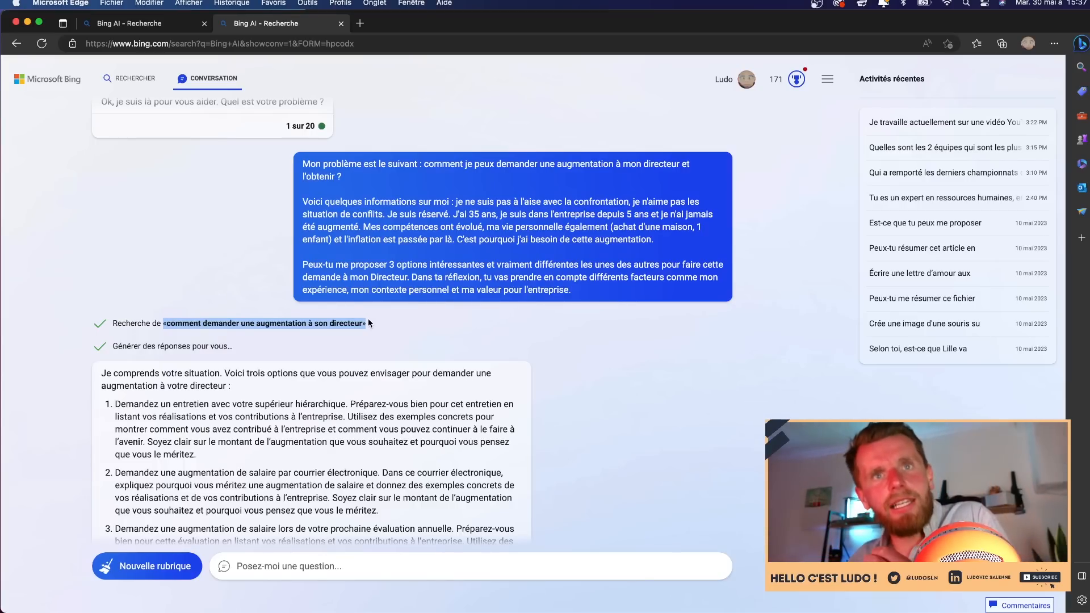
{"action": "left_click_drag", "start_coordinate": [368, 322], "coordinate": [164, 325]}
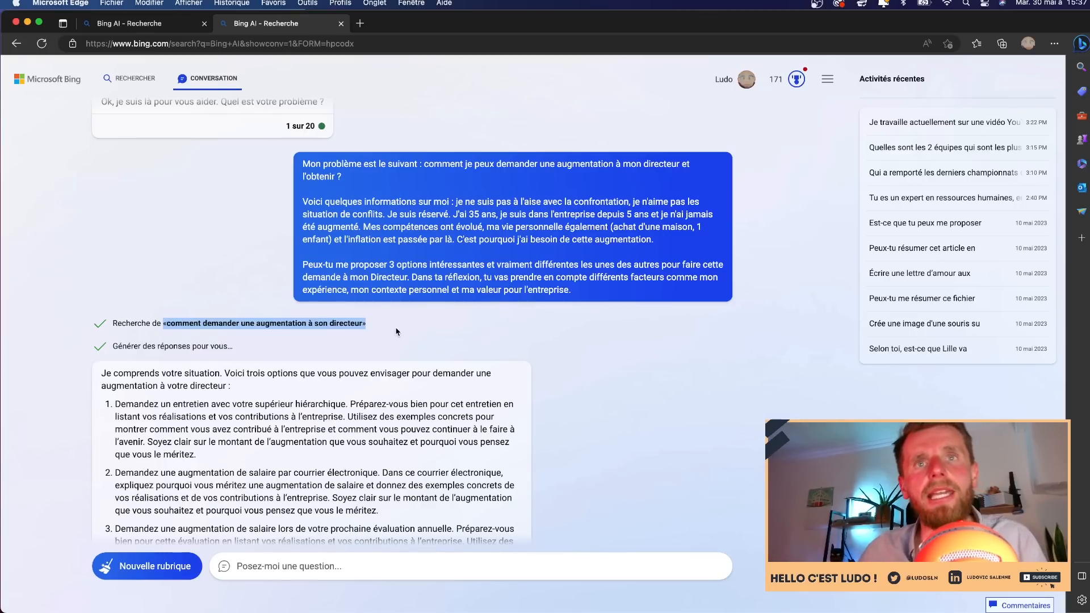
{"action": "left_click_drag", "start_coordinate": [385, 332], "coordinate": [163, 324]}
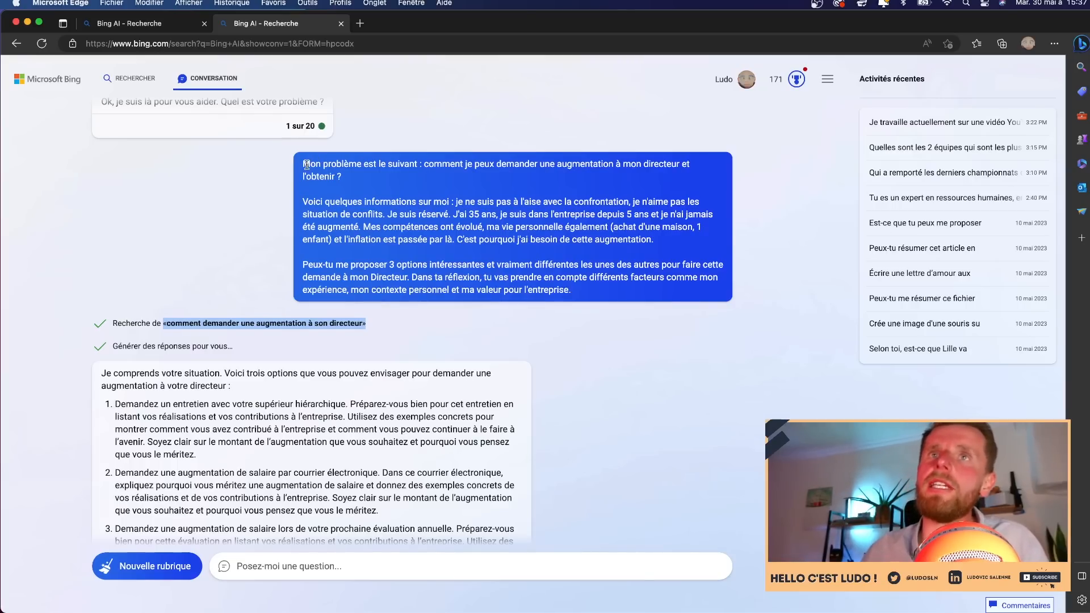
{"action": "left_click_drag", "start_coordinate": [302, 164], "coordinate": [607, 291]}
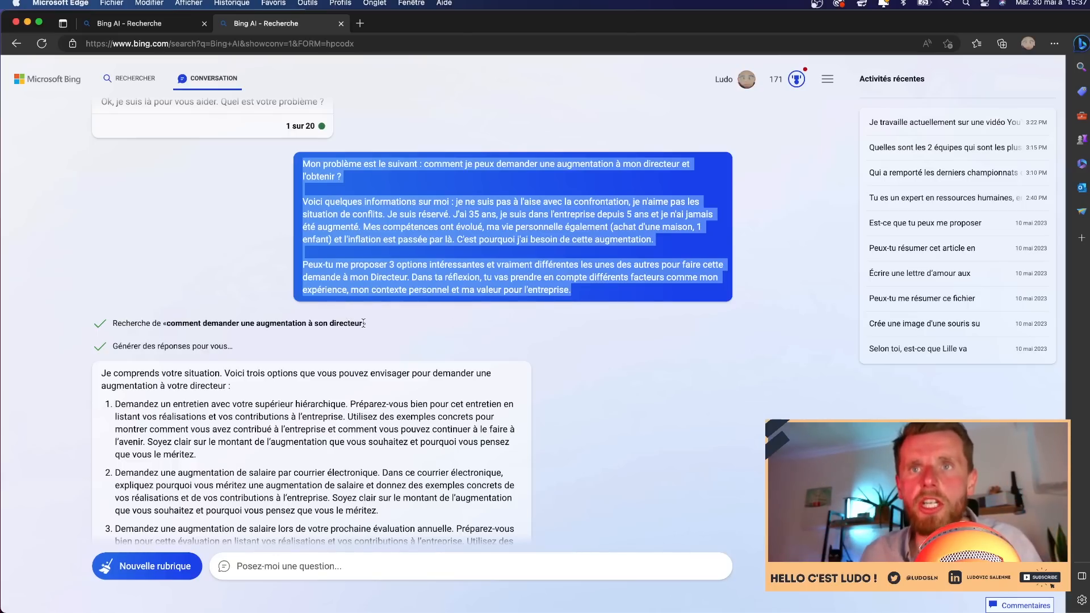
{"action": "left_click_drag", "start_coordinate": [366, 323], "coordinate": [169, 332]}
{"action": "left_click", "coordinate": [270, 339]}
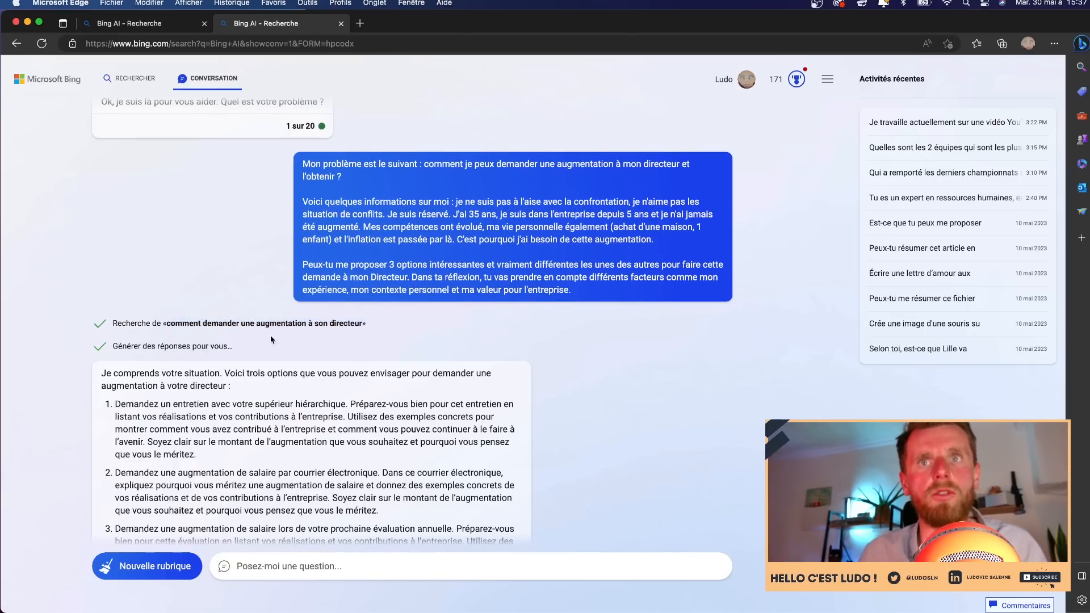
- Read Bing's three proposed options for requesting a raise, highlighting the introduction and the key wording of each option
{"action": "scroll", "coordinate": [272, 340], "scroll_direction": "down", "scroll_amount": 4}
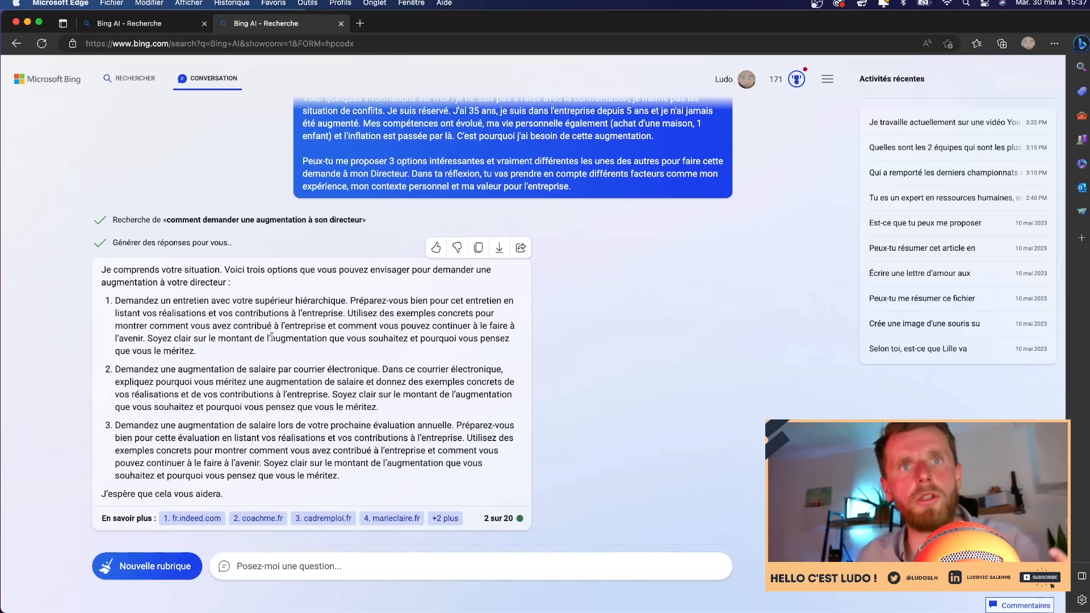
{"action": "scroll", "coordinate": [263, 355], "scroll_direction": "down", "scroll_amount": 3}
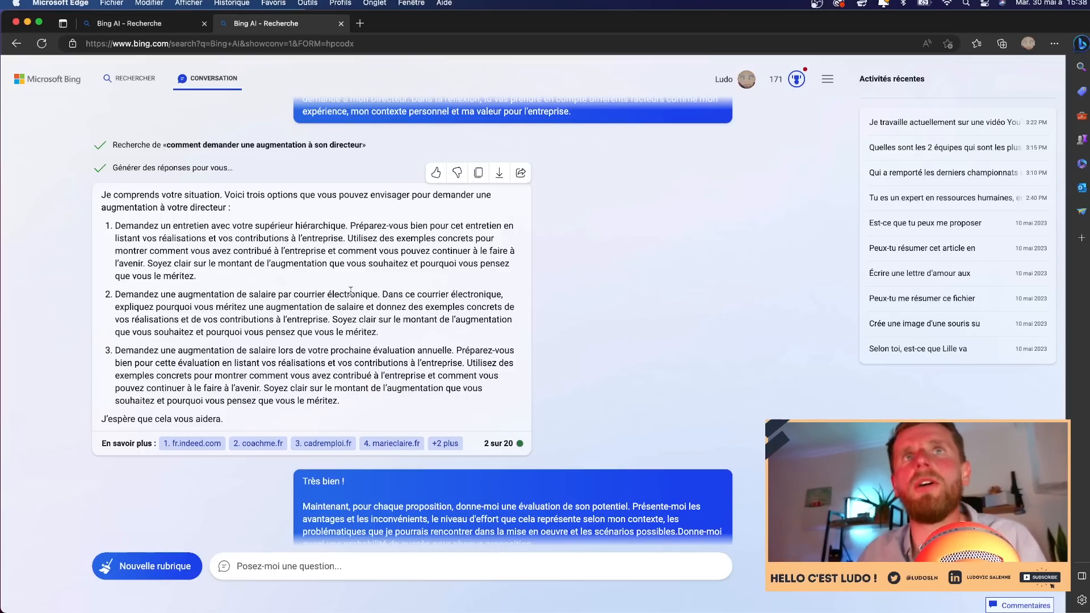
{"action": "scroll", "coordinate": [350, 290], "scroll_direction": "up", "scroll_amount": 2}
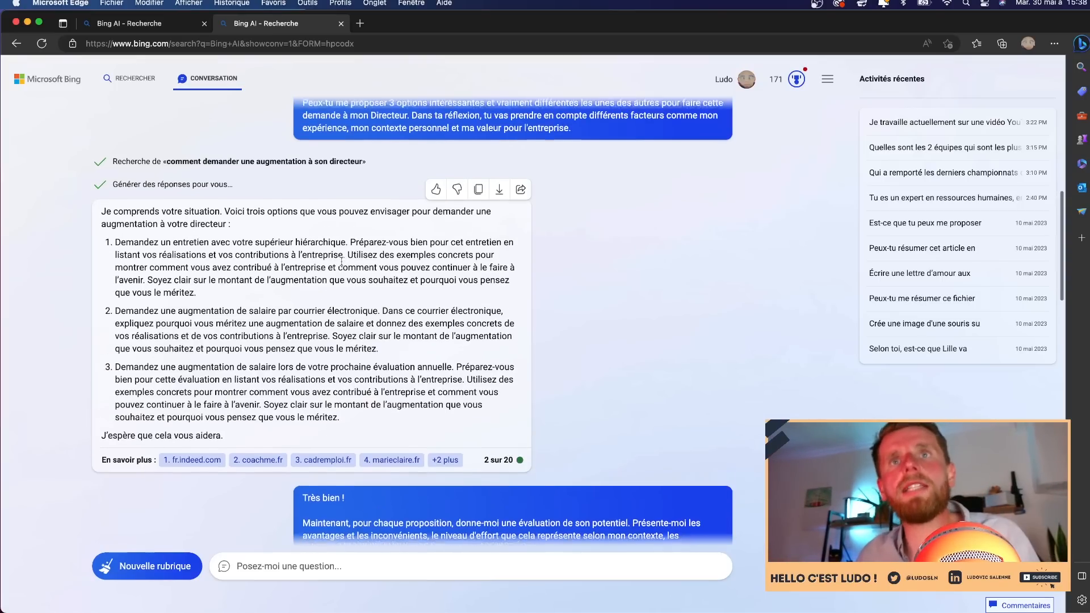
{"action": "left_click_drag", "start_coordinate": [228, 232], "coordinate": [408, 243]}
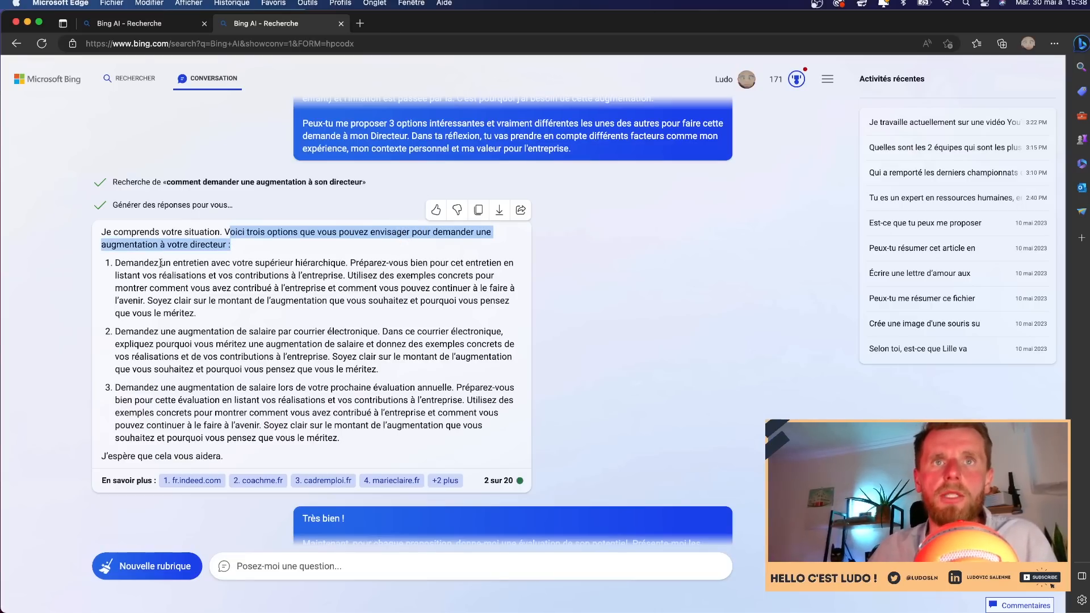
{"action": "left_click_drag", "start_coordinate": [346, 273], "coordinate": [352, 267]}
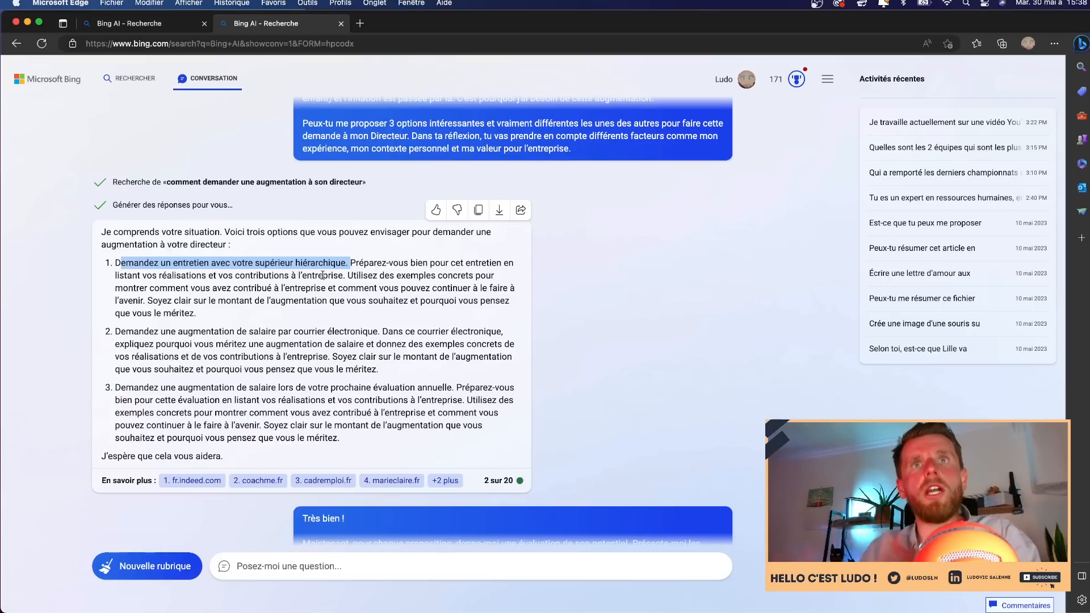
{"action": "left_click", "coordinate": [361, 180]}
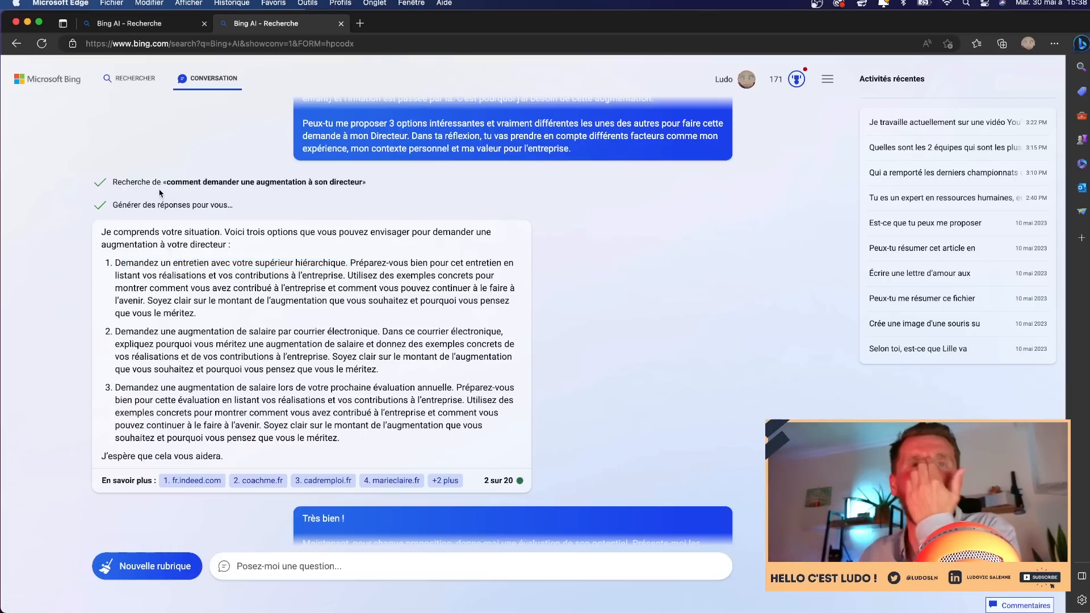
{"action": "scroll", "coordinate": [227, 309], "scroll_direction": "down", "scroll_amount": 1}
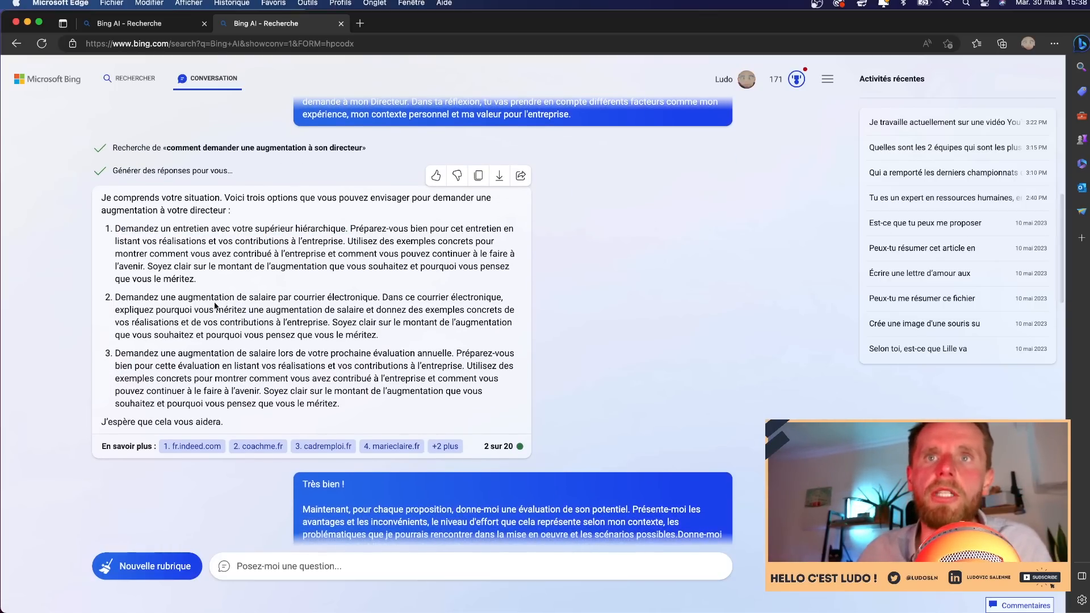
{"action": "left_click_drag", "start_coordinate": [292, 298], "coordinate": [373, 305]}
{"action": "scroll", "coordinate": [373, 305], "scroll_direction": "down", "scroll_amount": 2}
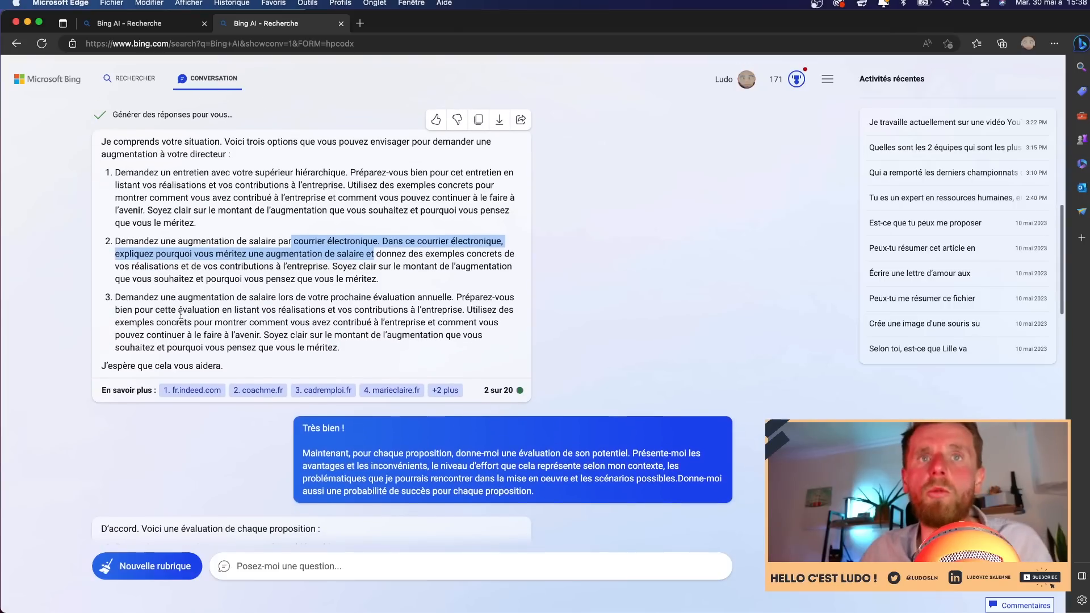
{"action": "mouse_move", "coordinate": [121, 298]}
{"action": "left_mouse_down"}
{"action": "mouse_move", "coordinate": [453, 298]}
{"action": "mouse_move", "coordinate": [115, 299]}
{"action": "left_mouse_up"}
{"action": "scroll", "coordinate": [200, 290], "scroll_direction": "down", "scroll_amount": 2}
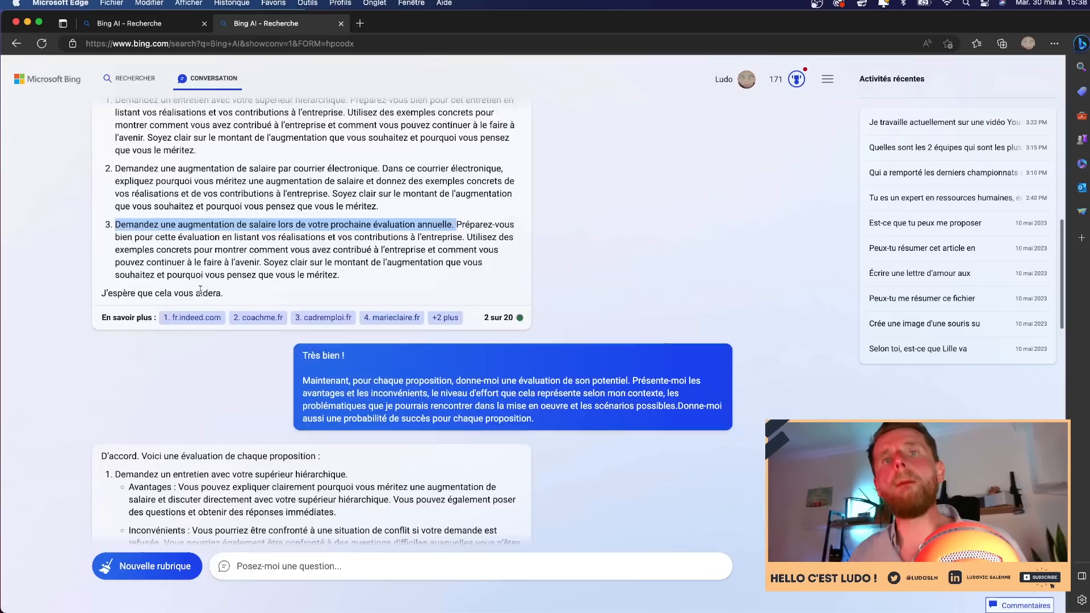
- Examine the evaluation prompt and Bing's assessment of the meeting option, highlighting its "Inconvénients" and "Problématiques"
{"action": "scroll", "coordinate": [199, 290], "scroll_direction": "down", "scroll_amount": 8}
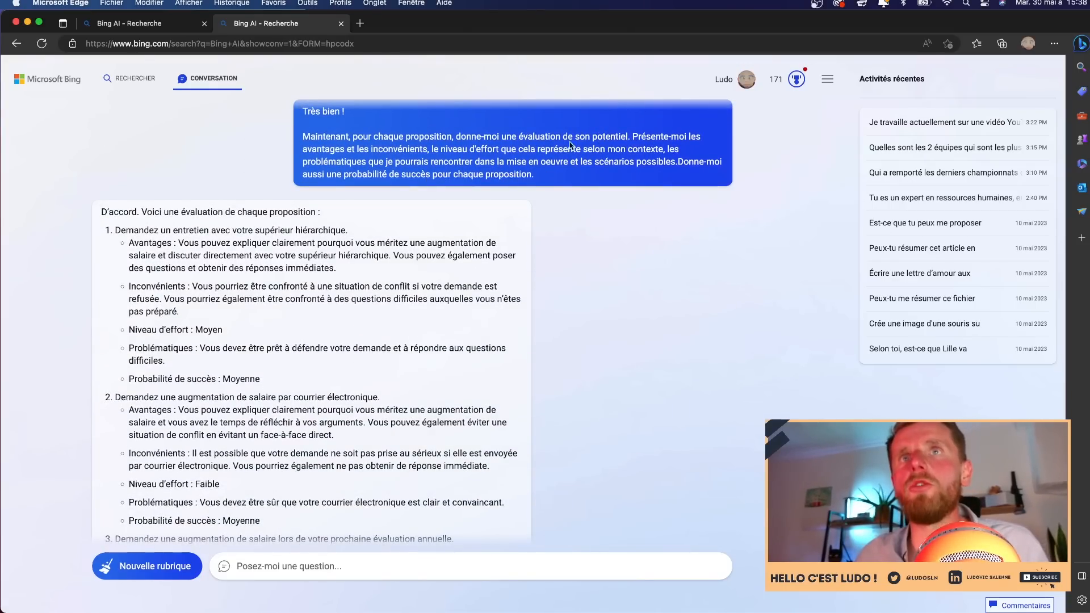
{"action": "scroll", "coordinate": [392, 190], "scroll_direction": "down", "scroll_amount": 2}
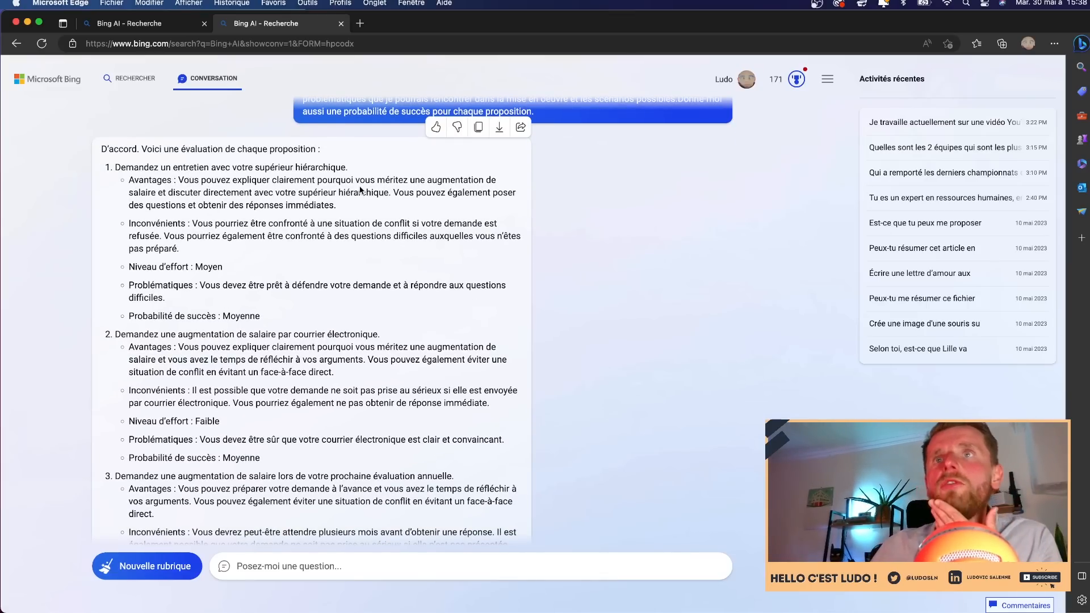
{"action": "scroll", "coordinate": [352, 192], "scroll_direction": "down", "scroll_amount": 2}
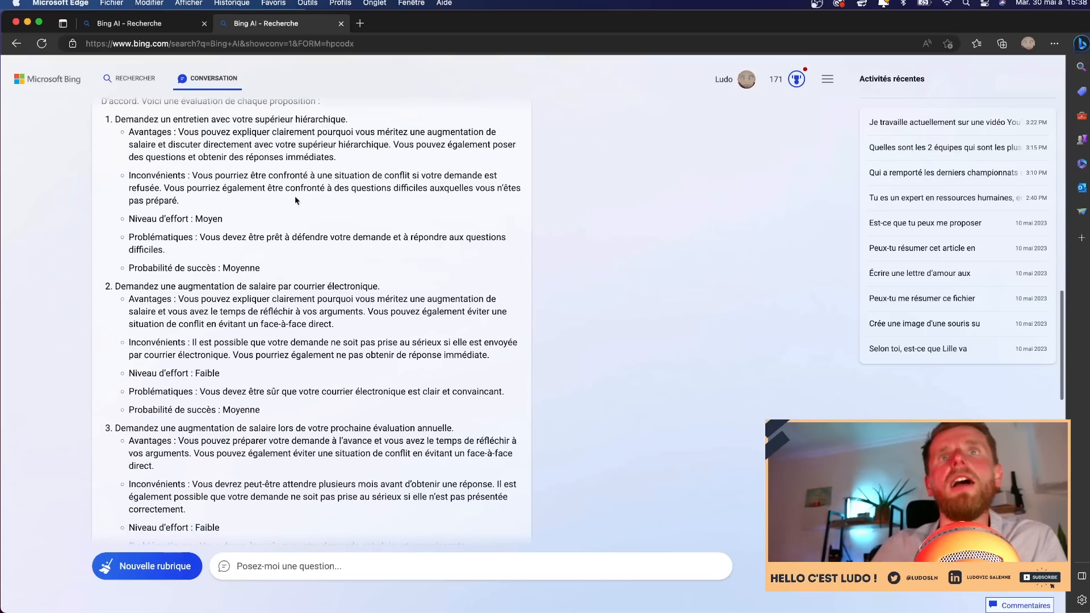
{"action": "left_click_drag", "start_coordinate": [197, 177], "coordinate": [206, 199]}
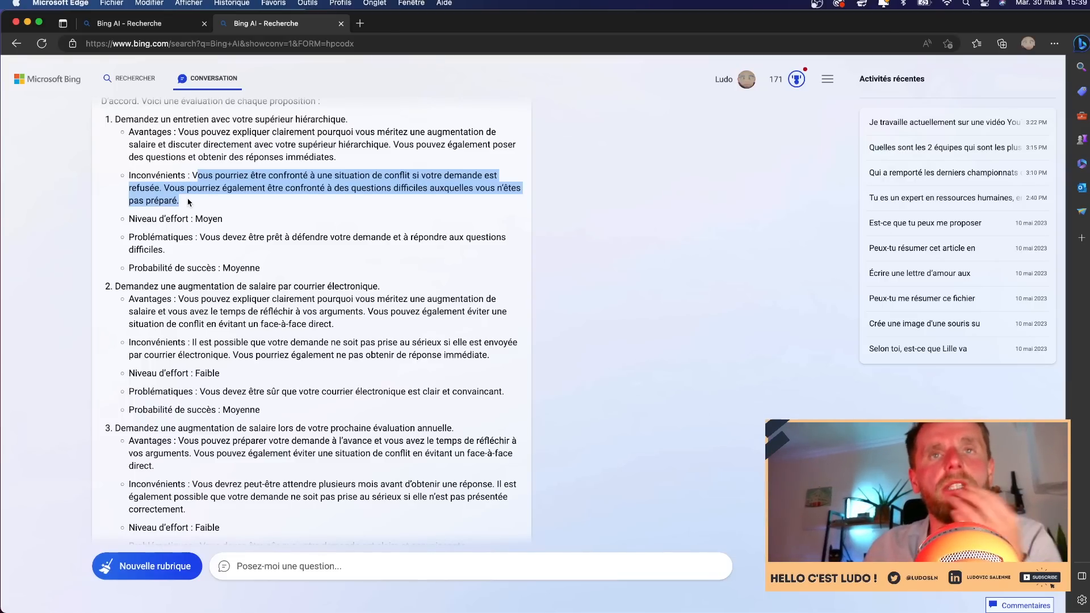
{"action": "scroll", "coordinate": [197, 198], "scroll_direction": "down", "scroll_amount": 1}
{"action": "scroll", "coordinate": [197, 198], "scroll_direction": "down", "scroll_amount": 1}
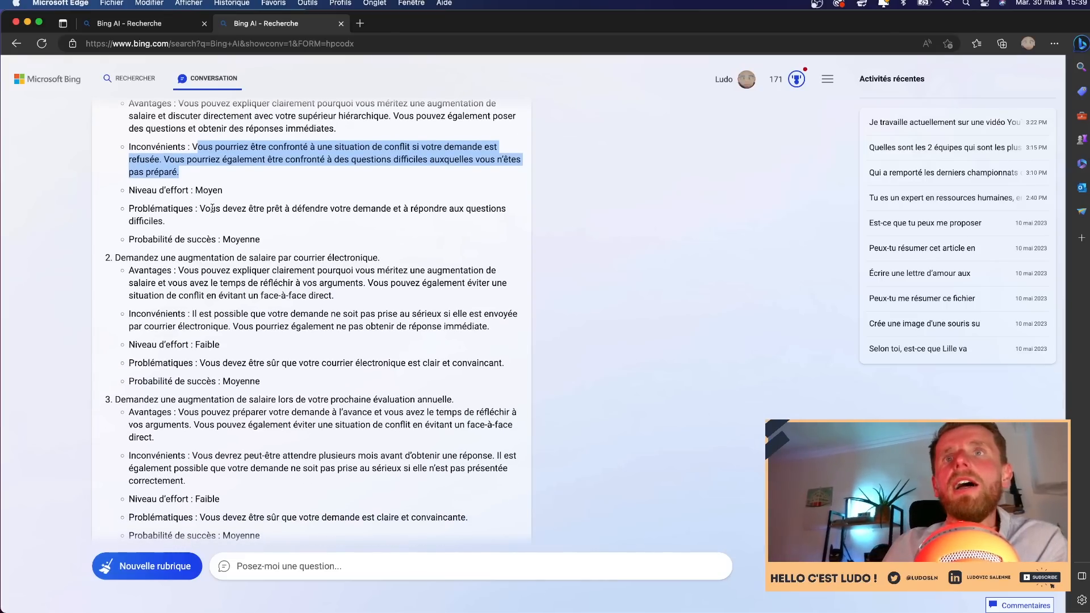
{"action": "left_click_drag", "start_coordinate": [211, 208], "coordinate": [453, 222]}
- Examine Bing's assessment of the e-mail request option, highlighting its "Inconvénients" and "Avantages"
{"action": "scroll", "coordinate": [453, 222], "scroll_direction": "down", "scroll_amount": 3}
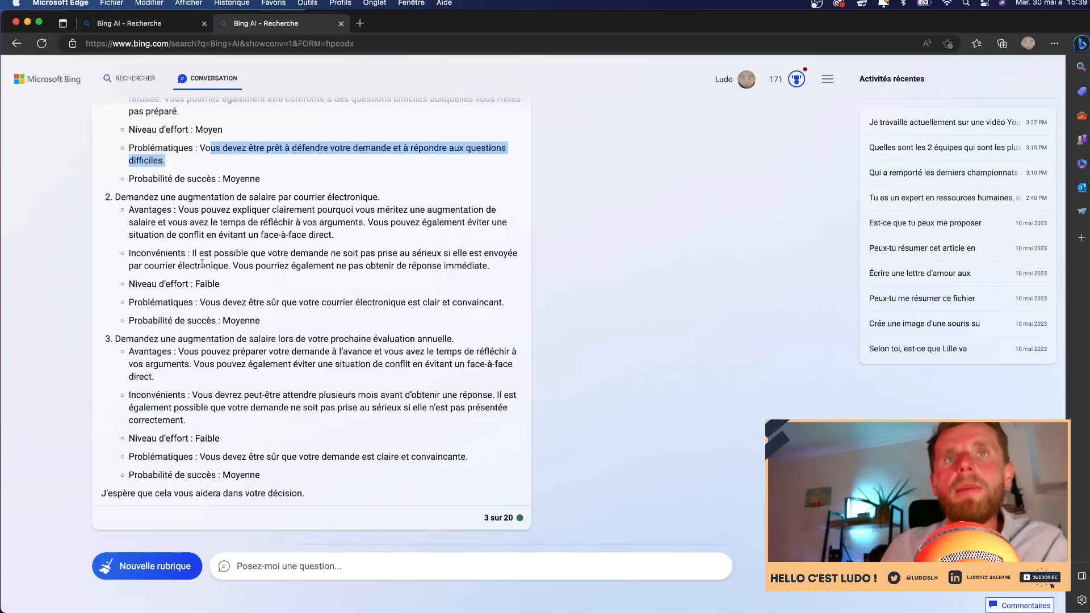
{"action": "left_click_drag", "start_coordinate": [195, 254], "coordinate": [468, 258]}
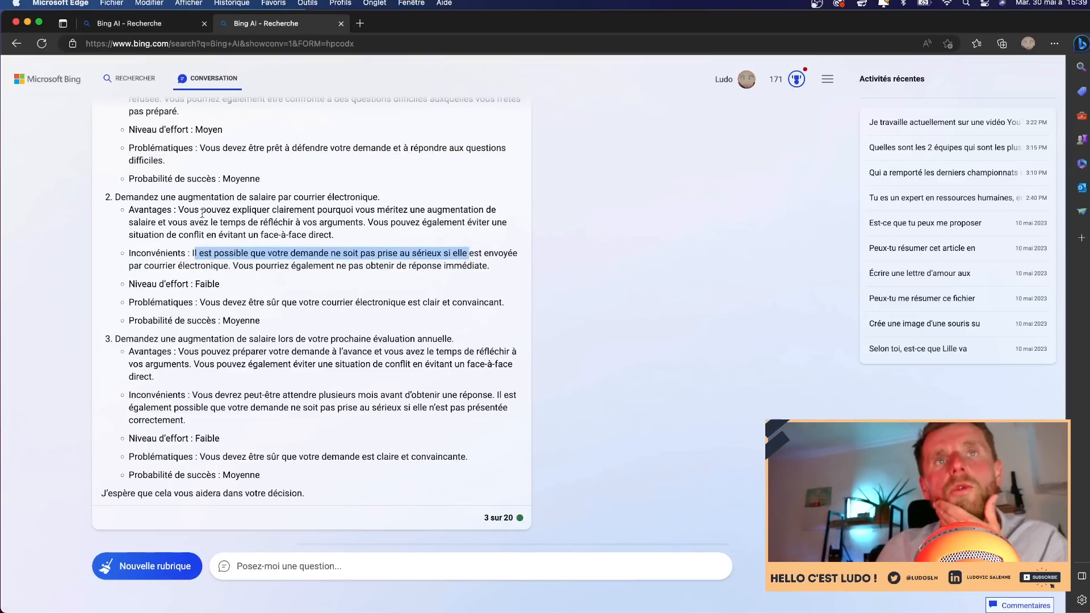
{"action": "left_click_drag", "start_coordinate": [185, 210], "coordinate": [449, 221]}
{"action": "left_click", "coordinate": [376, 223]}
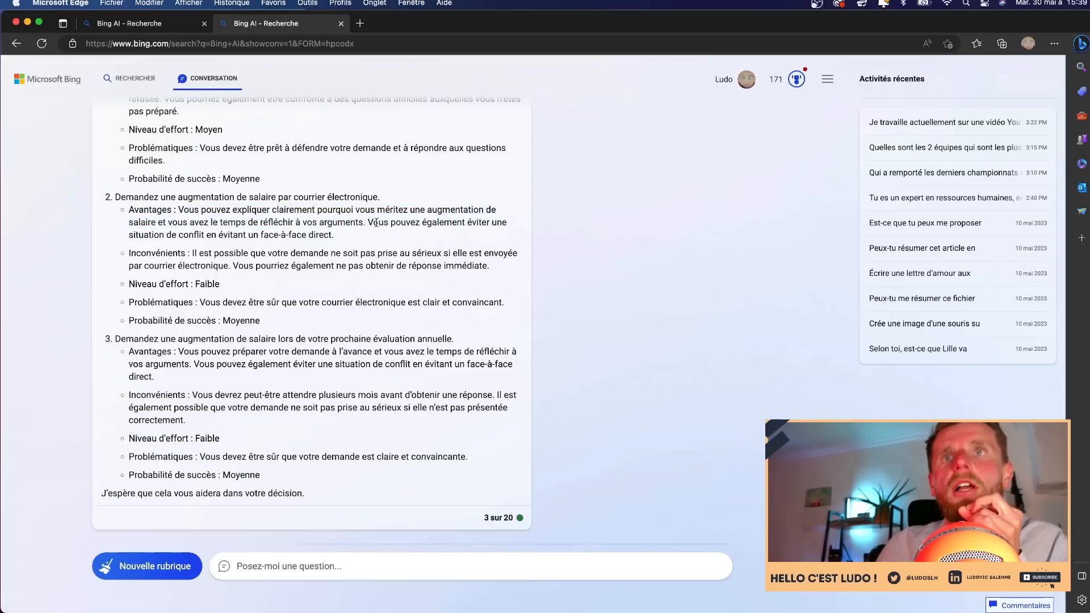
- Compare the "Avantages" of Bing's e-mail and annual-review options, highlighting the passages about avoiding conflict
{"action": "left_click_drag", "start_coordinate": [375, 222], "coordinate": [473, 237]}
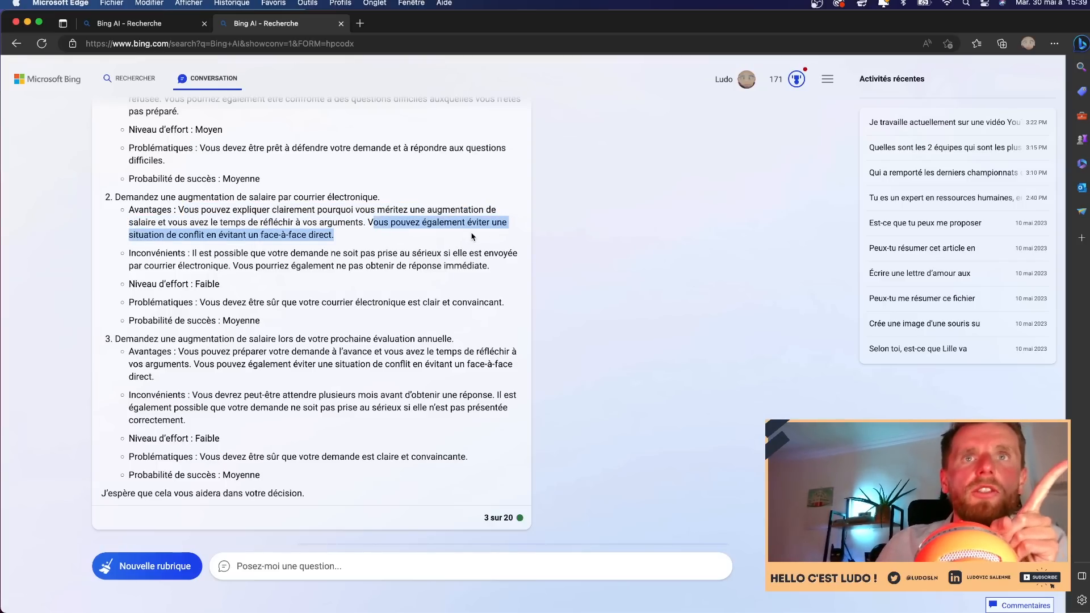
{"action": "left_click", "coordinate": [192, 233]}
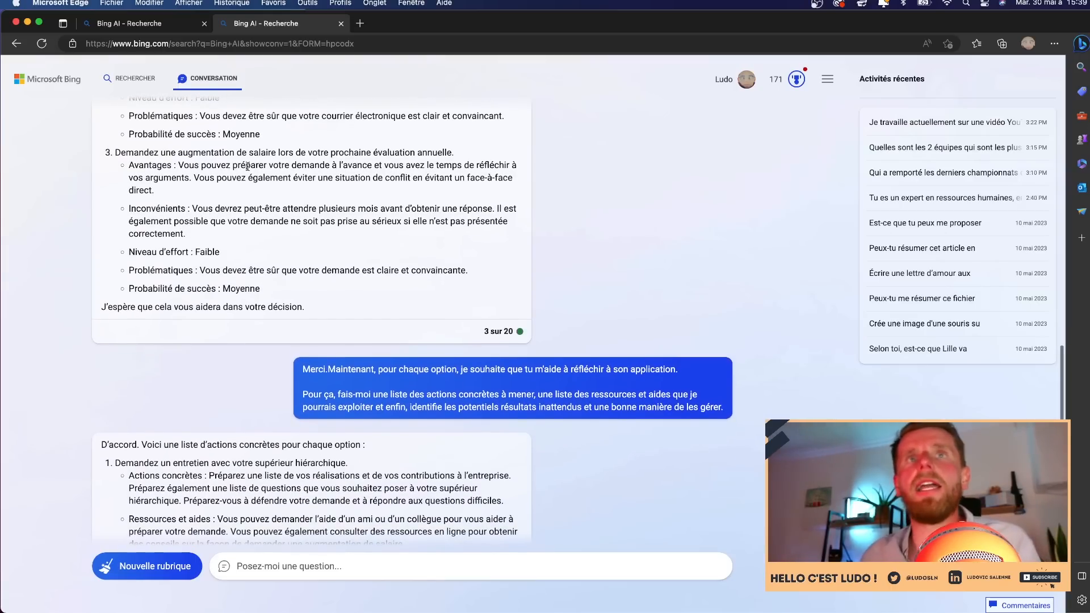
{"action": "left_click_drag", "start_coordinate": [248, 166], "coordinate": [490, 174]}
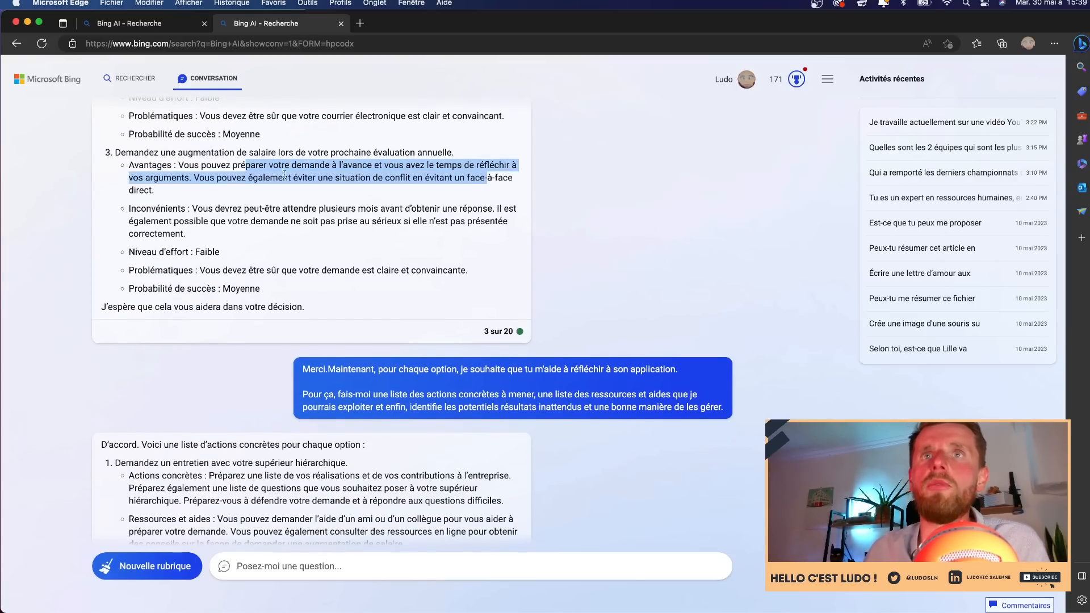
{"action": "left_click_drag", "start_coordinate": [283, 177], "coordinate": [437, 182]}
{"action": "scroll", "coordinate": [431, 180], "scroll_direction": "up", "scroll_amount": 2}
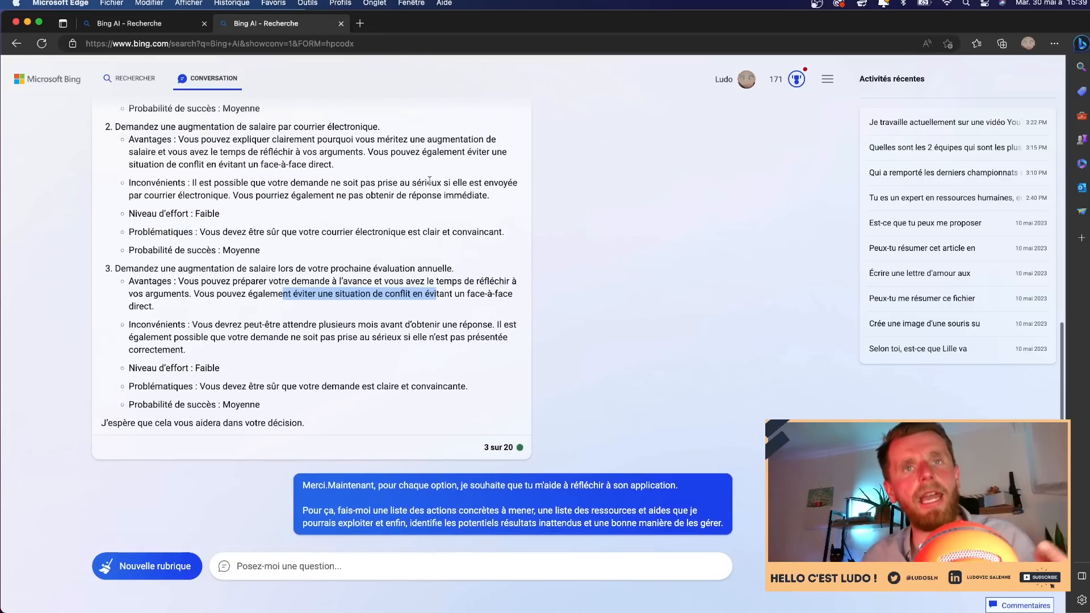
- Compare the "Probabilité de succès" ratings of Bing's three options, highlighting the rating under each one
{"action": "scroll", "coordinate": [415, 180], "scroll_direction": "down", "scroll_amount": 5}
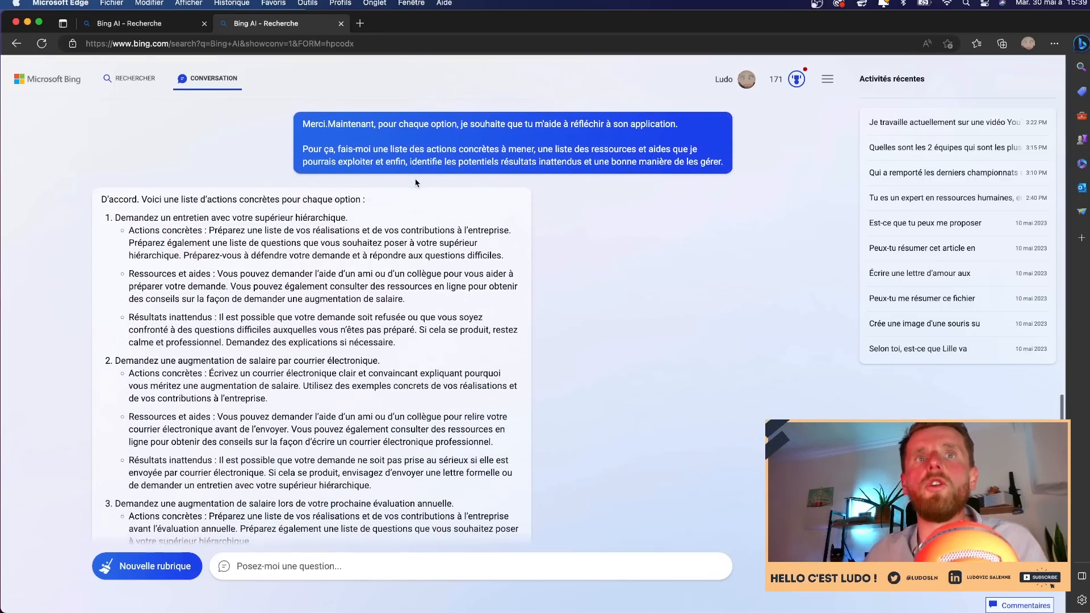
{"action": "scroll", "coordinate": [416, 182], "scroll_direction": "up", "scroll_amount": 3}
{"action": "left_click_drag", "start_coordinate": [263, 260], "coordinate": [197, 260]}
{"action": "scroll", "coordinate": [267, 239], "scroll_direction": "up", "scroll_amount": 2}
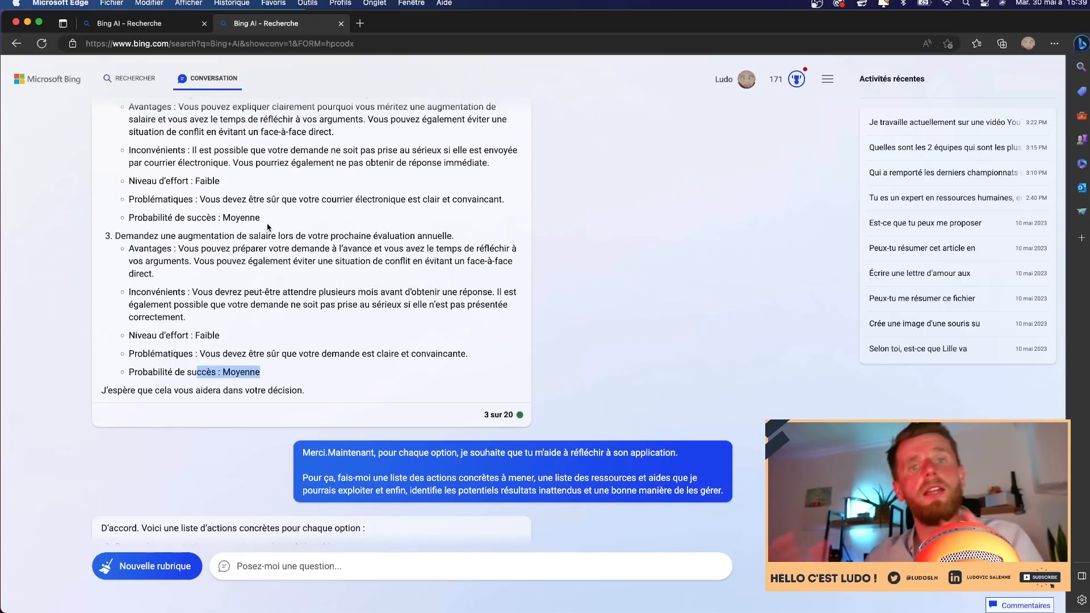
{"action": "left_click_drag", "start_coordinate": [261, 218], "coordinate": [224, 219]}
{"action": "left_click_drag", "start_coordinate": [261, 373], "coordinate": [230, 373]}
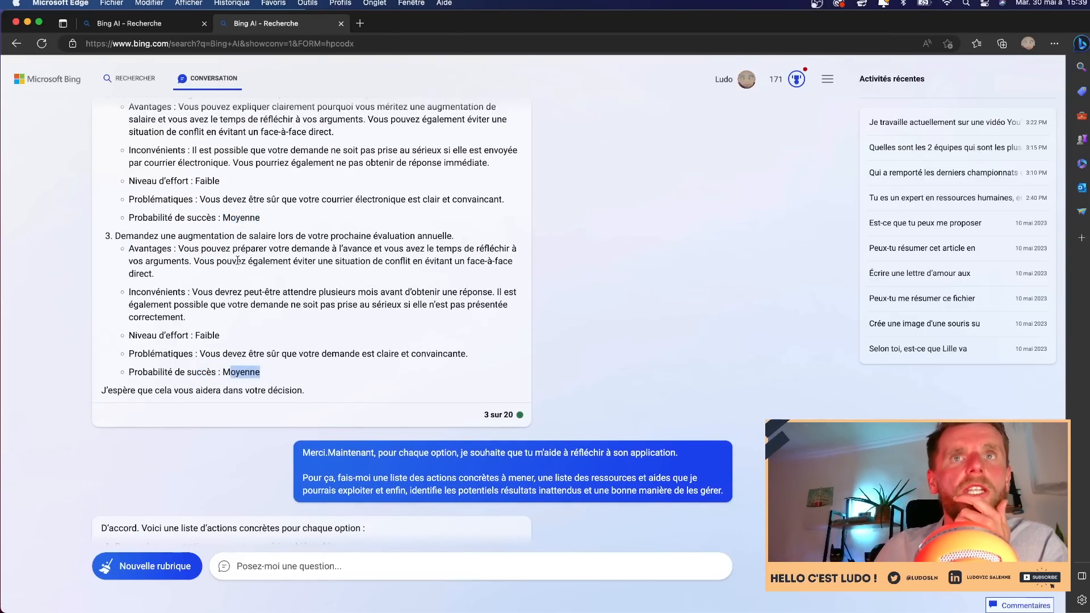
{"action": "scroll", "coordinate": [246, 261], "scroll_direction": "up", "scroll_amount": 3}
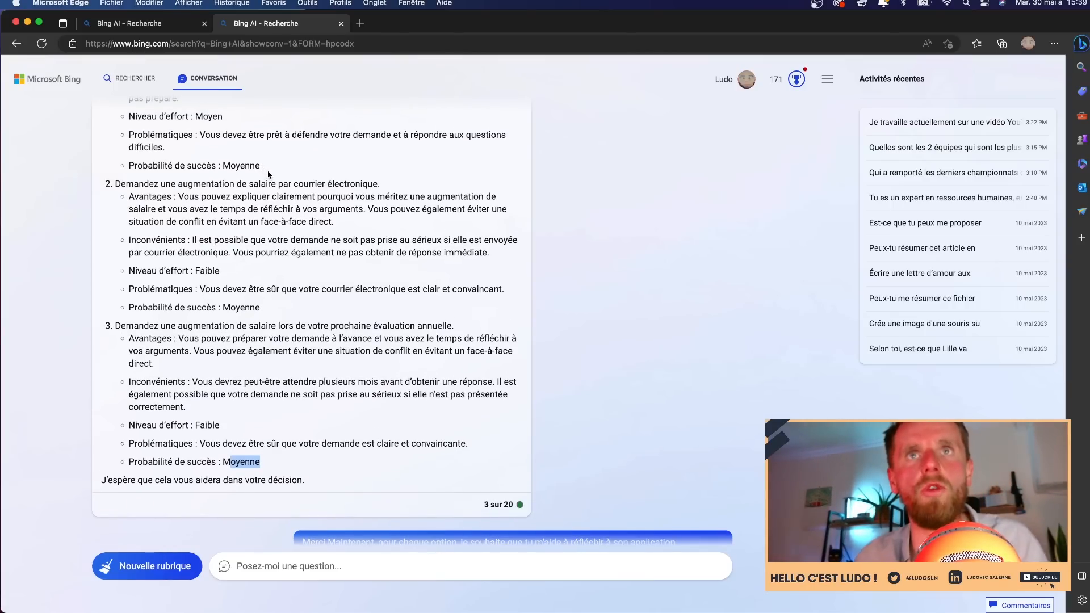
{"action": "left_click_drag", "start_coordinate": [268, 170], "coordinate": [216, 167]}
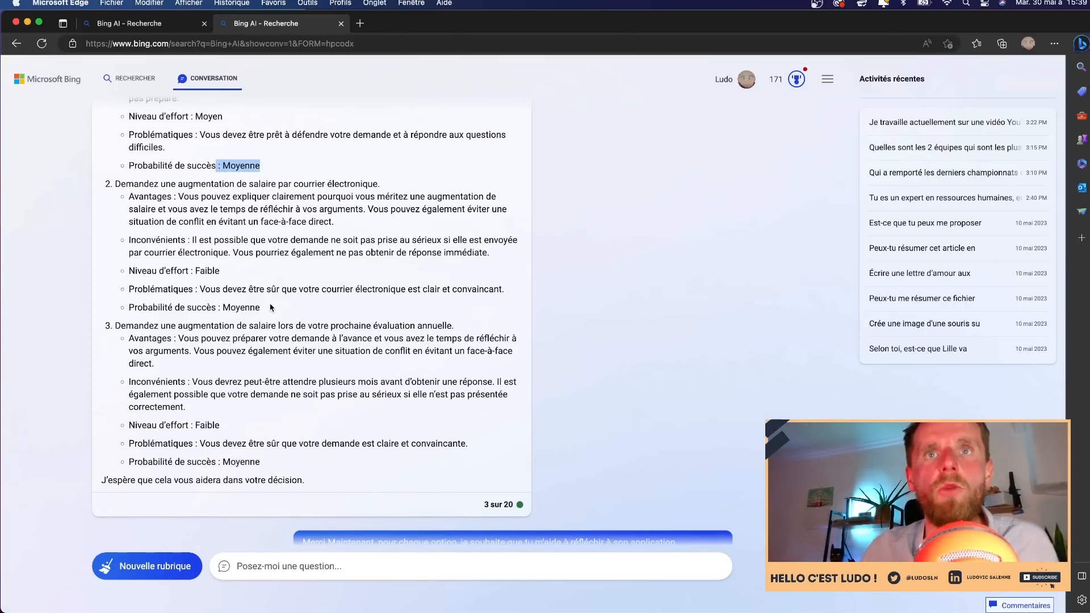
{"action": "left_click_drag", "start_coordinate": [266, 308], "coordinate": [192, 326]}
{"action": "scroll", "coordinate": [239, 310], "scroll_direction": "down", "scroll_amount": 3}
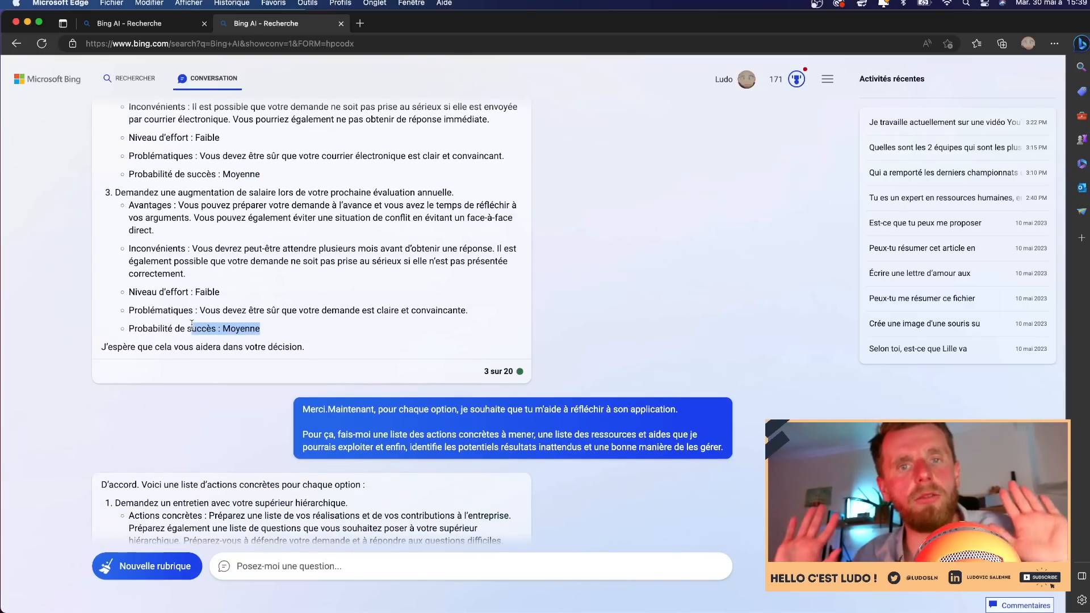
- Read the follow-up prompt on applying each option and highlight Bing's "Actions concrètes" for the meeting option
{"action": "scroll", "coordinate": [249, 316], "scroll_direction": "down", "scroll_amount": 4}
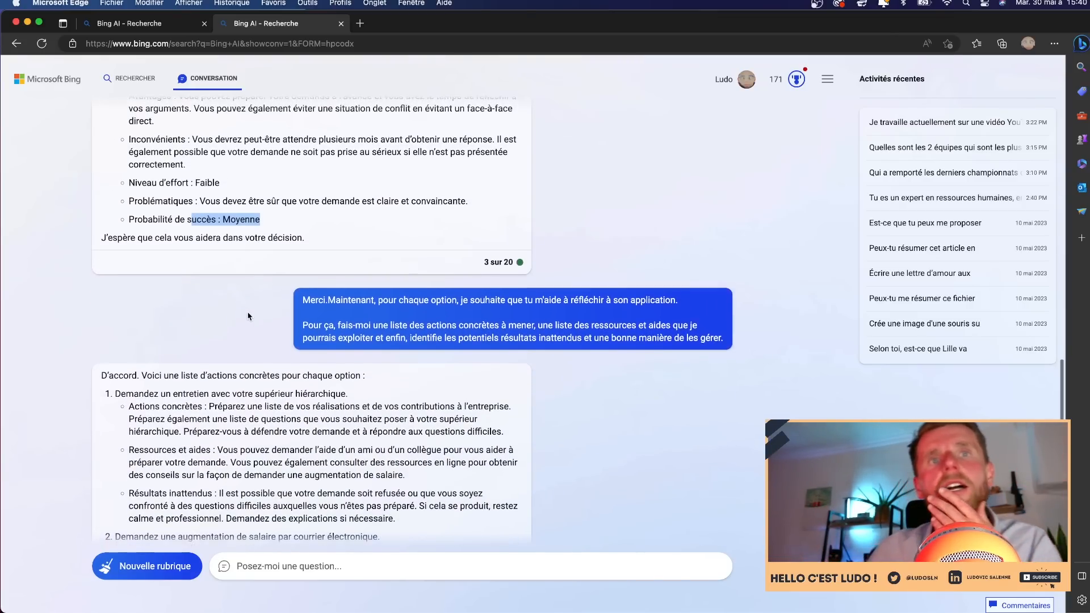
{"action": "scroll", "coordinate": [273, 315], "scroll_direction": "down", "scroll_amount": 3}
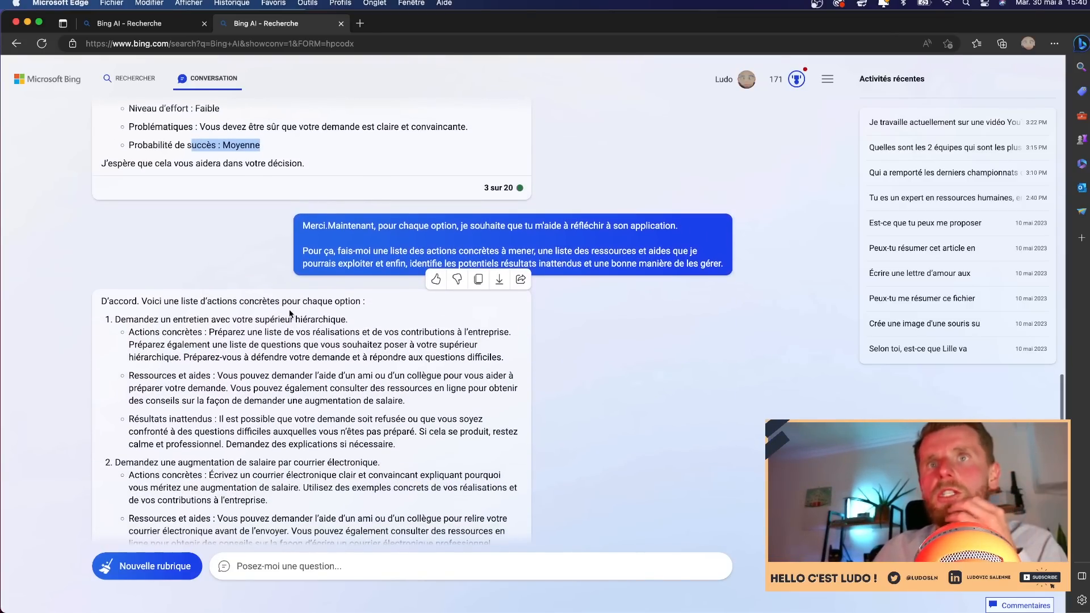
{"action": "scroll", "coordinate": [289, 314], "scroll_direction": "down", "scroll_amount": 3}
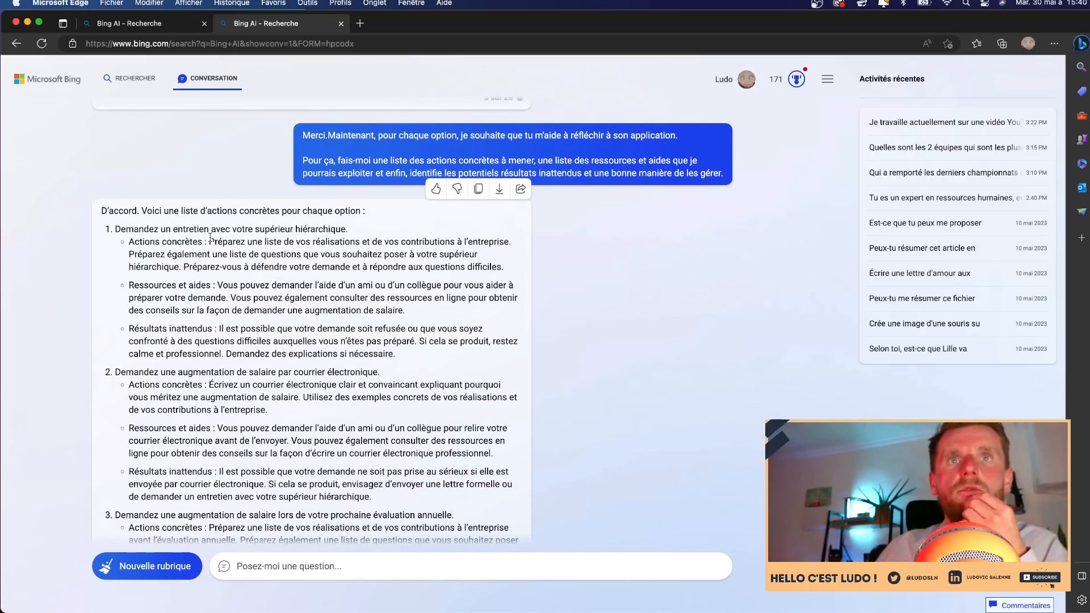
{"action": "left_click_drag", "start_coordinate": [210, 238], "coordinate": [418, 269]}
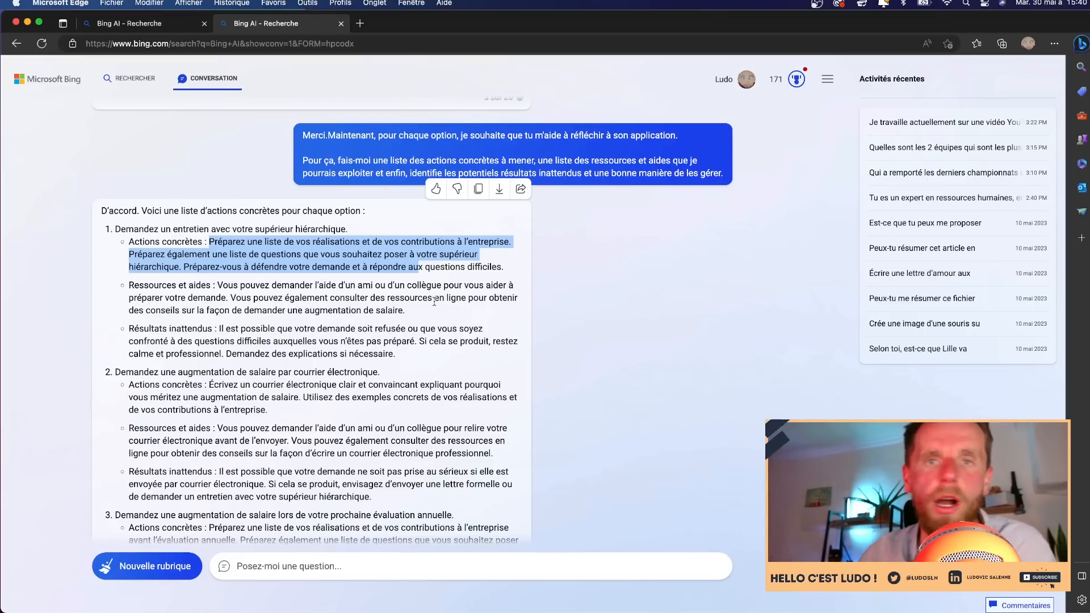
- Examine Bing's "Résultats inattendus" for the e-mail and meeting options, highlighting the advice on handling them
{"action": "scroll", "coordinate": [435, 302], "scroll_direction": "down", "scroll_amount": 3}
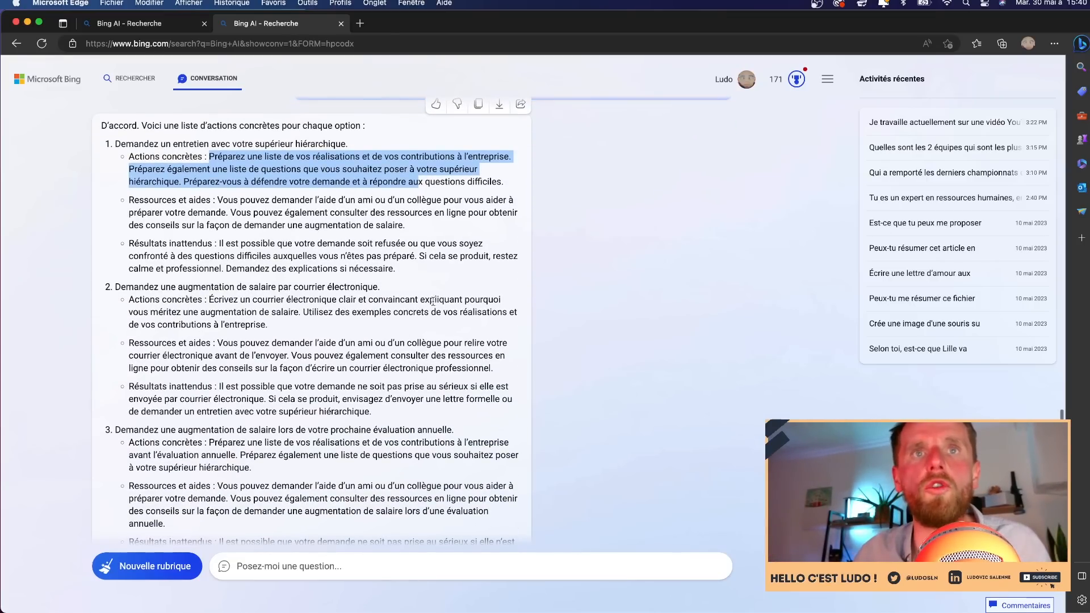
{"action": "scroll", "coordinate": [275, 301], "scroll_direction": "down", "scroll_amount": 2}
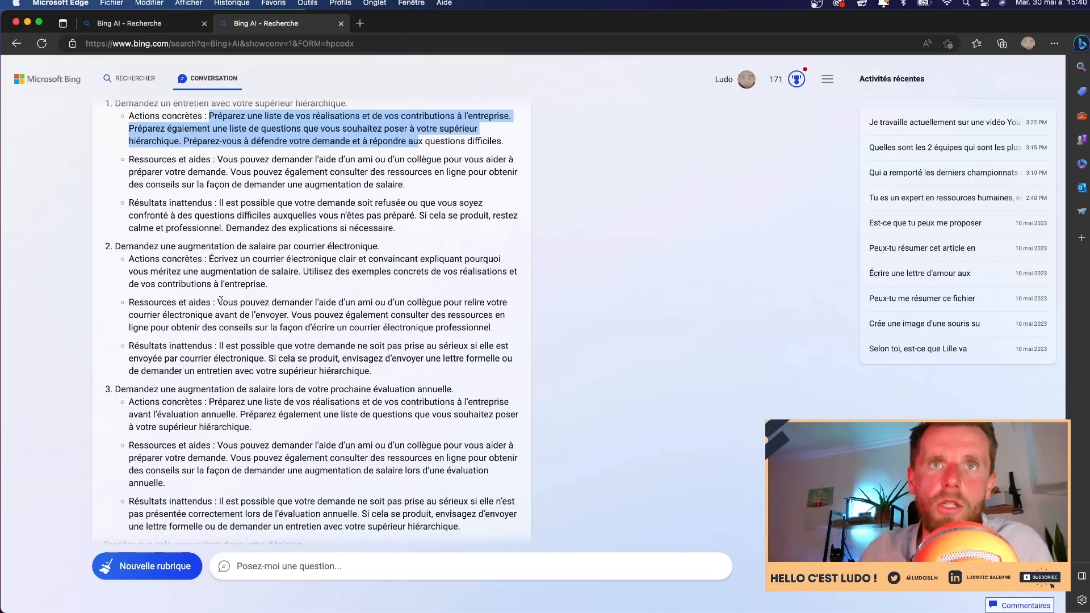
{"action": "scroll", "coordinate": [250, 277], "scroll_direction": "down", "scroll_amount": 3}
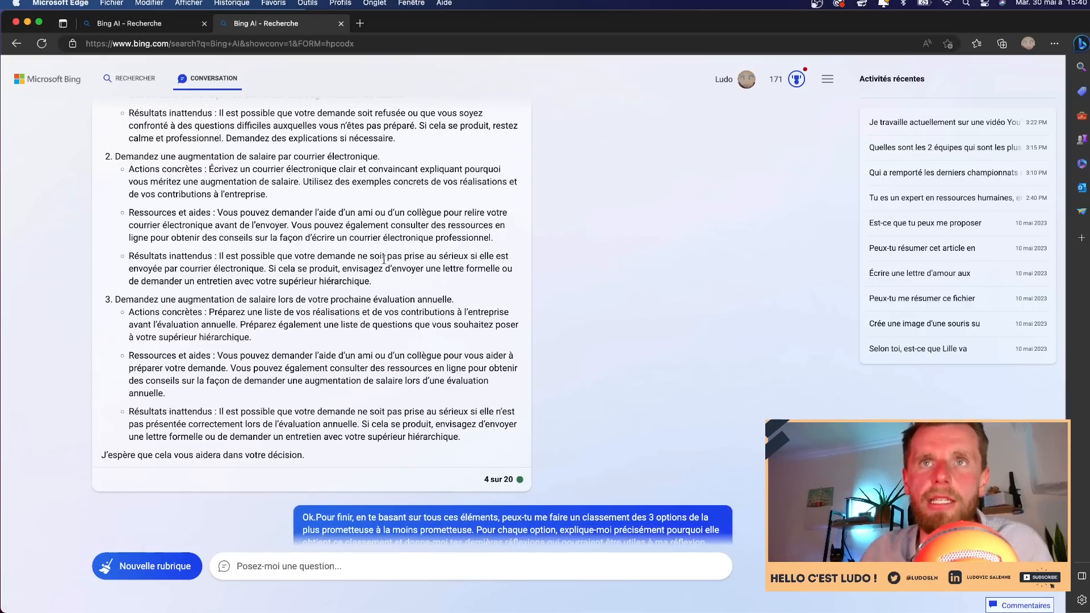
{"action": "left_click_drag", "start_coordinate": [272, 268], "coordinate": [404, 282]}
{"action": "scroll", "coordinate": [404, 279], "scroll_direction": "up", "scroll_amount": 1}
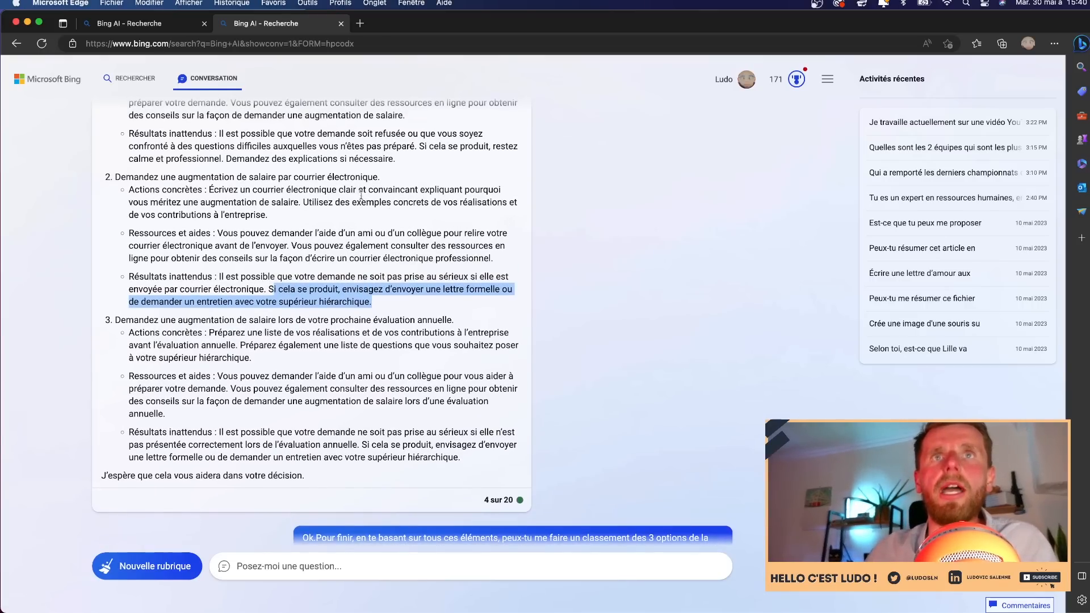
{"action": "left_click", "coordinate": [437, 148]}
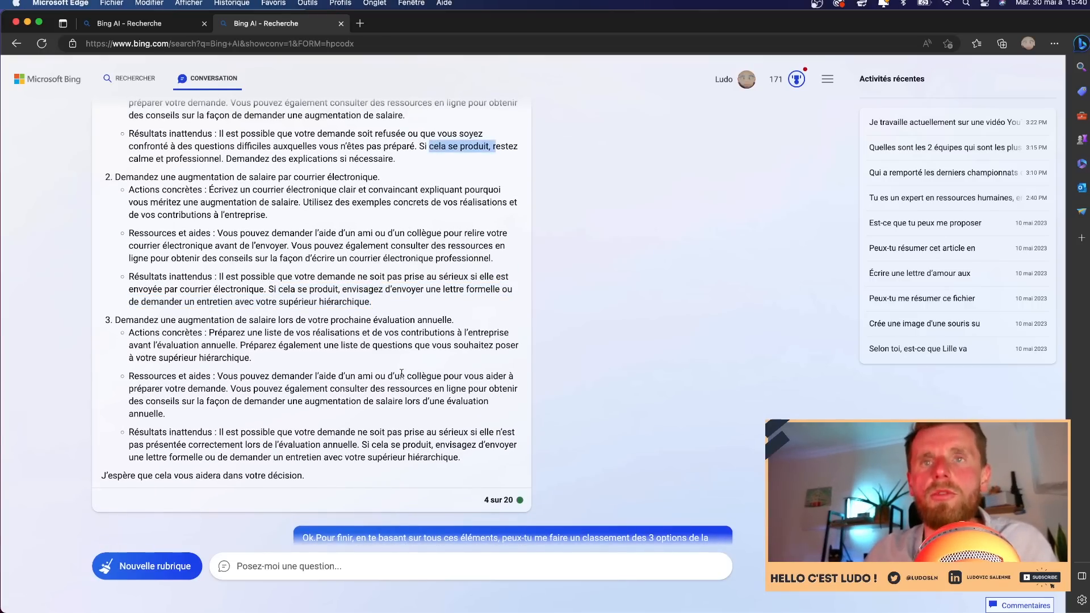
- Review the ranking prompt and Bing's final ranking of the three options, highlighting the first-ranked option
{"action": "scroll", "coordinate": [405, 371], "scroll_direction": "down", "scroll_amount": 3}
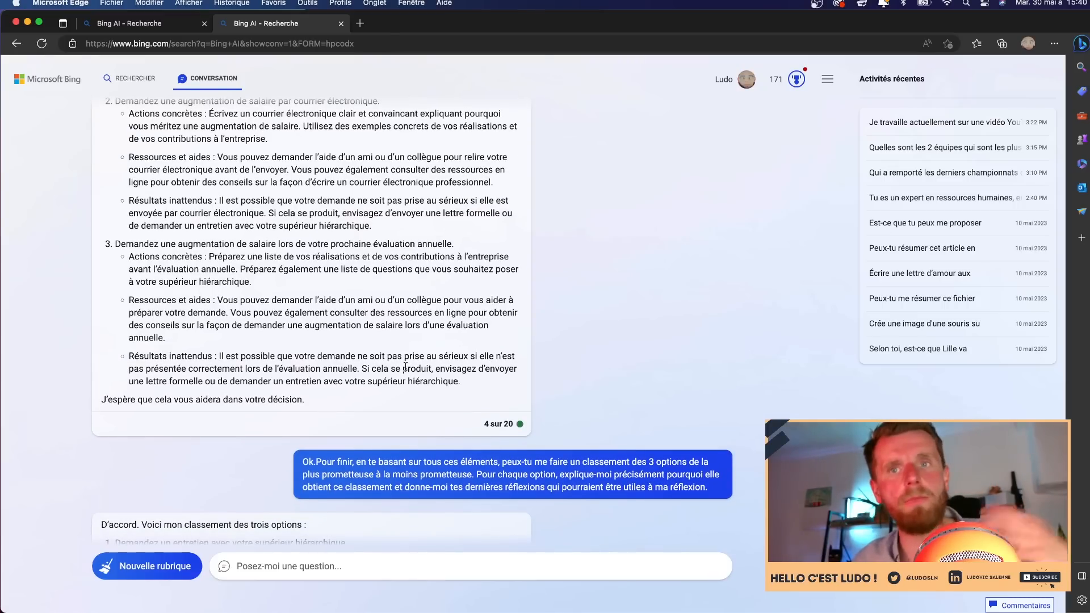
{"action": "scroll", "coordinate": [405, 366], "scroll_direction": "down", "scroll_amount": 8}
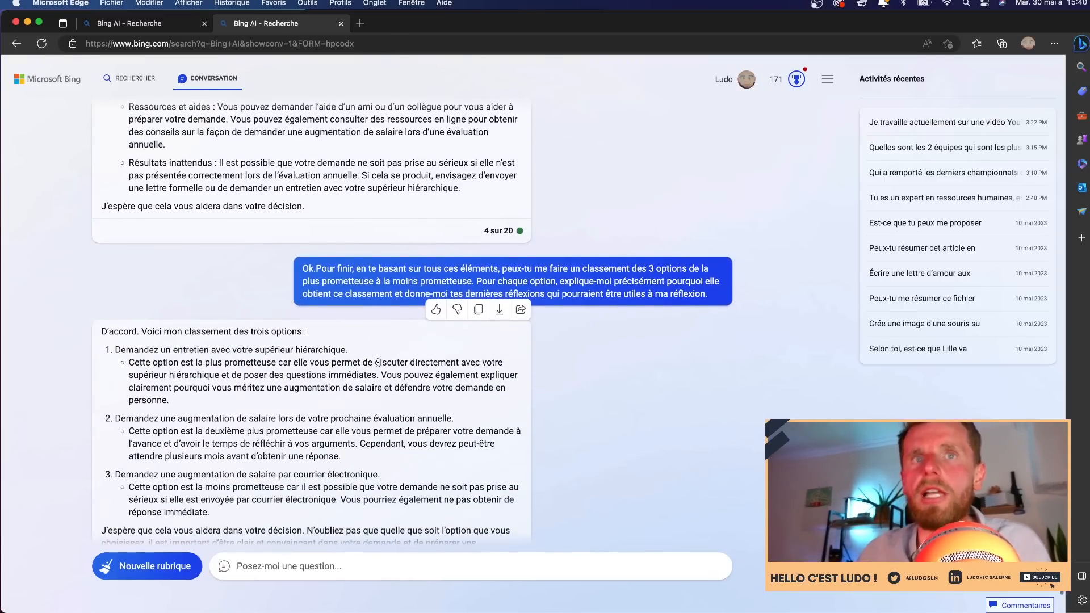
{"action": "scroll", "coordinate": [377, 362], "scroll_direction": "down", "scroll_amount": 3}
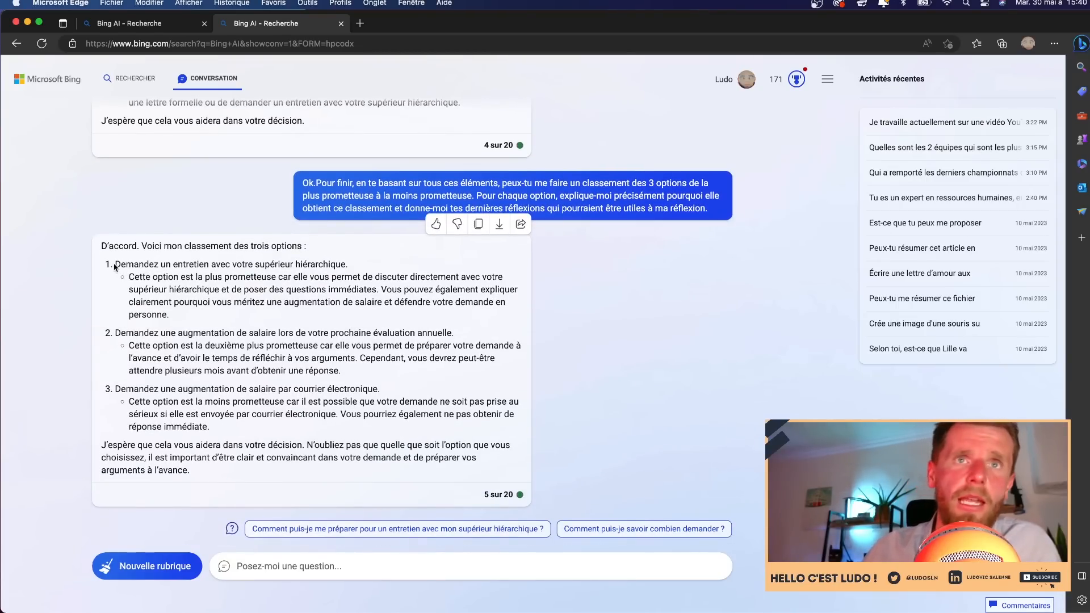
{"action": "left_click_drag", "start_coordinate": [115, 264], "coordinate": [372, 273]}
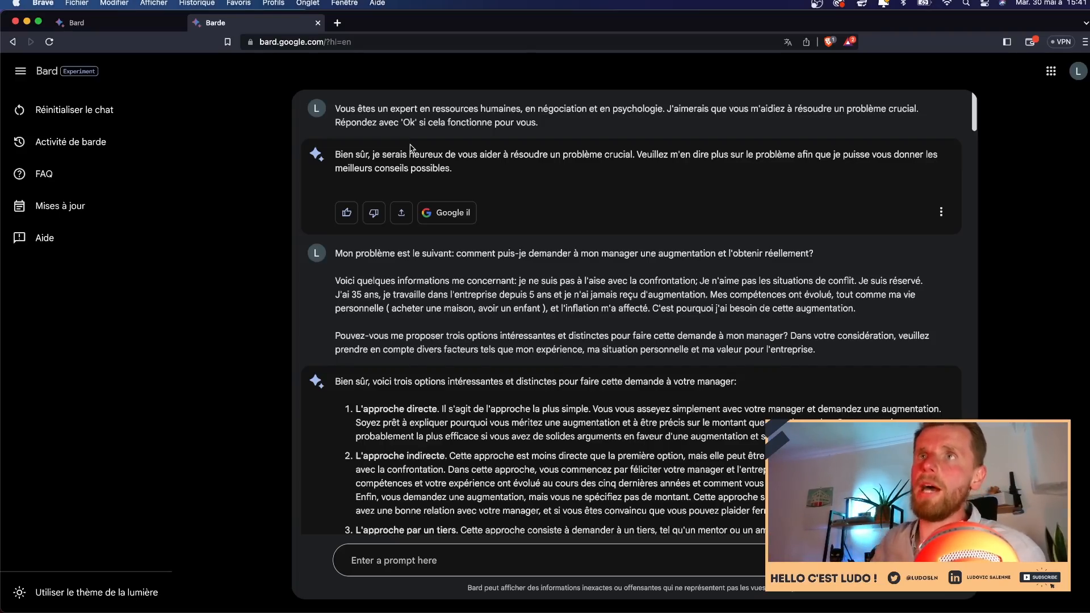
- Switch to the Bard conversation in Brave and review its opening exchange, highlighting the first reply, the problem description and the request for three options
{"action": "left_click_drag", "start_coordinate": [380, 154], "coordinate": [522, 156]}
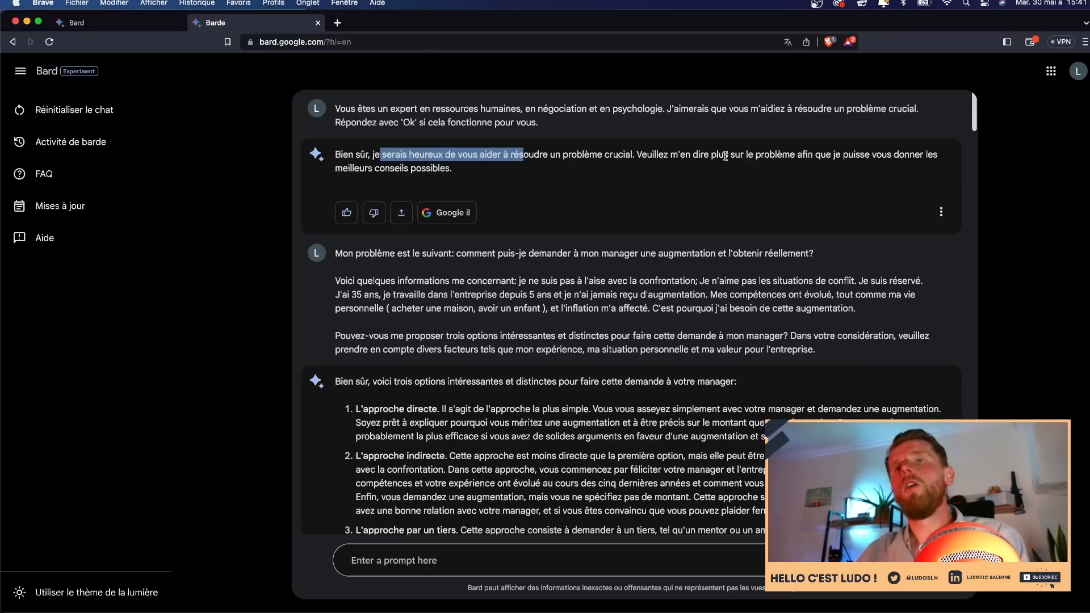
{"action": "scroll", "coordinate": [722, 156], "scroll_direction": "down", "scroll_amount": 2}
{"action": "left_click_drag", "start_coordinate": [488, 174], "coordinate": [590, 203]}
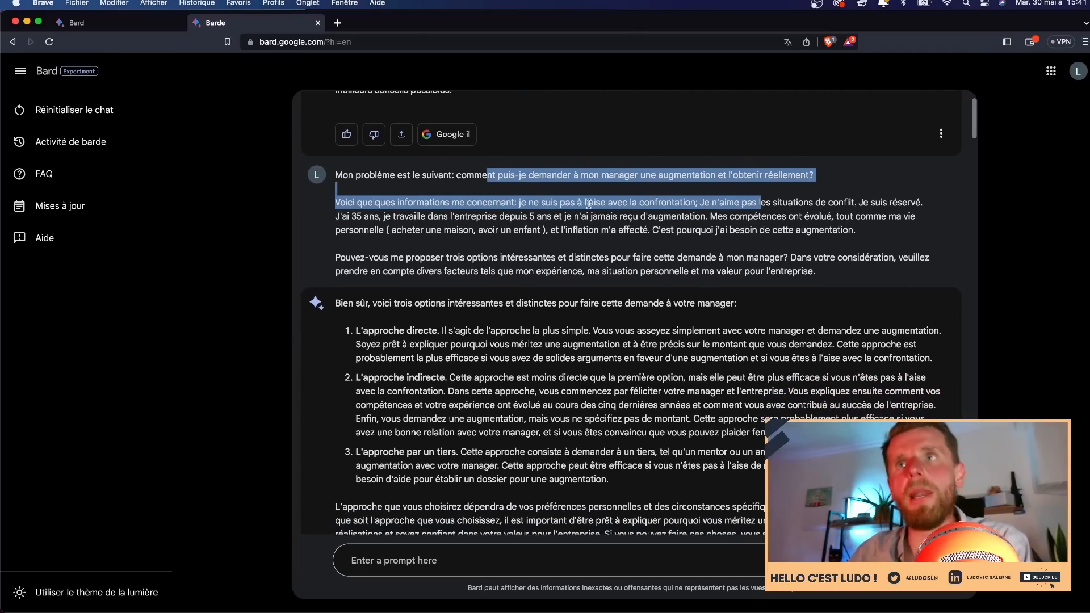
{"action": "left_click_drag", "start_coordinate": [506, 203], "coordinate": [746, 214]}
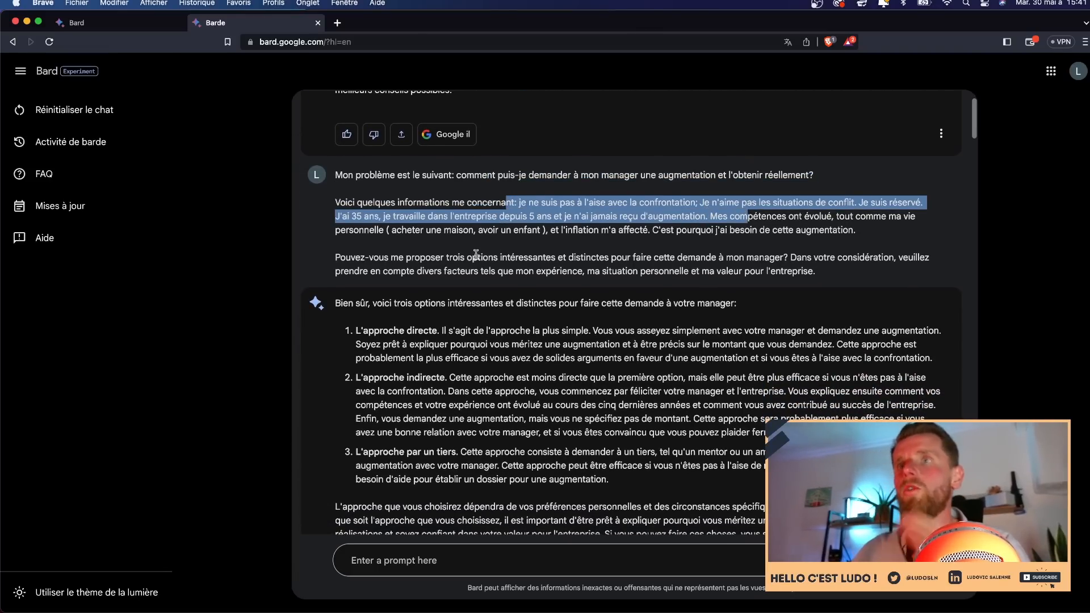
{"action": "left_click_drag", "start_coordinate": [472, 257], "coordinate": [642, 259]}
{"action": "scroll", "coordinate": [768, 200], "scroll_direction": "down", "scroll_amount": 3}
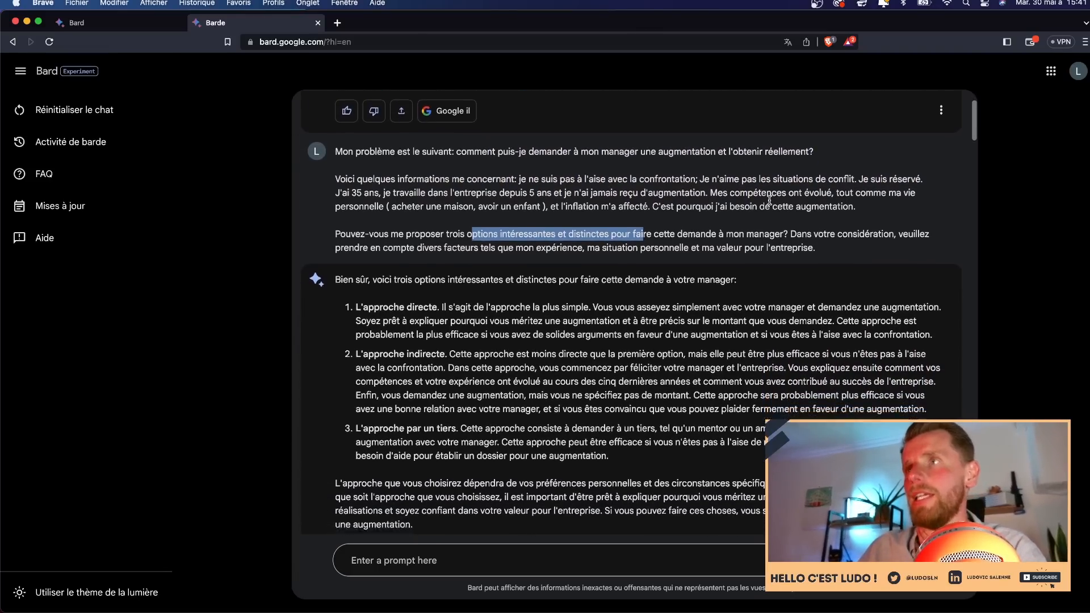
{"action": "scroll", "coordinate": [771, 203], "scroll_direction": "down", "scroll_amount": 1}
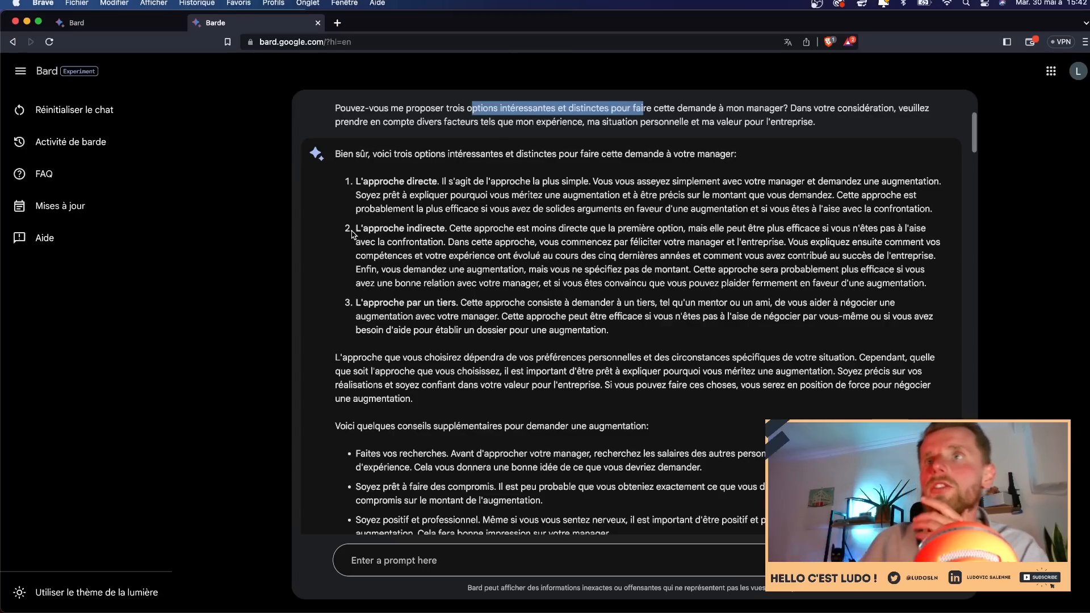
- Highlight Bard's three proposed options: "L'approche directe", "L'approche indirecte" and "L'approche par un tiers"
{"action": "left_click_drag", "start_coordinate": [357, 182], "coordinate": [416, 197]}
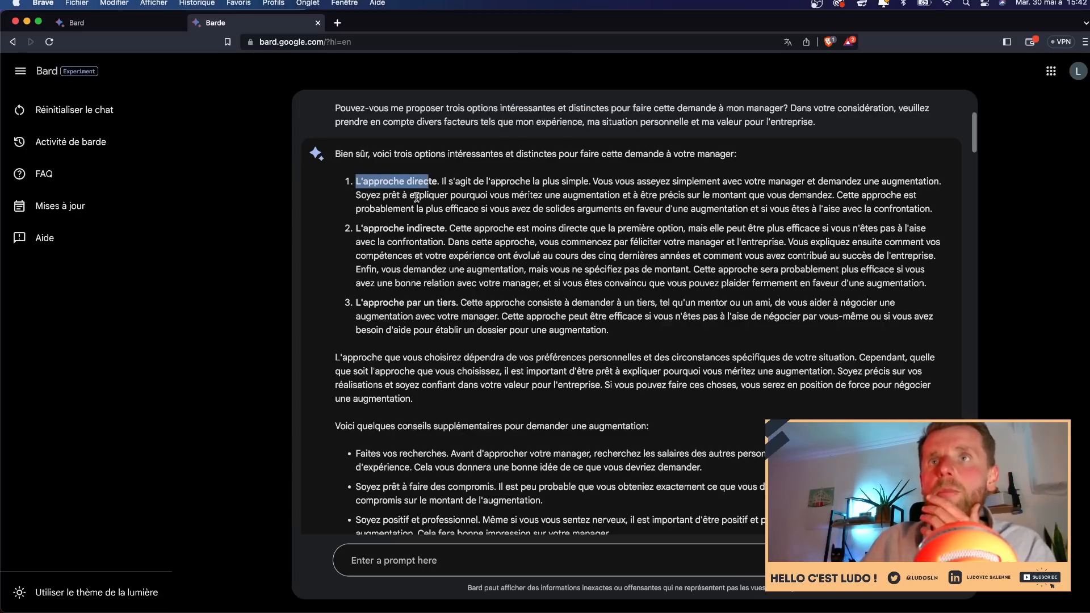
{"action": "left_click_drag", "start_coordinate": [357, 228], "coordinate": [462, 228]}
{"action": "left_click_drag", "start_coordinate": [356, 303], "coordinate": [478, 316]}
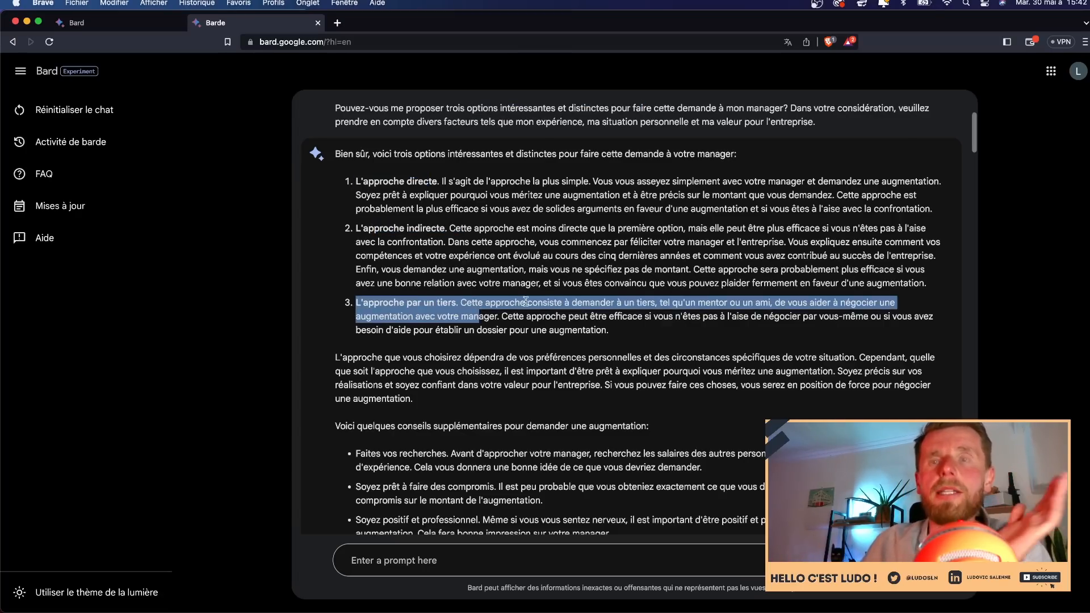
{"action": "left_click", "coordinate": [545, 353]}
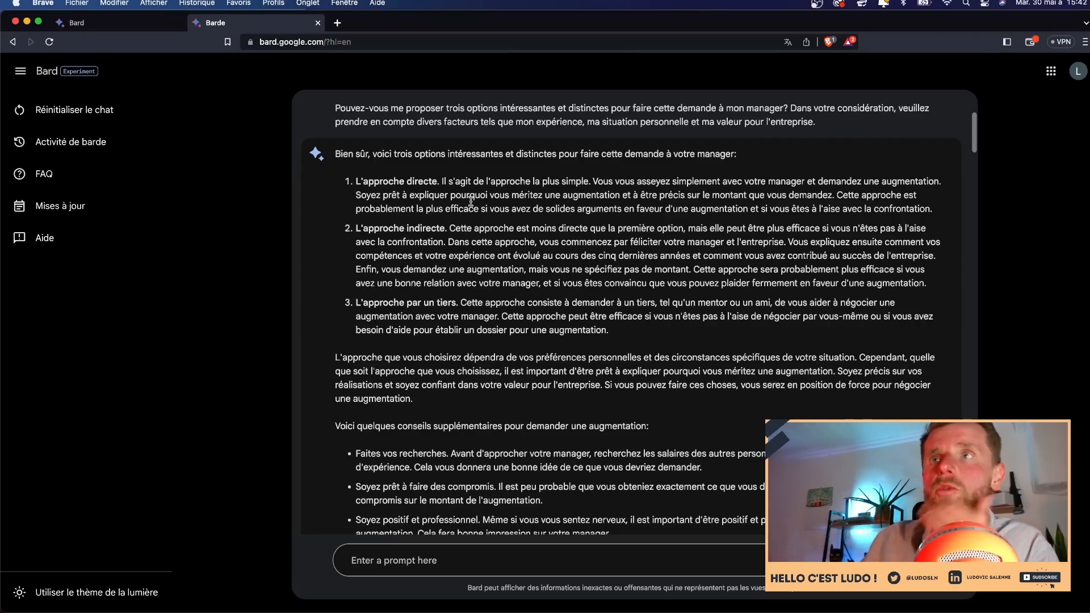
- Check Bard's direct approach against the prompt's stated dislike of conflict, highlighting the key wording in both passages
{"action": "left_click_drag", "start_coordinate": [455, 181], "coordinate": [583, 180]}
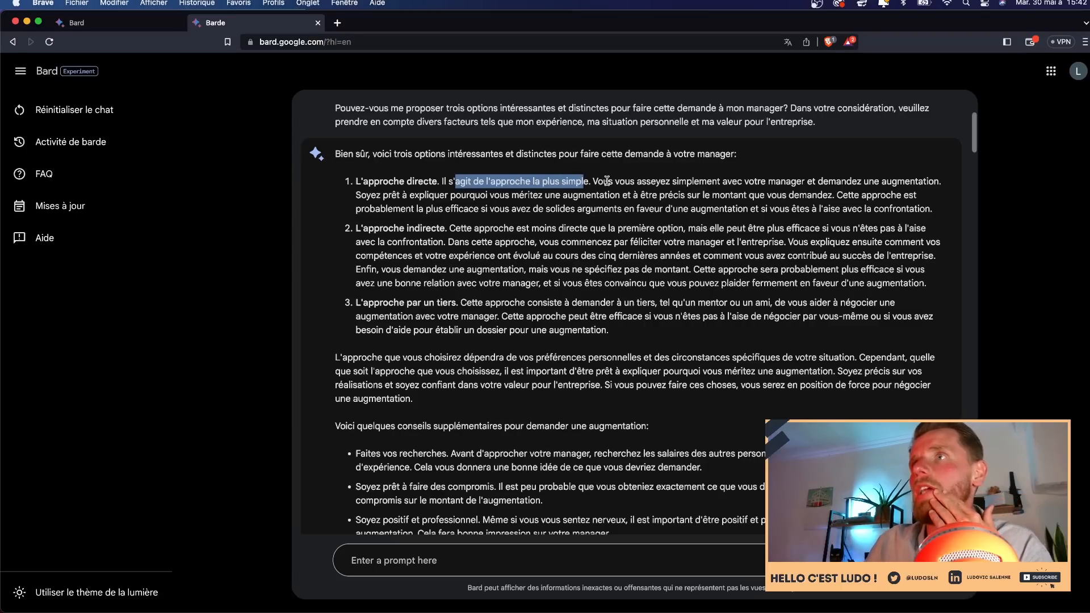
{"action": "left_click_drag", "start_coordinate": [660, 181], "coordinate": [686, 181]}
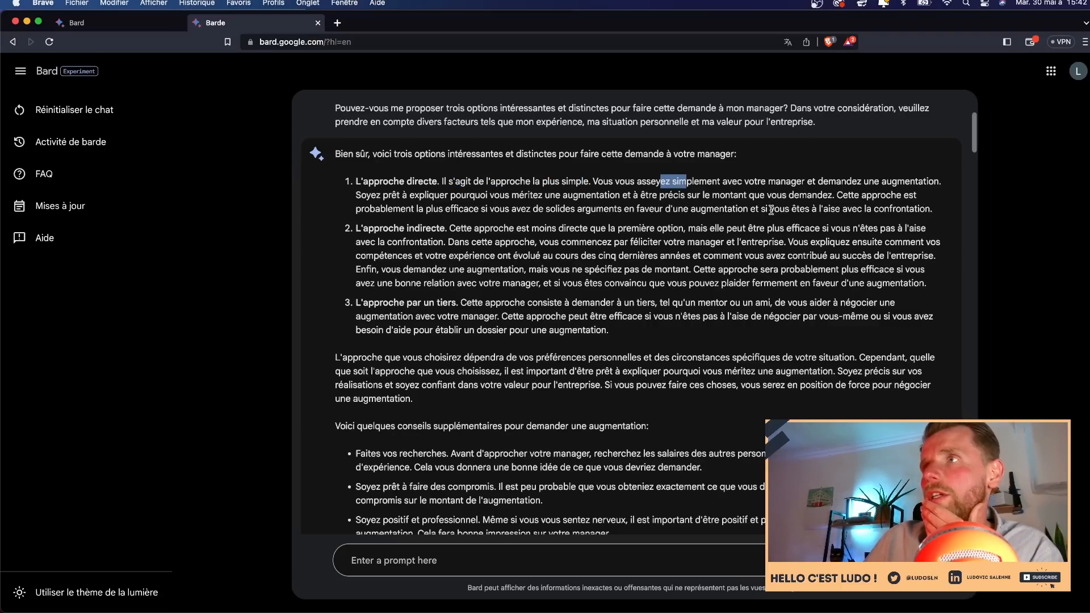
{"action": "left_click_drag", "start_coordinate": [393, 209], "coordinate": [955, 213]}
{"action": "scroll", "coordinate": [681, 224], "scroll_direction": "up", "scroll_amount": 4}
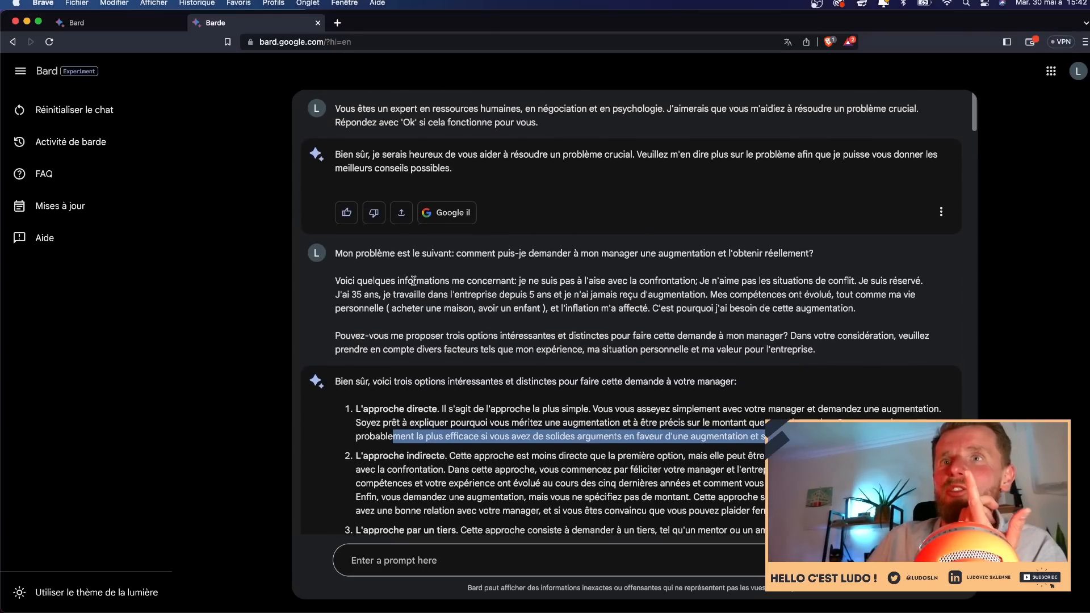
{"action": "left_click_drag", "start_coordinate": [722, 281], "coordinate": [758, 294]}
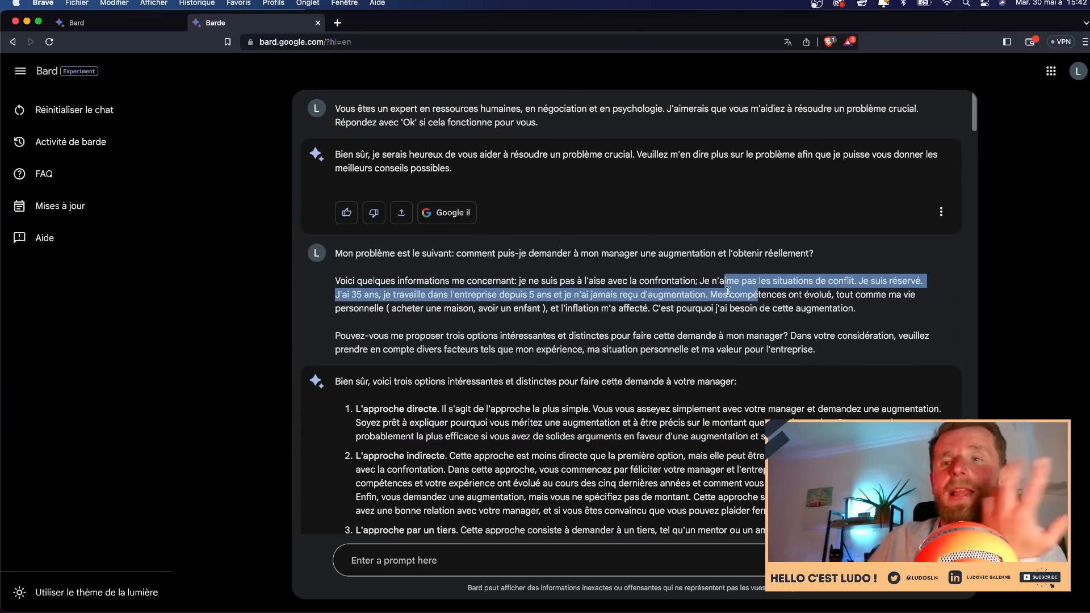
- Review the rest of Bard's three options and its evaluation of the direct approach, highlighting each of the three advantages
{"action": "scroll", "coordinate": [742, 290], "scroll_direction": "down", "scroll_amount": 2}
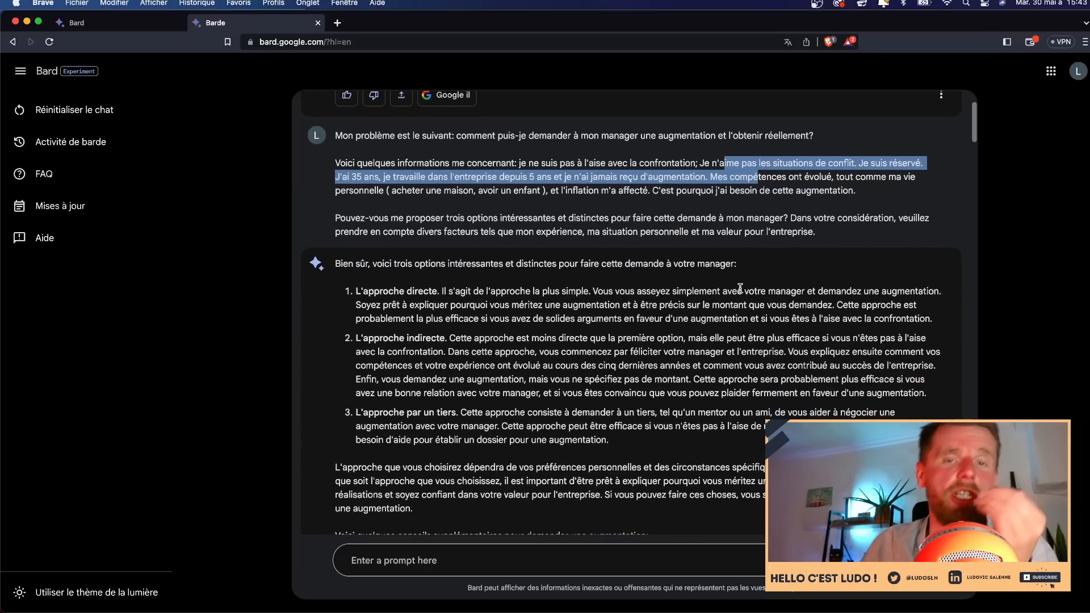
{"action": "scroll", "coordinate": [741, 289], "scroll_direction": "down", "scroll_amount": 5}
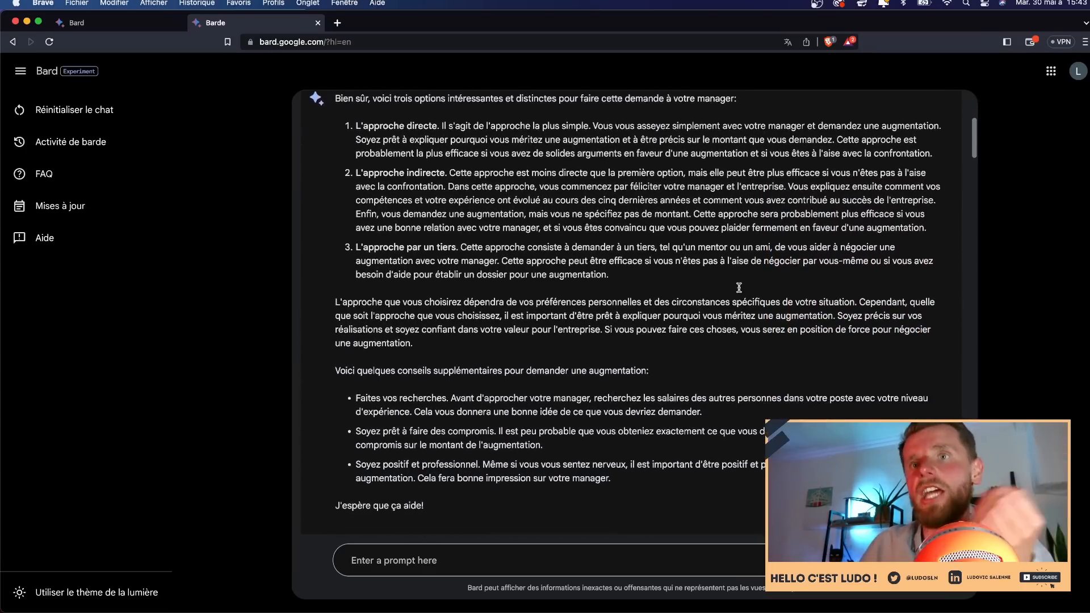
{"action": "scroll", "coordinate": [741, 292], "scroll_direction": "down", "scroll_amount": 6}
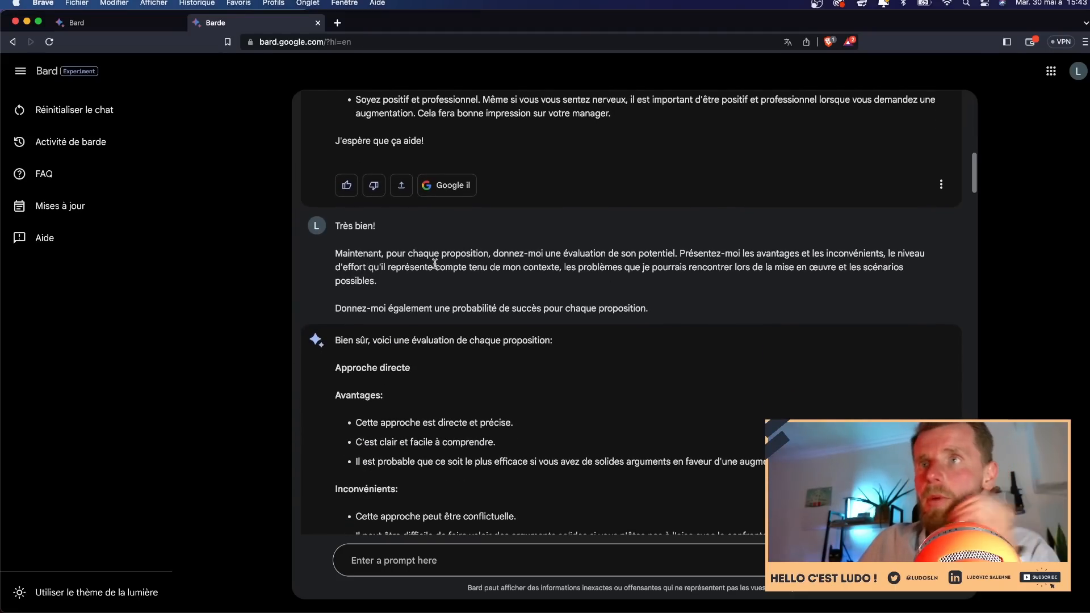
{"action": "scroll", "coordinate": [738, 278], "scroll_direction": "down", "scroll_amount": 4}
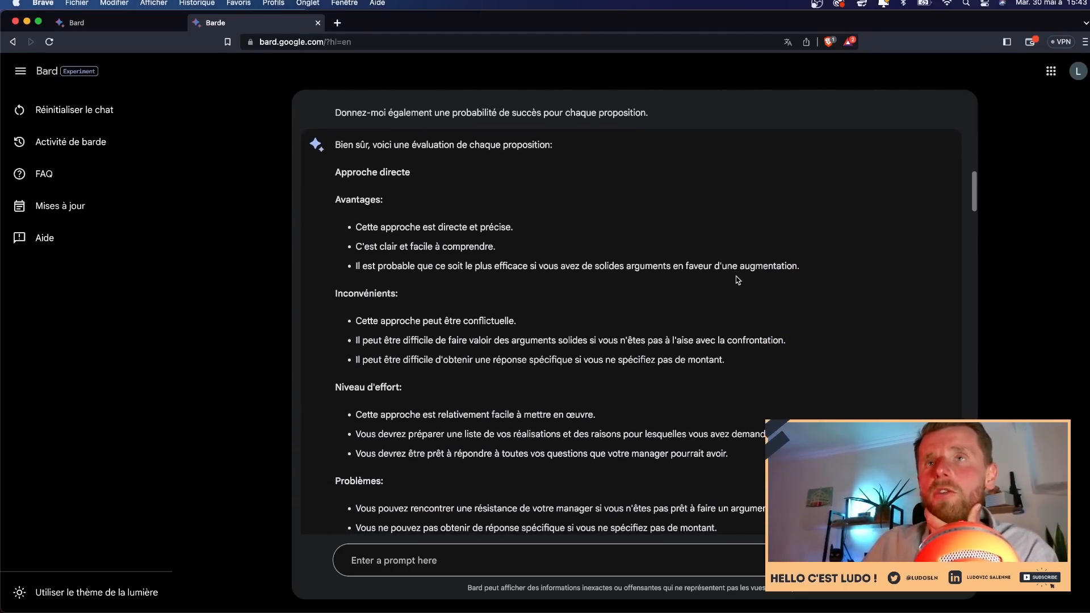
{"action": "left_click_drag", "start_coordinate": [356, 227], "coordinate": [546, 230]}
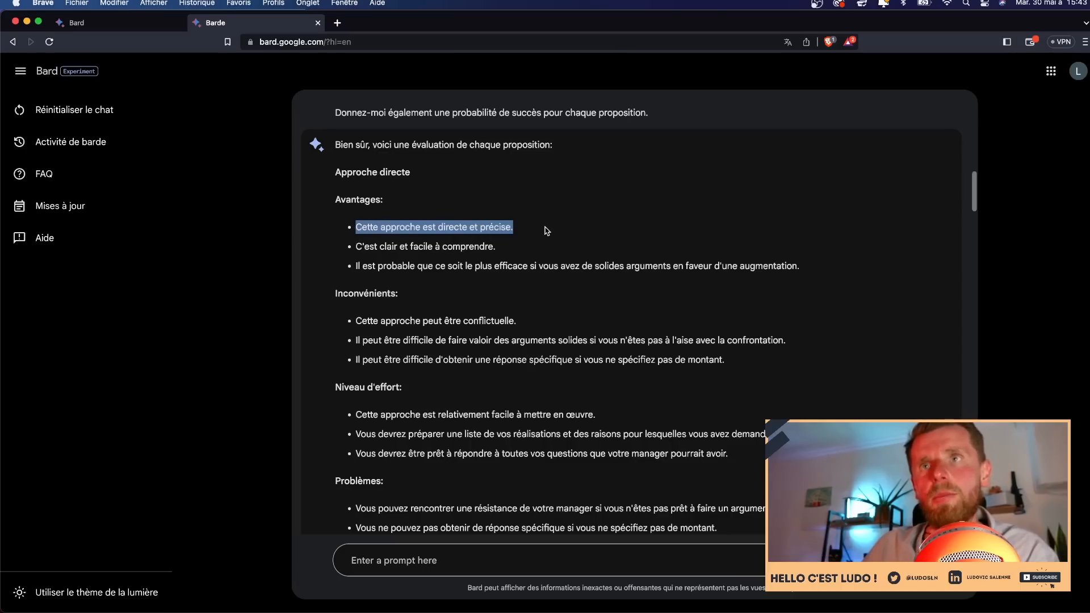
{"action": "left_click", "coordinate": [358, 249]}
{"action": "left_click_drag", "start_coordinate": [358, 249], "coordinate": [562, 251]}
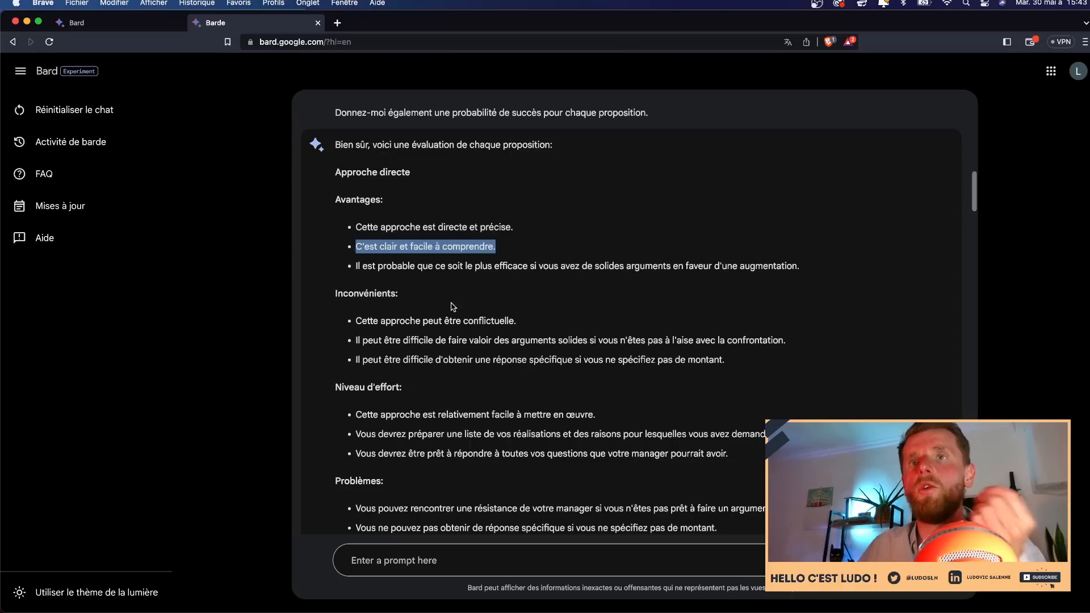
{"action": "left_click_drag", "start_coordinate": [376, 268], "coordinate": [786, 275]}
- Highlight the direct approach's drawbacks about being "conflictuelle" and about not being "à l'aise avec la confrontation"
{"action": "left_click_drag", "start_coordinate": [392, 322], "coordinate": [517, 321]}
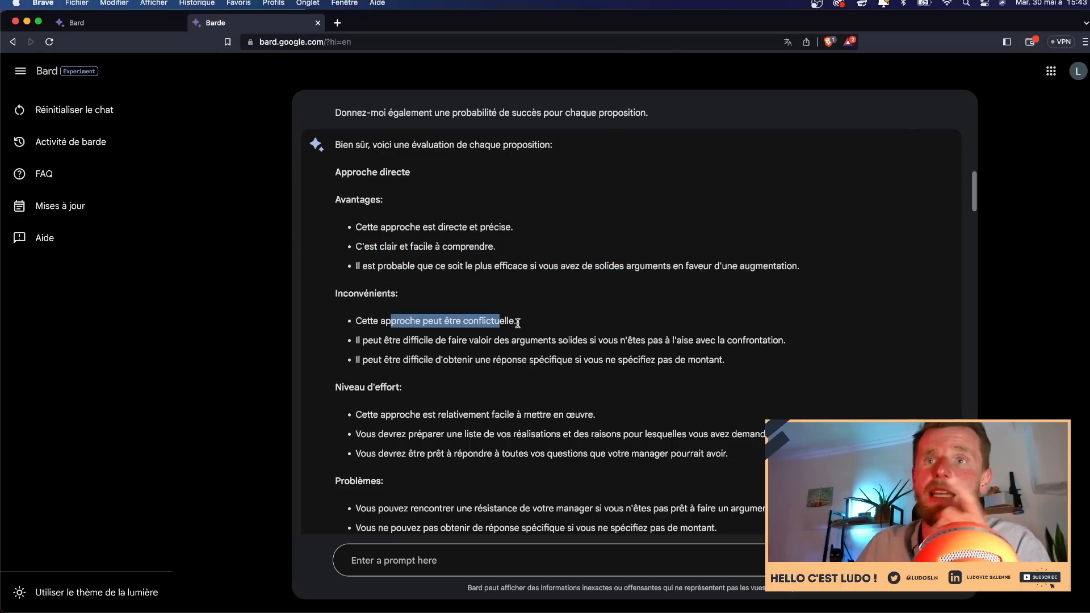
{"action": "scroll", "coordinate": [550, 327], "scroll_direction": "down", "scroll_amount": 3}
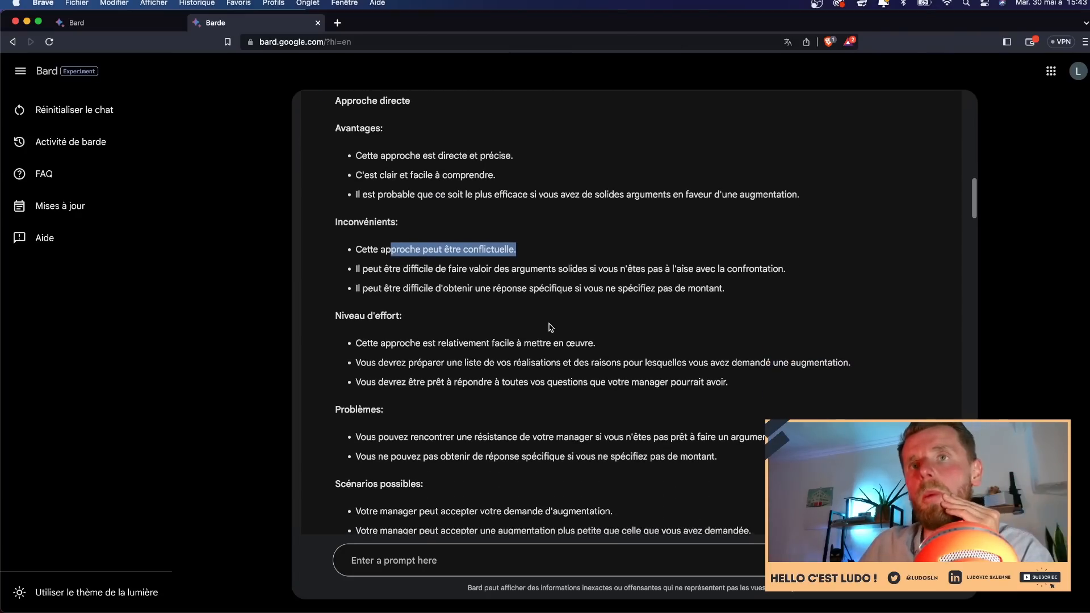
{"action": "left_click_drag", "start_coordinate": [406, 273], "coordinate": [795, 277]}
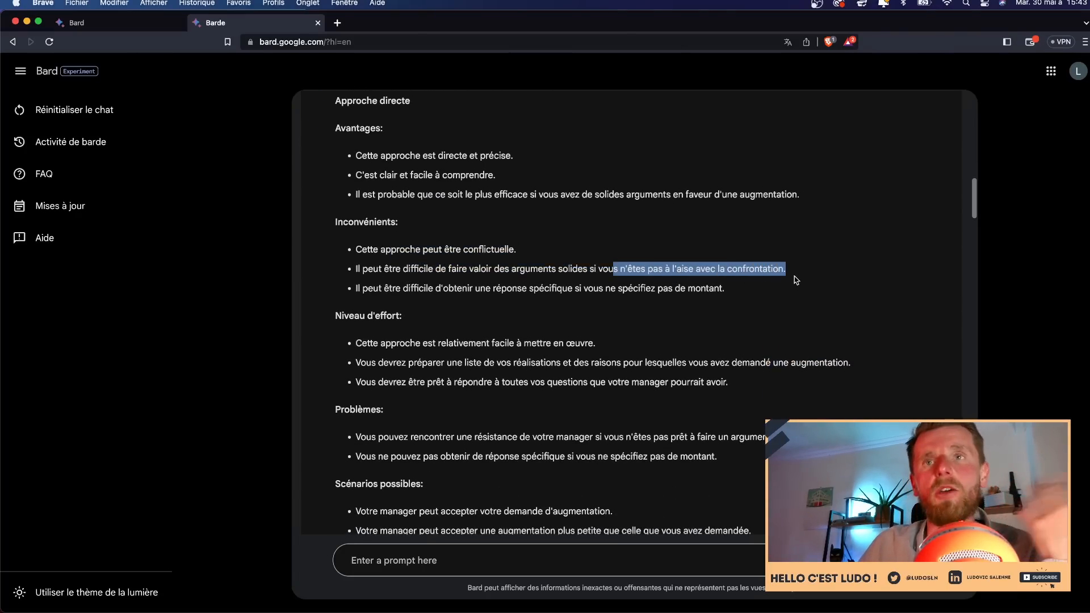
- Review Bard's evaluation of the indirect approach and highlight its probability of success
{"action": "scroll", "coordinate": [727, 284], "scroll_direction": "down", "scroll_amount": 3}
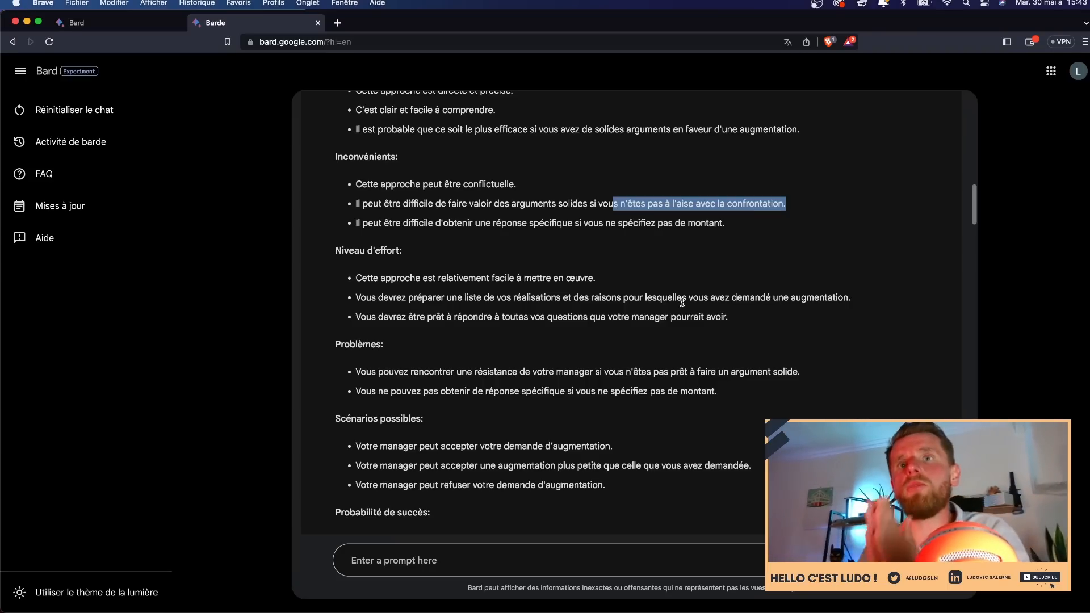
{"action": "scroll", "coordinate": [682, 302], "scroll_direction": "down", "scroll_amount": 10}
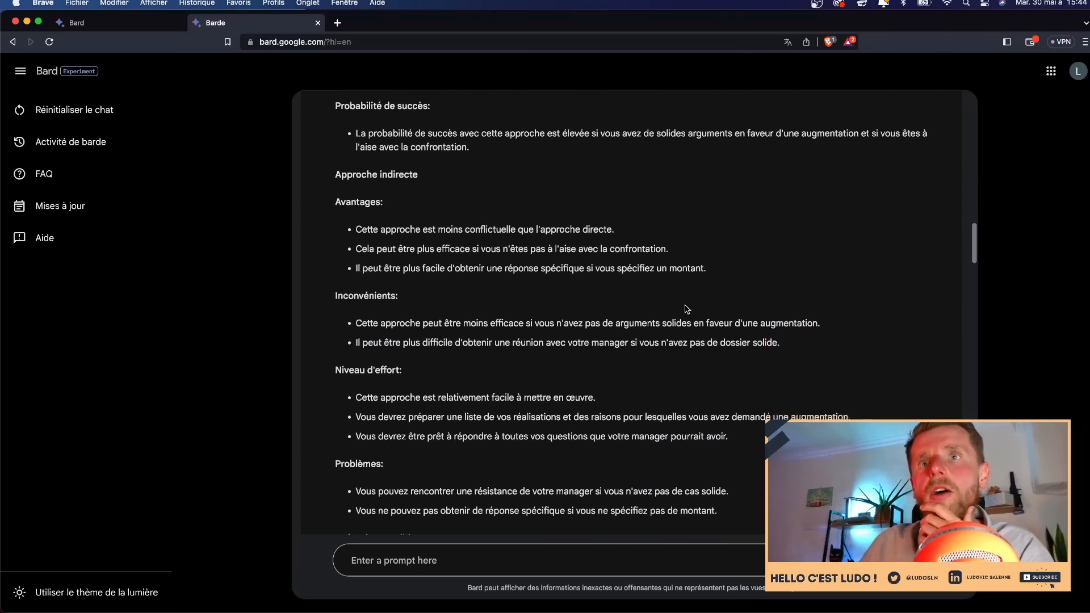
{"action": "scroll", "coordinate": [672, 309], "scroll_direction": "down", "scroll_amount": 5}
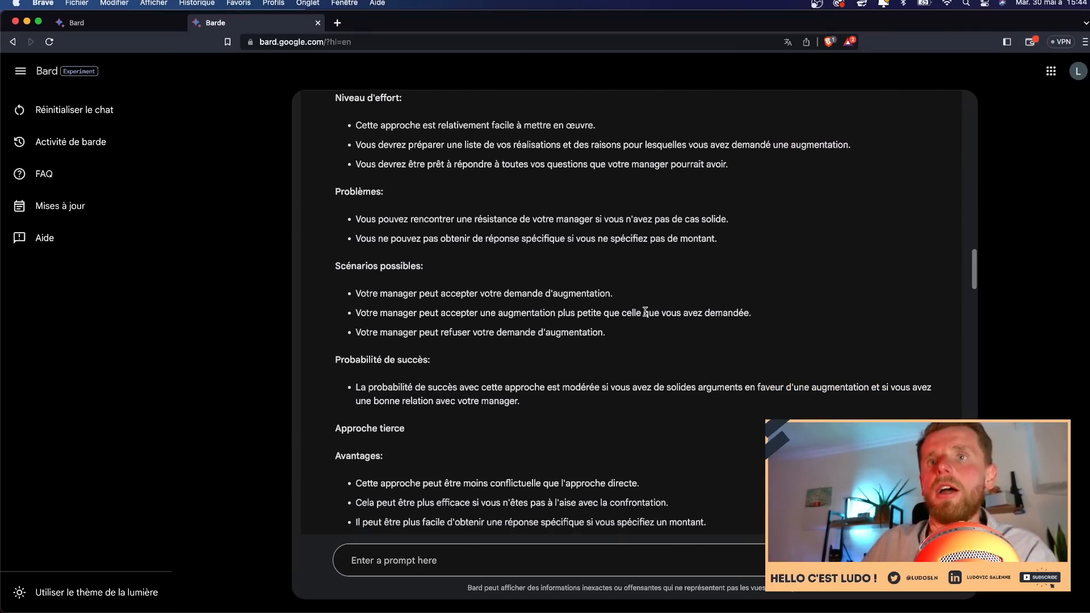
{"action": "left_click_drag", "start_coordinate": [361, 318], "coordinate": [594, 341]}
{"action": "left_click_drag", "start_coordinate": [400, 318], "coordinate": [592, 318]}
- Compare the probability of success Bard gives the third-party approach with the indirect approach's, highlighting wording in both passages
{"action": "scroll", "coordinate": [592, 321], "scroll_direction": "down", "scroll_amount": 6}
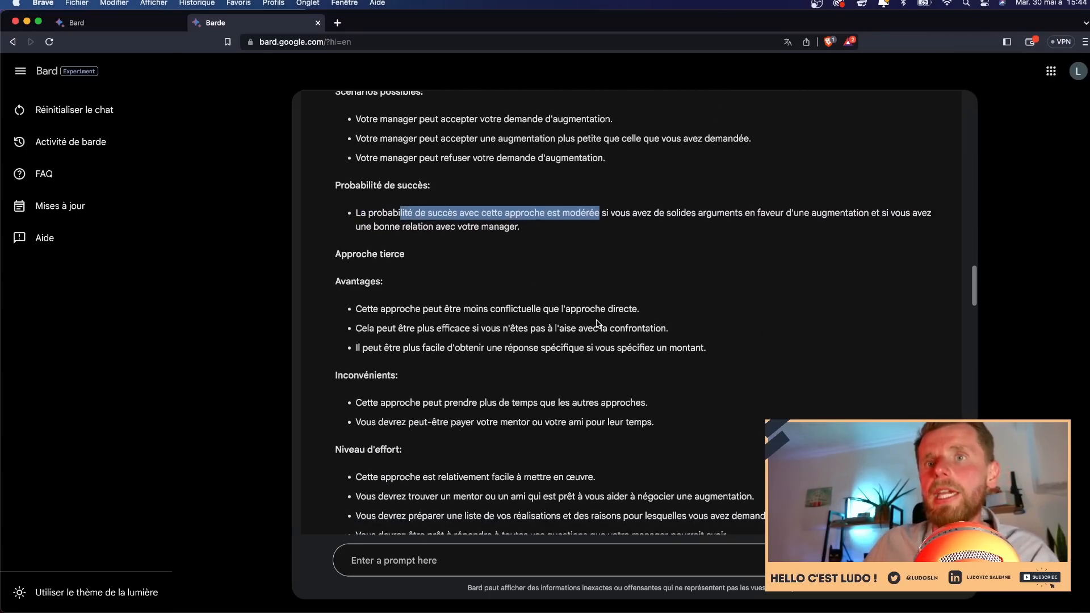
{"action": "scroll", "coordinate": [592, 324], "scroll_direction": "down", "scroll_amount": 2}
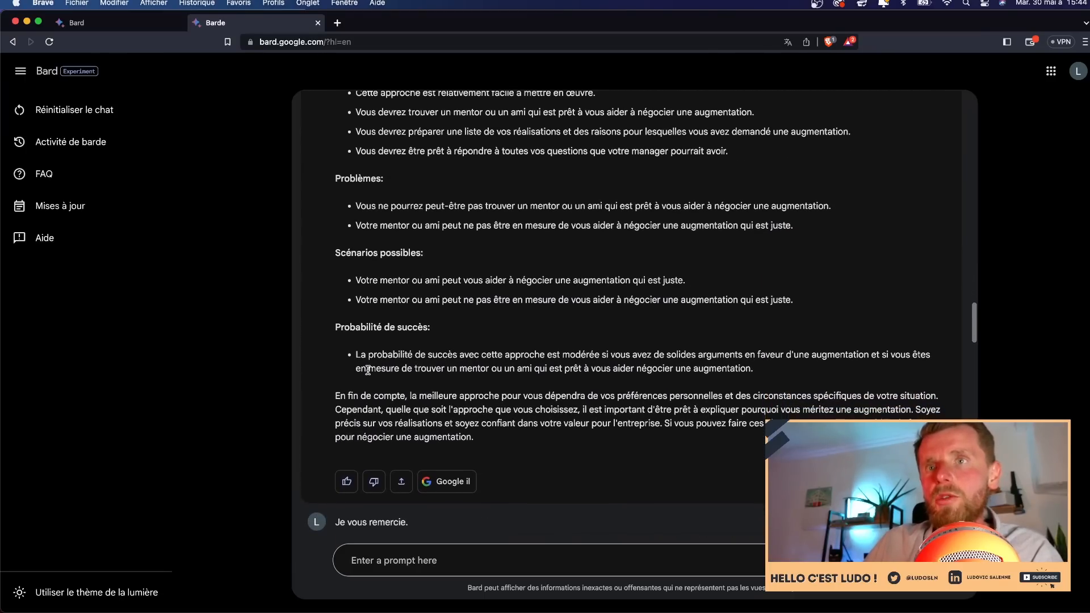
{"action": "left_click_drag", "start_coordinate": [368, 368], "coordinate": [615, 354]}
{"action": "scroll", "coordinate": [616, 353], "scroll_direction": "down", "scroll_amount": 3}
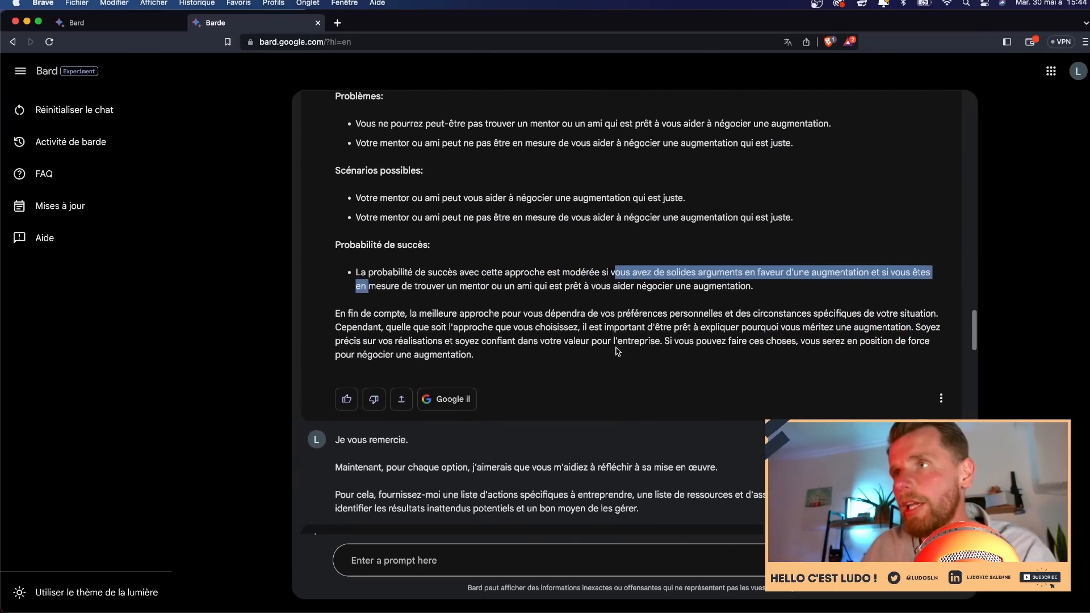
{"action": "scroll", "coordinate": [616, 352], "scroll_direction": "up", "scroll_amount": 2}
{"action": "scroll", "coordinate": [615, 352], "scroll_direction": "up", "scroll_amount": 7}
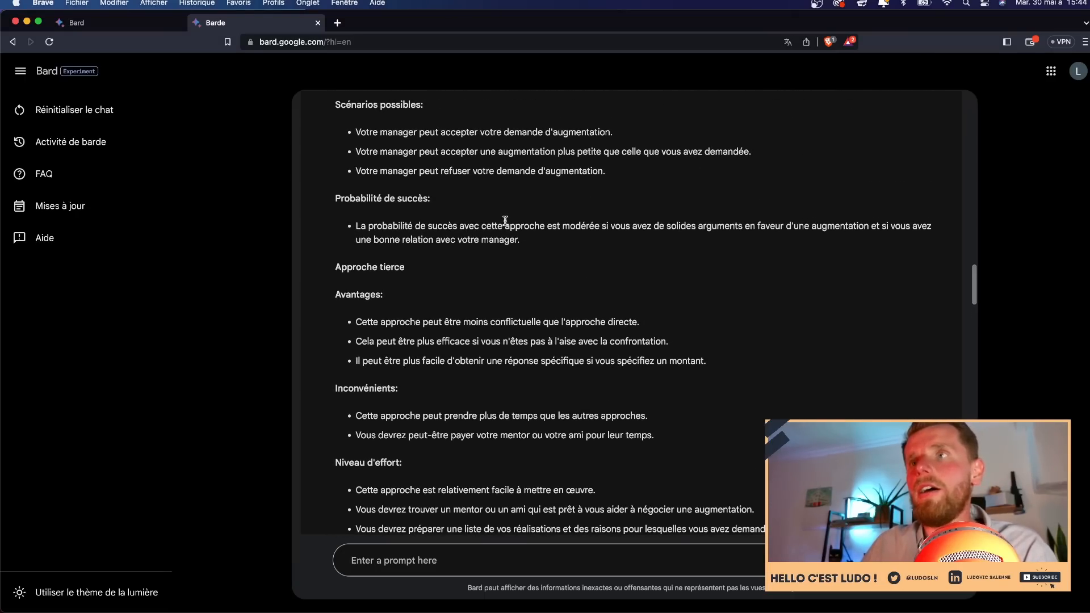
{"action": "left_click_drag", "start_coordinate": [506, 221], "coordinate": [724, 242]}
- Review Bard's final ranking of the three approaches and its closing recommendations
{"action": "scroll", "coordinate": [700, 307], "scroll_direction": "down", "scroll_amount": 8}
{"action": "scroll", "coordinate": [699, 312], "scroll_direction": "down", "scroll_amount": 15}
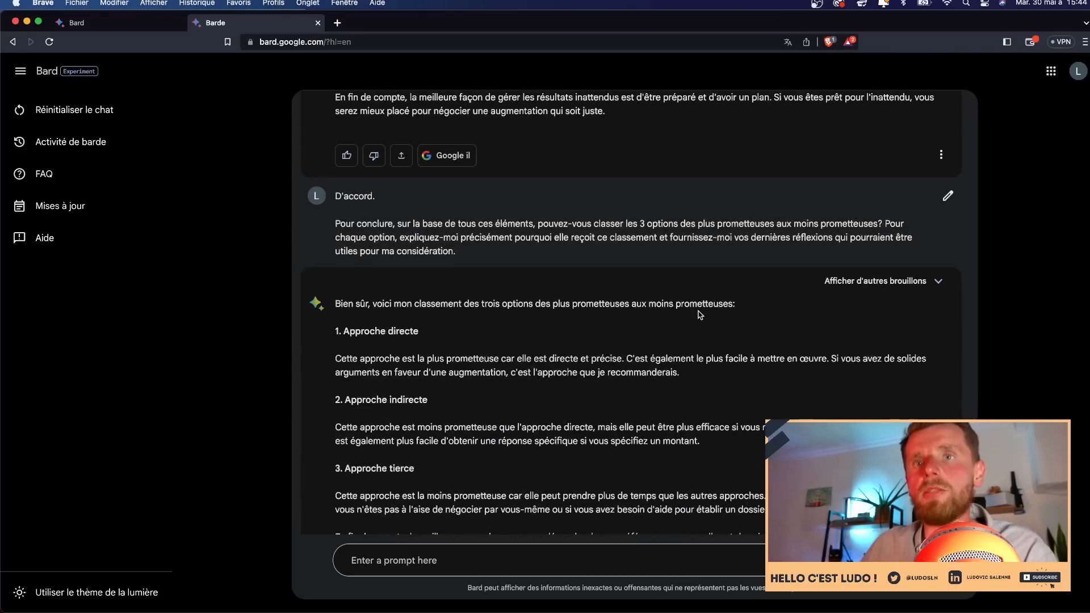
{"action": "scroll", "coordinate": [701, 315], "scroll_direction": "down", "scroll_amount": 4}
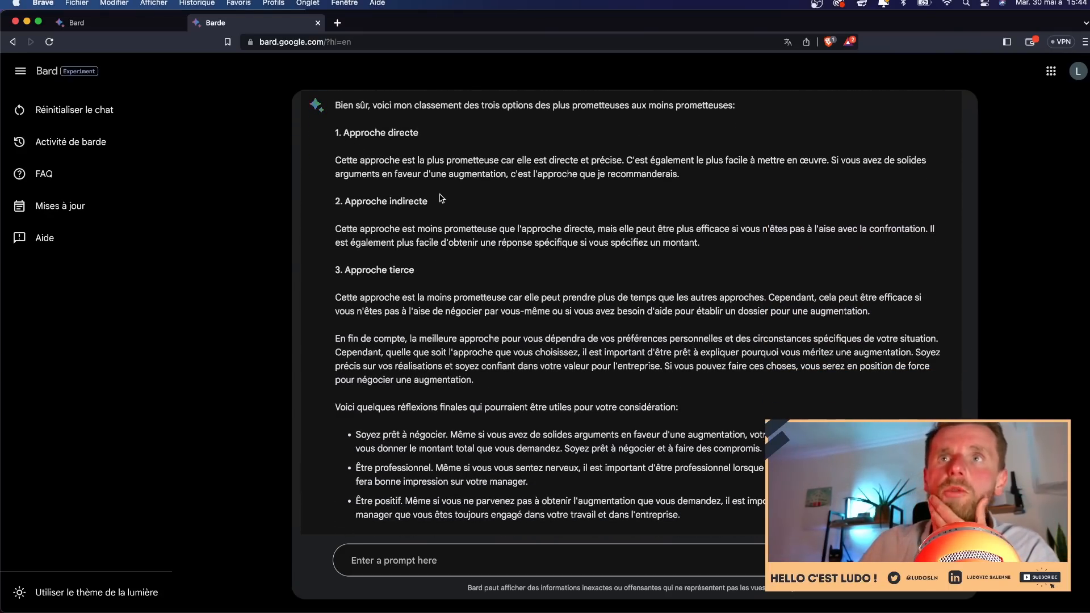
{"action": "scroll", "coordinate": [501, 241], "scroll_direction": "down", "scroll_amount": 2}
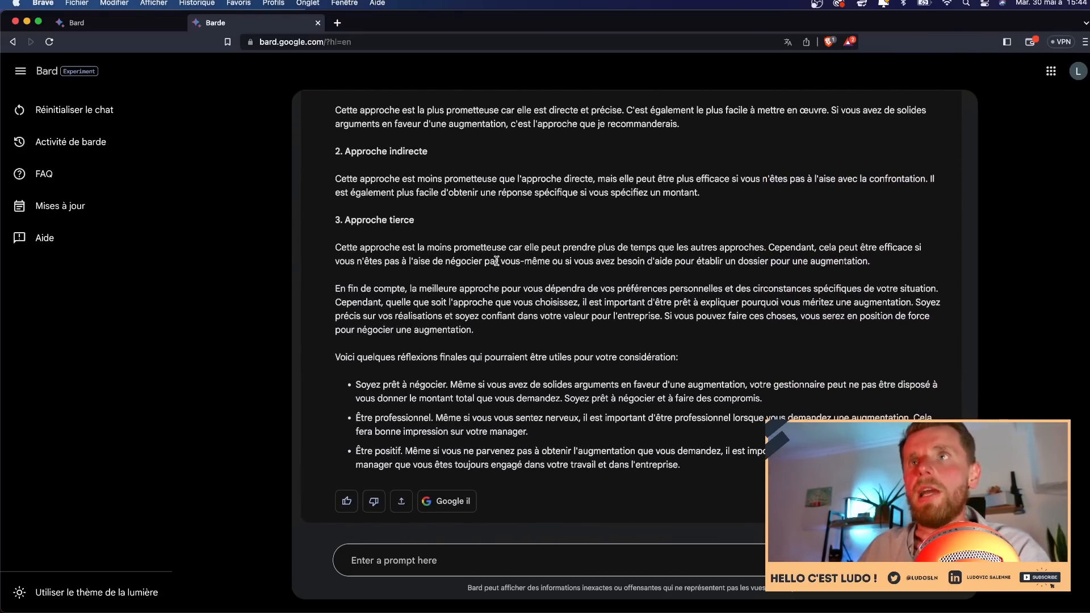
{"action": "scroll", "coordinate": [500, 253], "scroll_direction": "up", "scroll_amount": 3}
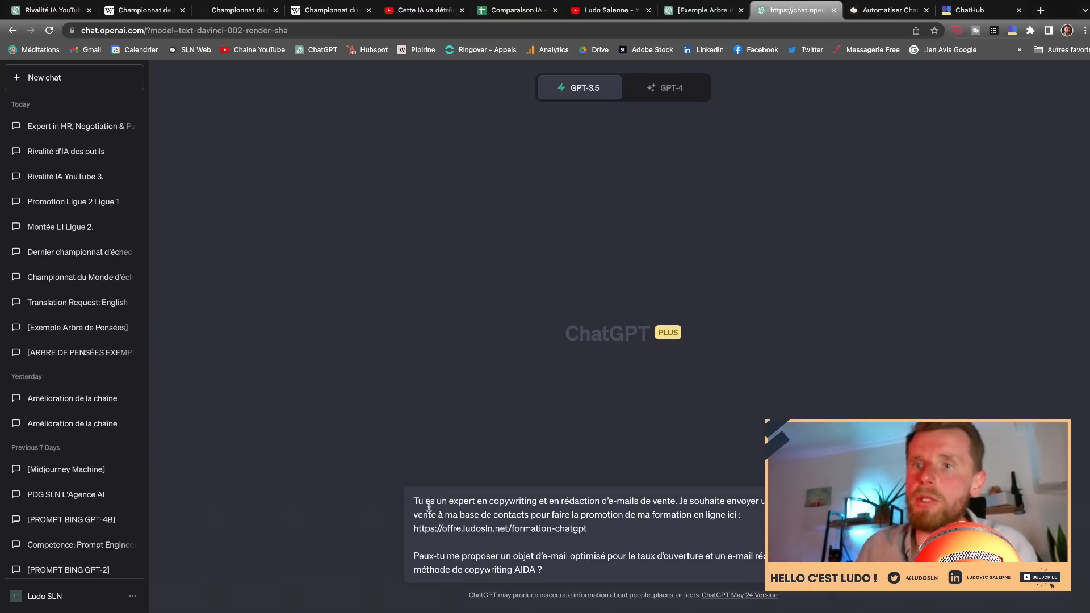
- In the ChatGPT conversation in Chrome, highlight the drafted prompt's sales e-mail request and its training page link, keeping GPT-3.5 selected
{"action": "left_click_drag", "start_coordinate": [447, 501], "coordinate": [743, 515]}
{"action": "left_click", "coordinate": [708, 501]}
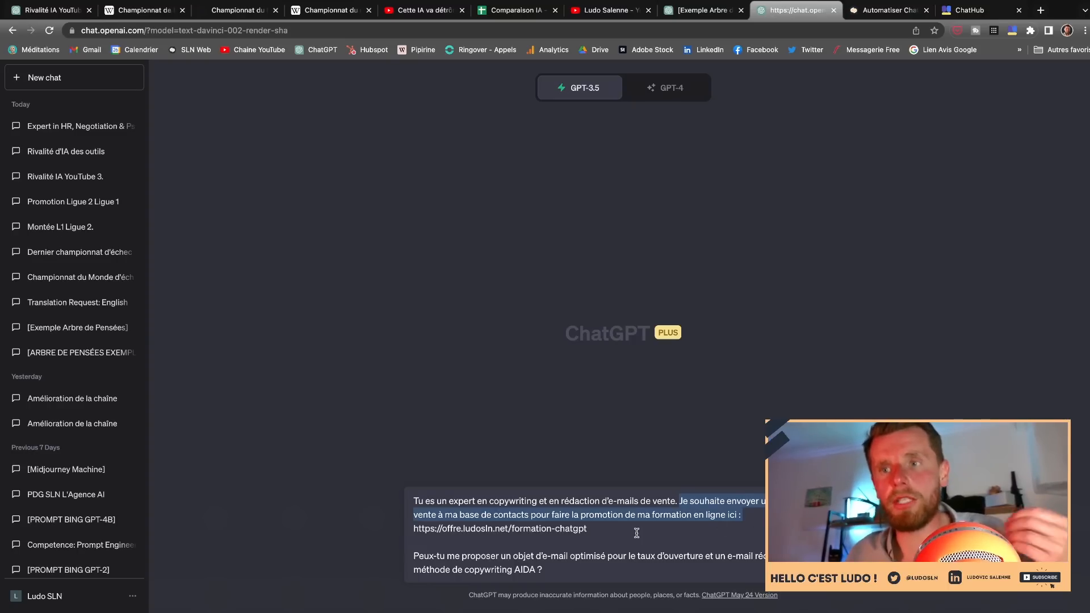
{"action": "left_click_drag", "start_coordinate": [664, 528], "coordinate": [406, 529]}
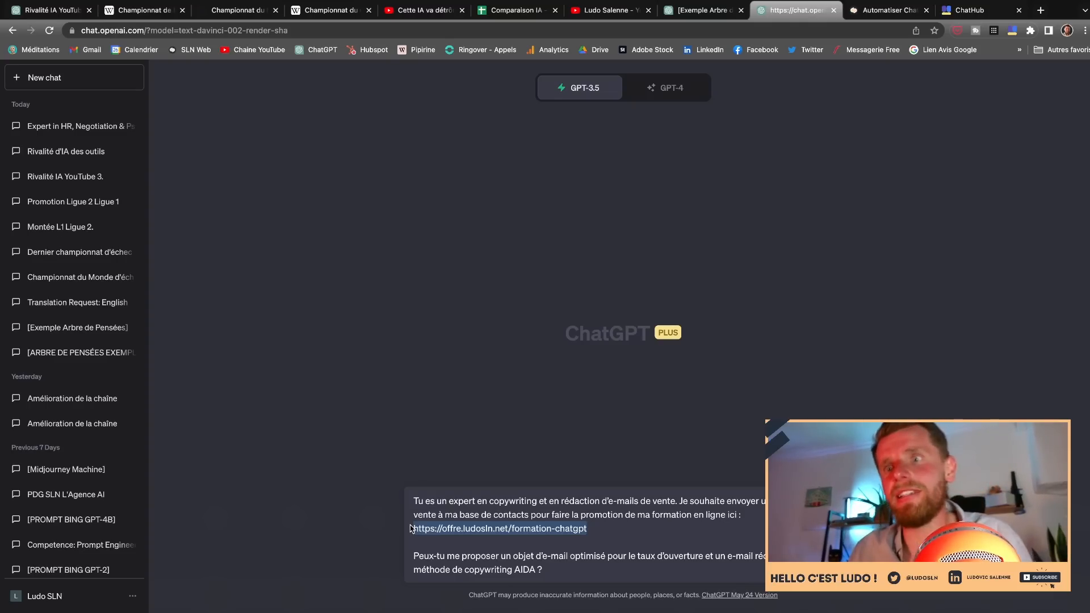
{"action": "left_click", "coordinate": [578, 97]}
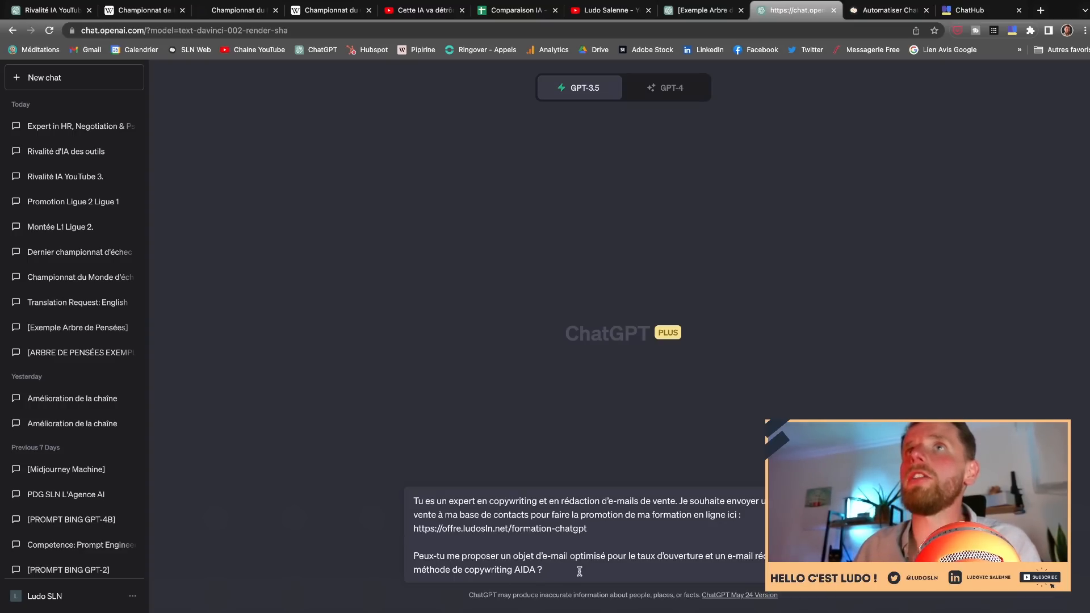
- Open the ChatGPT training sales page and review what the course contains, highlighting "GPT-4, Plugins, Web Browsing..."
{"action": "left_click", "coordinate": [873, 16]}
{"action": "scroll", "coordinate": [803, 265], "scroll_direction": "down", "scroll_amount": 5}
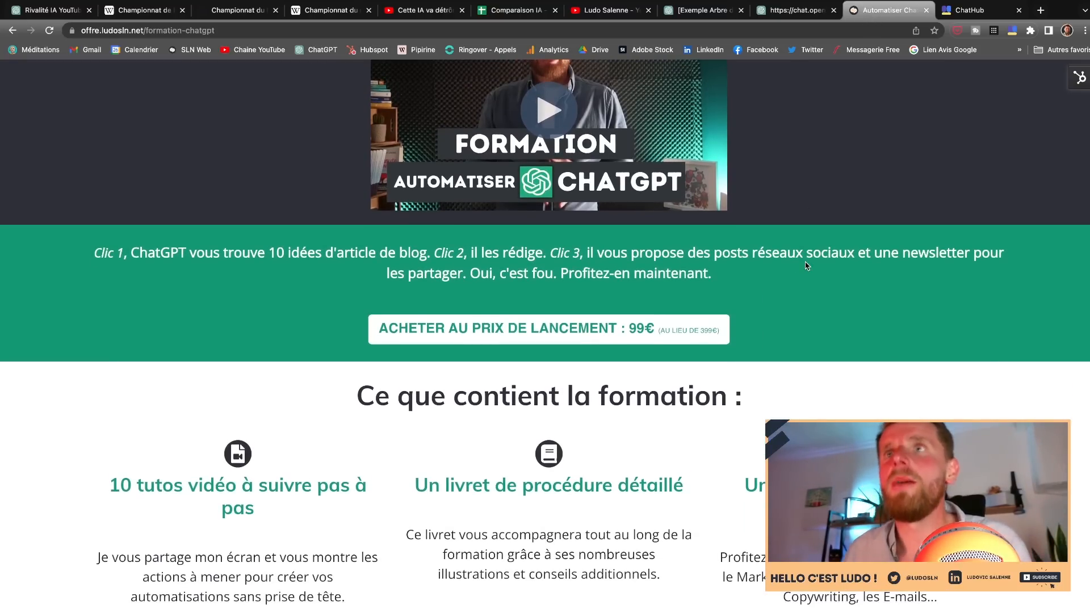
{"action": "scroll", "coordinate": [807, 264], "scroll_direction": "down", "scroll_amount": 7}
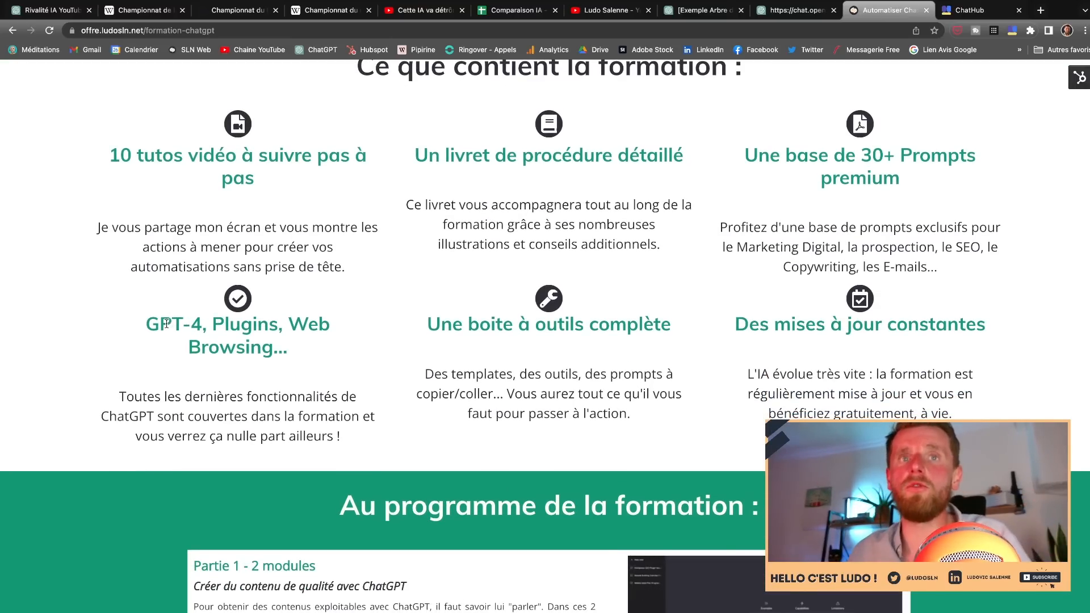
{"action": "left_click_drag", "start_coordinate": [159, 325], "coordinate": [348, 343]}
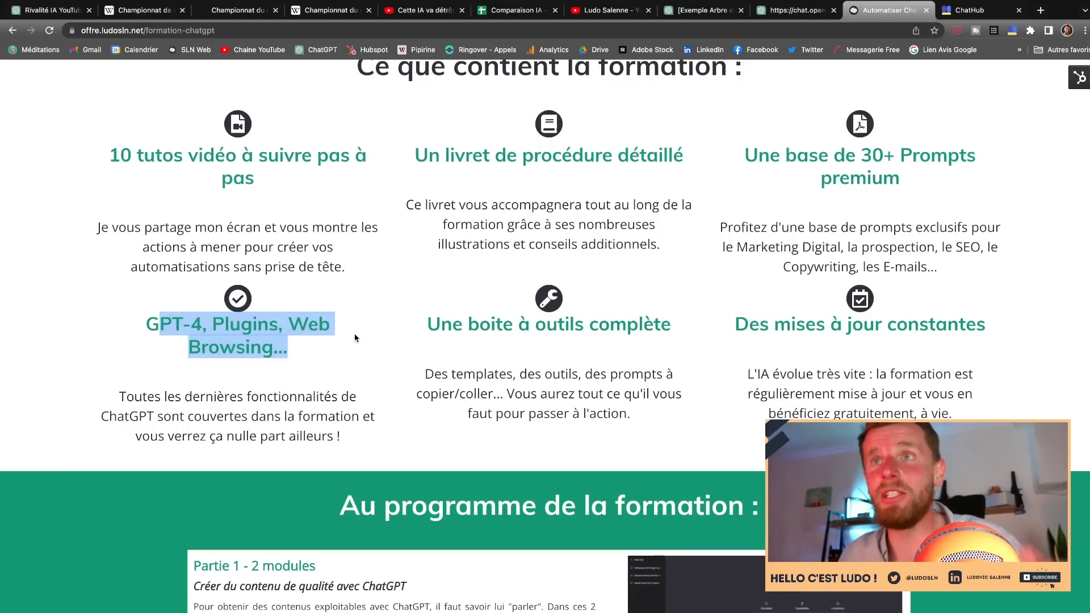
{"action": "scroll", "coordinate": [355, 338], "scroll_direction": "up", "scroll_amount": 3}
{"action": "left_click", "coordinate": [356, 337]}
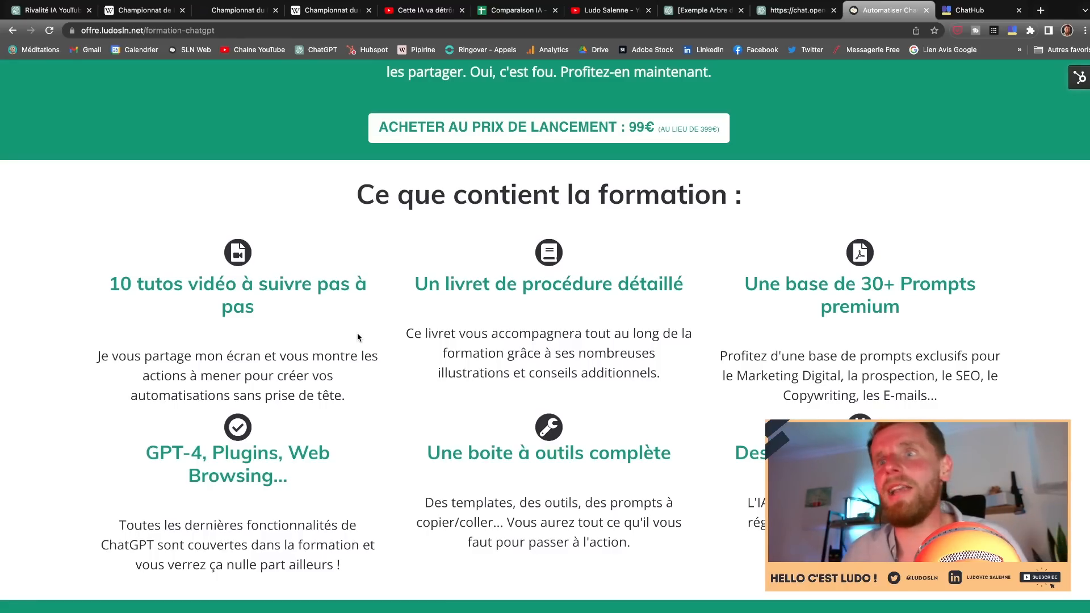
- Review the four-part course programme on the sales page and return to the page's headline
{"action": "scroll", "coordinate": [356, 337], "scroll_direction": "down", "scroll_amount": 3}
{"action": "scroll", "coordinate": [359, 337], "scroll_direction": "down", "scroll_amount": 6}
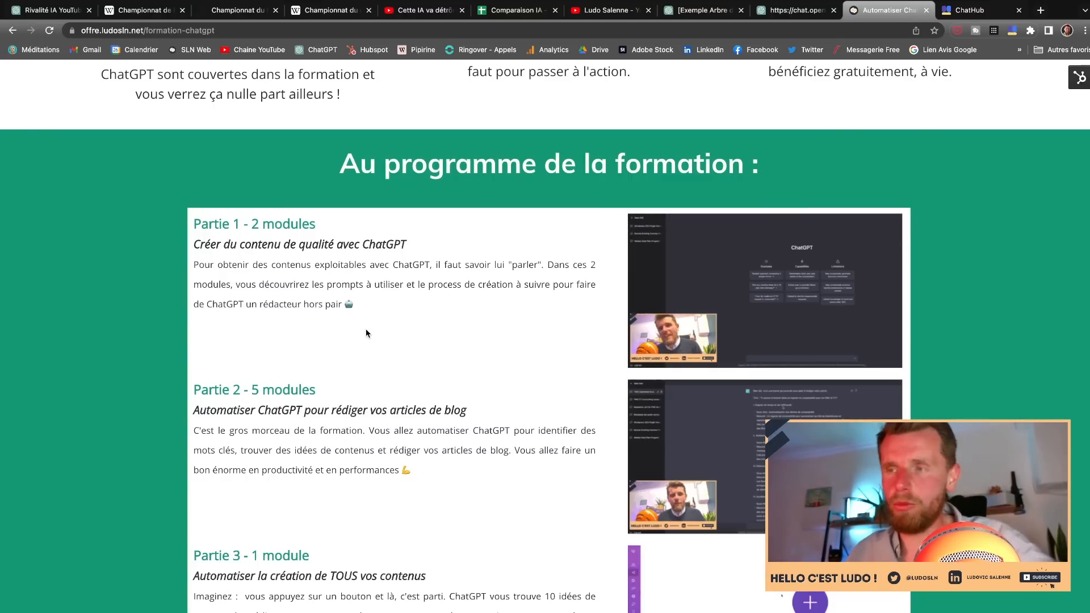
{"action": "scroll", "coordinate": [366, 329], "scroll_direction": "down", "scroll_amount": 4}
{"action": "scroll", "coordinate": [366, 328], "scroll_direction": "down", "scroll_amount": 4}
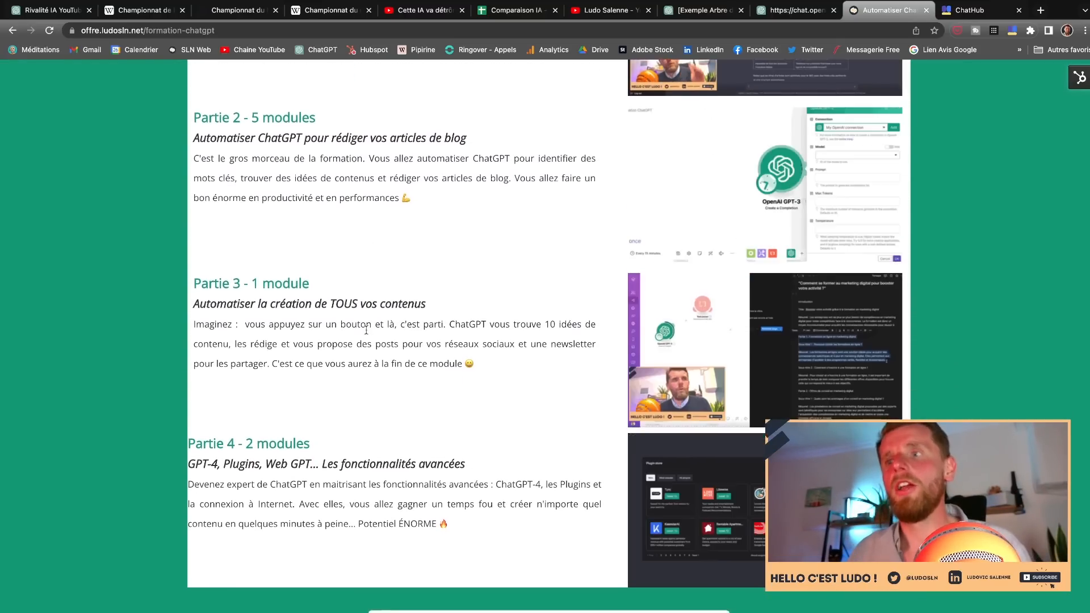
{"action": "scroll", "coordinate": [366, 329], "scroll_direction": "up", "scroll_amount": 5}
{"action": "scroll", "coordinate": [368, 334], "scroll_direction": "up", "scroll_amount": 15}
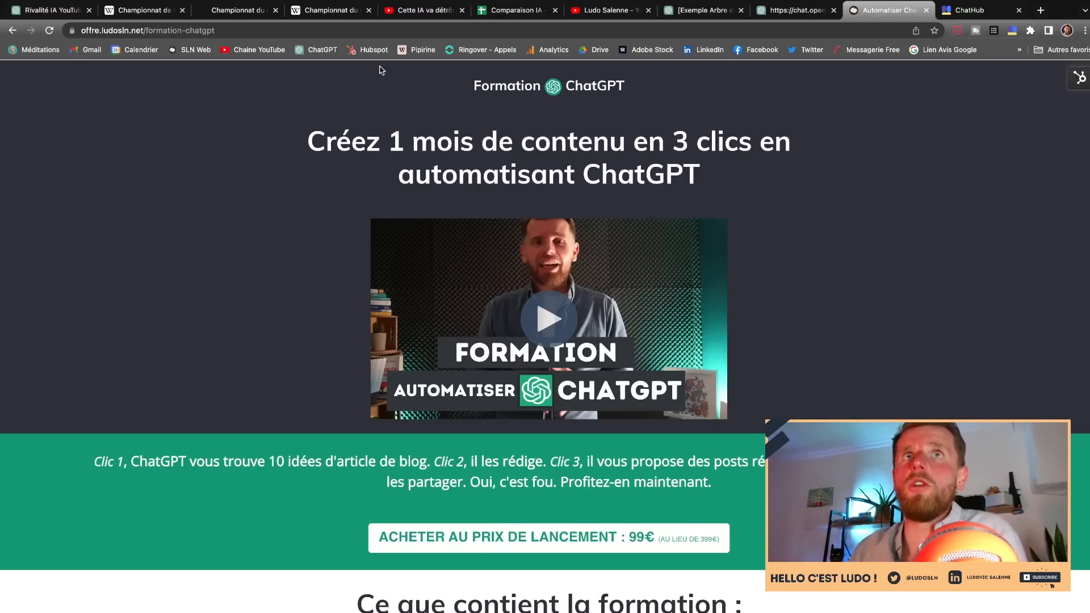
- Return to the new ChatGPT conversation and send the prepared AIDA sales e-mail prompt to GPT-3.5
{"action": "left_click", "coordinate": [795, 10]}
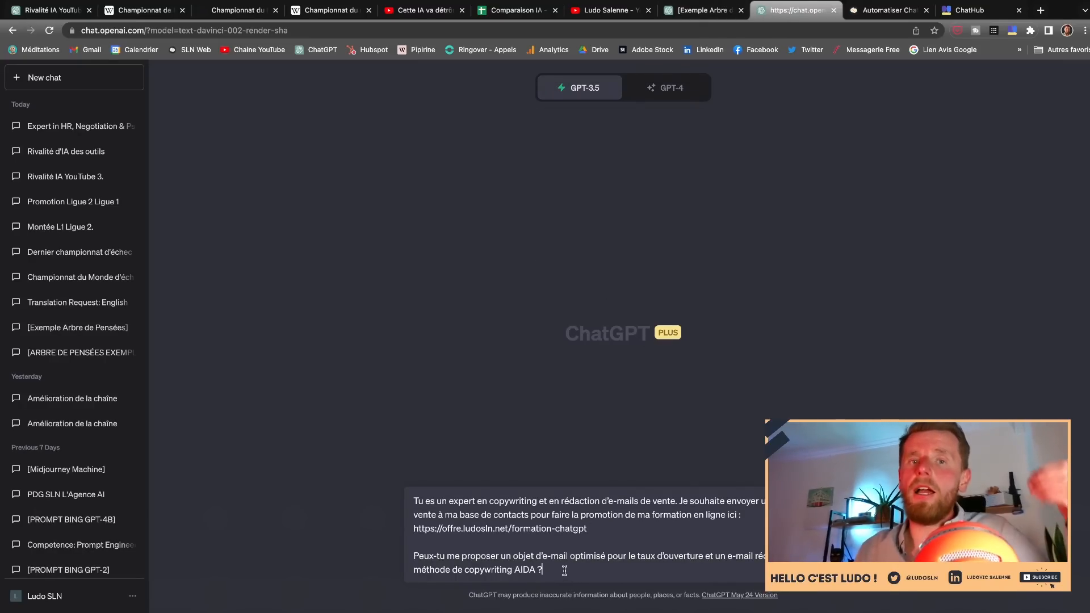
{"action": "key", "text": "Return"}
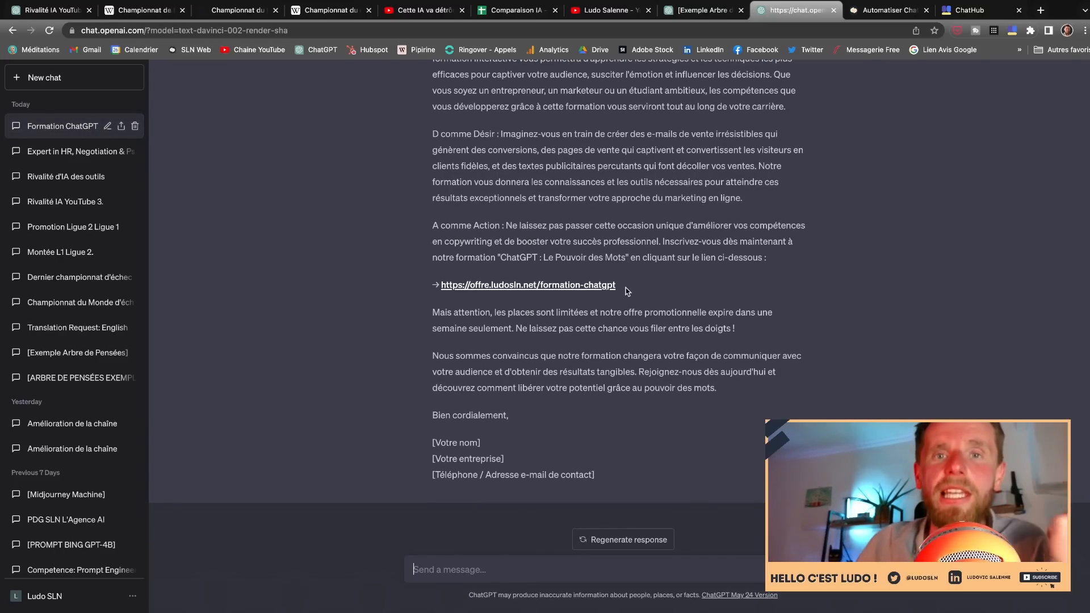
- Review GPT-3.5's AIDA sales e-mail from its start and highlight the proposed subject line
{"action": "scroll", "coordinate": [627, 290], "scroll_direction": "up", "scroll_amount": 4}
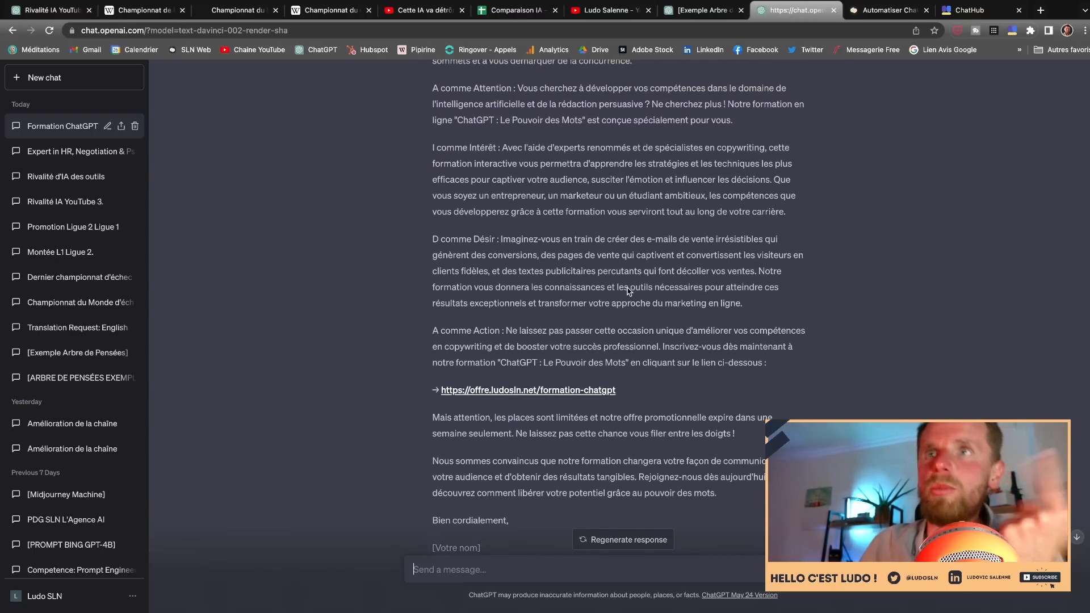
{"action": "scroll", "coordinate": [627, 288], "scroll_direction": "up", "scroll_amount": 3}
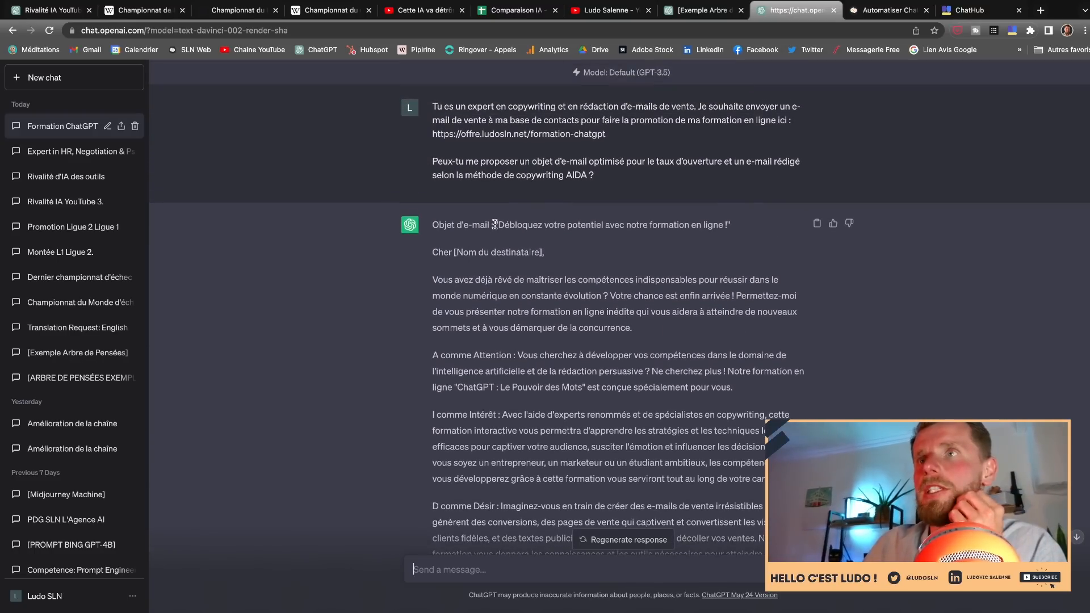
{"action": "mouse_move", "coordinate": [495, 225]}
{"action": "left_mouse_down"}
{"action": "mouse_move", "coordinate": [732, 233]}
{"action": "mouse_move", "coordinate": [494, 224]}
{"action": "left_mouse_up"}
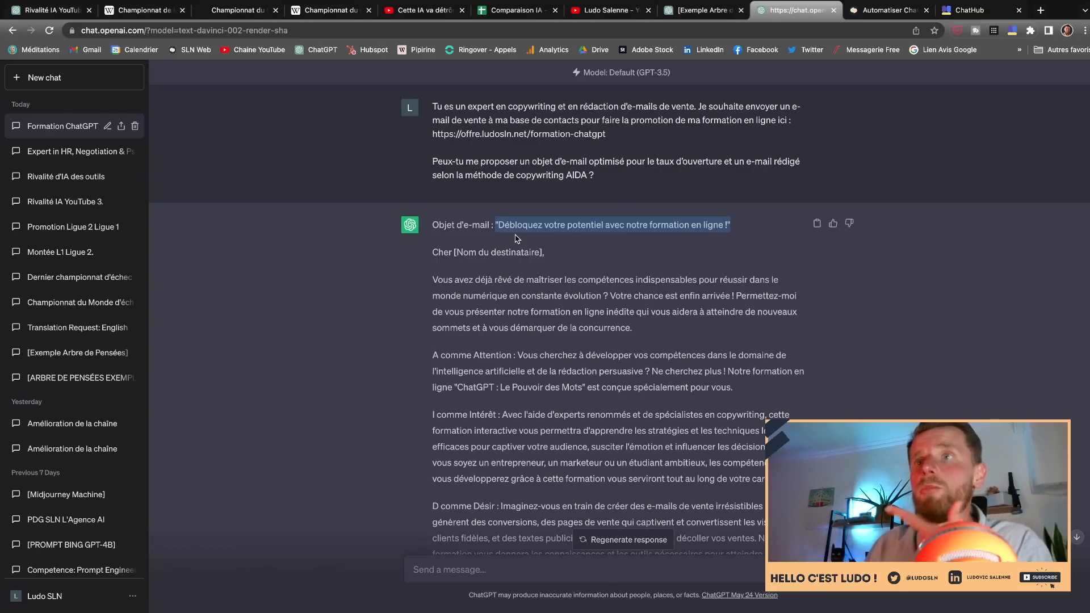
- Review the greeting, introduction, Attention and Interest paragraphs of GPT-3.5's AIDA e-mail, highlighting the passages being discussed
{"action": "left_click", "coordinate": [642, 245]}
{"action": "left_click_drag", "start_coordinate": [429, 253], "coordinate": [437, 253]}
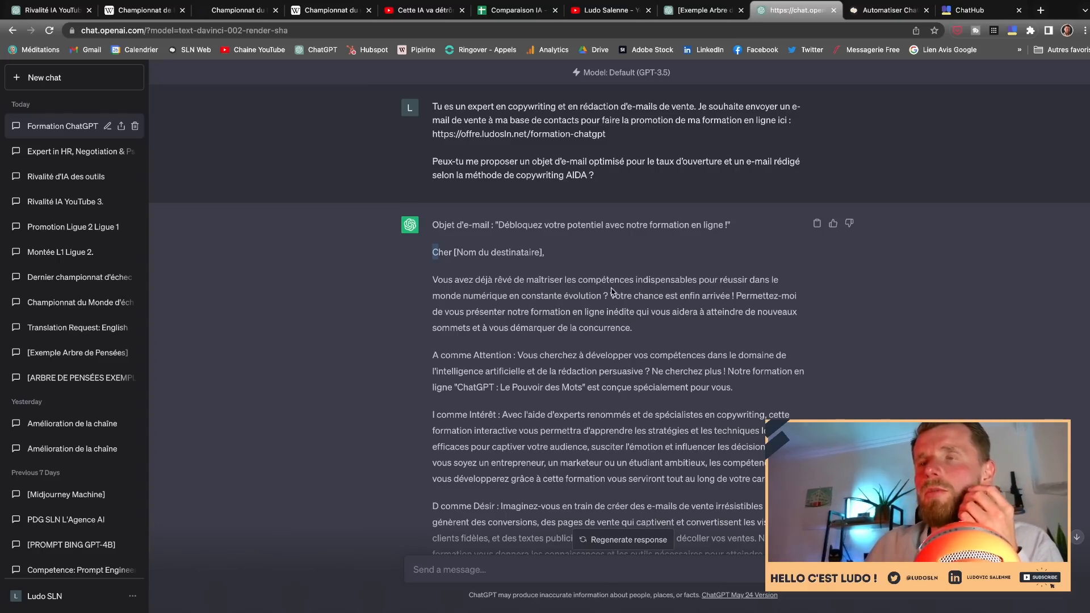
{"action": "left_click_drag", "start_coordinate": [441, 279], "coordinate": [411, 285]}
{"action": "left_click", "coordinate": [651, 329]}
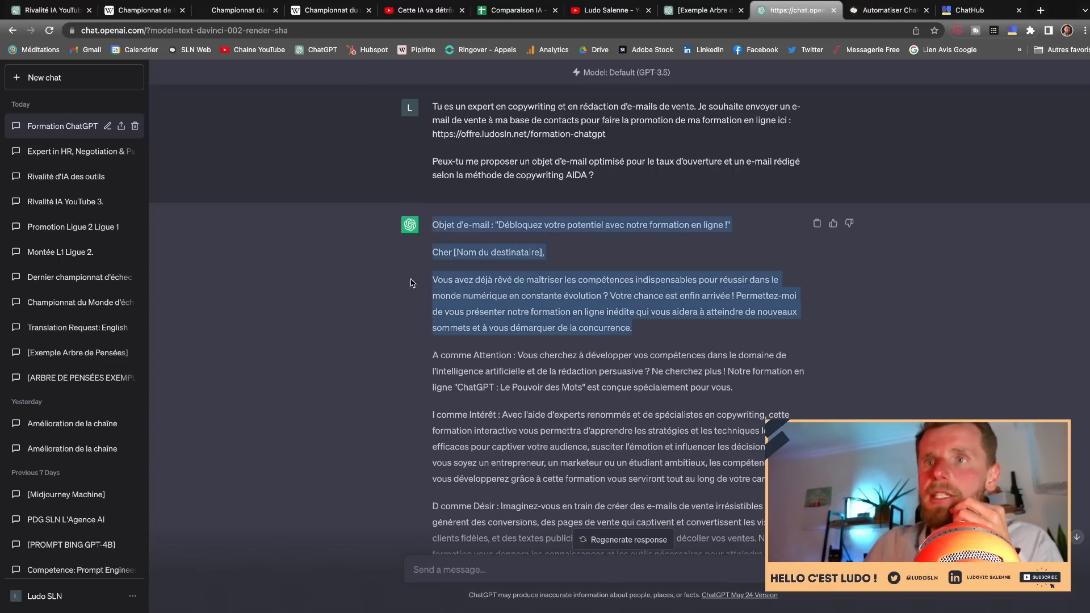
{"action": "left_click", "coordinate": [482, 359]}
{"action": "left_click_drag", "start_coordinate": [436, 356], "coordinate": [738, 479]}
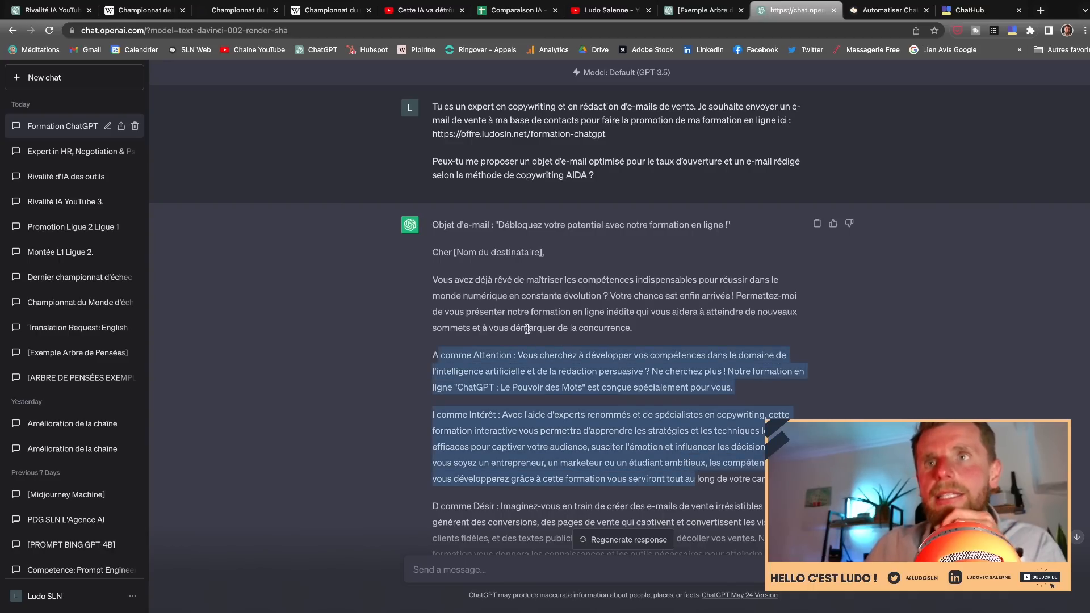
{"action": "left_click_drag", "start_coordinate": [462, 295], "coordinate": [668, 327]}
{"action": "scroll", "coordinate": [667, 327], "scroll_direction": "down", "scroll_amount": 5}
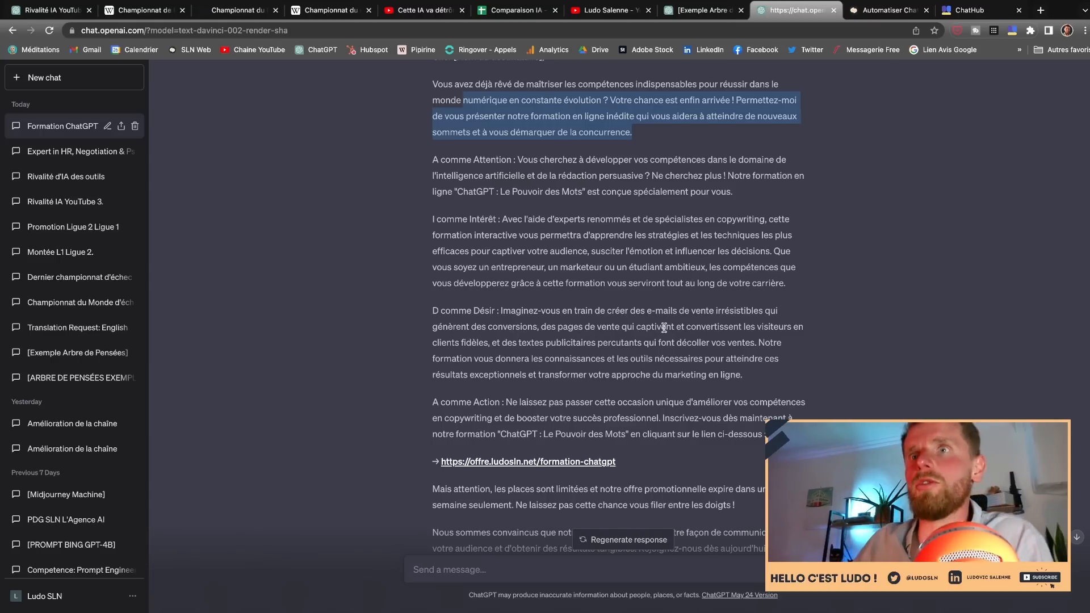
- Examine the course name "ChatGPT : Le Pouvoir des Mots" and the closing paragraphs of GPT-3.5's e-mail
{"action": "scroll", "coordinate": [663, 329], "scroll_direction": "up", "scroll_amount": 1}
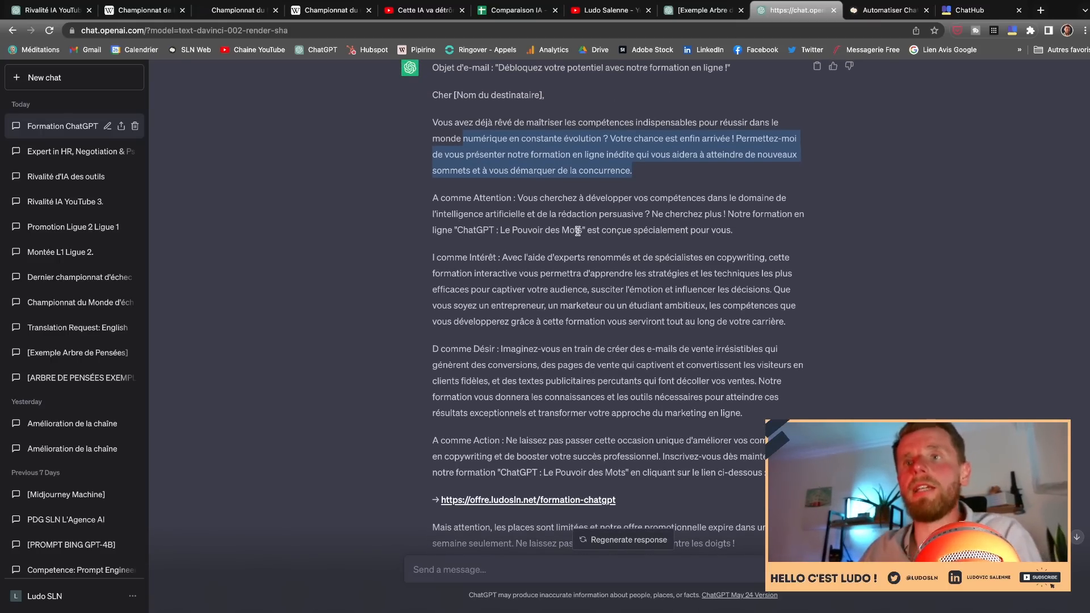
{"action": "left_click_drag", "start_coordinate": [533, 472], "coordinate": [596, 473]}
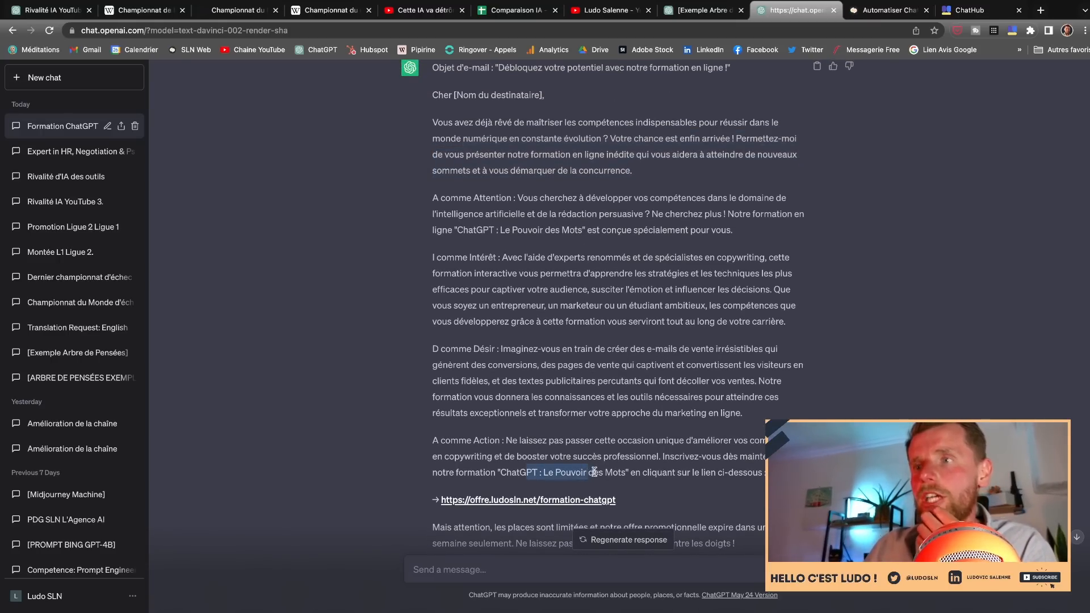
{"action": "scroll", "coordinate": [632, 425], "scroll_direction": "down", "scroll_amount": 3}
{"action": "left_click", "coordinate": [451, 409]}
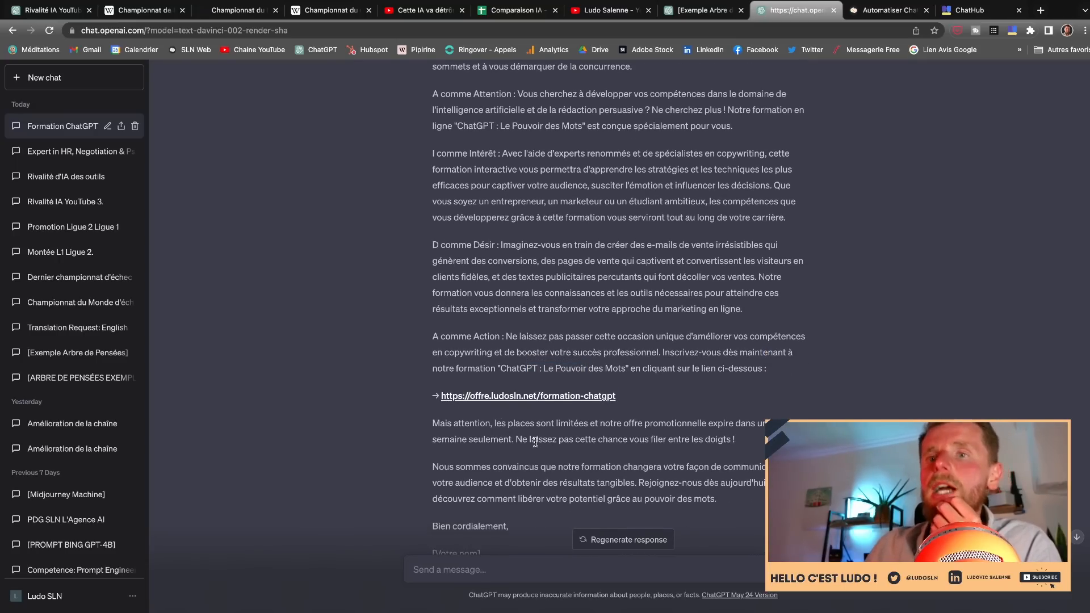
{"action": "scroll", "coordinate": [536, 443], "scroll_direction": "down", "scroll_amount": 3}
{"action": "scroll", "coordinate": [538, 444], "scroll_direction": "up", "scroll_amount": 8}
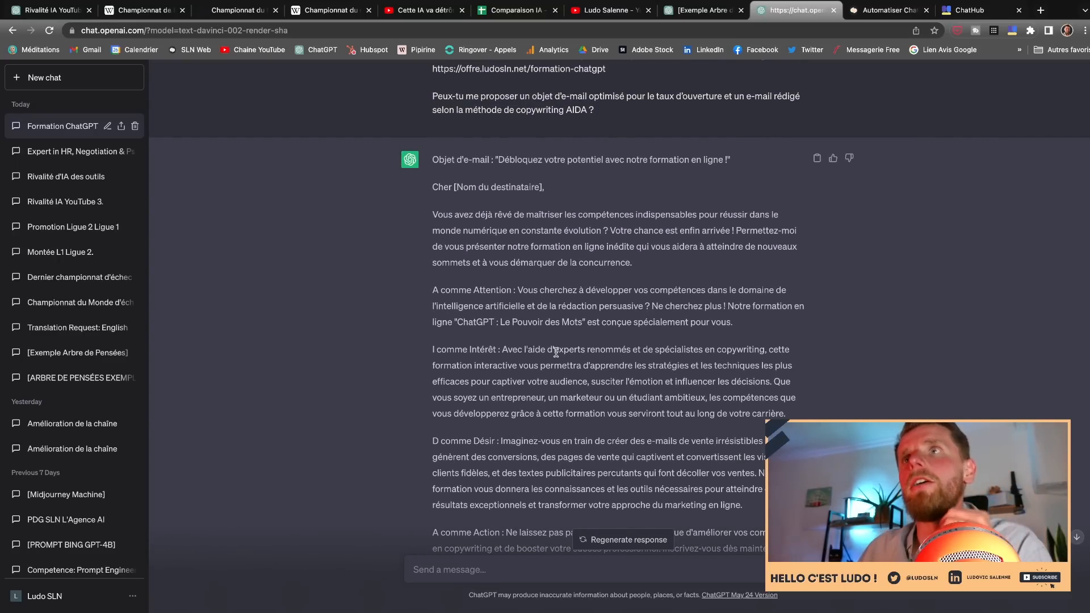
- Copy the AIDA sales e-mail prompt and send it in a new GPT-4 chat with Browse with Bing enabled
{"action": "scroll", "coordinate": [556, 352], "scroll_direction": "up", "scroll_amount": 2}
{"action": "left_click_drag", "start_coordinate": [601, 177], "coordinate": [432, 111]}
{"action": "key", "text": "super+c"}
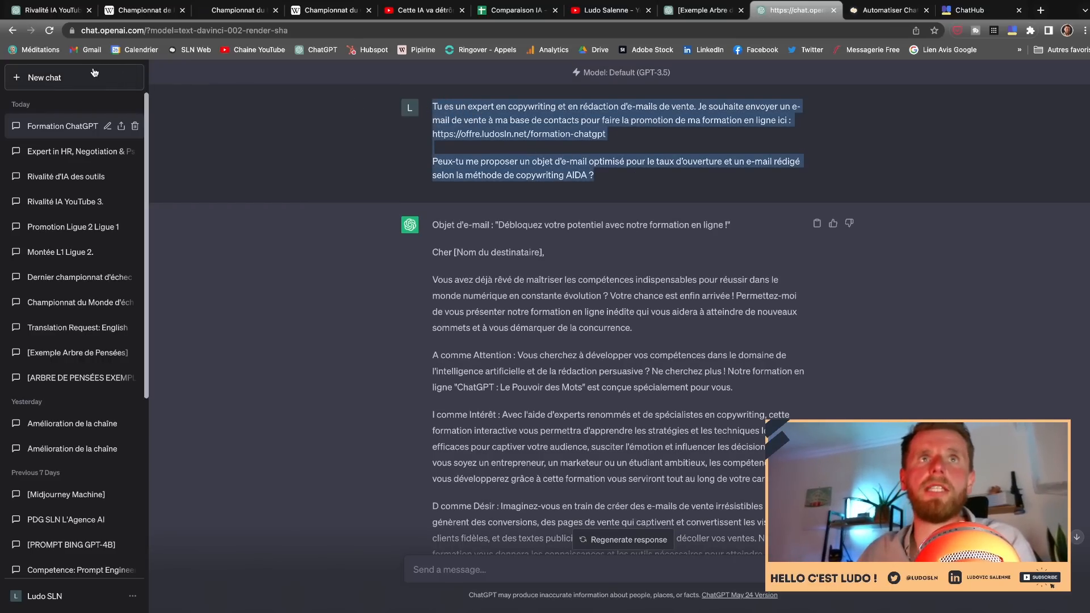
{"action": "left_click", "coordinate": [45, 78]}
{"action": "left_click", "coordinate": [681, 95]}
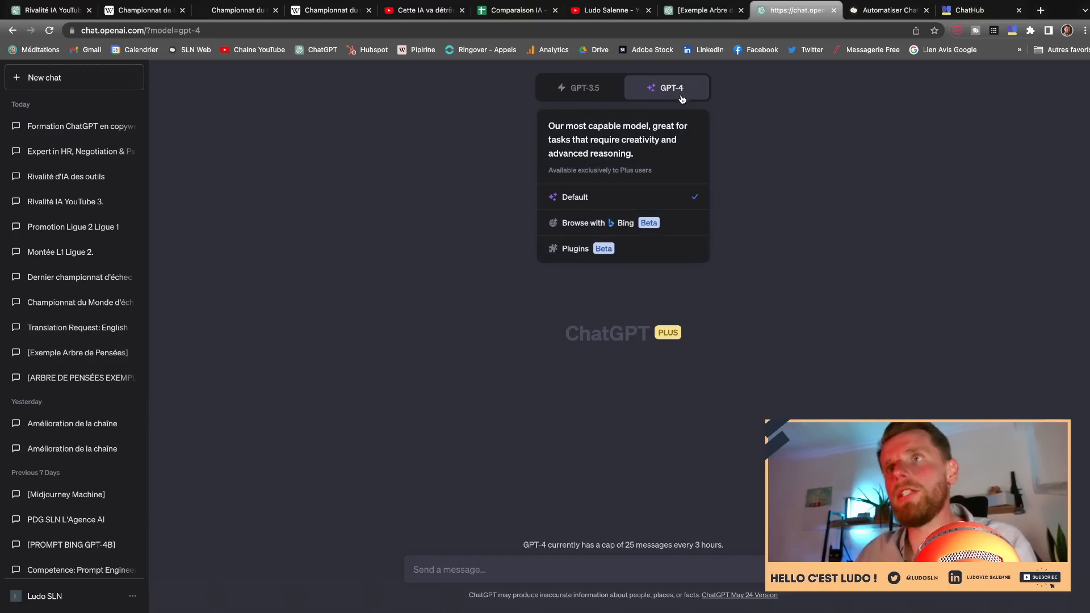
{"action": "left_click", "coordinate": [602, 231]}
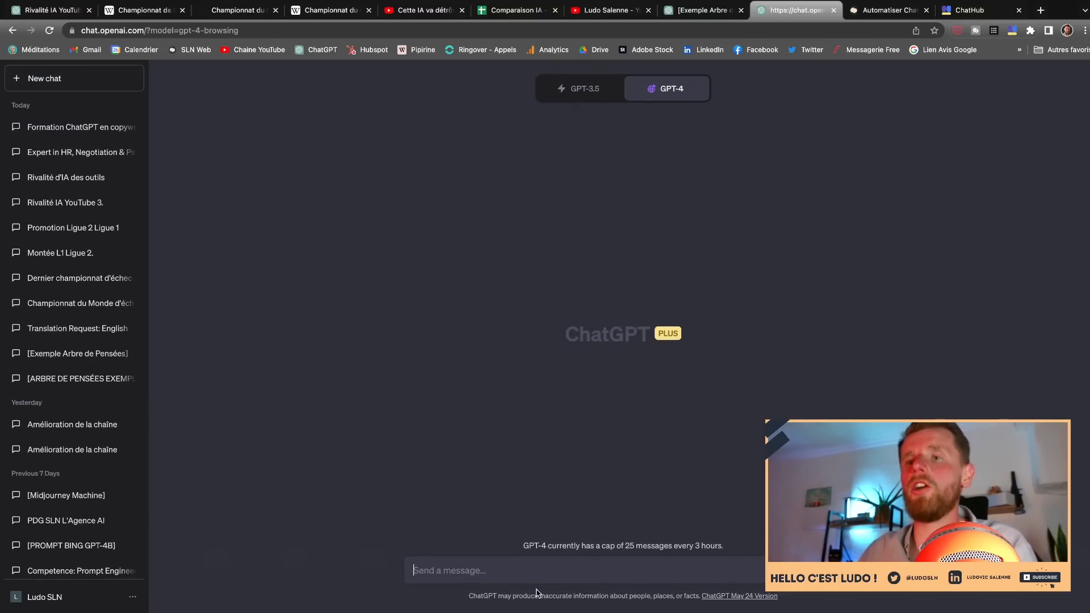
{"action": "key", "text": "super+v"}
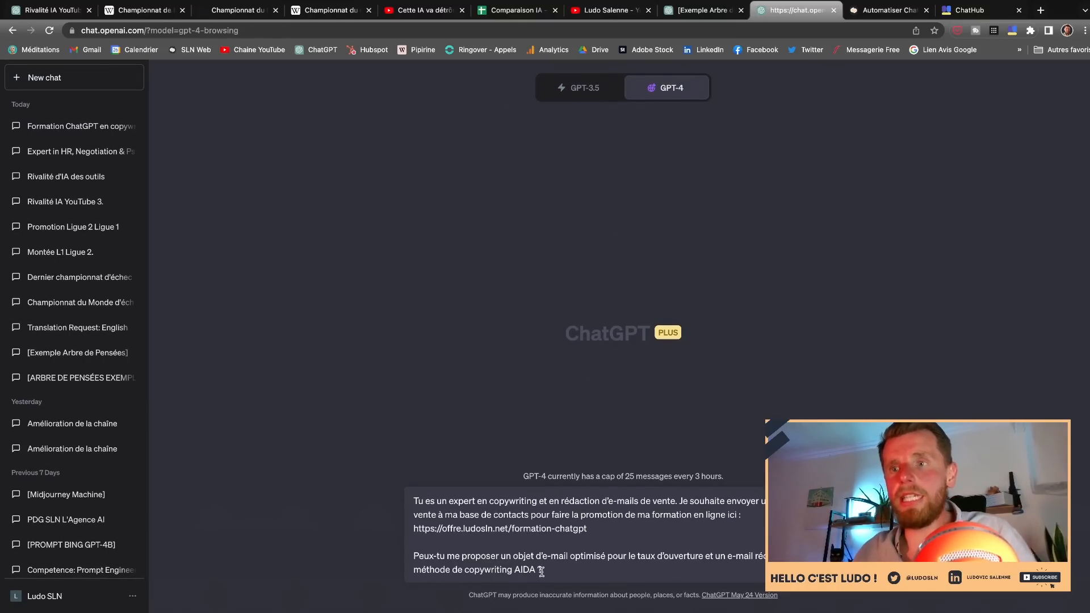
{"action": "key", "text": "Return"}
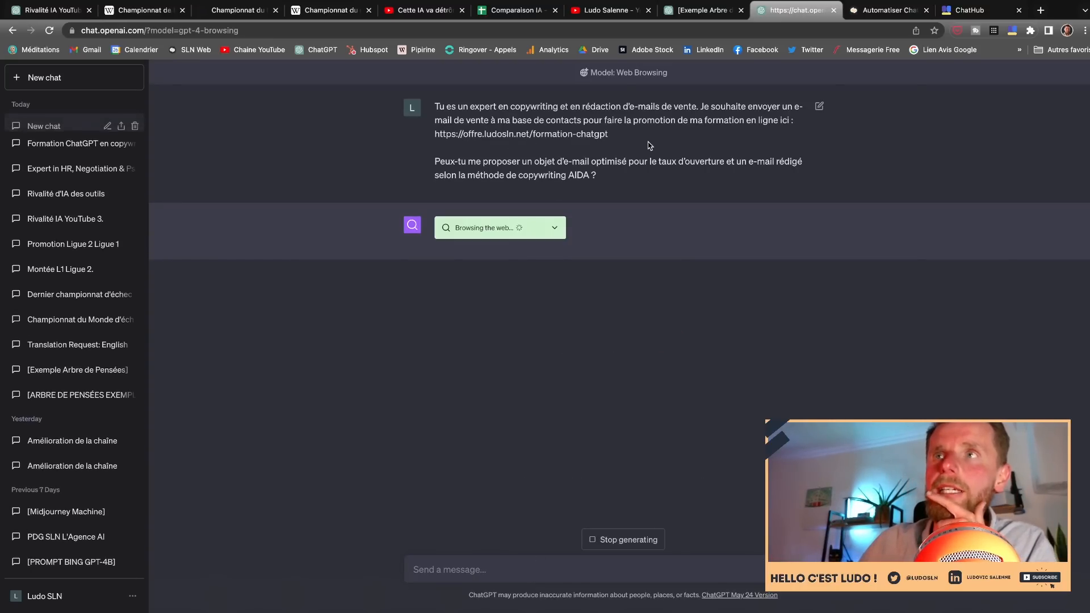
- Expand the web browsing details and review the greeting and Attention paragraph of GPT-4's e-mail
{"action": "left_click", "coordinate": [537, 229]}
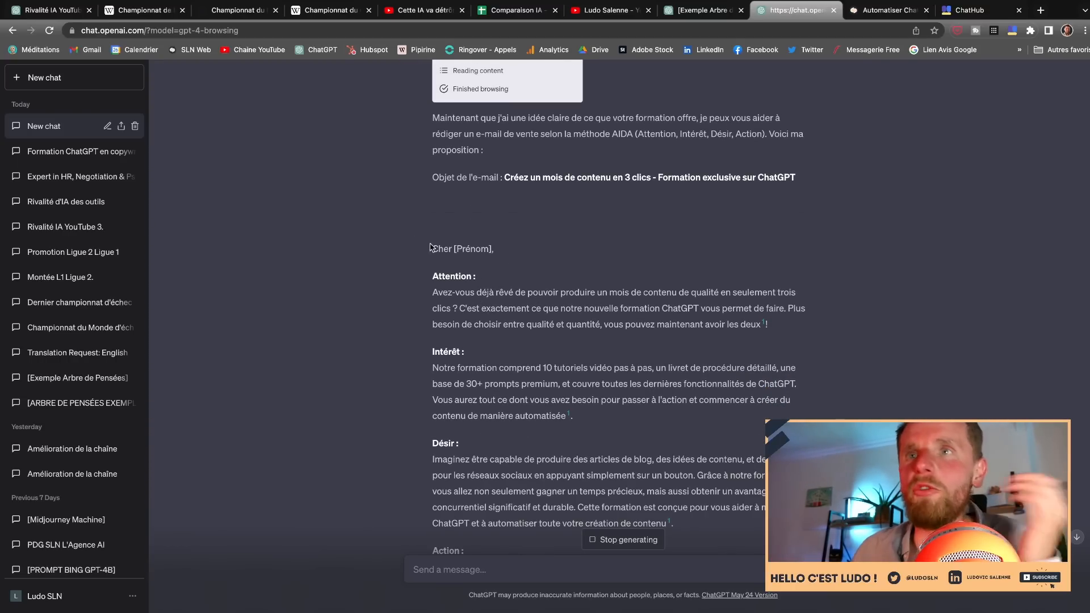
{"action": "left_click_drag", "start_coordinate": [502, 256], "coordinate": [430, 250]}
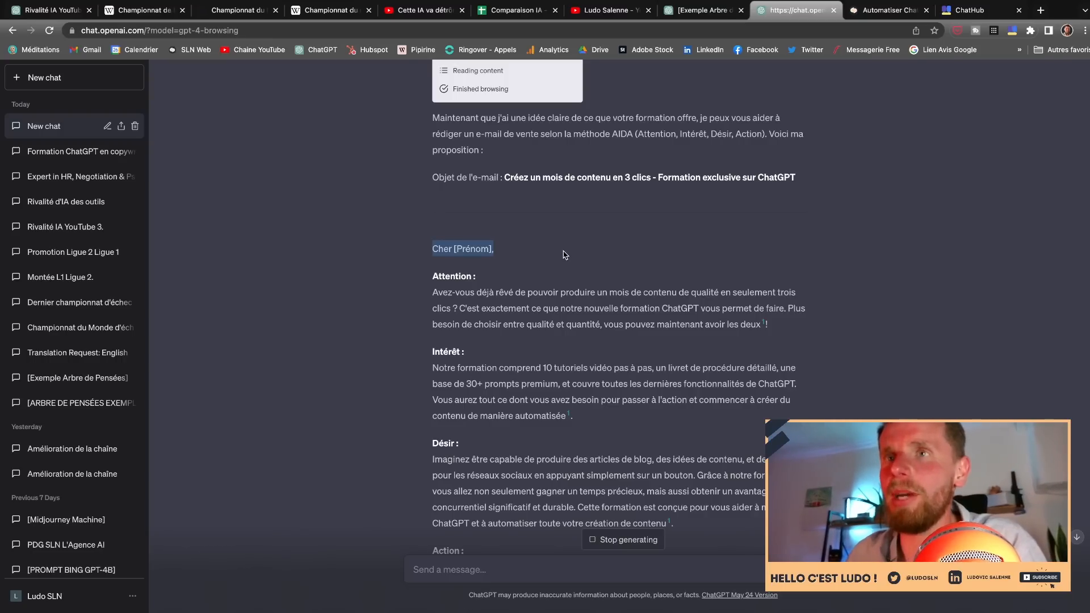
{"action": "left_click_drag", "start_coordinate": [432, 218], "coordinate": [799, 247]}
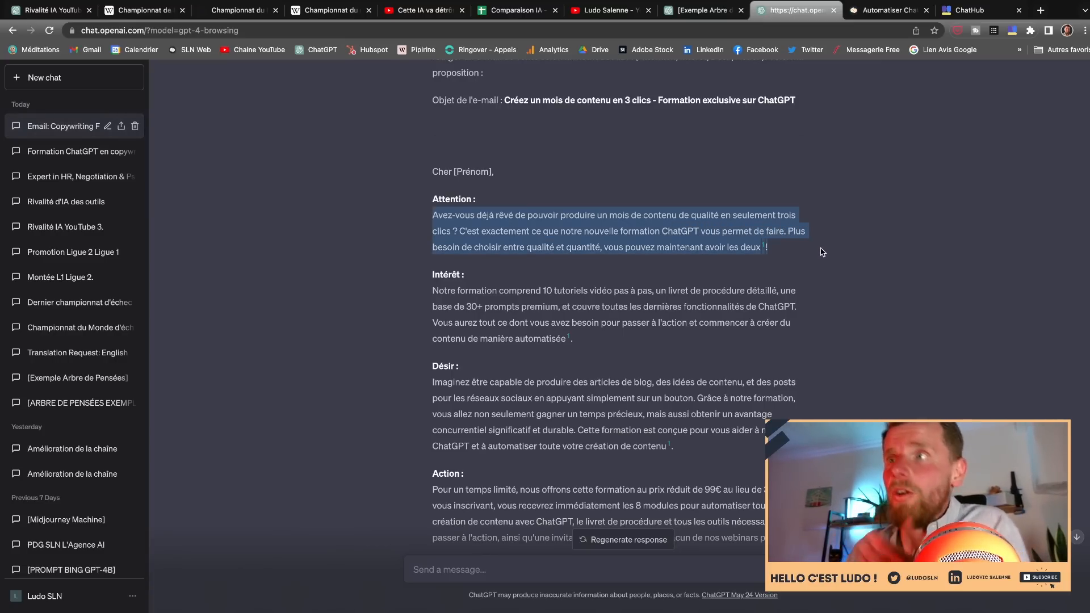
- Open the training sales page and find the passage about choosing between quality and quantity, highlighting it for comparison with the e-mail
{"action": "left_click", "coordinate": [888, 9]}
{"action": "scroll", "coordinate": [682, 290], "scroll_direction": "down", "scroll_amount": 10}
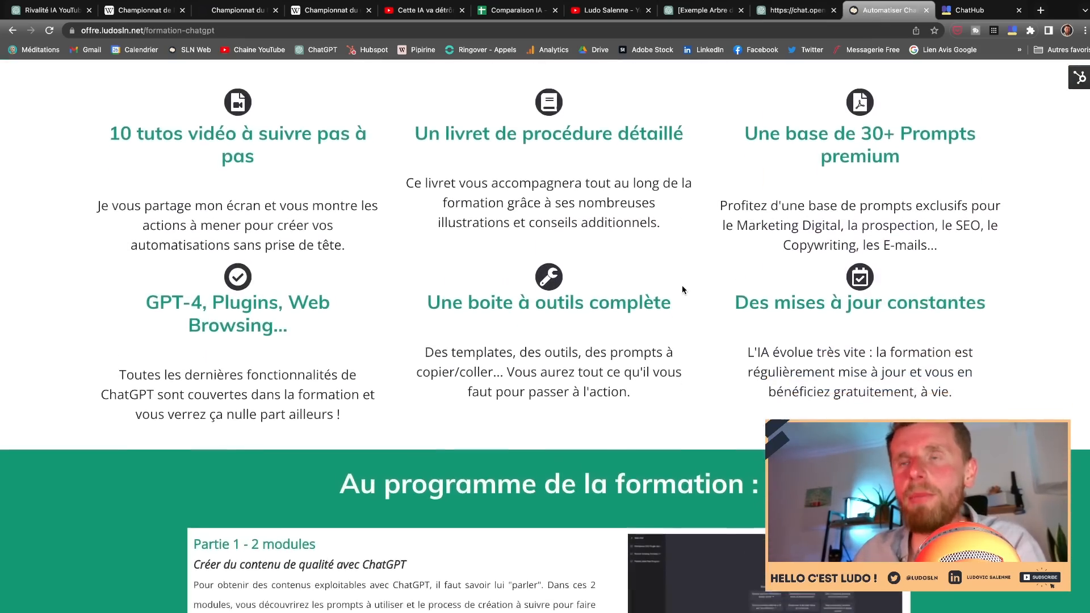
{"action": "scroll", "coordinate": [682, 290], "scroll_direction": "down", "scroll_amount": 20}
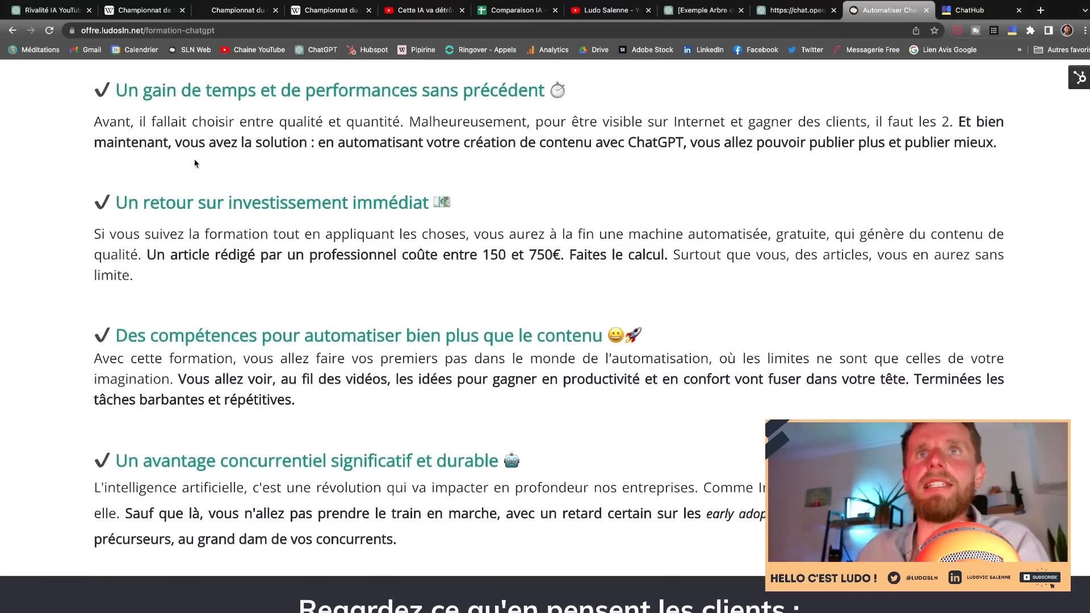
{"action": "left_click_drag", "start_coordinate": [117, 114], "coordinate": [828, 155]}
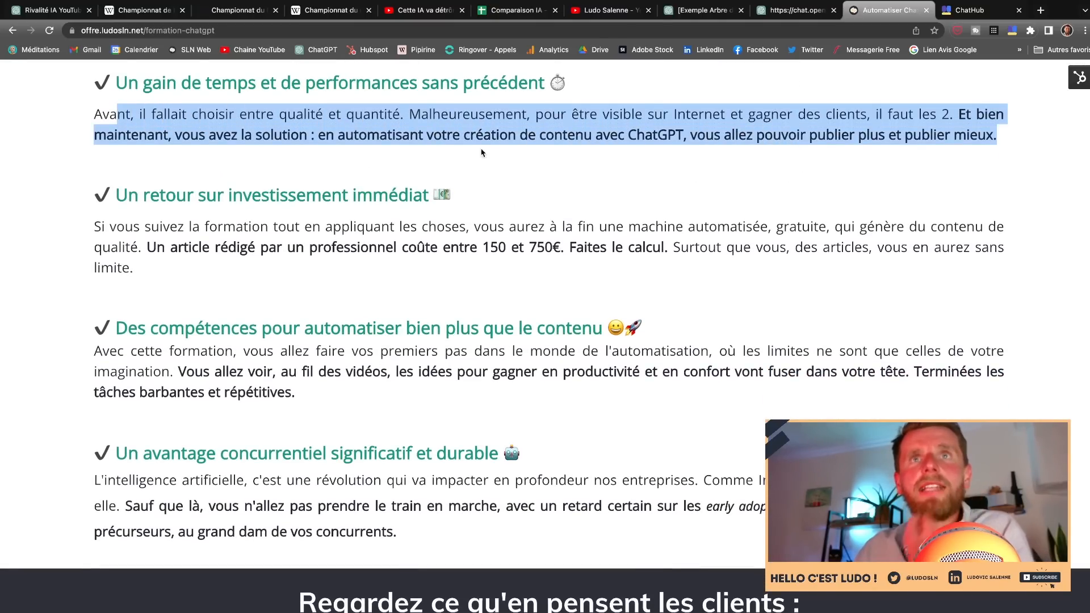
{"action": "left_click", "coordinate": [469, 138]}
{"action": "left_click_drag", "start_coordinate": [359, 137], "coordinate": [1014, 137]}
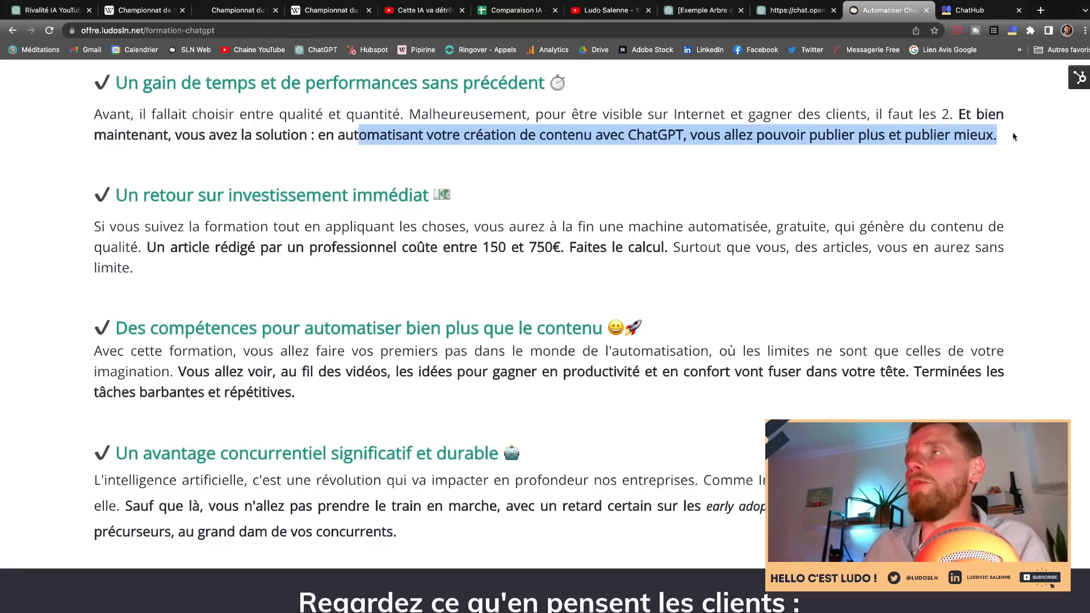
- Return to GPT-4's e-mail in ChatGPT and review its Intérêt and Désir paragraphs, highlighting each one
{"action": "left_click", "coordinate": [786, 17]}
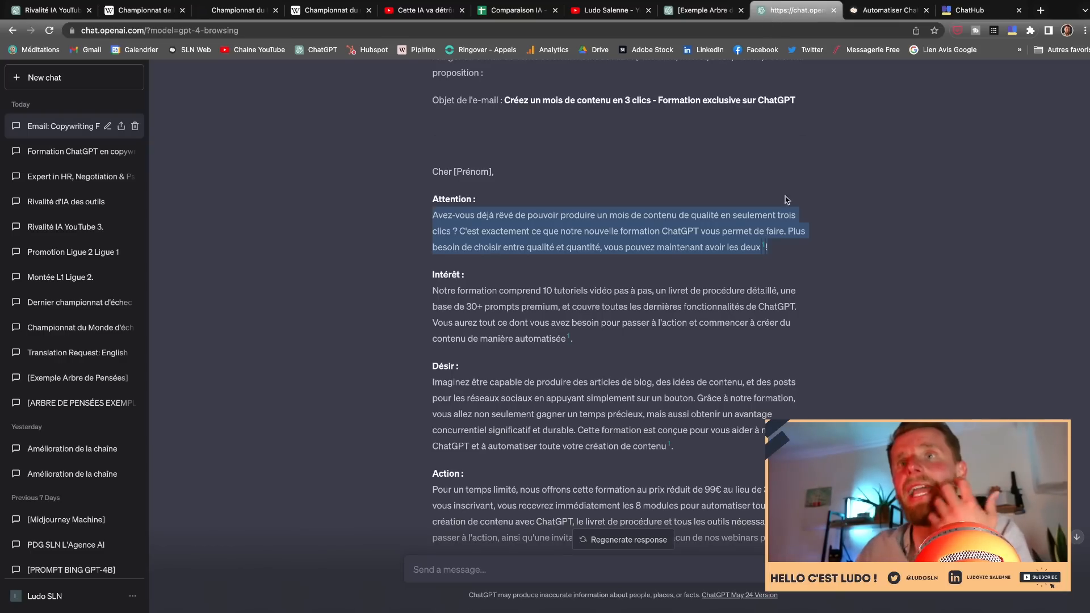
{"action": "left_click", "coordinate": [822, 213]}
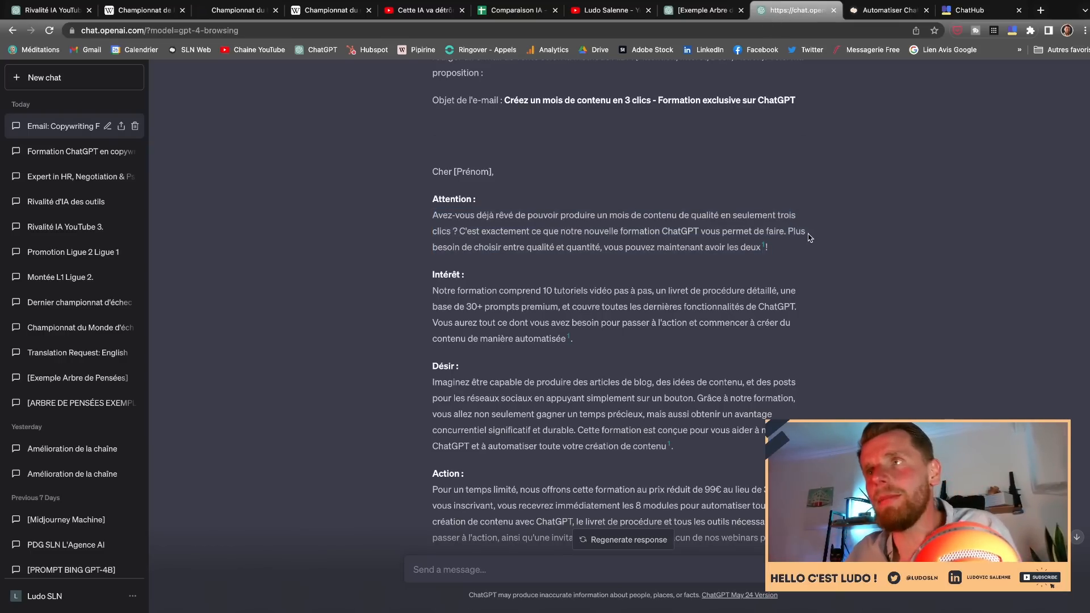
{"action": "scroll", "coordinate": [809, 235], "scroll_direction": "down", "scroll_amount": 3}
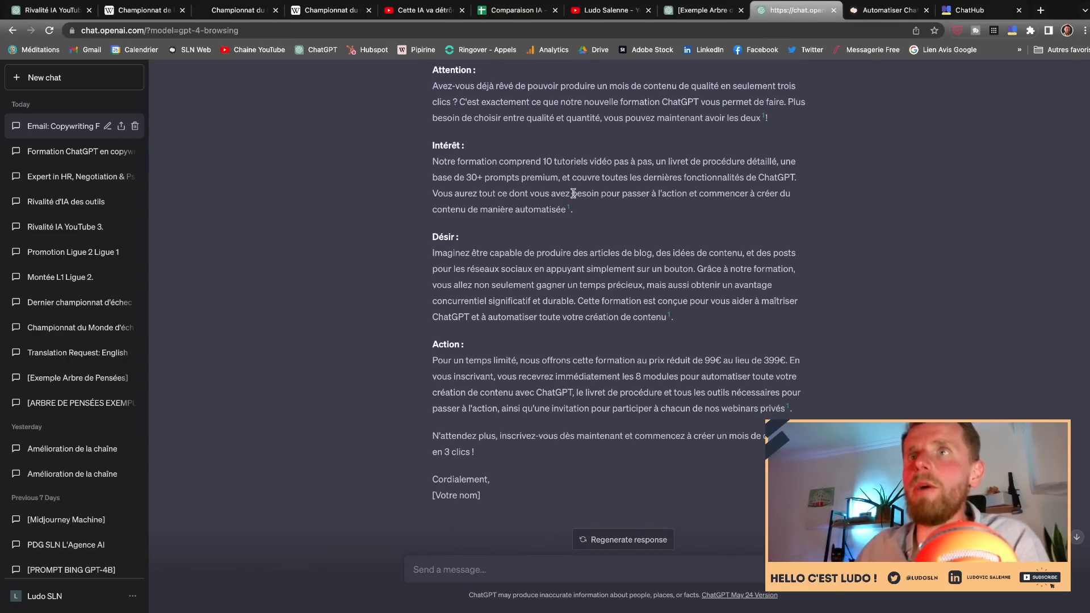
{"action": "left_click_drag", "start_coordinate": [436, 159], "coordinate": [640, 206]}
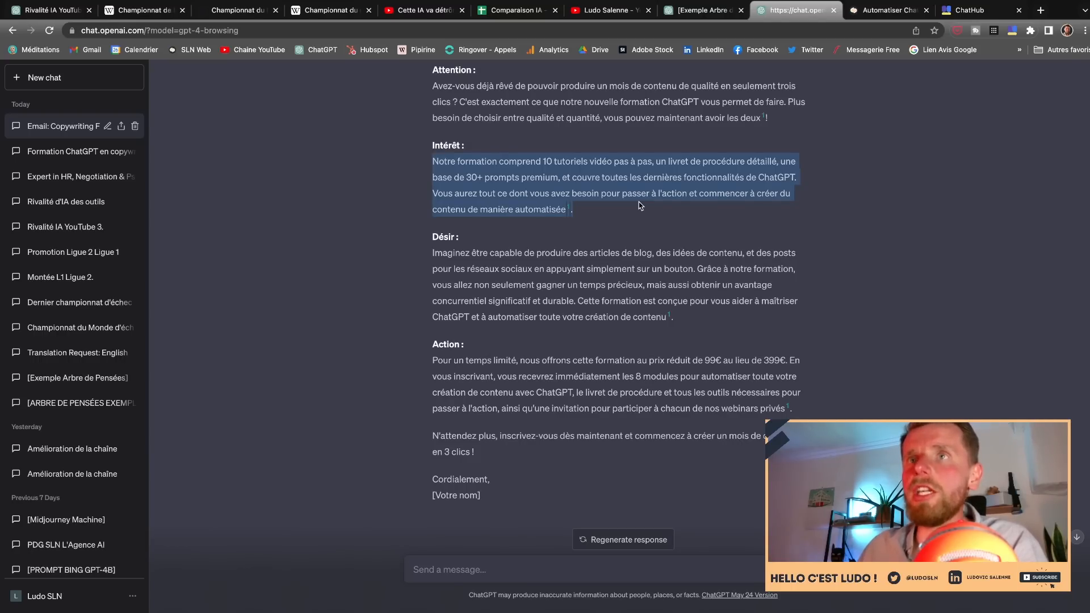
{"action": "scroll", "coordinate": [625, 207], "scroll_direction": "up", "scroll_amount": 1}
{"action": "left_click_drag", "start_coordinate": [432, 257], "coordinate": [714, 317]}
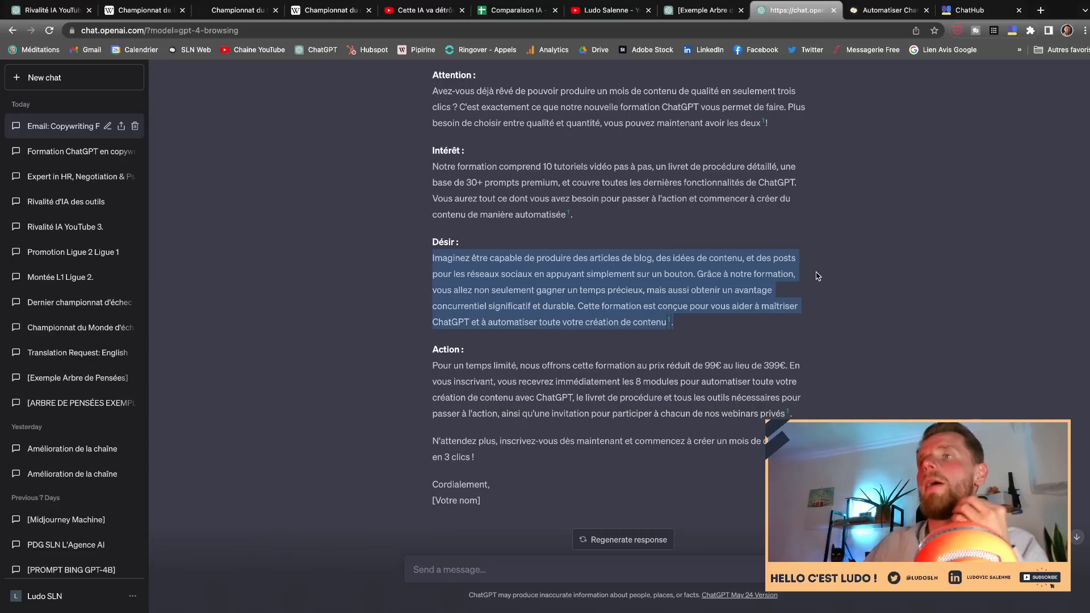
{"action": "left_click", "coordinate": [793, 295]}
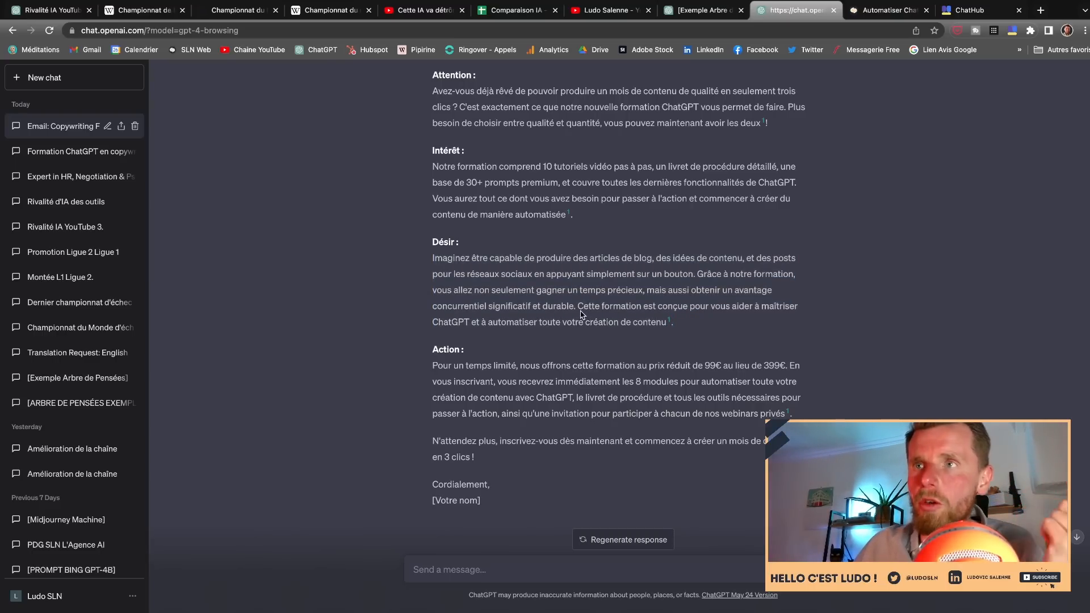
- Review the Action section of GPT-4's e-mail, highlighting the limited-time price offer and the closing call to sign up
{"action": "scroll", "coordinate": [581, 309], "scroll_direction": "down", "scroll_amount": 2}
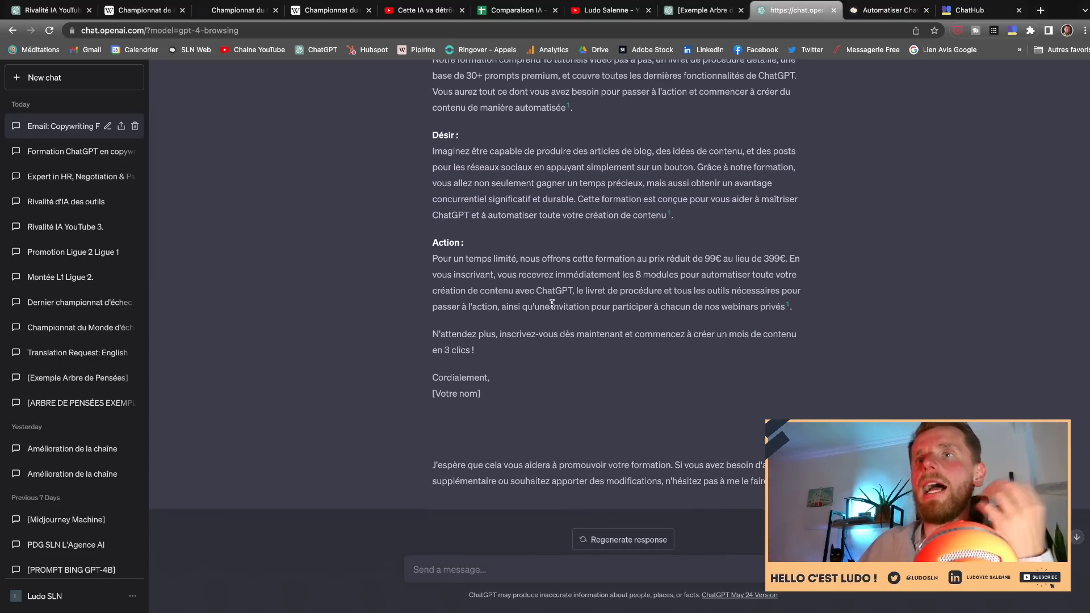
{"action": "left_click_drag", "start_coordinate": [442, 253], "coordinate": [787, 252]}
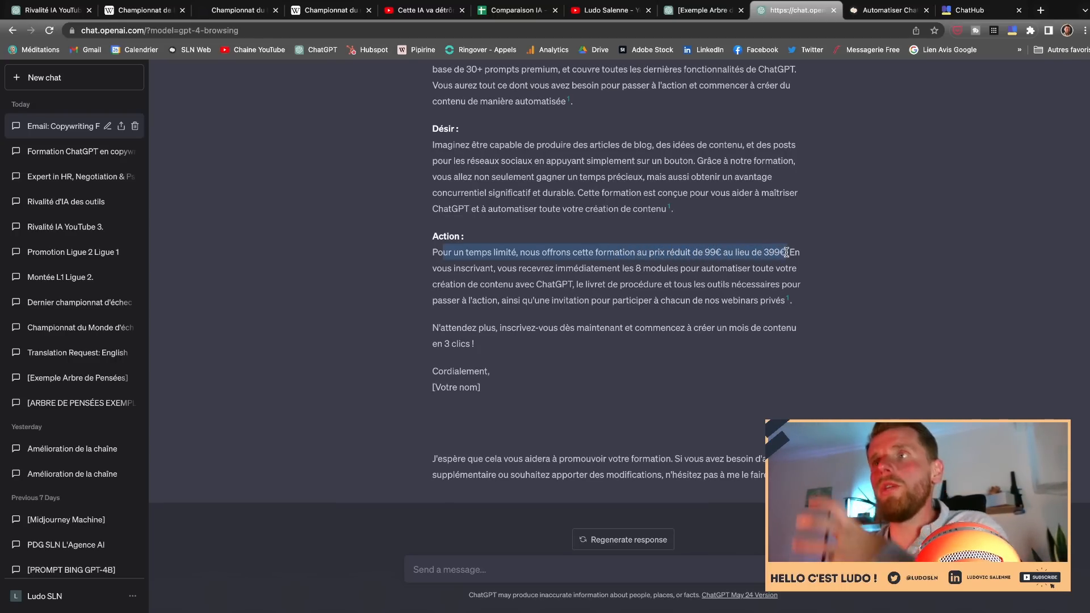
{"action": "left_click_drag", "start_coordinate": [486, 332], "coordinate": [455, 332]}
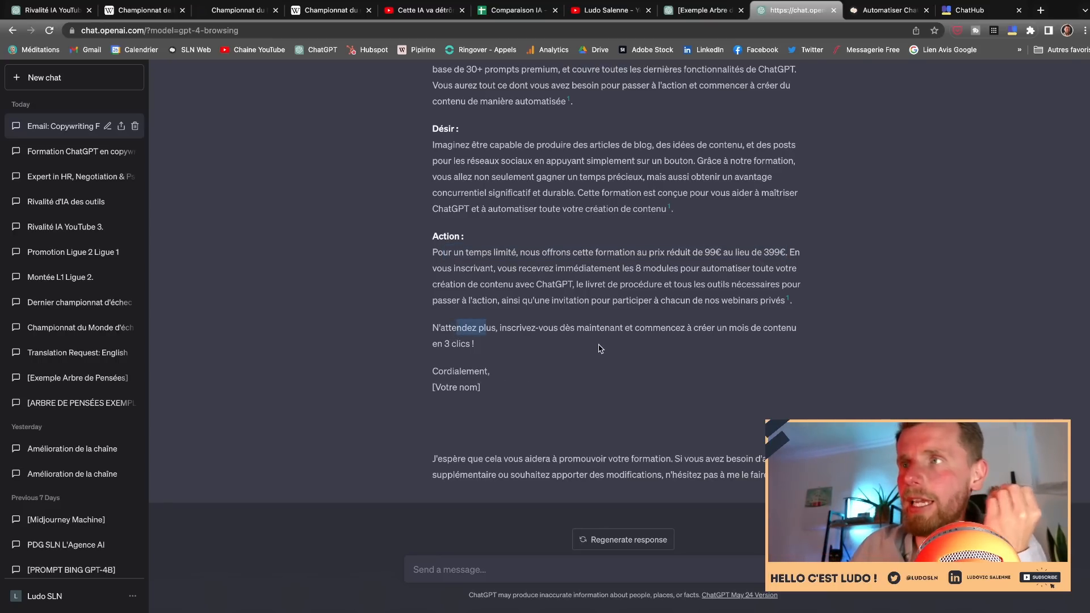
{"action": "left_click", "coordinate": [580, 352]}
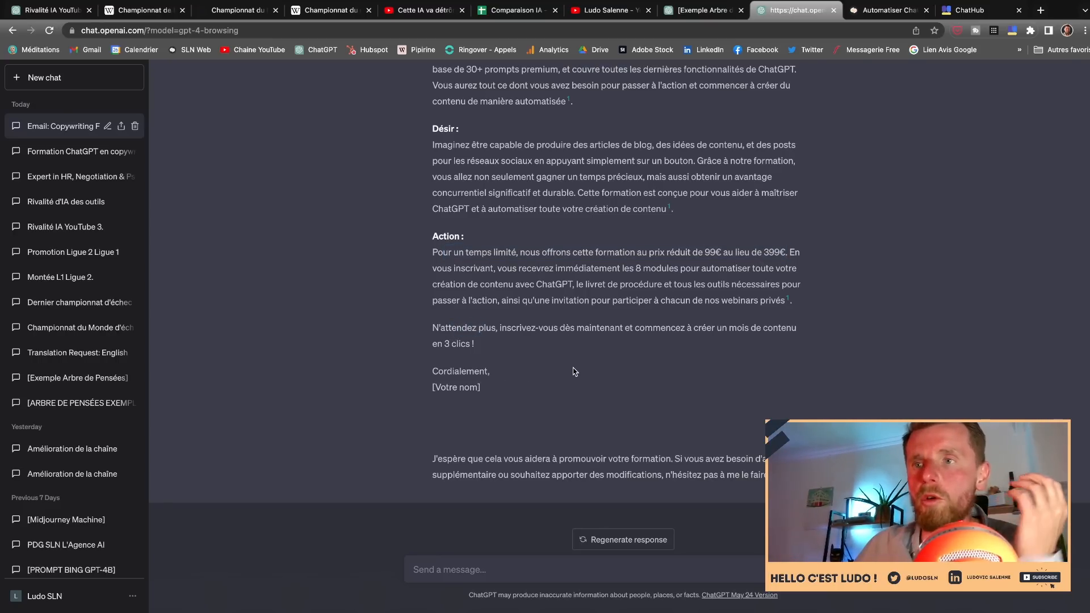
- Check the AIDA section headings throughout GPT-4's e-mail, highlighting parts of the Attention and Désir titles
{"action": "scroll", "coordinate": [575, 365], "scroll_direction": "up", "scroll_amount": 5}
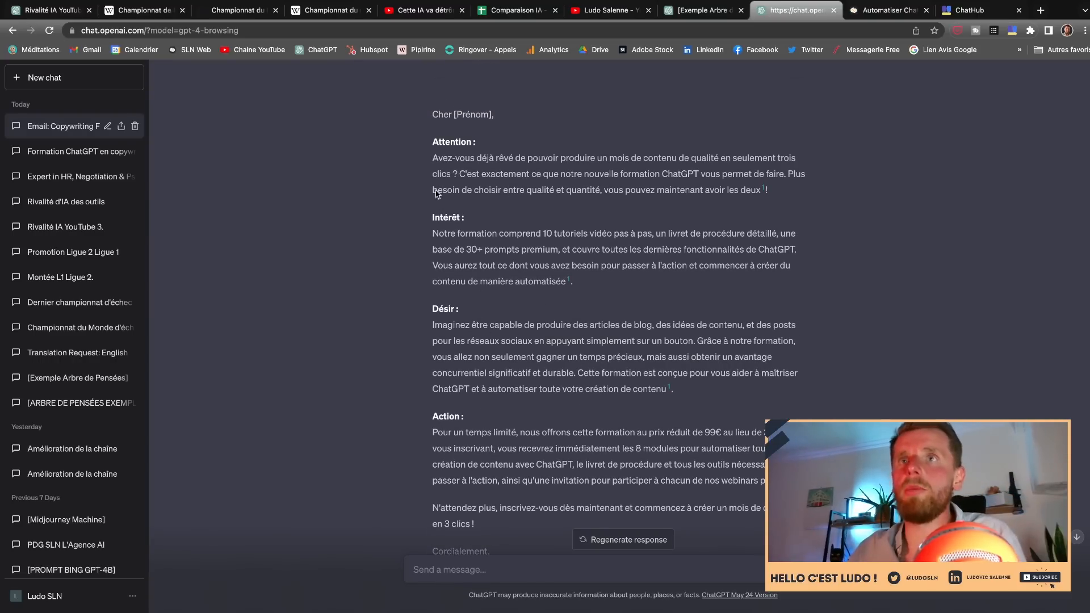
{"action": "left_click_drag", "start_coordinate": [432, 142], "coordinate": [437, 159]}
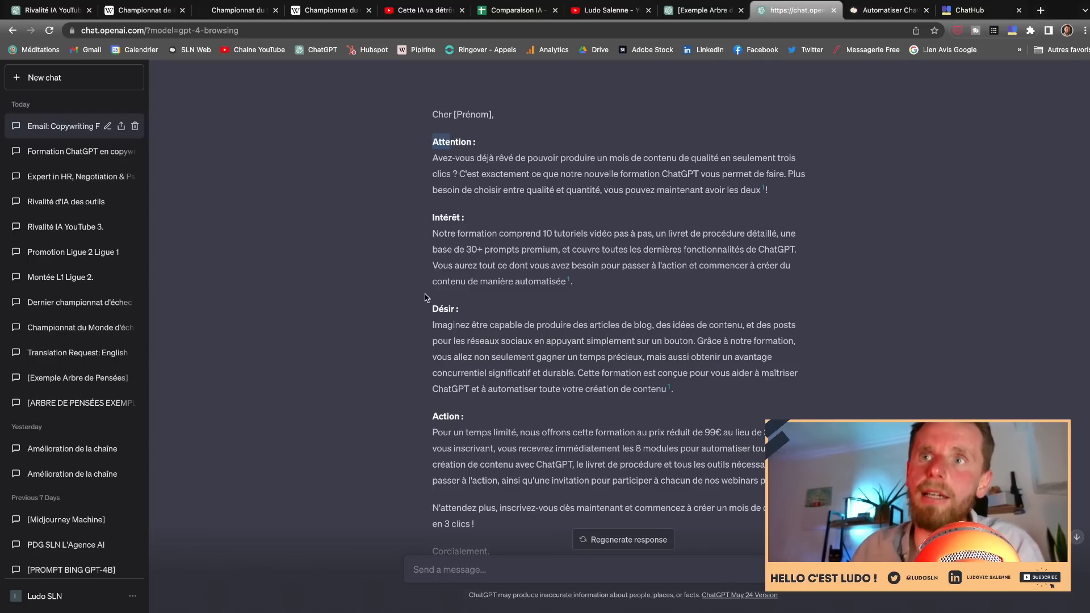
{"action": "left_click_drag", "start_coordinate": [432, 308], "coordinate": [457, 310]}
{"action": "left_click", "coordinate": [445, 403]}
{"action": "scroll", "coordinate": [550, 148], "scroll_direction": "down", "scroll_amount": 1}
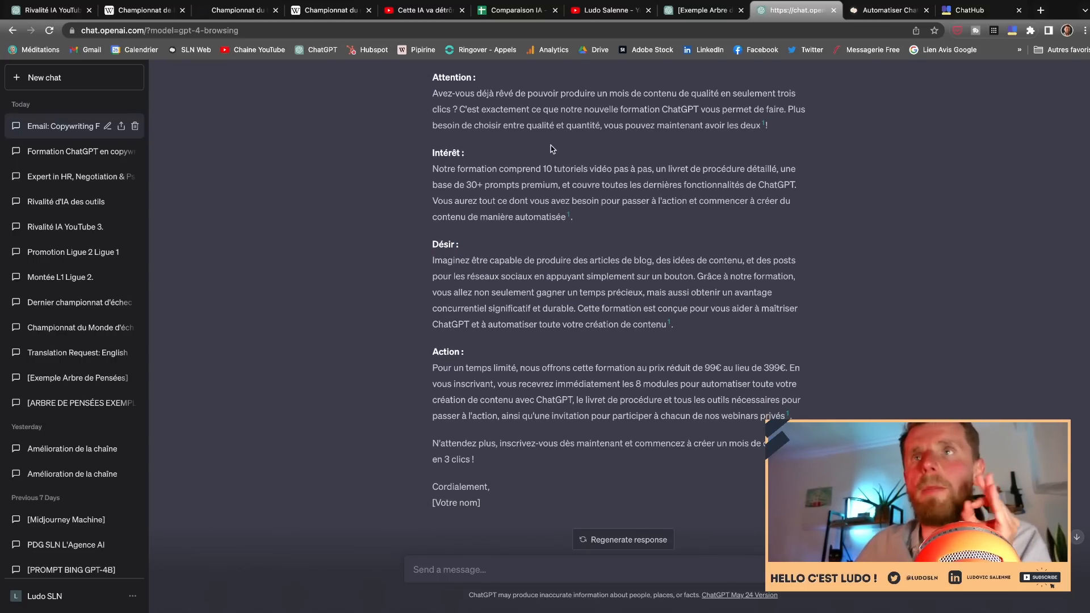
{"action": "scroll", "coordinate": [550, 150], "scroll_direction": "up", "scroll_amount": 2}
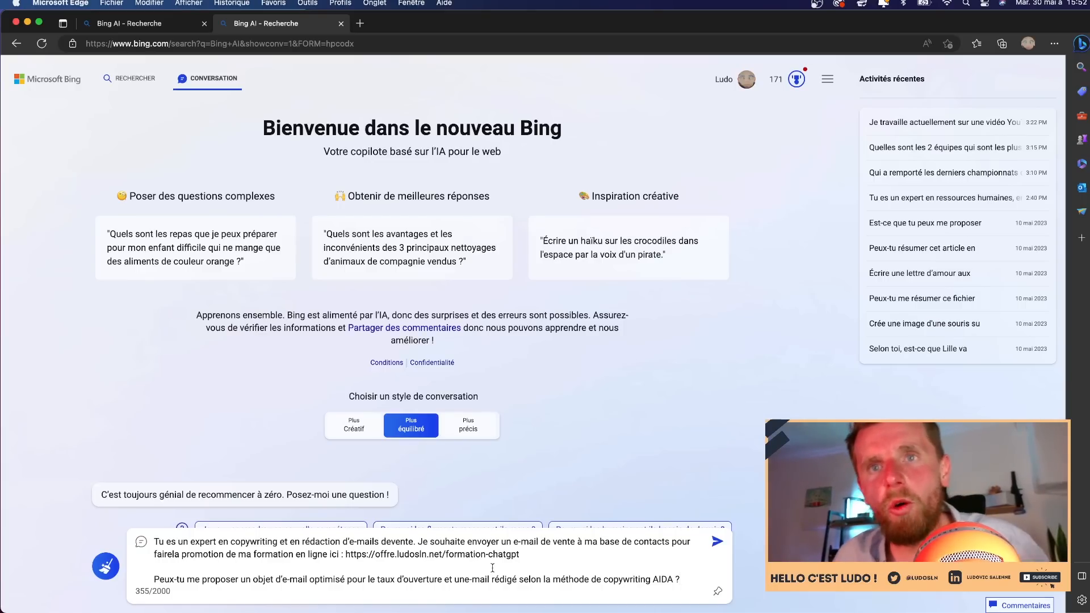
- Switch to Bing AI in Microsoft Edge and send the AIDA sales e-mail prompt in the balanced conversation style
{"action": "key", "text": "Return"}
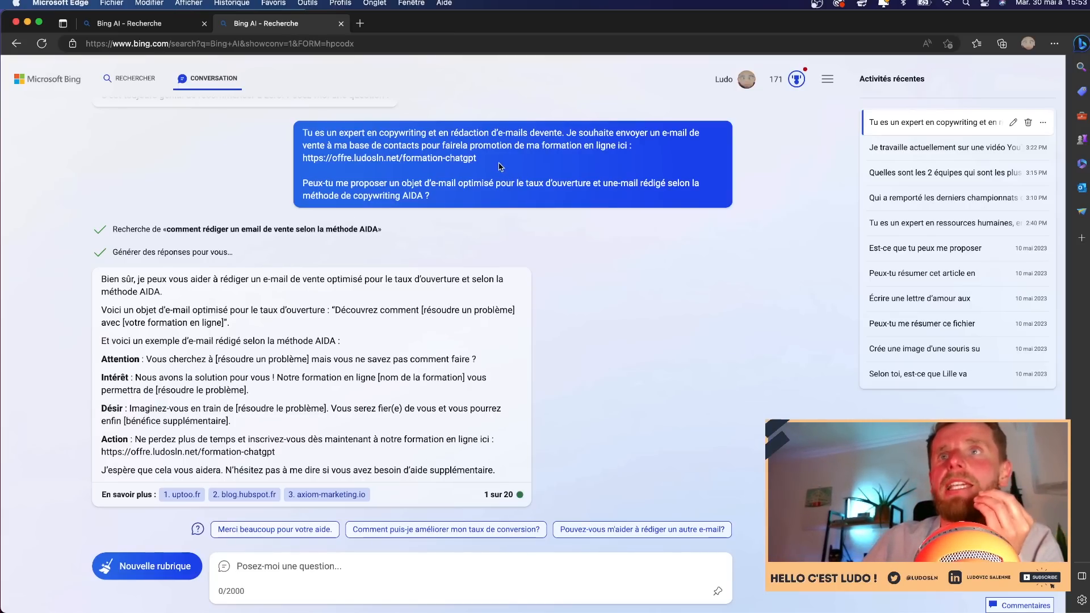
- Review Bing AI's e-mail answer, highlighting the course link in the prompt, the subject-line placeholders and the search query it used
{"action": "left_click_drag", "start_coordinate": [500, 166], "coordinate": [291, 165]}
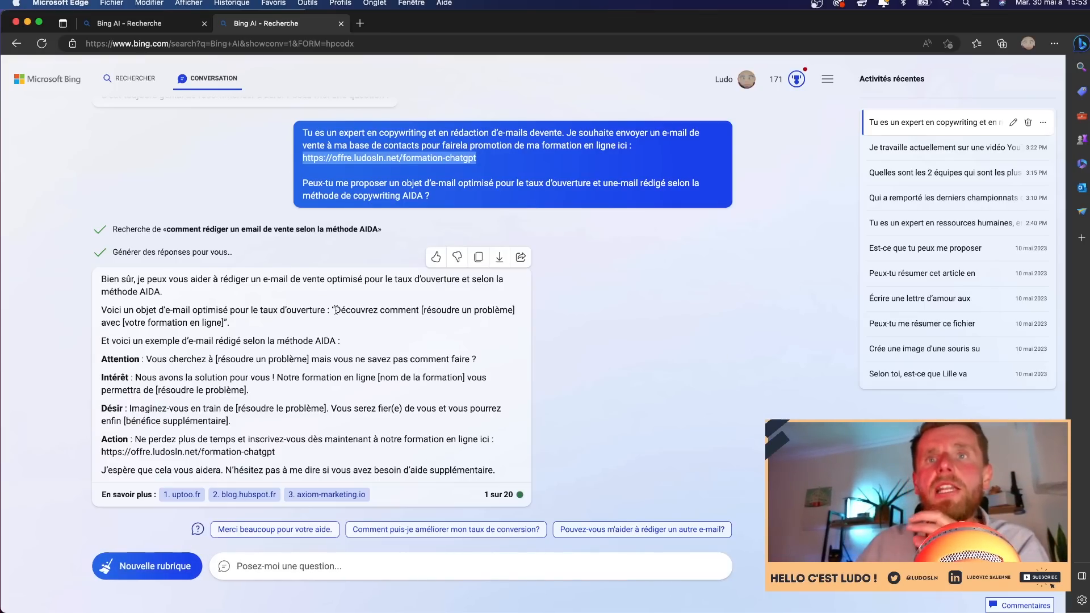
{"action": "left_click_drag", "start_coordinate": [423, 310], "coordinate": [507, 312]}
{"action": "left_click_drag", "start_coordinate": [223, 322], "coordinate": [131, 320]}
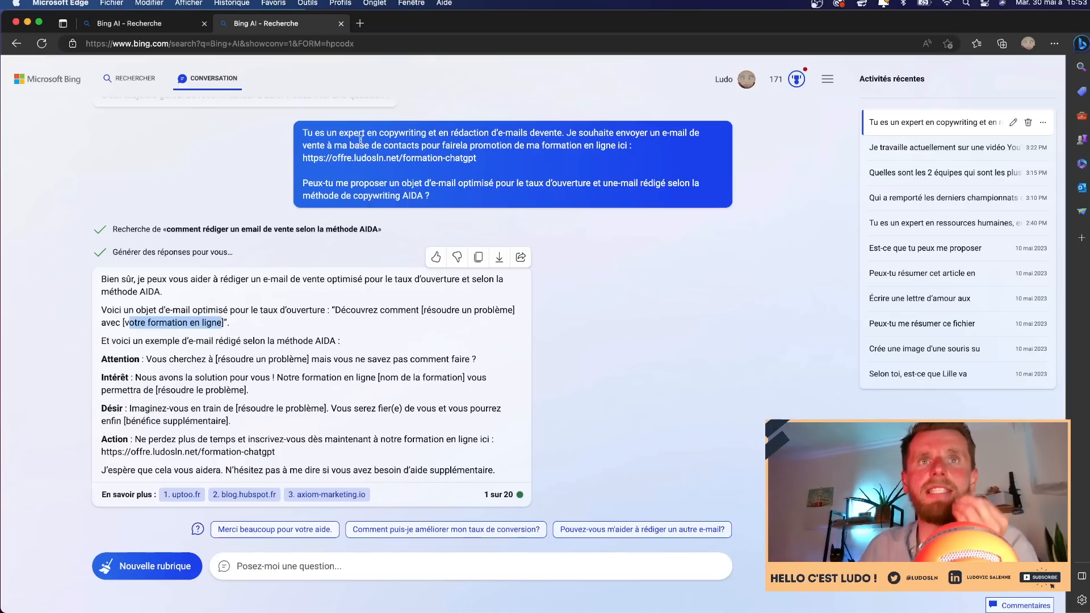
{"action": "left_click_drag", "start_coordinate": [165, 228], "coordinate": [379, 229]}
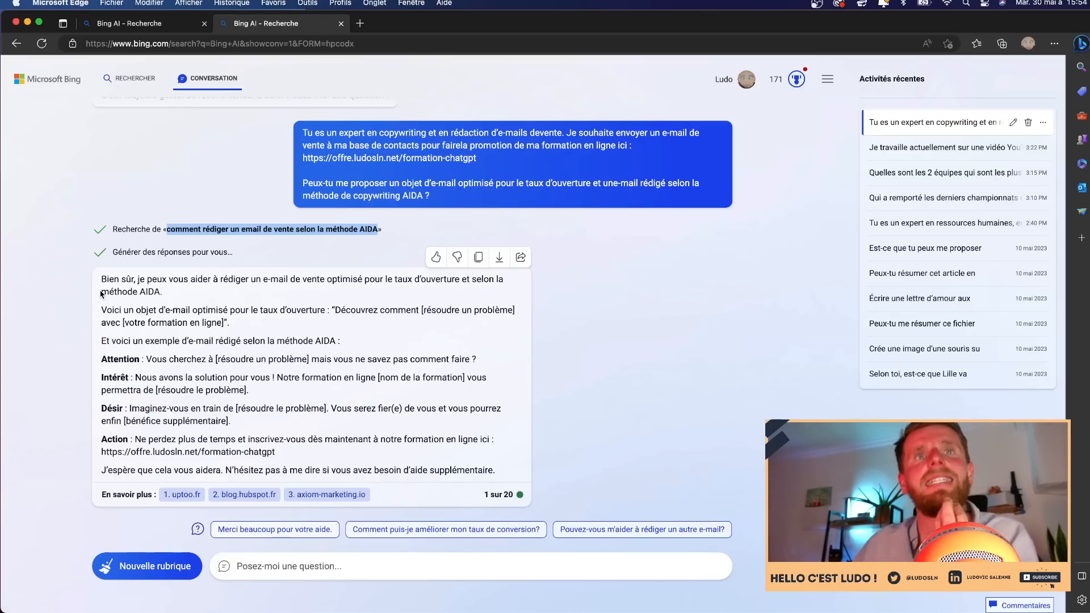
- Ask Bing AI to rework the e-mail from the elements on the shared page, and review the Intérêt and Désir paragraphs of its answer
{"action": "left_click", "coordinate": [445, 572]}
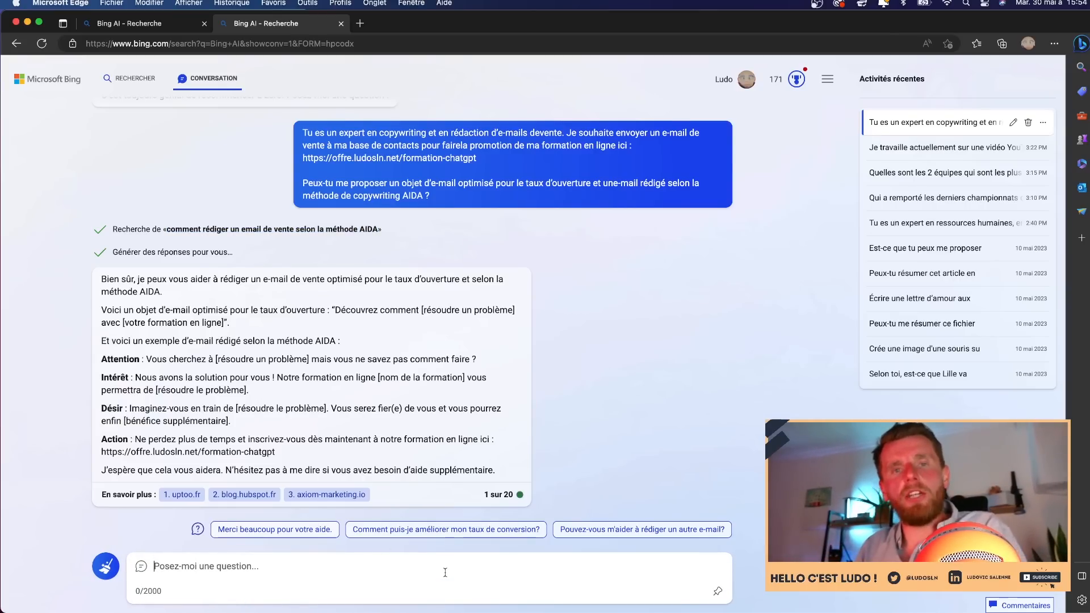
{"action": "type", "text": "Peux-tu retravailler cet e-mail en fonction des éléments que tu trouveras sur la page que je t'ai partagée ?"}
{"action": "key", "text": "Return"}
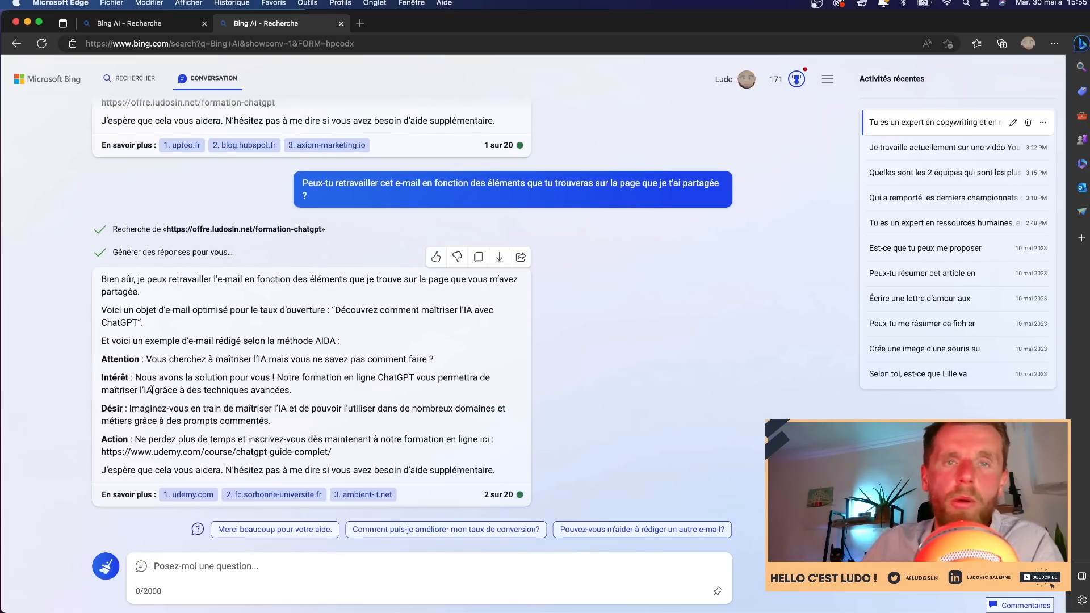
{"action": "left_click", "coordinate": [304, 390]}
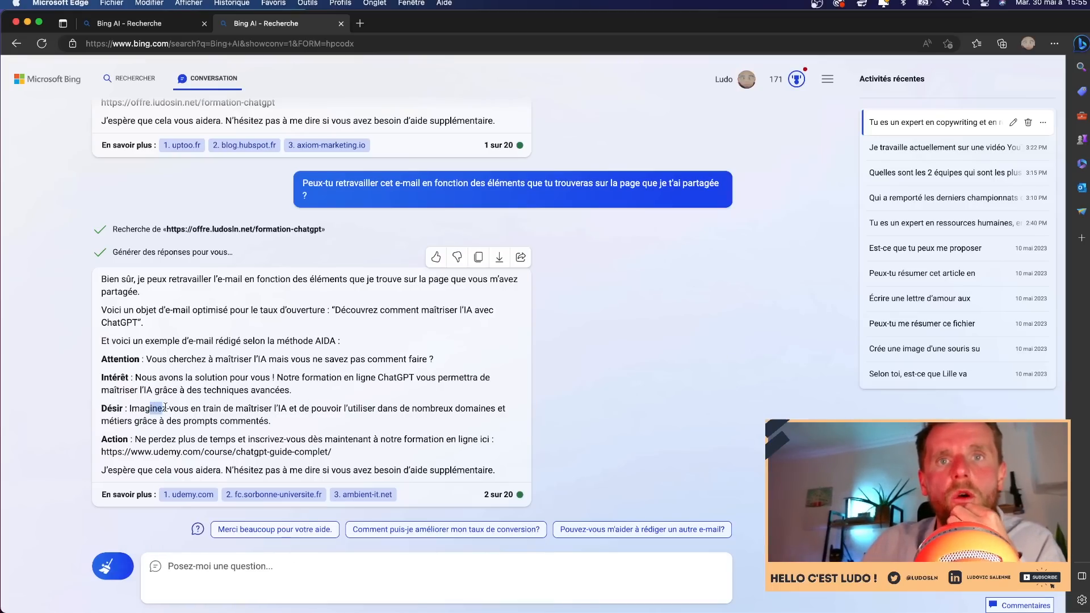
{"action": "left_click_drag", "start_coordinate": [149, 409], "coordinate": [409, 426]}
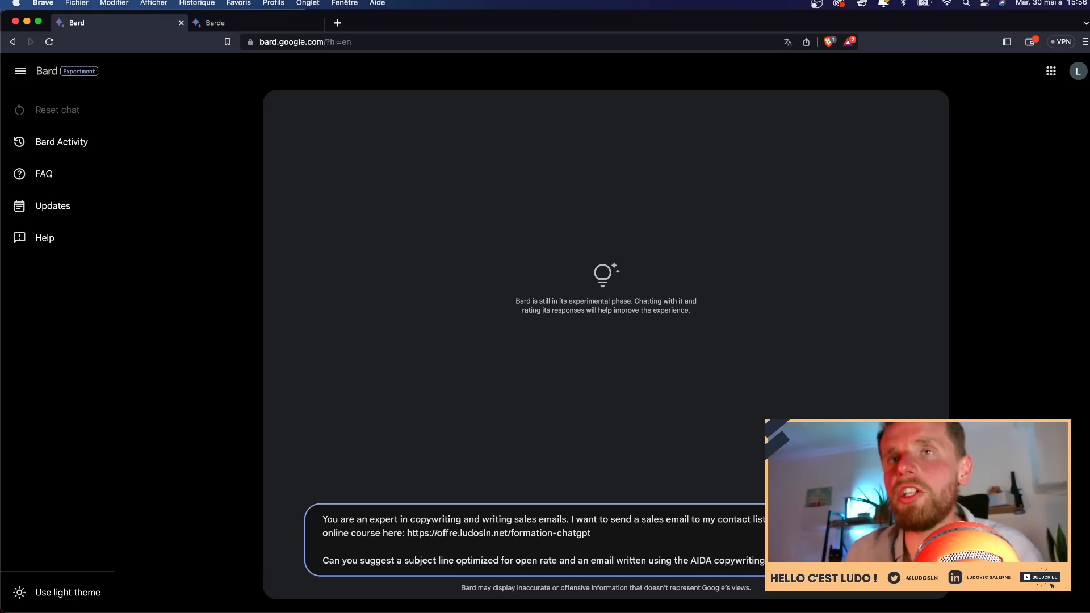
- Switch to Google Bard in Brave, send the English AIDA sales e-mail prompt and translate the page into French
{"action": "key", "text": "Return"}
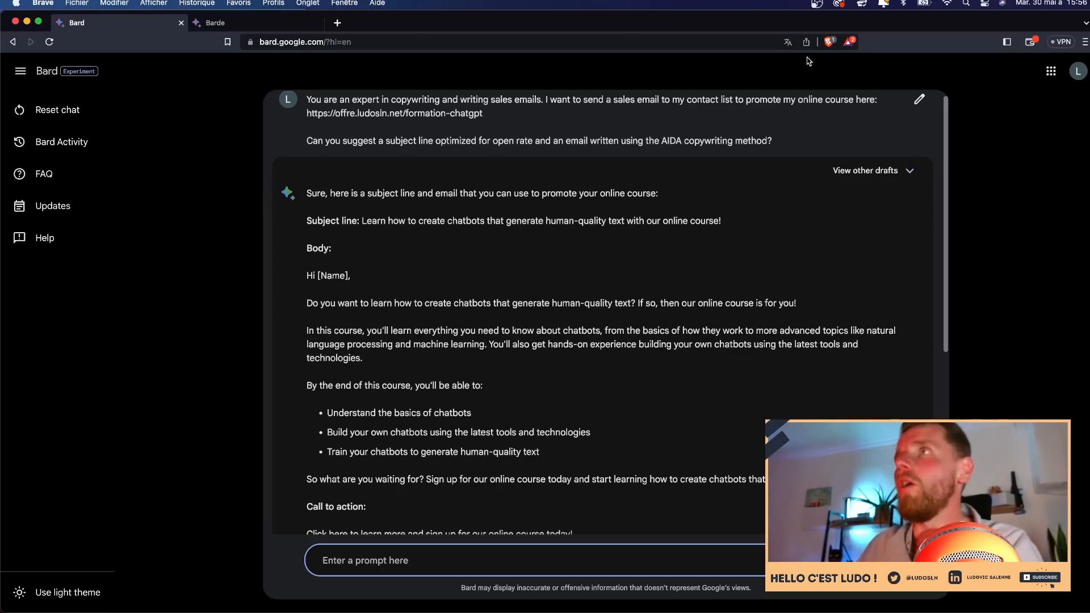
{"action": "left_click", "coordinate": [788, 42]}
{"action": "left_click", "coordinate": [772, 63]}
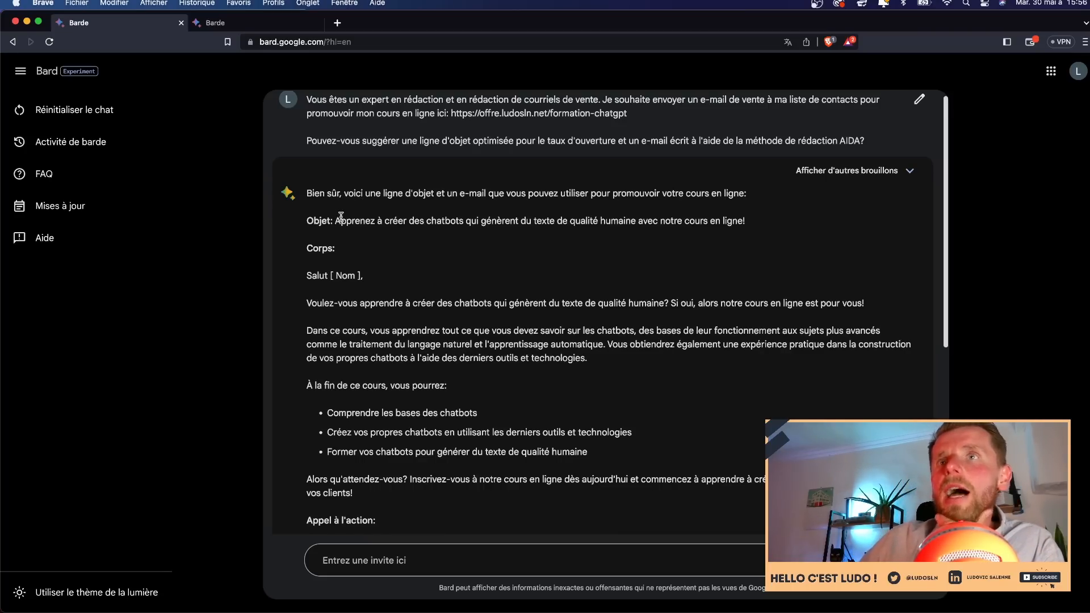
- Review Bard's first e-mail, highlighting the subject line, the opening question and the course description with its learning goals
{"action": "left_click_drag", "start_coordinate": [341, 217], "coordinate": [753, 229]}
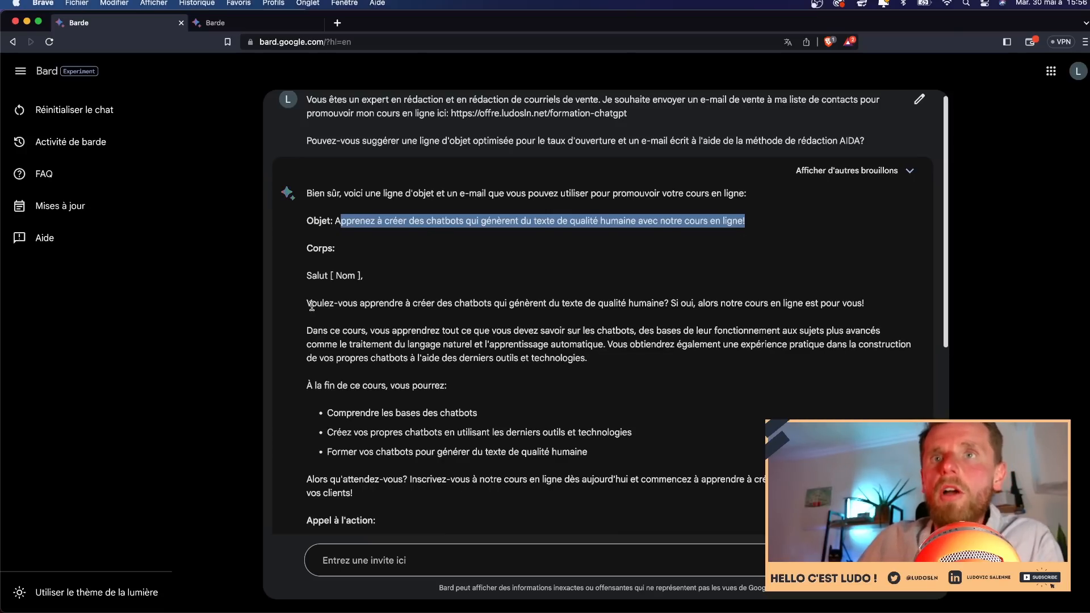
{"action": "left_click_drag", "start_coordinate": [311, 304], "coordinate": [867, 304]}
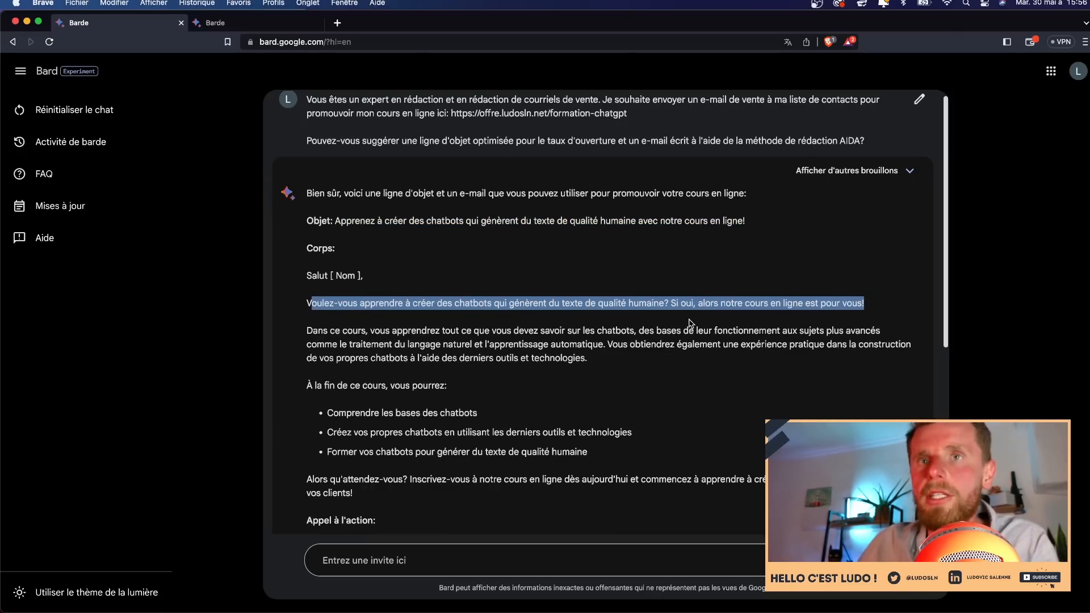
{"action": "scroll", "coordinate": [690, 321], "scroll_direction": "down", "scroll_amount": 3}
{"action": "left_click_drag", "start_coordinate": [299, 271], "coordinate": [581, 321]}
{"action": "scroll", "coordinate": [644, 333], "scroll_direction": "down", "scroll_amount": 1}
{"action": "scroll", "coordinate": [511, 321], "scroll_direction": "down", "scroll_amount": 2}
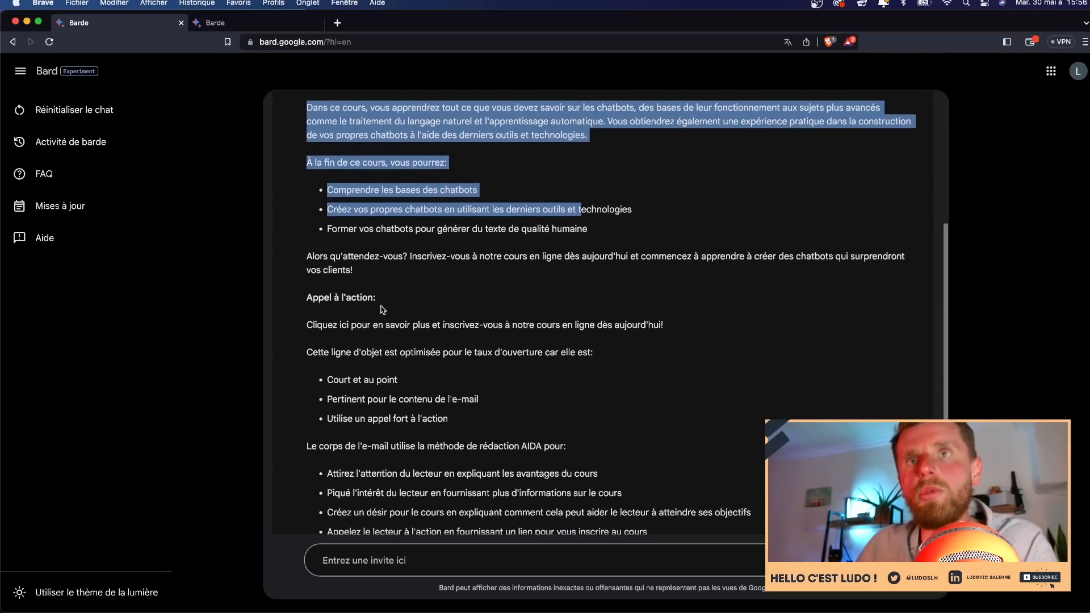
- Read the call to action and the subject-line and AIDA explanations in Bard's first answer, rechecking the e-mail body
{"action": "left_click", "coordinate": [383, 310]}
{"action": "scroll", "coordinate": [398, 296], "scroll_direction": "down", "scroll_amount": 2}
{"action": "scroll", "coordinate": [380, 279], "scroll_direction": "down", "scroll_amount": 1}
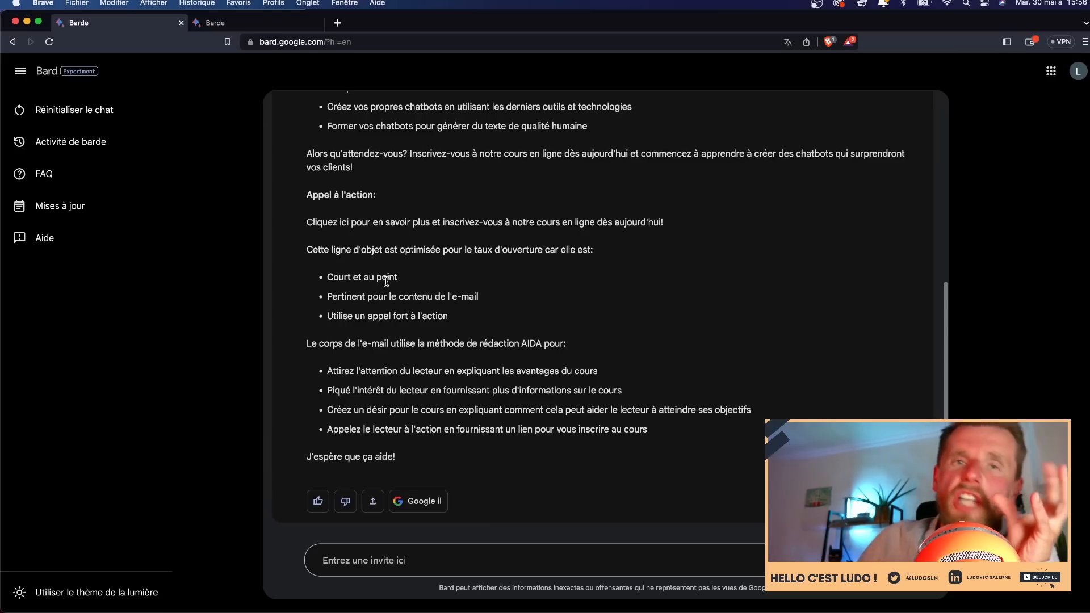
{"action": "scroll", "coordinate": [385, 281], "scroll_direction": "up", "scroll_amount": 5}
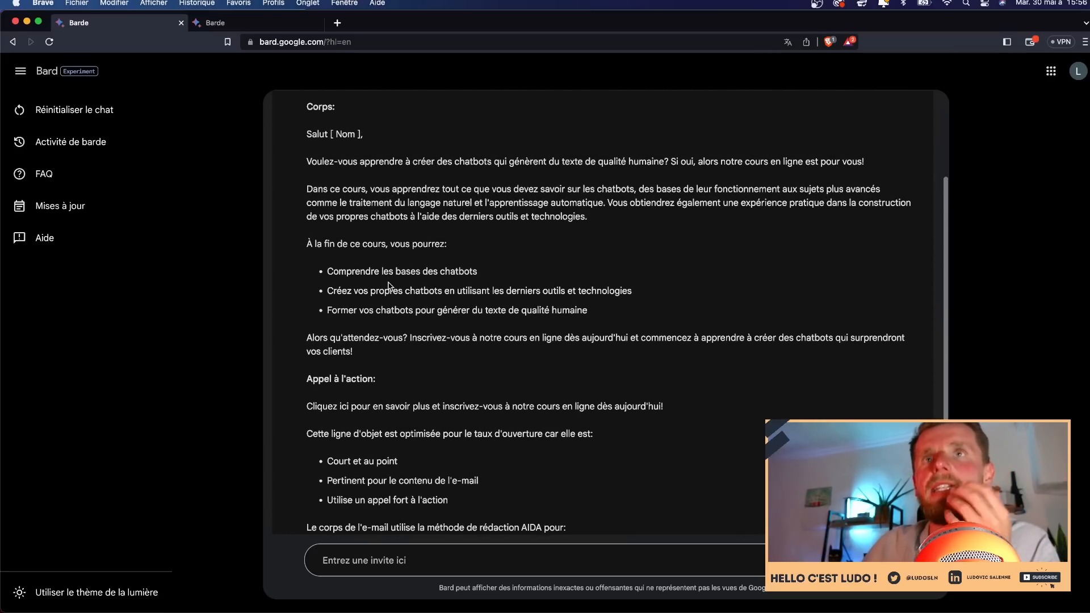
{"action": "scroll", "coordinate": [388, 282], "scroll_direction": "down", "scroll_amount": 2}
{"action": "scroll", "coordinate": [389, 282], "scroll_direction": "down", "scroll_amount": 4}
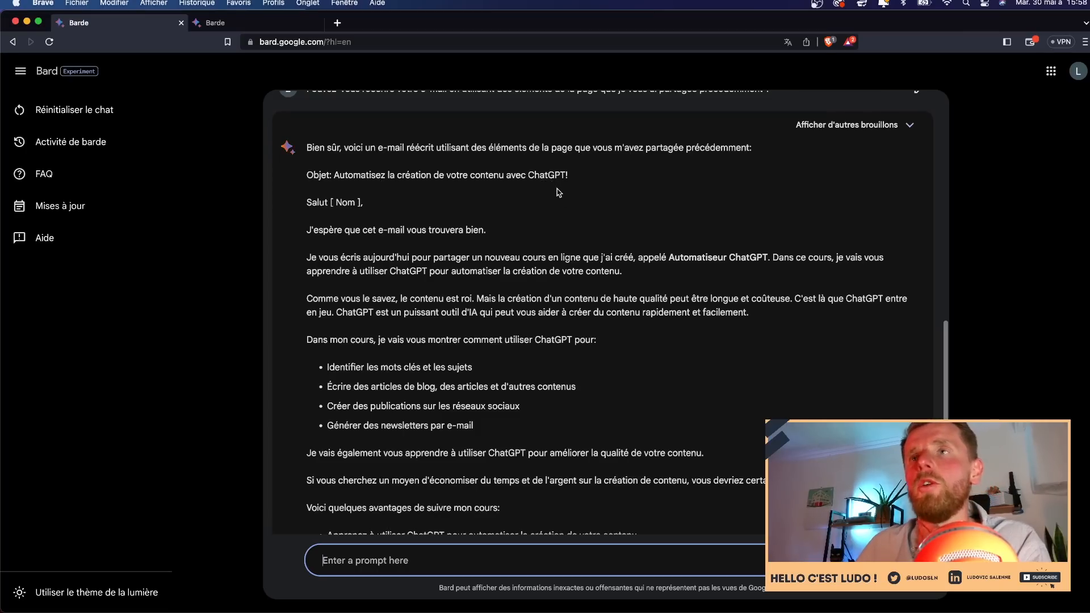
- Review the start of Bard's rewritten e-mail, highlighting its subject line, the course introduction and the content-automation promise
{"action": "scroll", "coordinate": [565, 199], "scroll_direction": "up", "scroll_amount": 2}
{"action": "scroll", "coordinate": [565, 199], "scroll_direction": "up", "scroll_amount": 1}
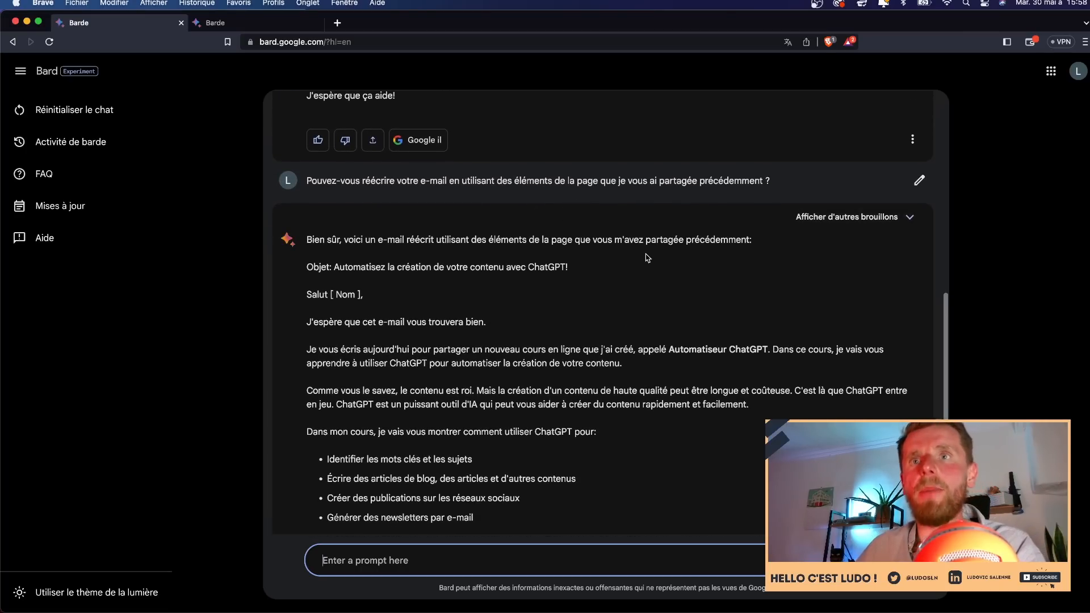
{"action": "scroll", "coordinate": [644, 262], "scroll_direction": "down", "scroll_amount": 1}
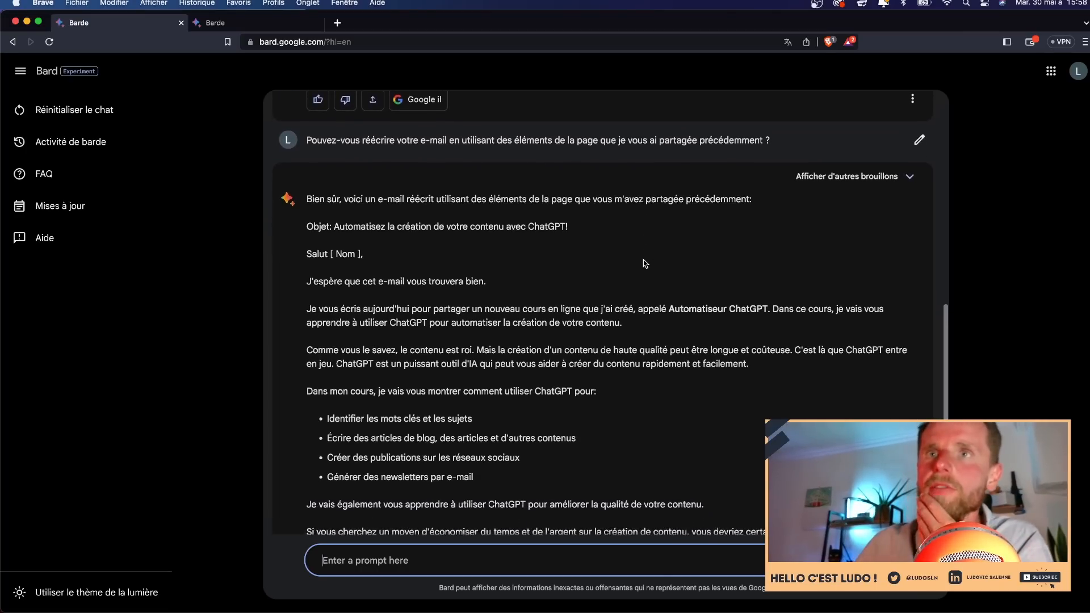
{"action": "mouse_move", "coordinate": [348, 227]}
{"action": "left_mouse_down"}
{"action": "mouse_move", "coordinate": [568, 233]}
{"action": "mouse_move", "coordinate": [269, 232]}
{"action": "mouse_move", "coordinate": [334, 225]}
{"action": "left_mouse_up"}
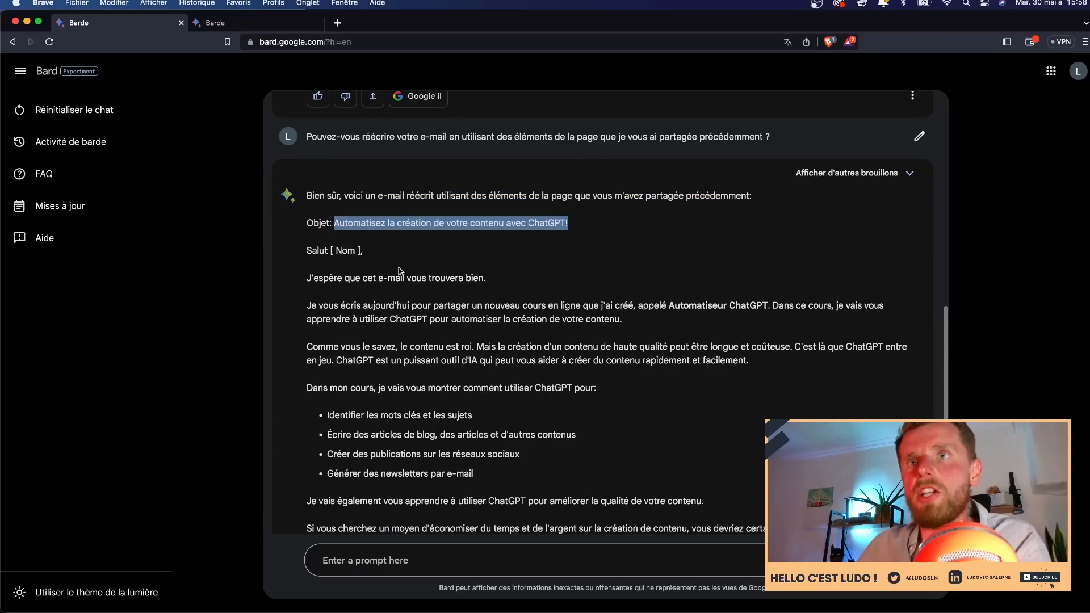
{"action": "left_click_drag", "start_coordinate": [309, 309], "coordinate": [759, 317]}
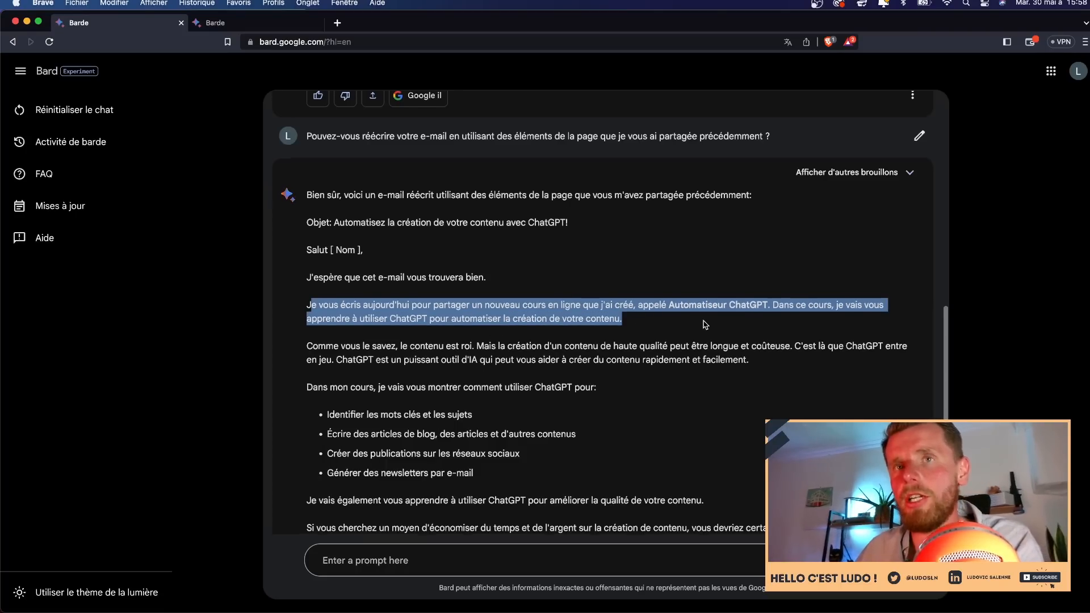
{"action": "scroll", "coordinate": [545, 307], "scroll_direction": "down", "scroll_amount": 1}
{"action": "left_click_drag", "start_coordinate": [430, 282], "coordinate": [660, 289]}
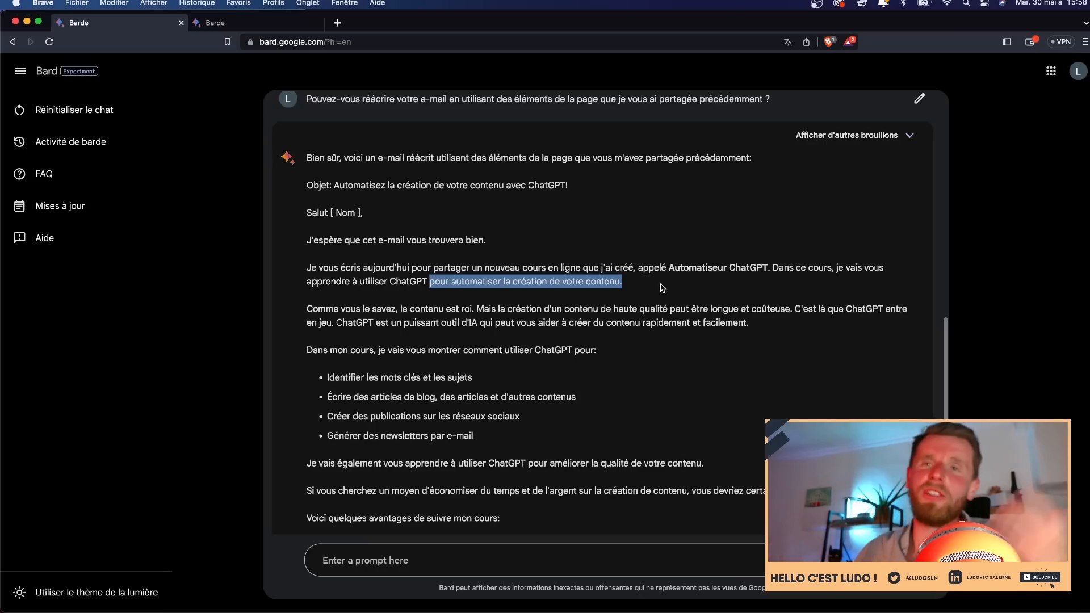
- Review the list of ChatGPT uses taught in the course, highlighting the keyword, blog article and social media items
{"action": "left_click_drag", "start_coordinate": [327, 351], "coordinate": [615, 359]}
{"action": "left_click_drag", "start_coordinate": [330, 377], "coordinate": [512, 383]}
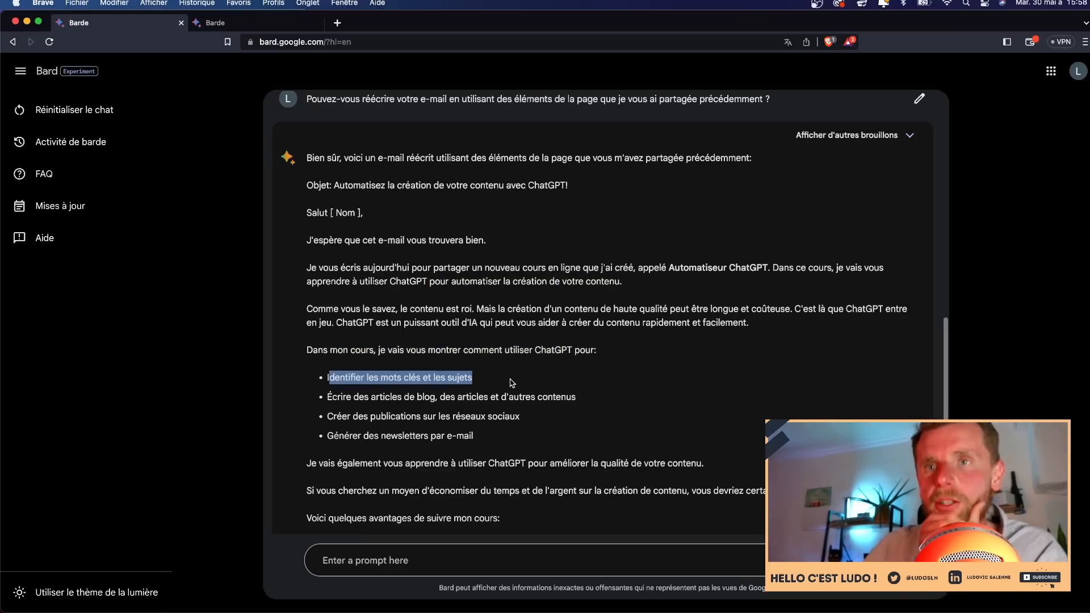
{"action": "left_click_drag", "start_coordinate": [336, 398], "coordinate": [584, 402]}
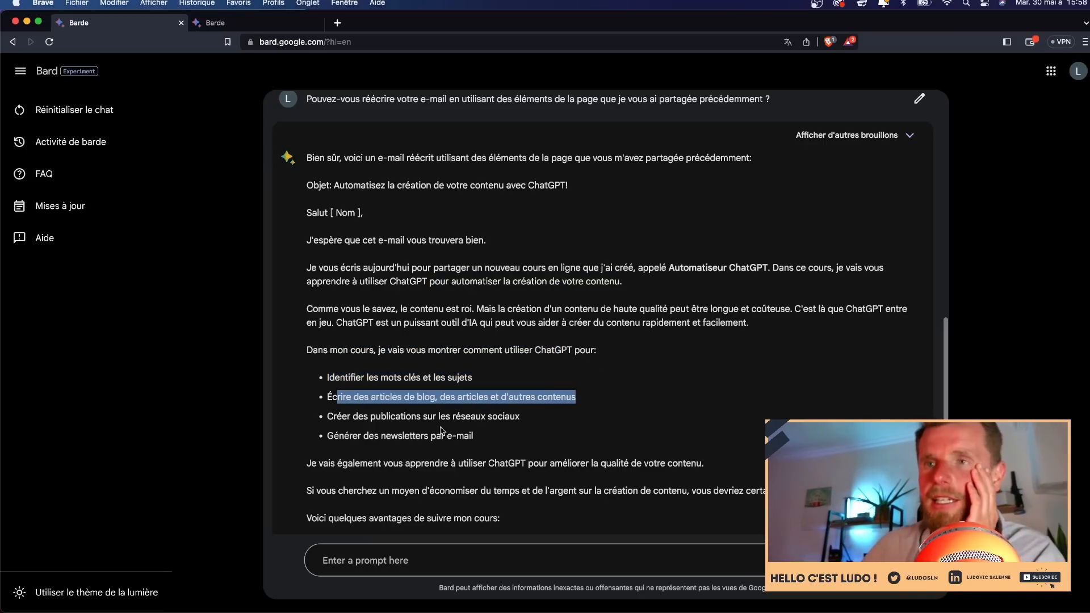
{"action": "left_click_drag", "start_coordinate": [416, 397], "coordinate": [455, 398]}
{"action": "left_click_drag", "start_coordinate": [340, 420], "coordinate": [515, 418]}
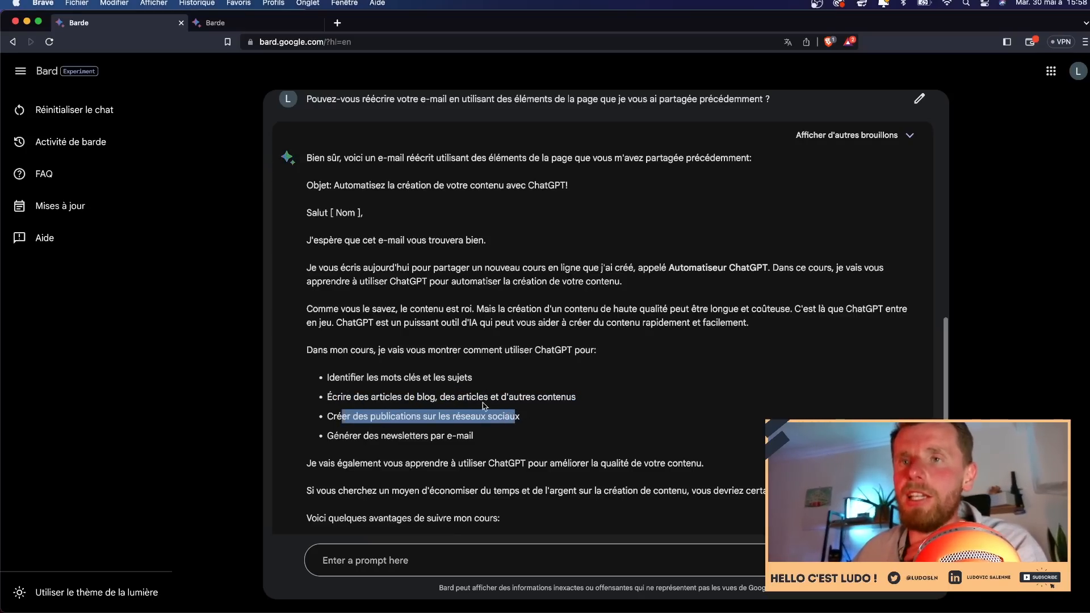
- Review the list of course benefits in Bard's rewritten e-mail, highlighting its first three items and comparing it with the preceding text
{"action": "scroll", "coordinate": [545, 436], "scroll_direction": "down", "scroll_amount": 3}
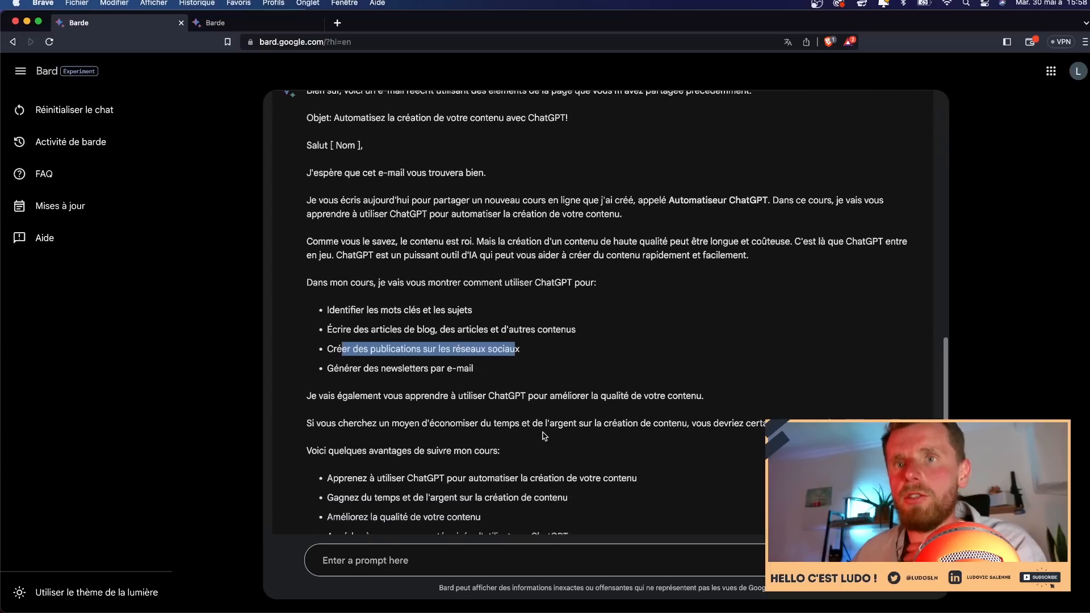
{"action": "scroll", "coordinate": [545, 436], "scroll_direction": "down", "scroll_amount": 3}
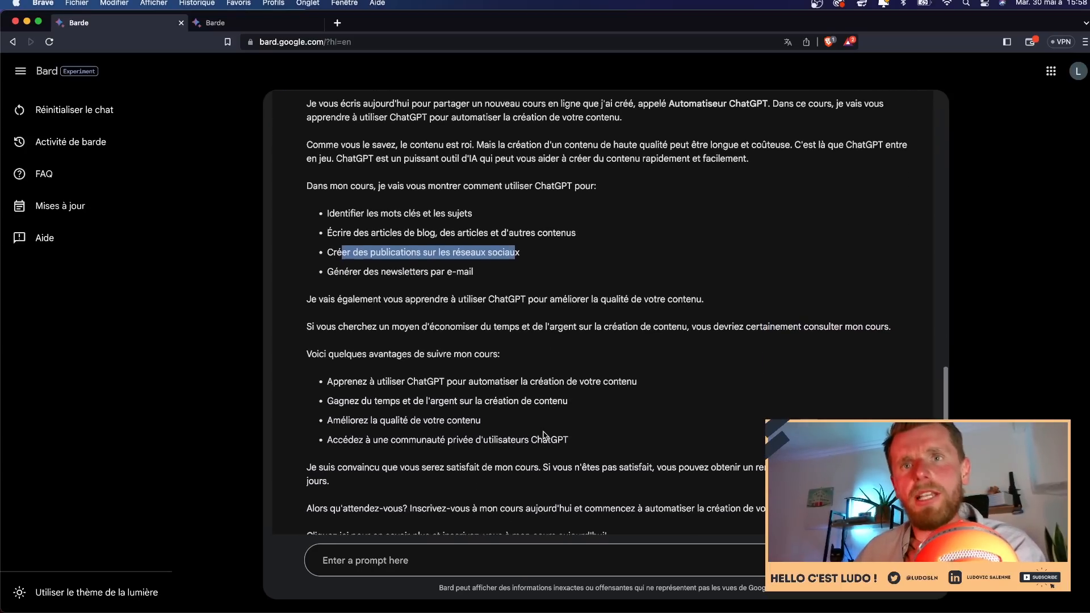
{"action": "scroll", "coordinate": [544, 436], "scroll_direction": "down", "scroll_amount": 3}
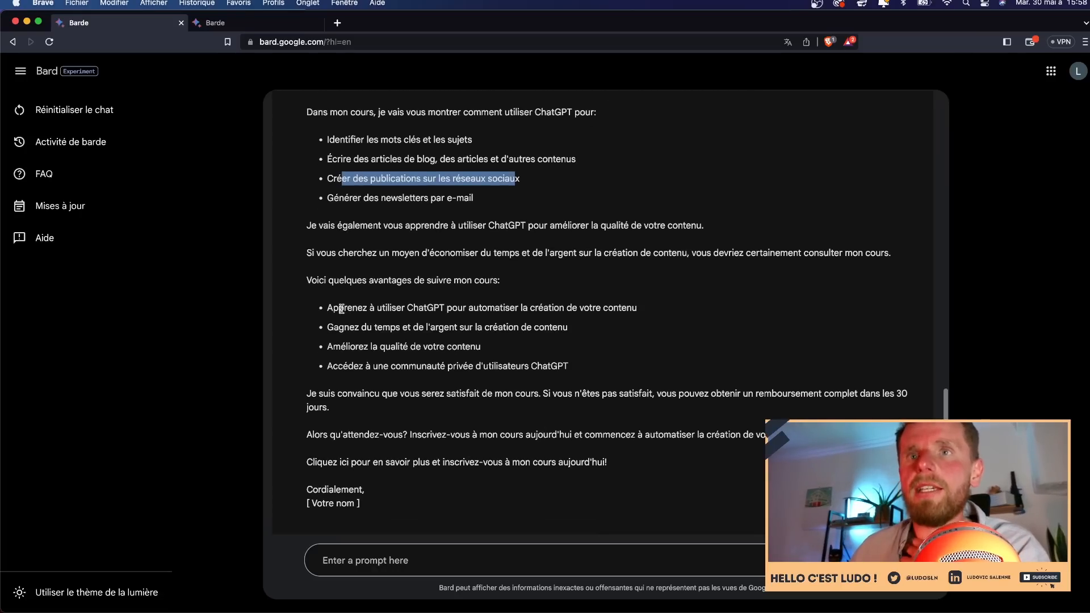
{"action": "left_click_drag", "start_coordinate": [345, 308], "coordinate": [607, 347]}
{"action": "scroll", "coordinate": [620, 363], "scroll_direction": "up", "scroll_amount": 6}
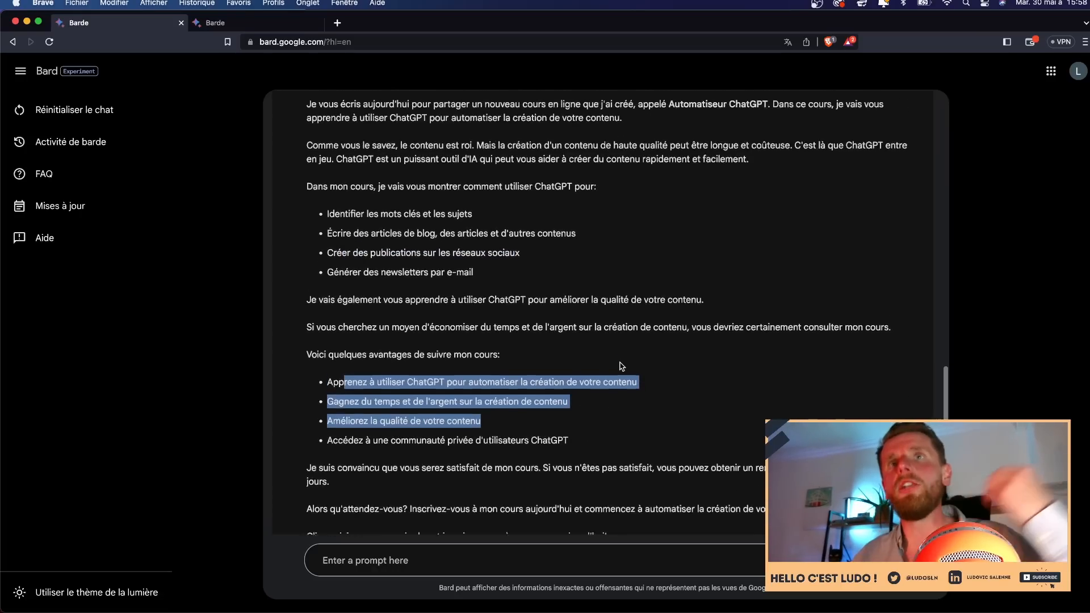
{"action": "scroll", "coordinate": [621, 365], "scroll_direction": "down", "scroll_amount": 6}
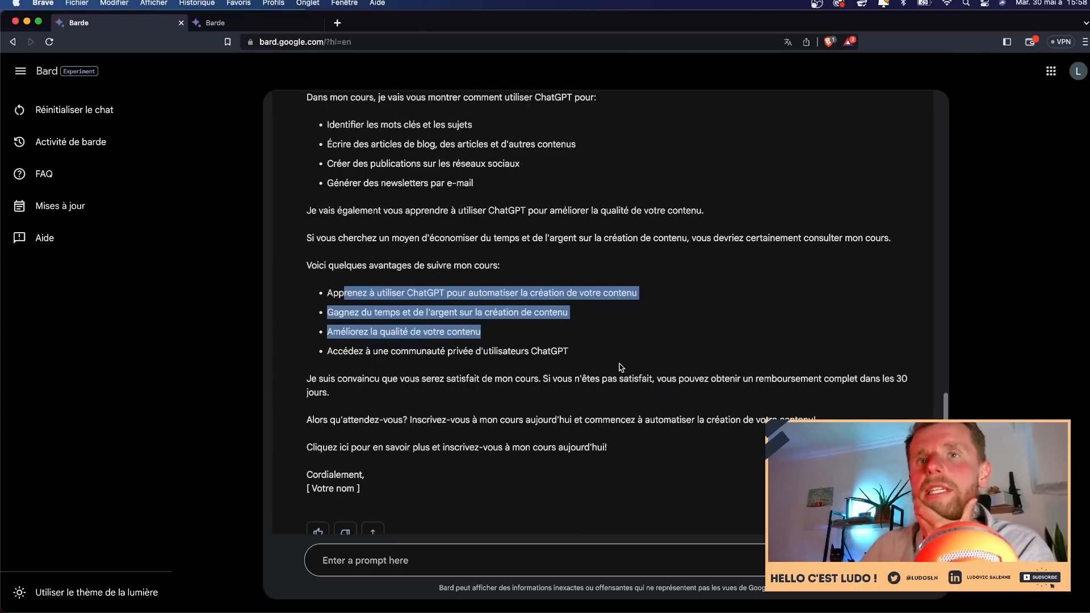
- Review the closing of Bard's rewritten e-mail, highlighting the invitation to sign up, and look back over the body
{"action": "scroll", "coordinate": [621, 367], "scroll_direction": "down", "scroll_amount": 1}
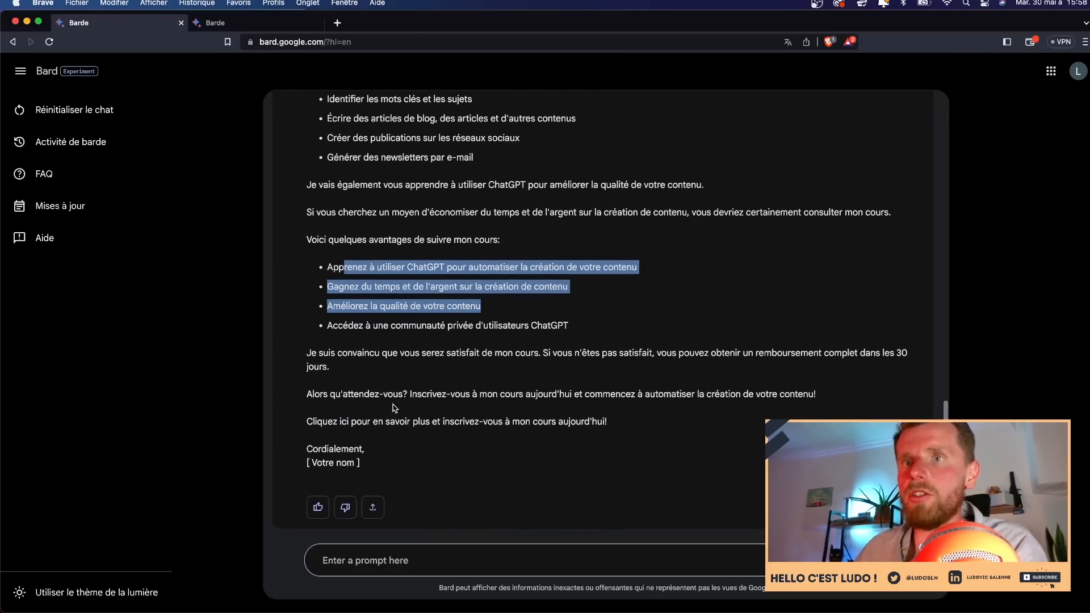
{"action": "left_click_drag", "start_coordinate": [403, 394], "coordinate": [784, 408]}
{"action": "scroll", "coordinate": [679, 389], "scroll_direction": "up", "scroll_amount": 4}
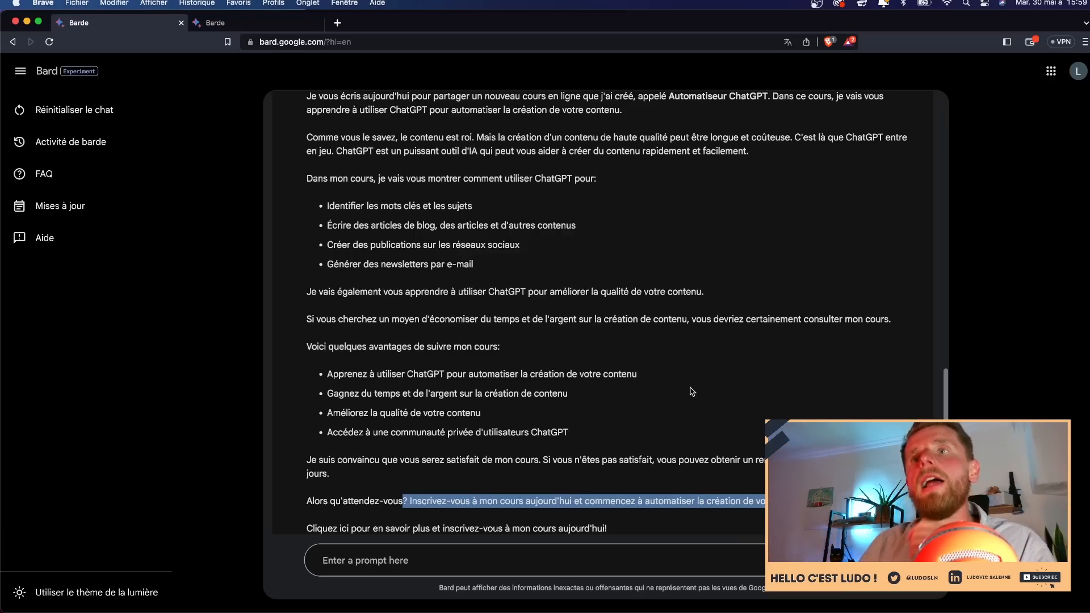
{"action": "scroll", "coordinate": [690, 389], "scroll_direction": "up", "scroll_amount": 3}
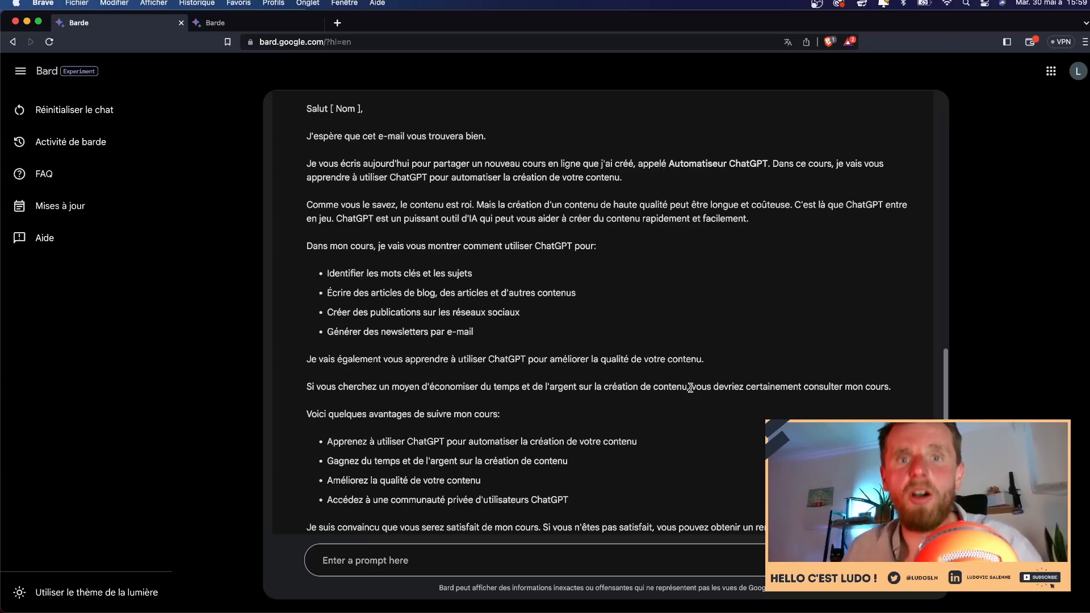